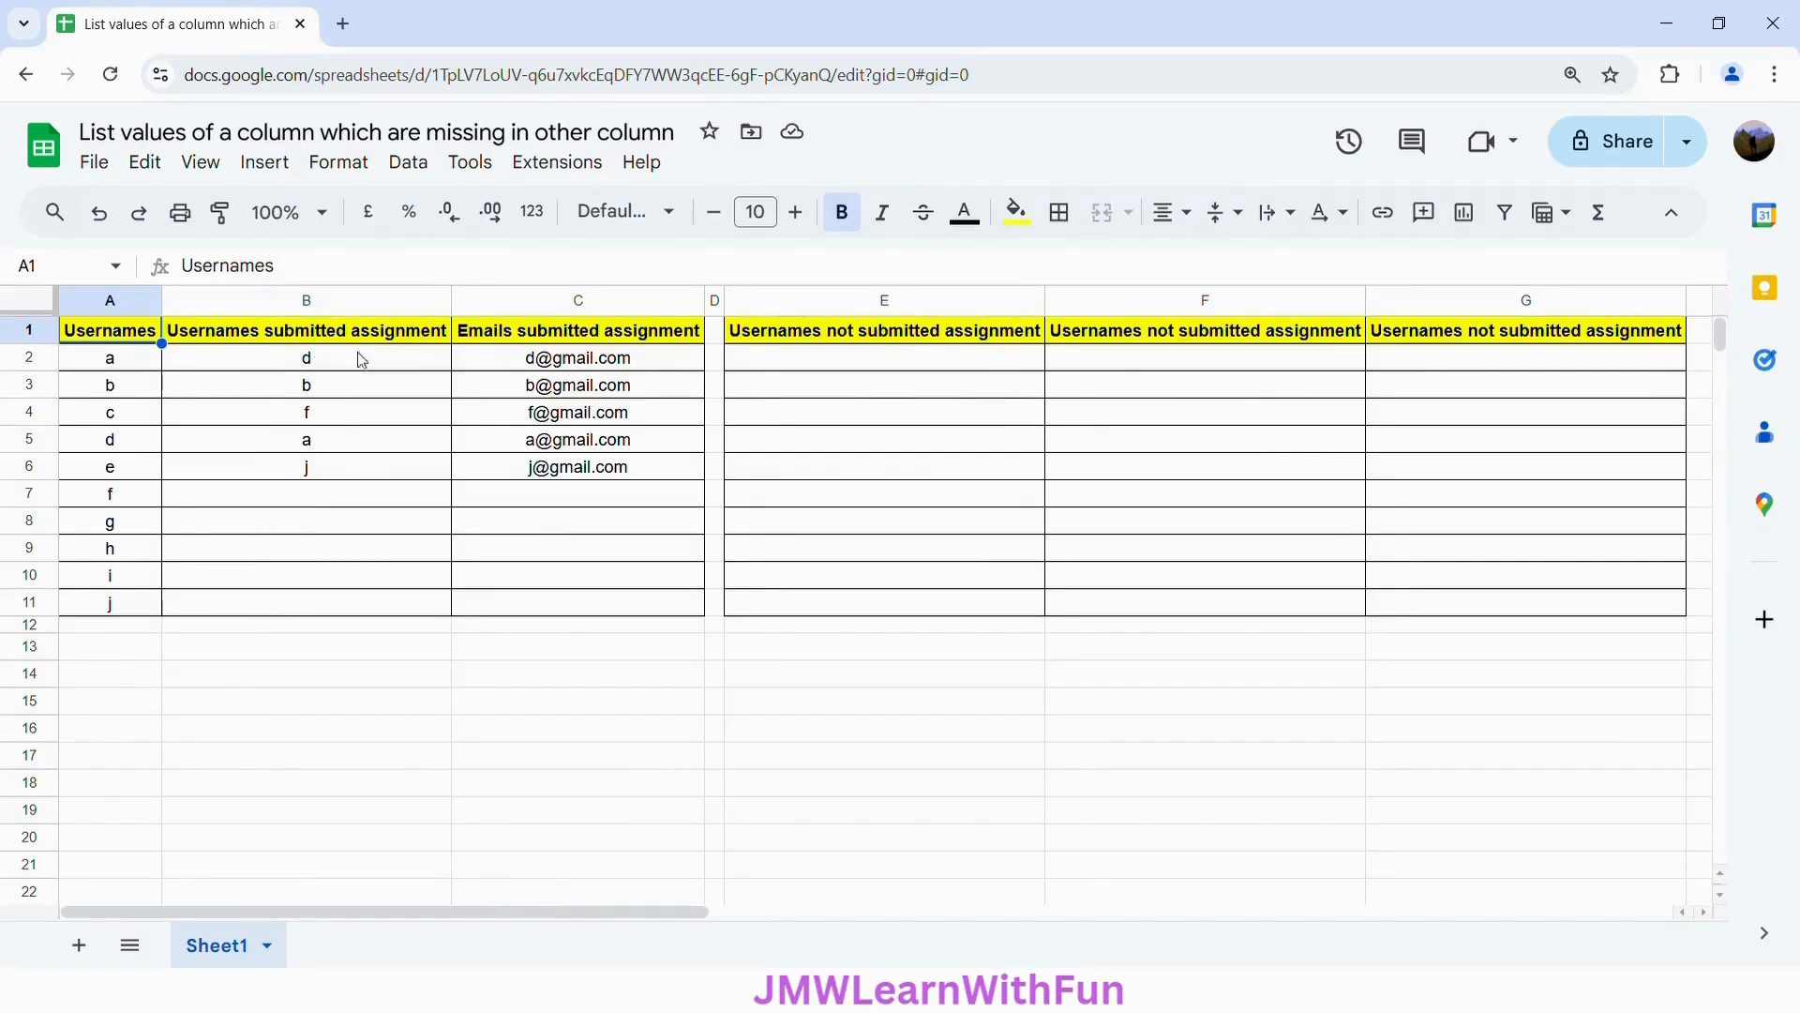
Step: Start a MATCH formula in C13 that looks up A2:A11 in B2:B11 with search type 0
left_click(519, 333)
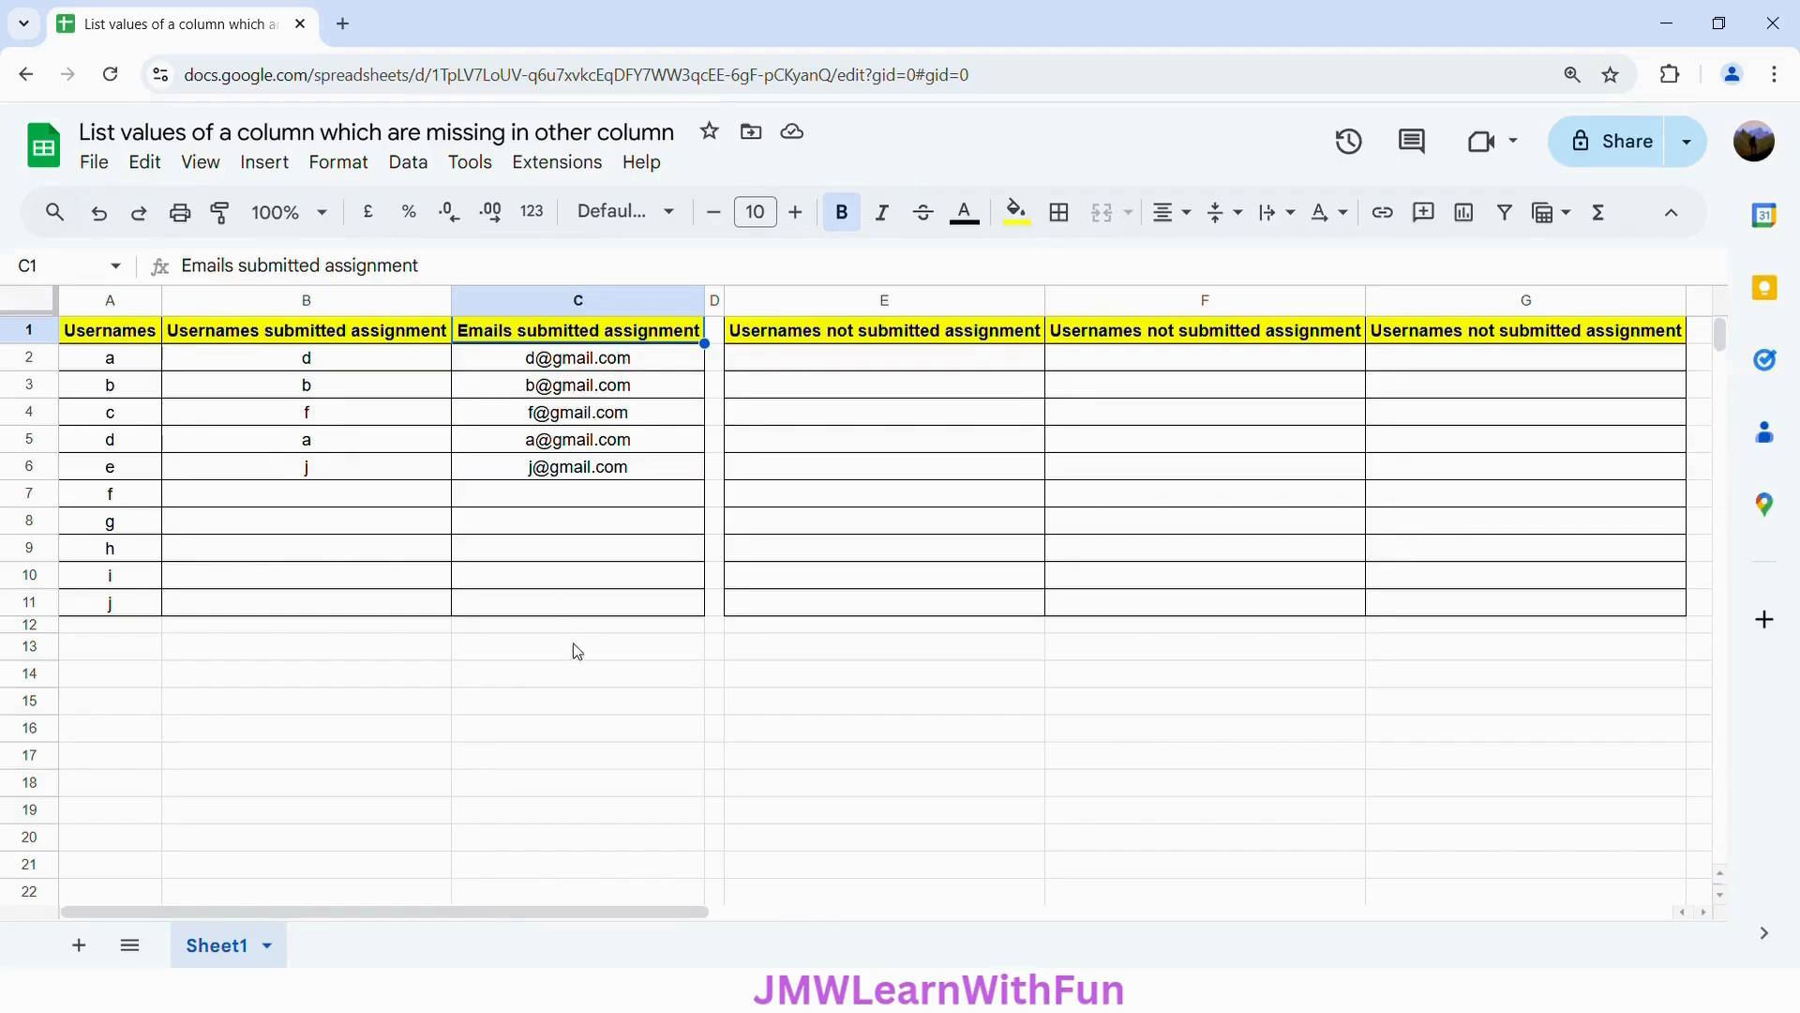
left_click(542, 654)
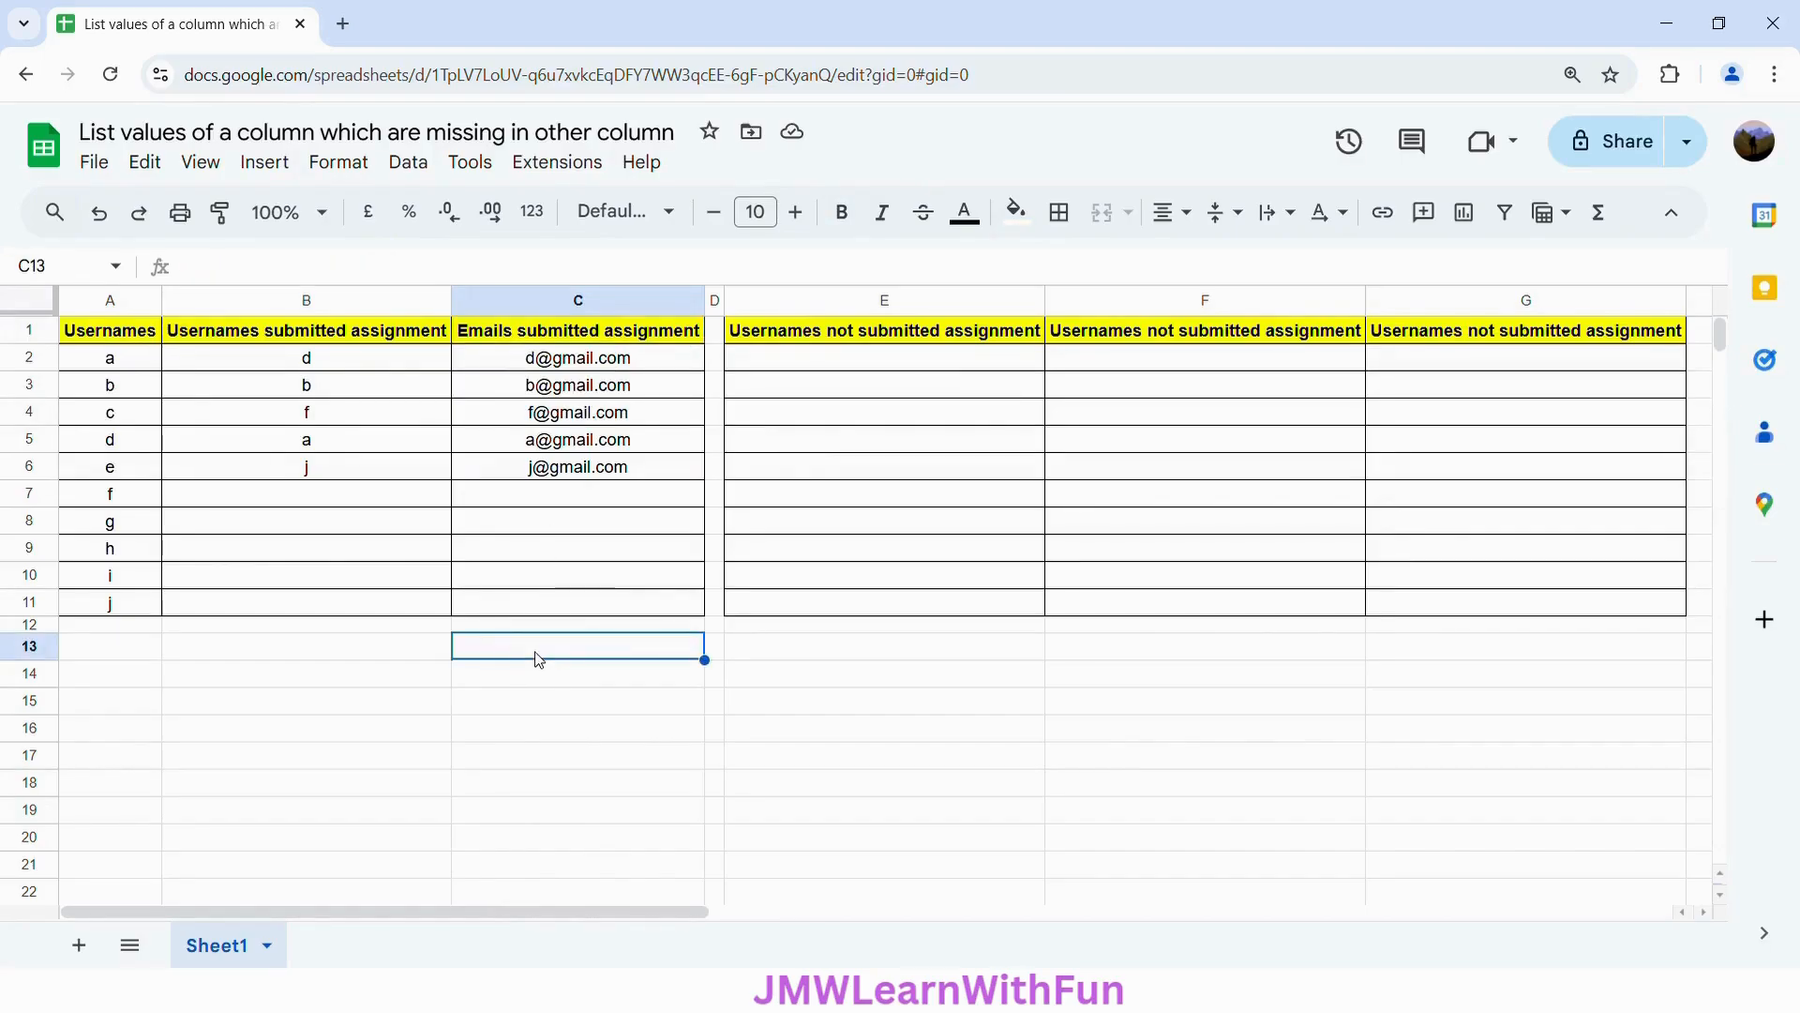
type("=MATCH")
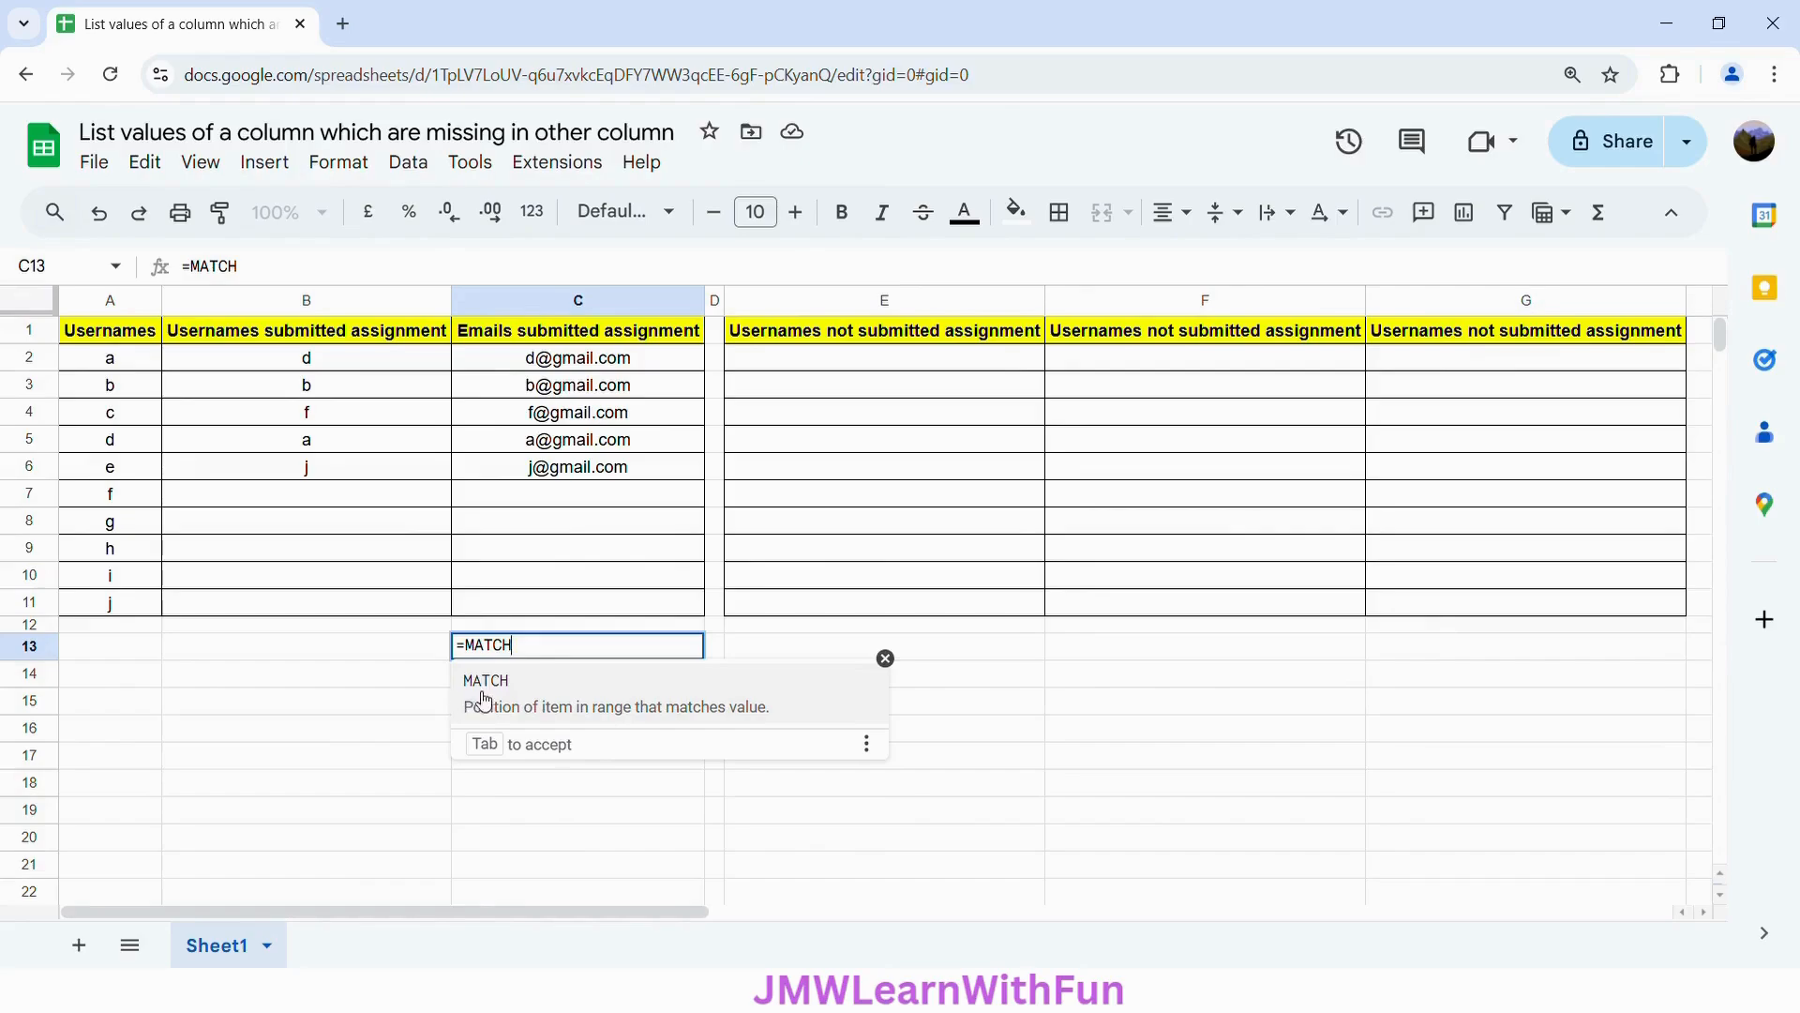
left_click(675, 727)
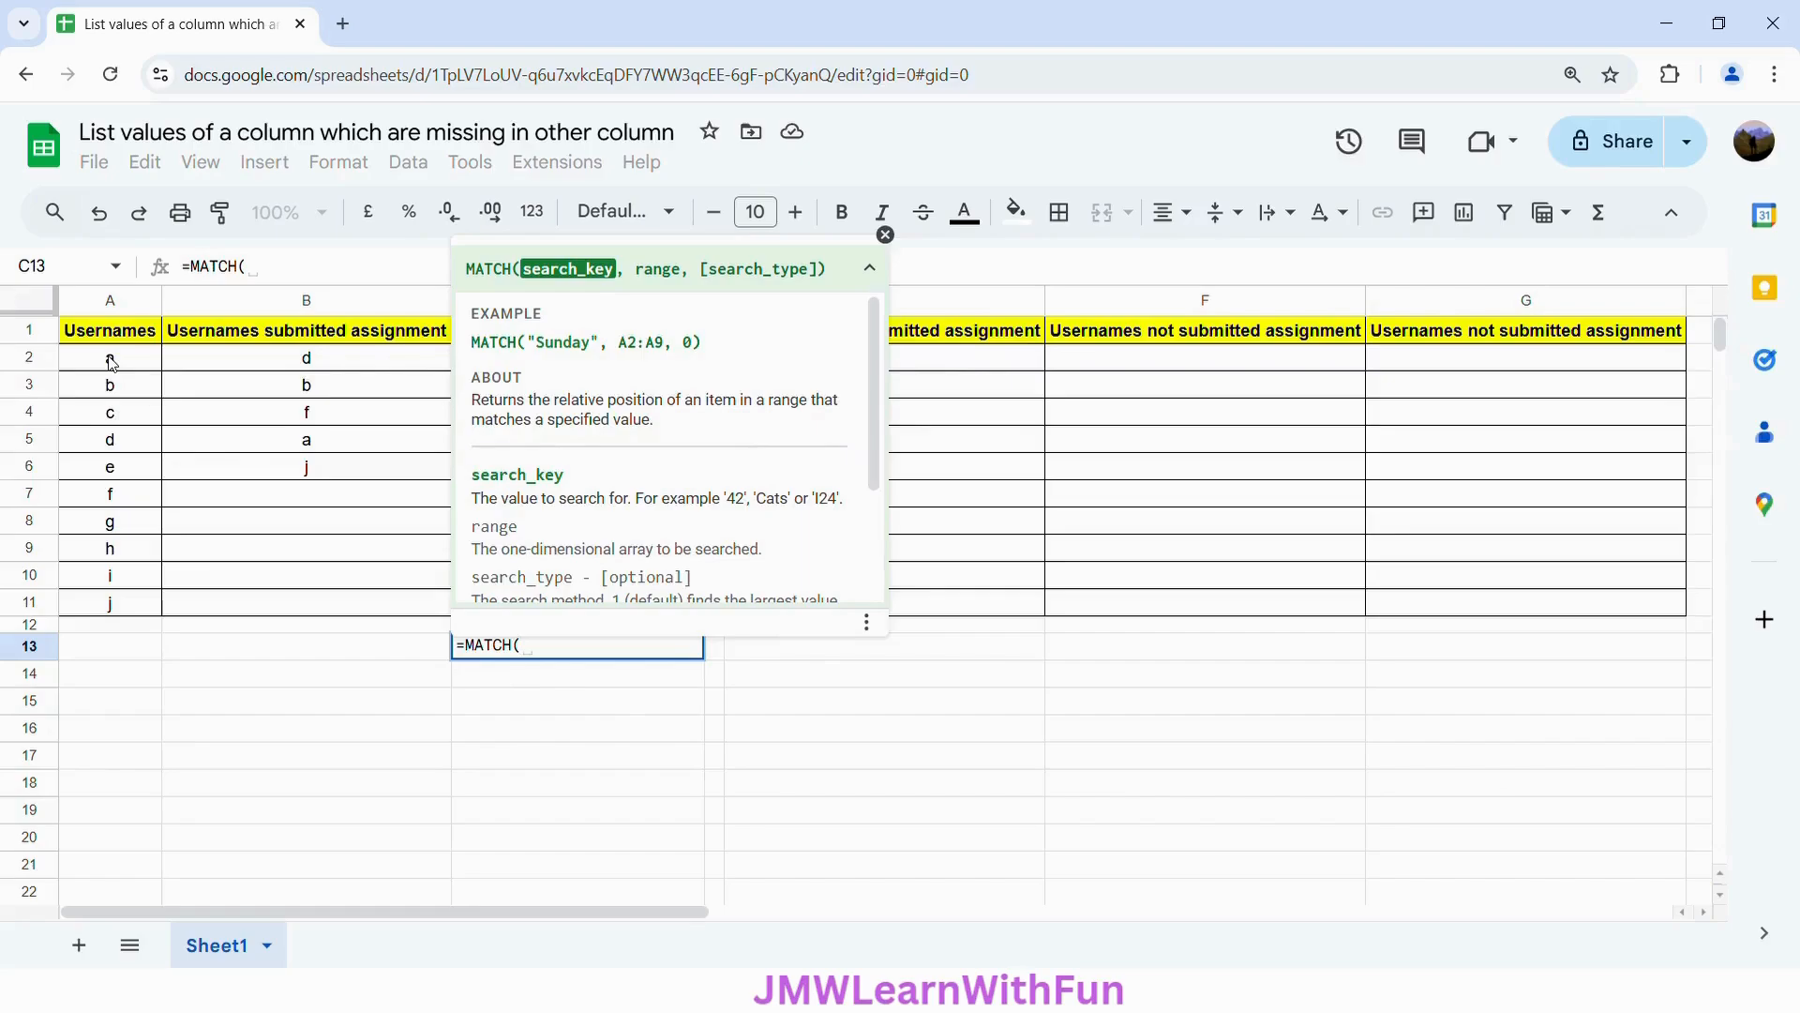
left_click_drag(111, 363, 100, 618)
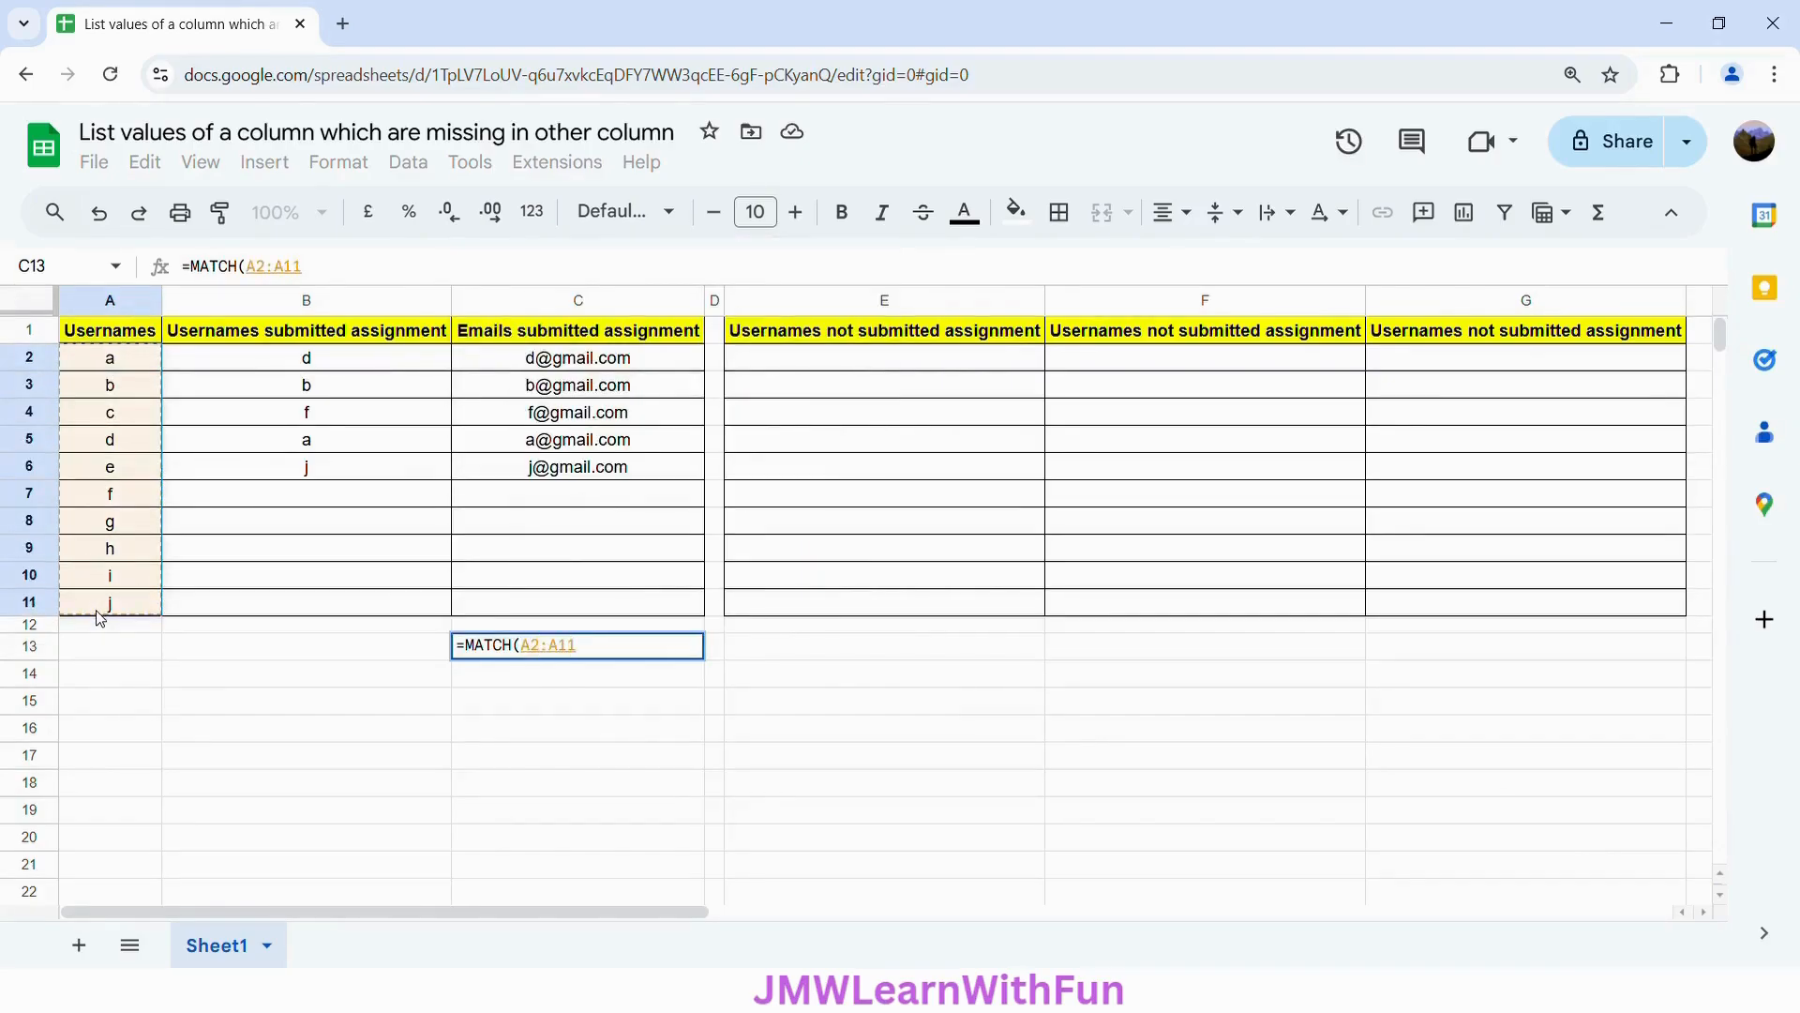
type(",")
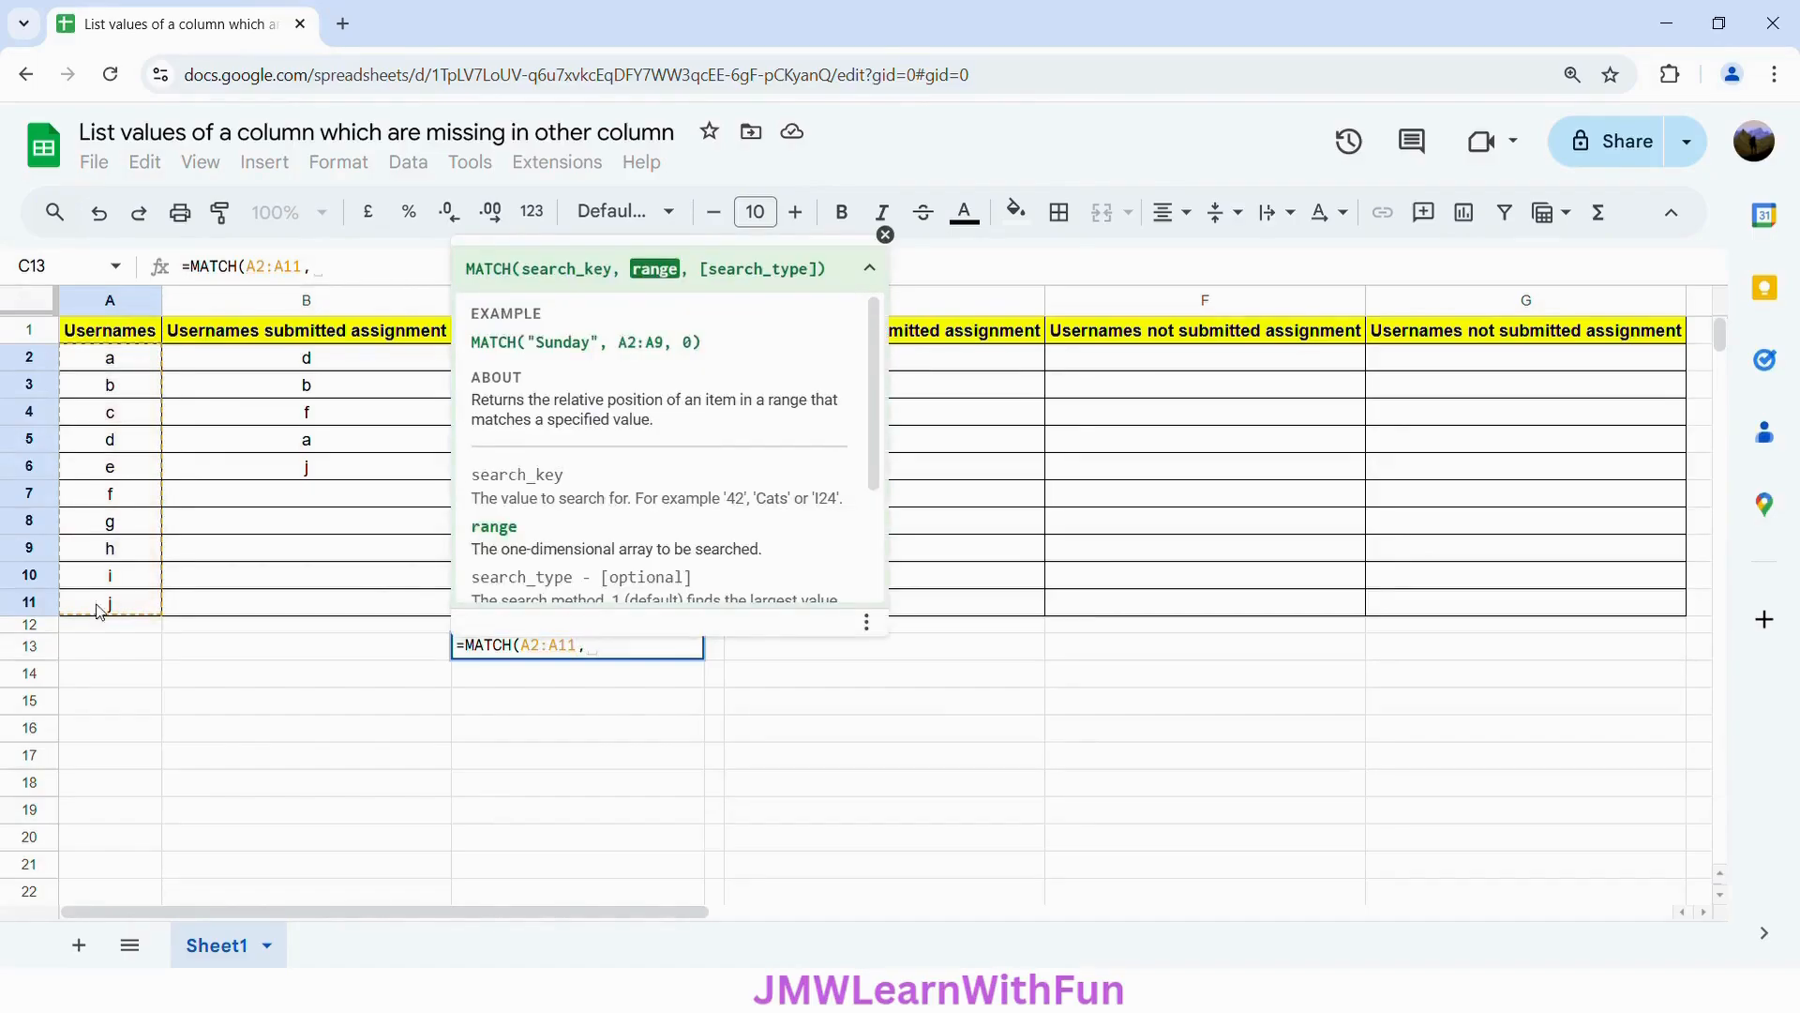
left_click_drag(362, 354, 313, 622)
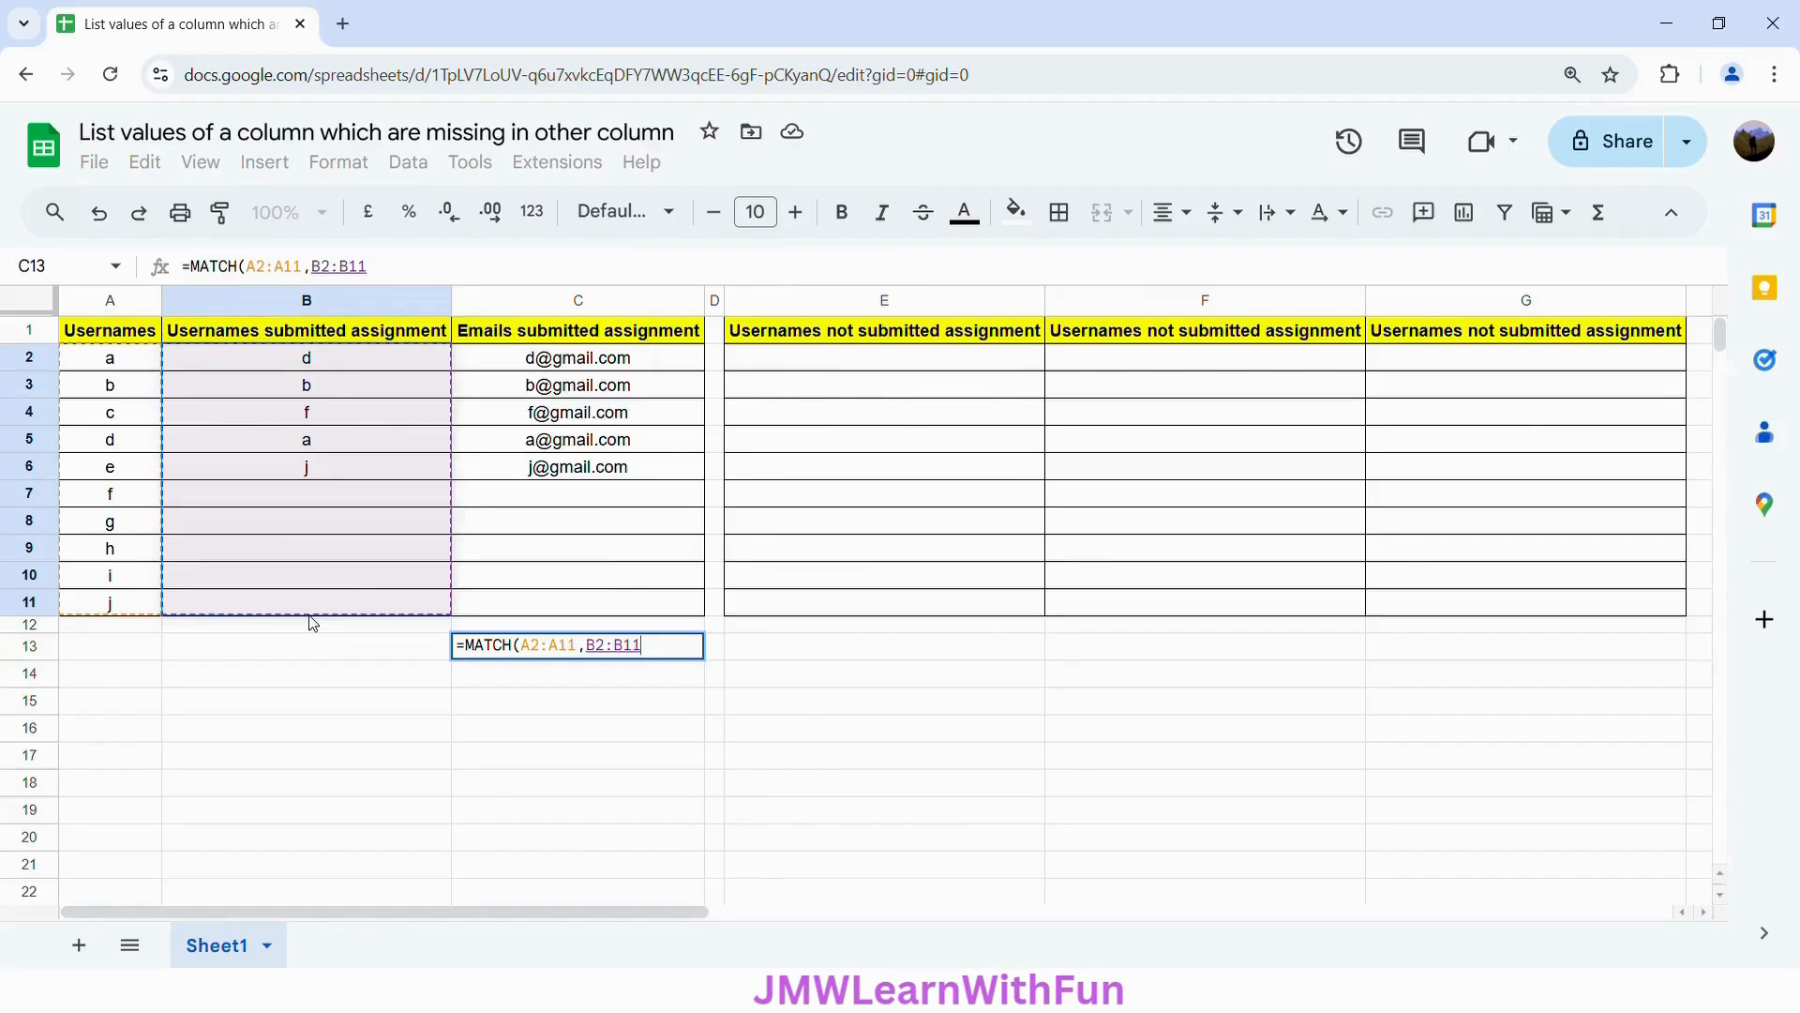
type(",")
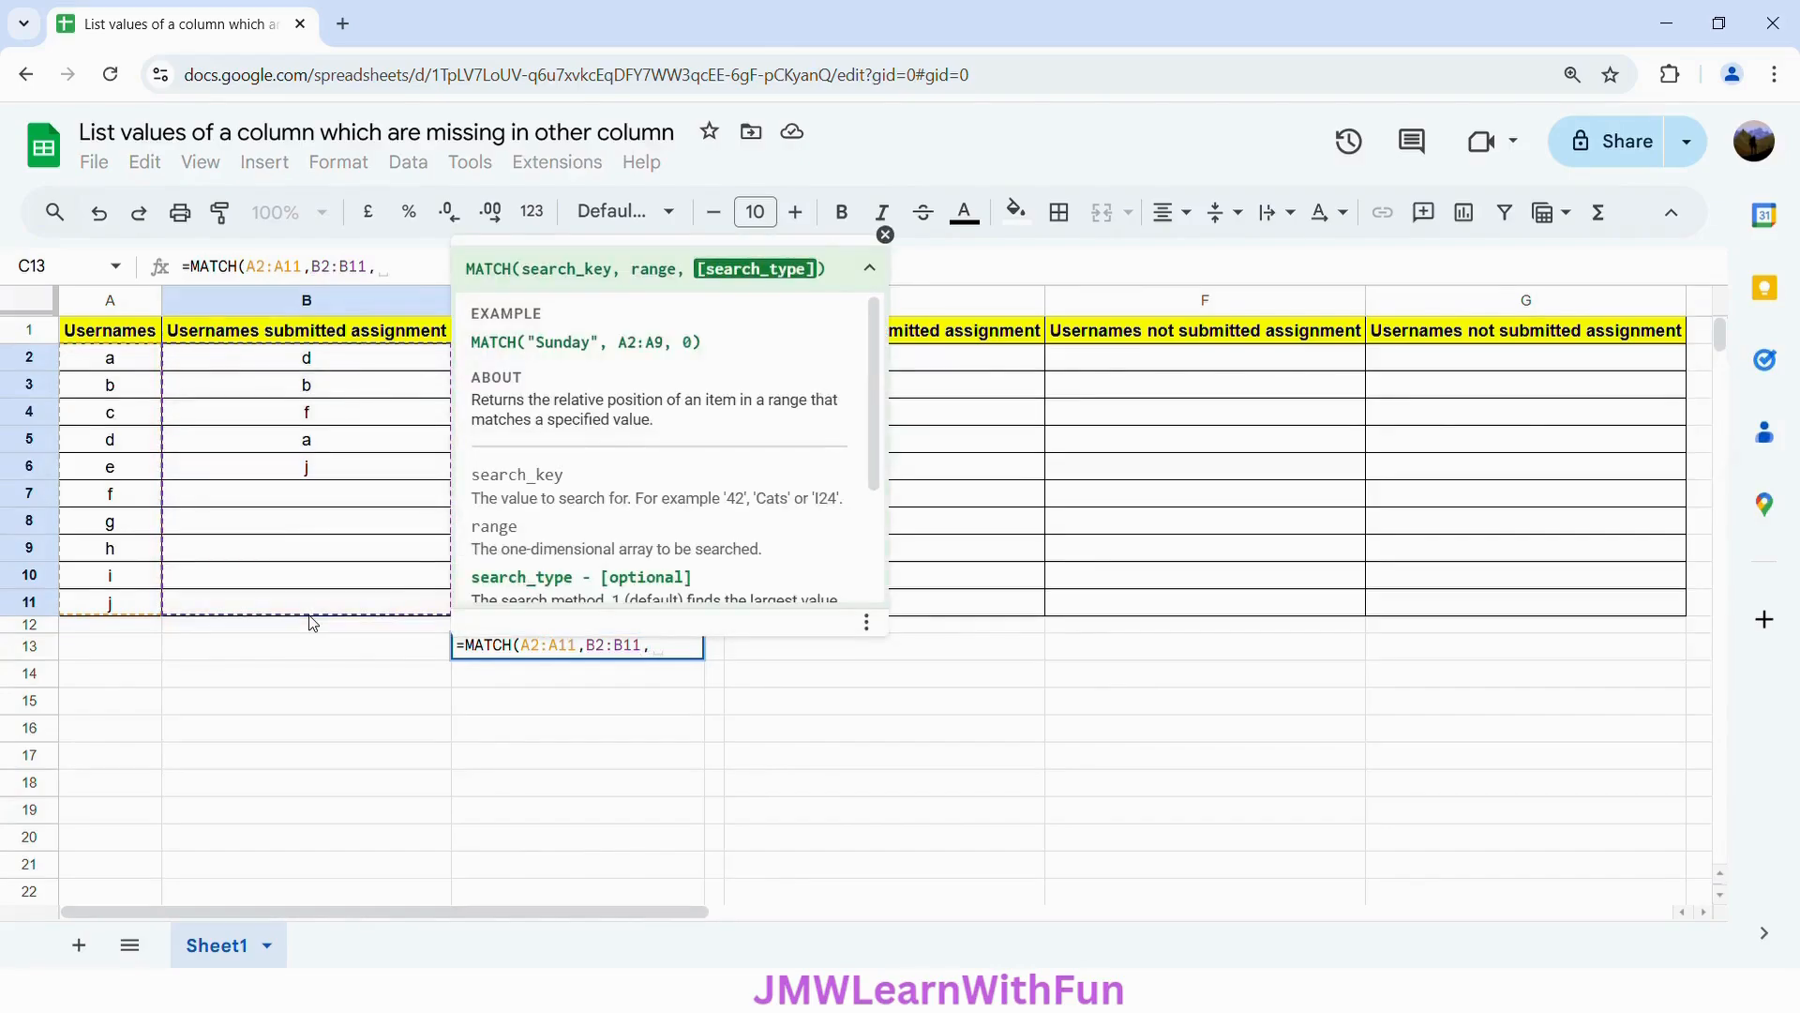
type("0")
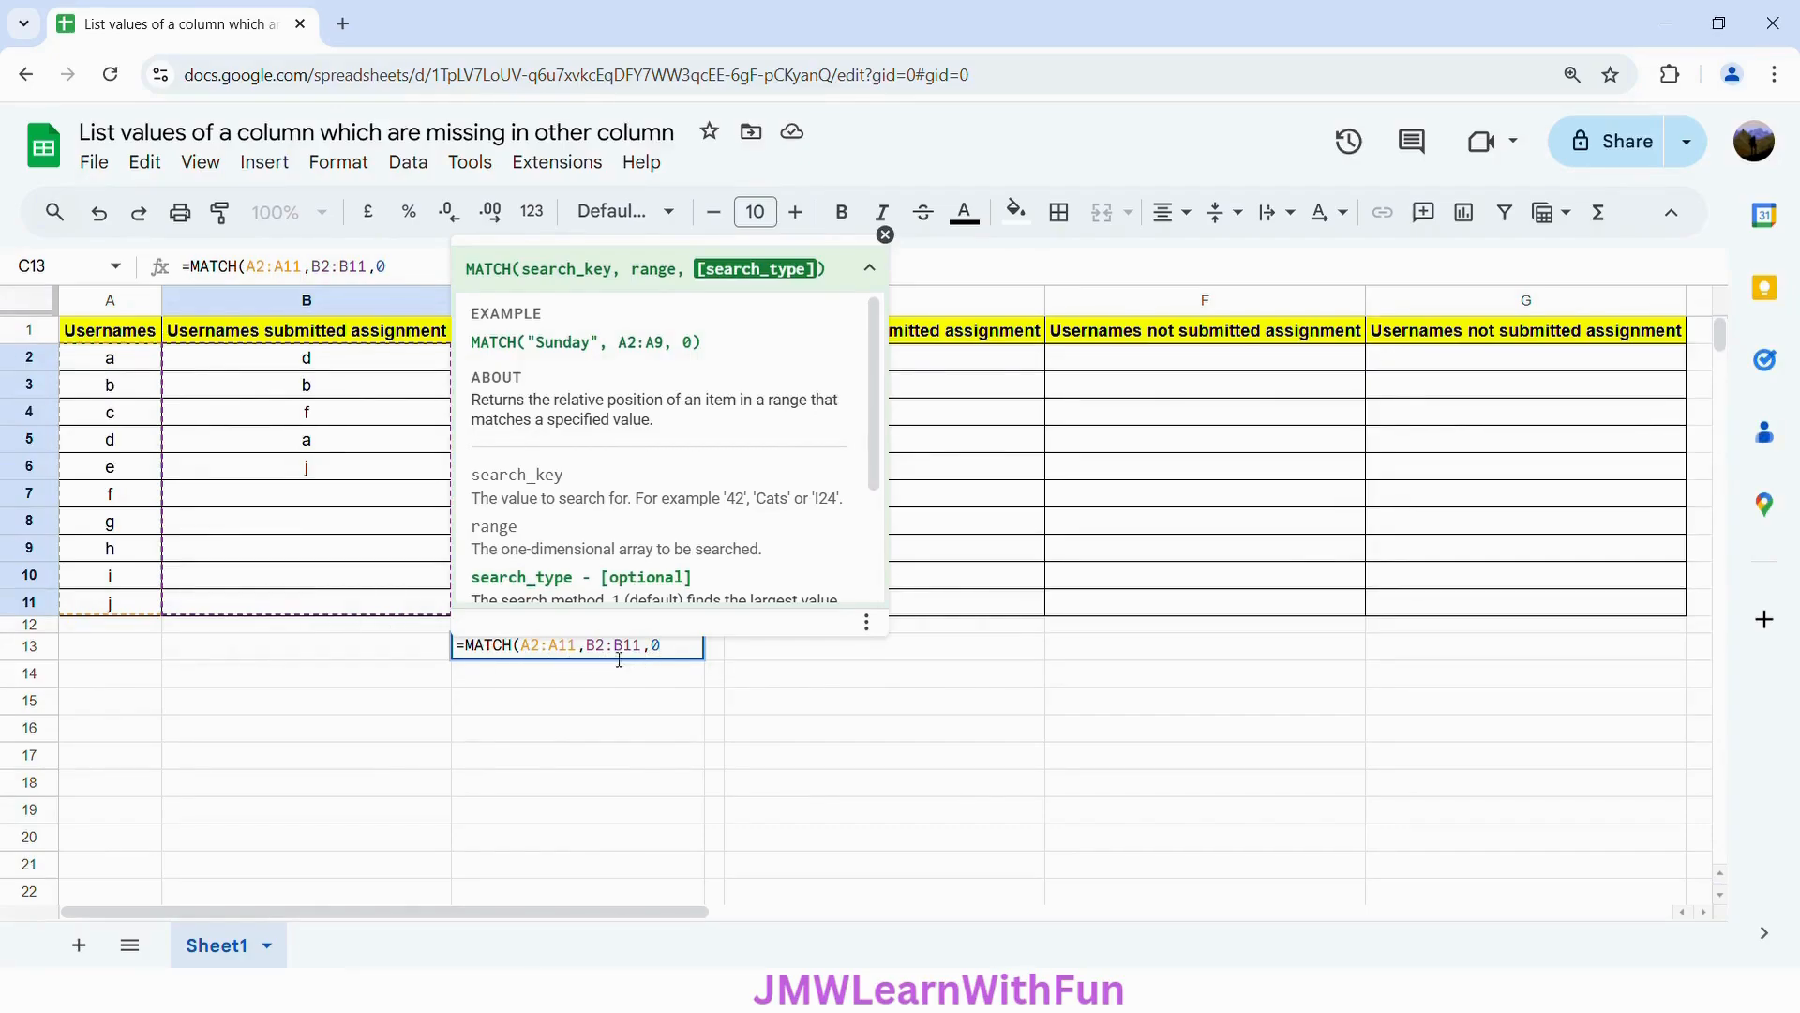
Step: Wrap the MATCH in C13 with ARRAYFORMULA, close both parentheses, enter the formula and check its first results
left_click(475, 650)
type("ARRAYFOR")
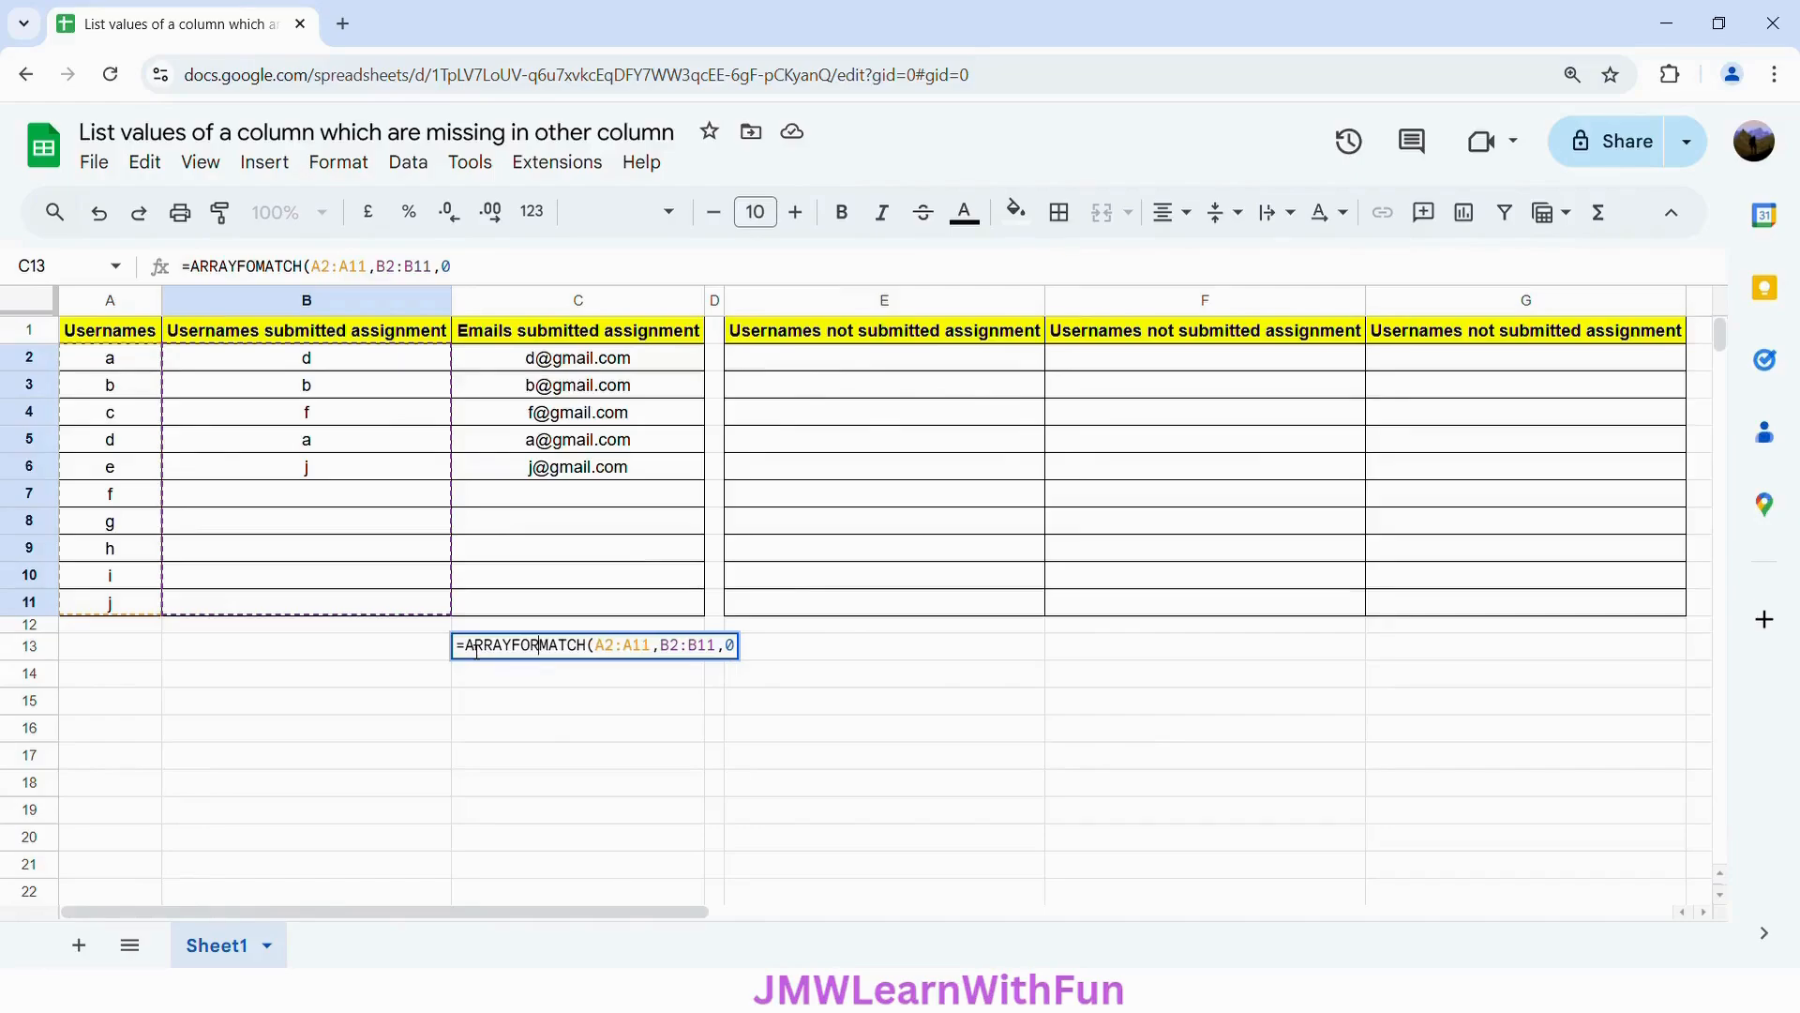
type("MULA")
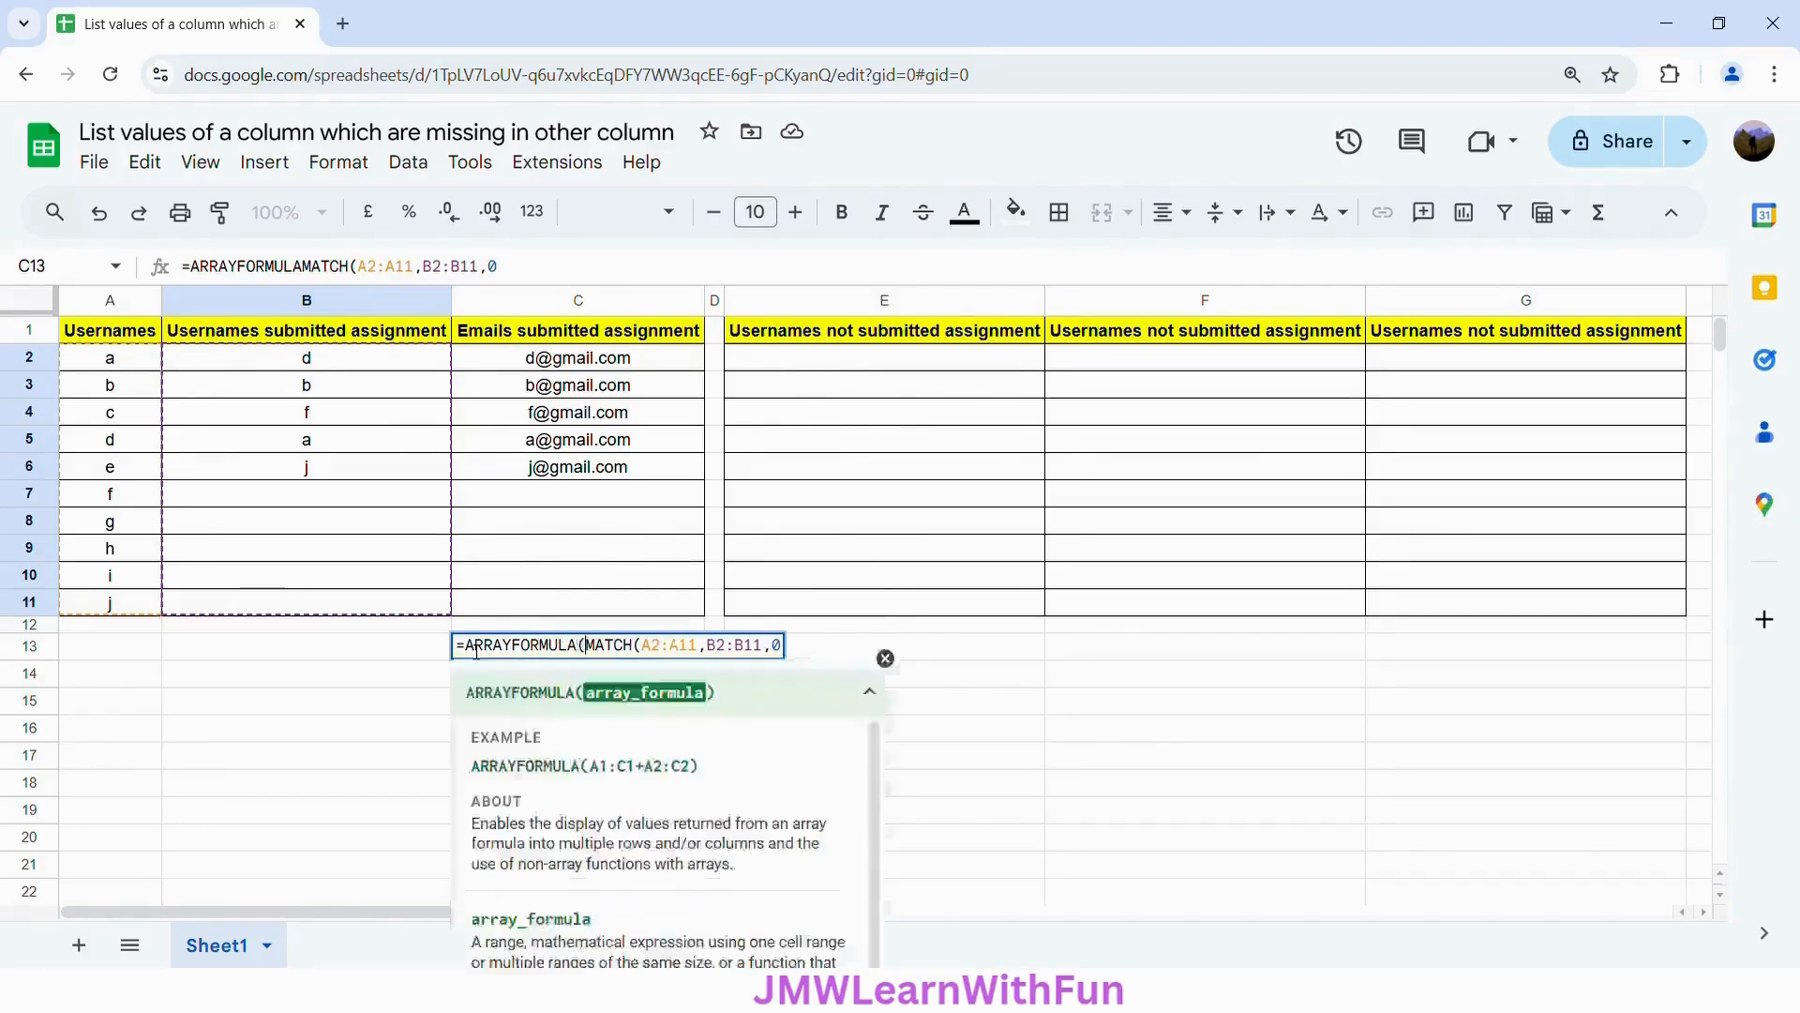
type("(")
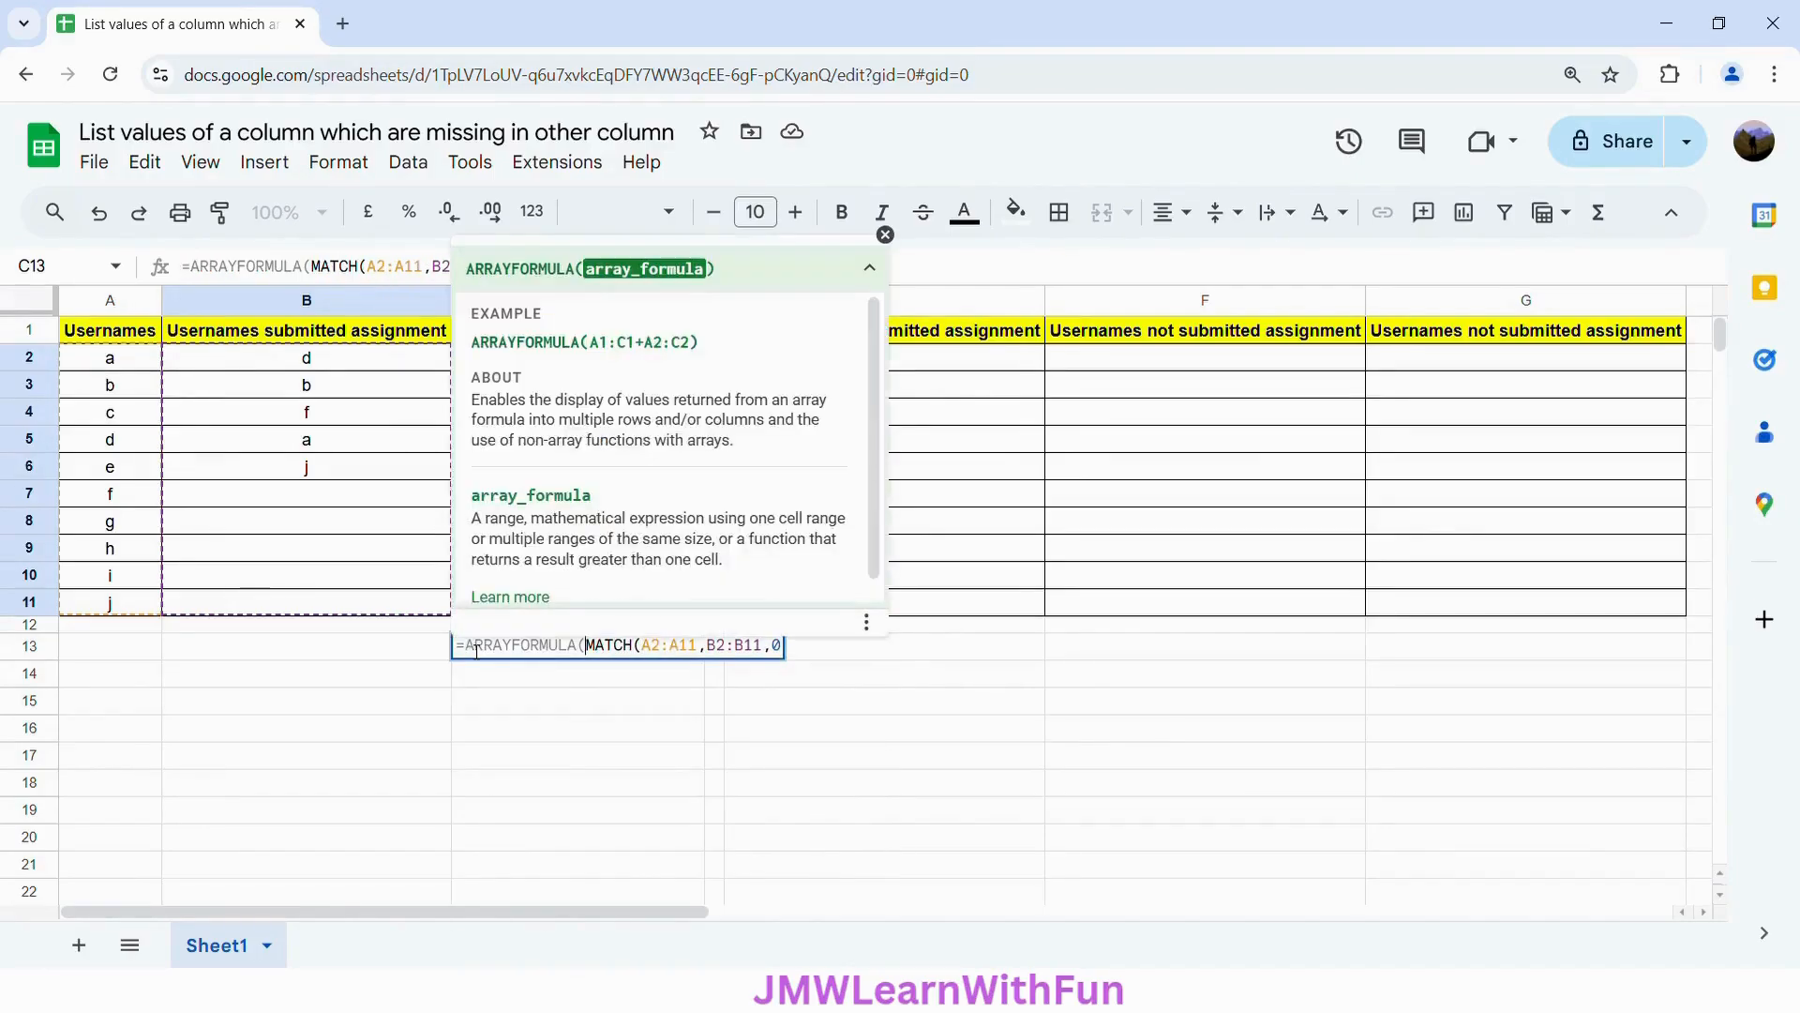
left_click(789, 655)
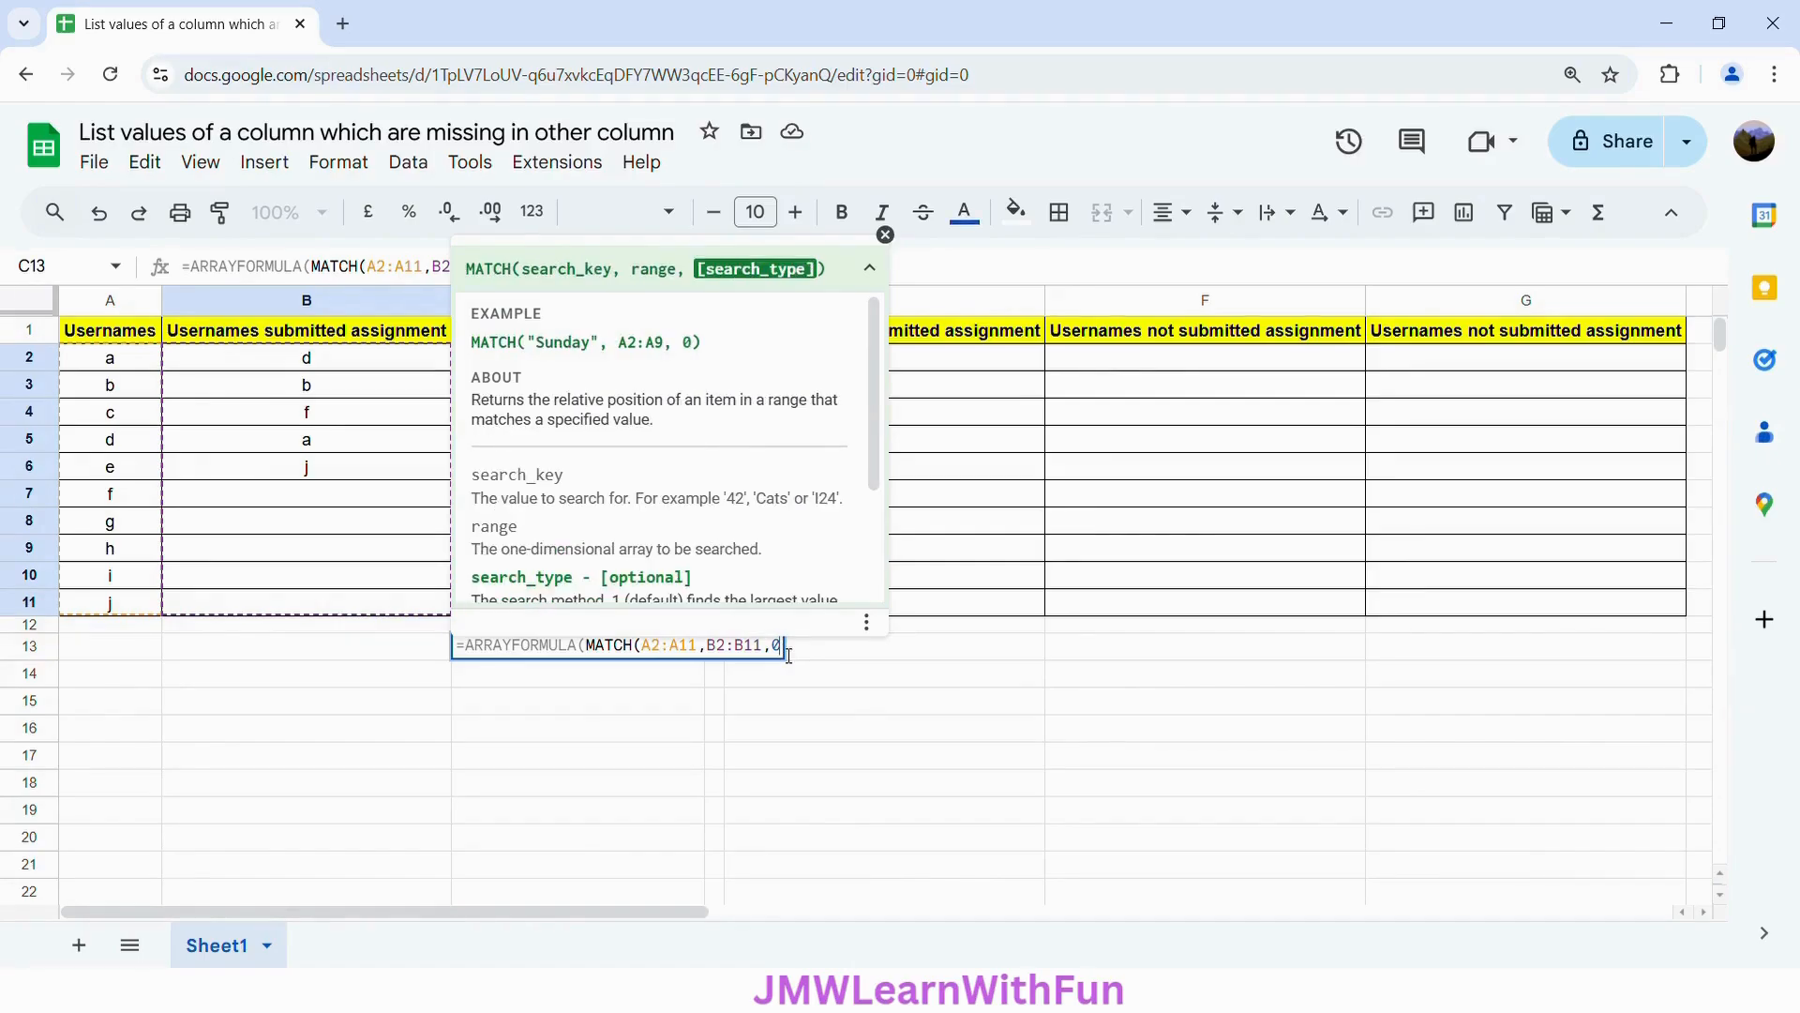
type(")")
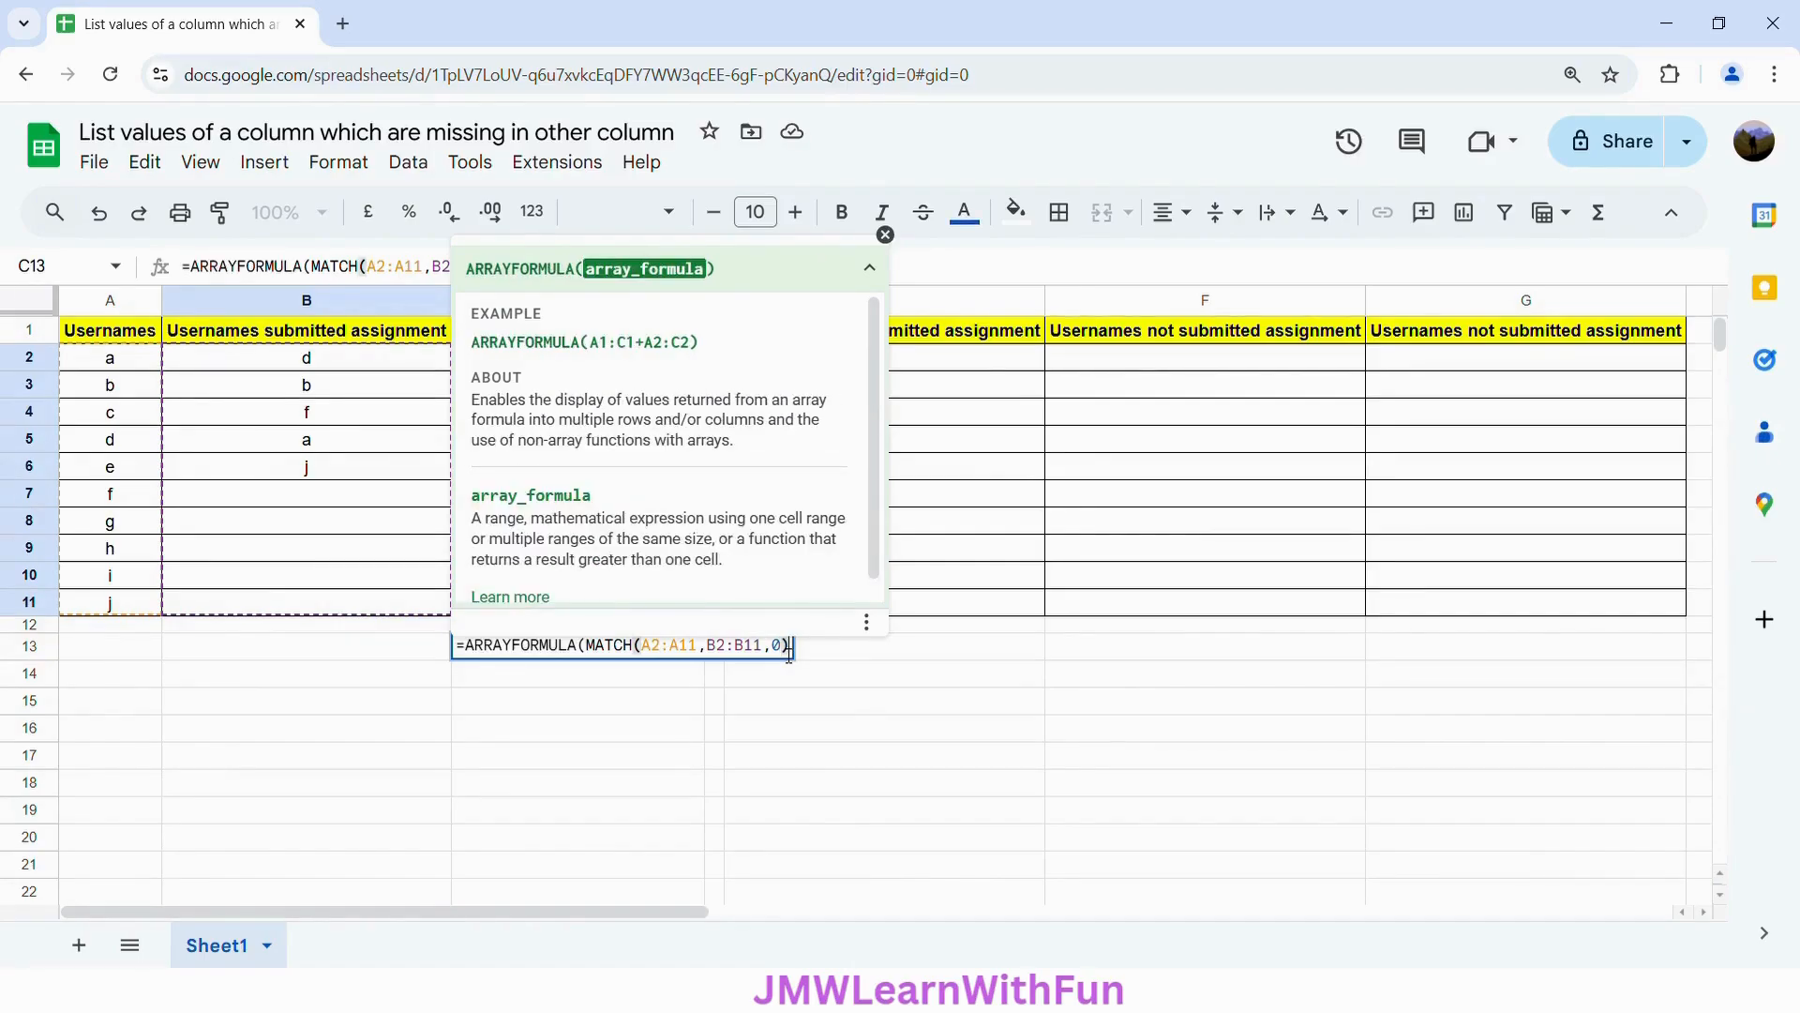
type(")")
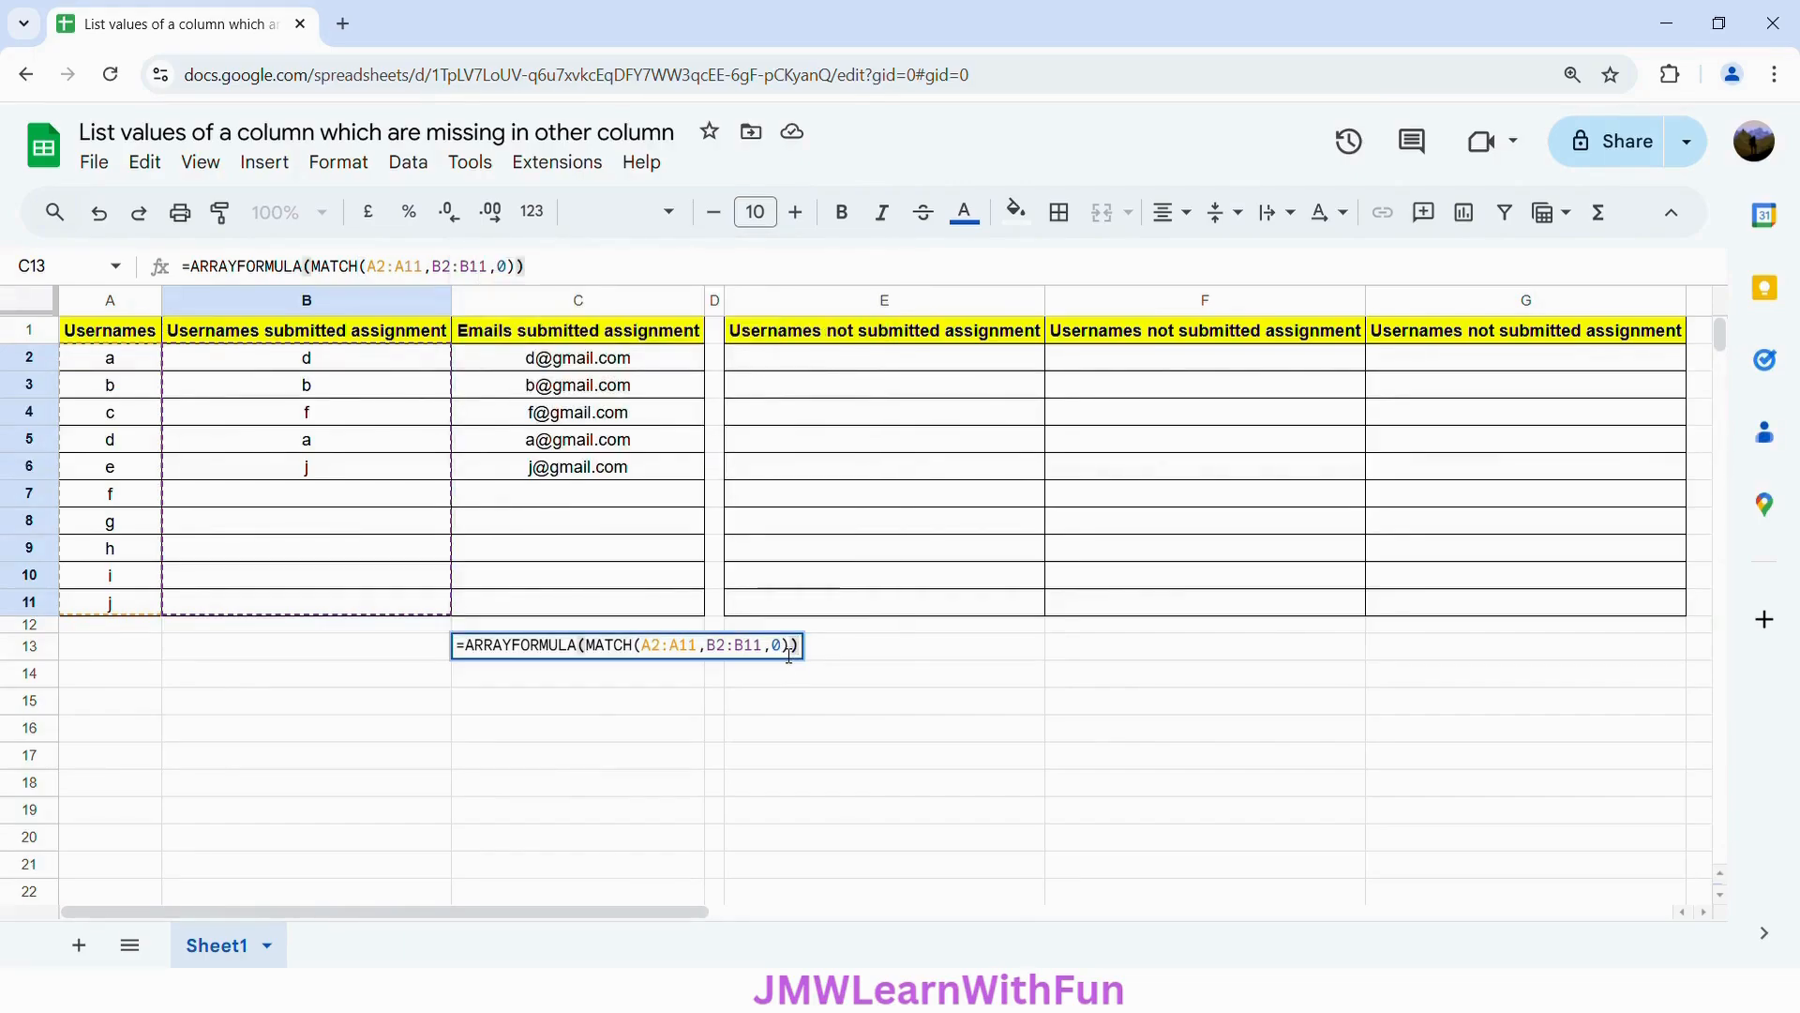
key("Return")
left_click(535, 653)
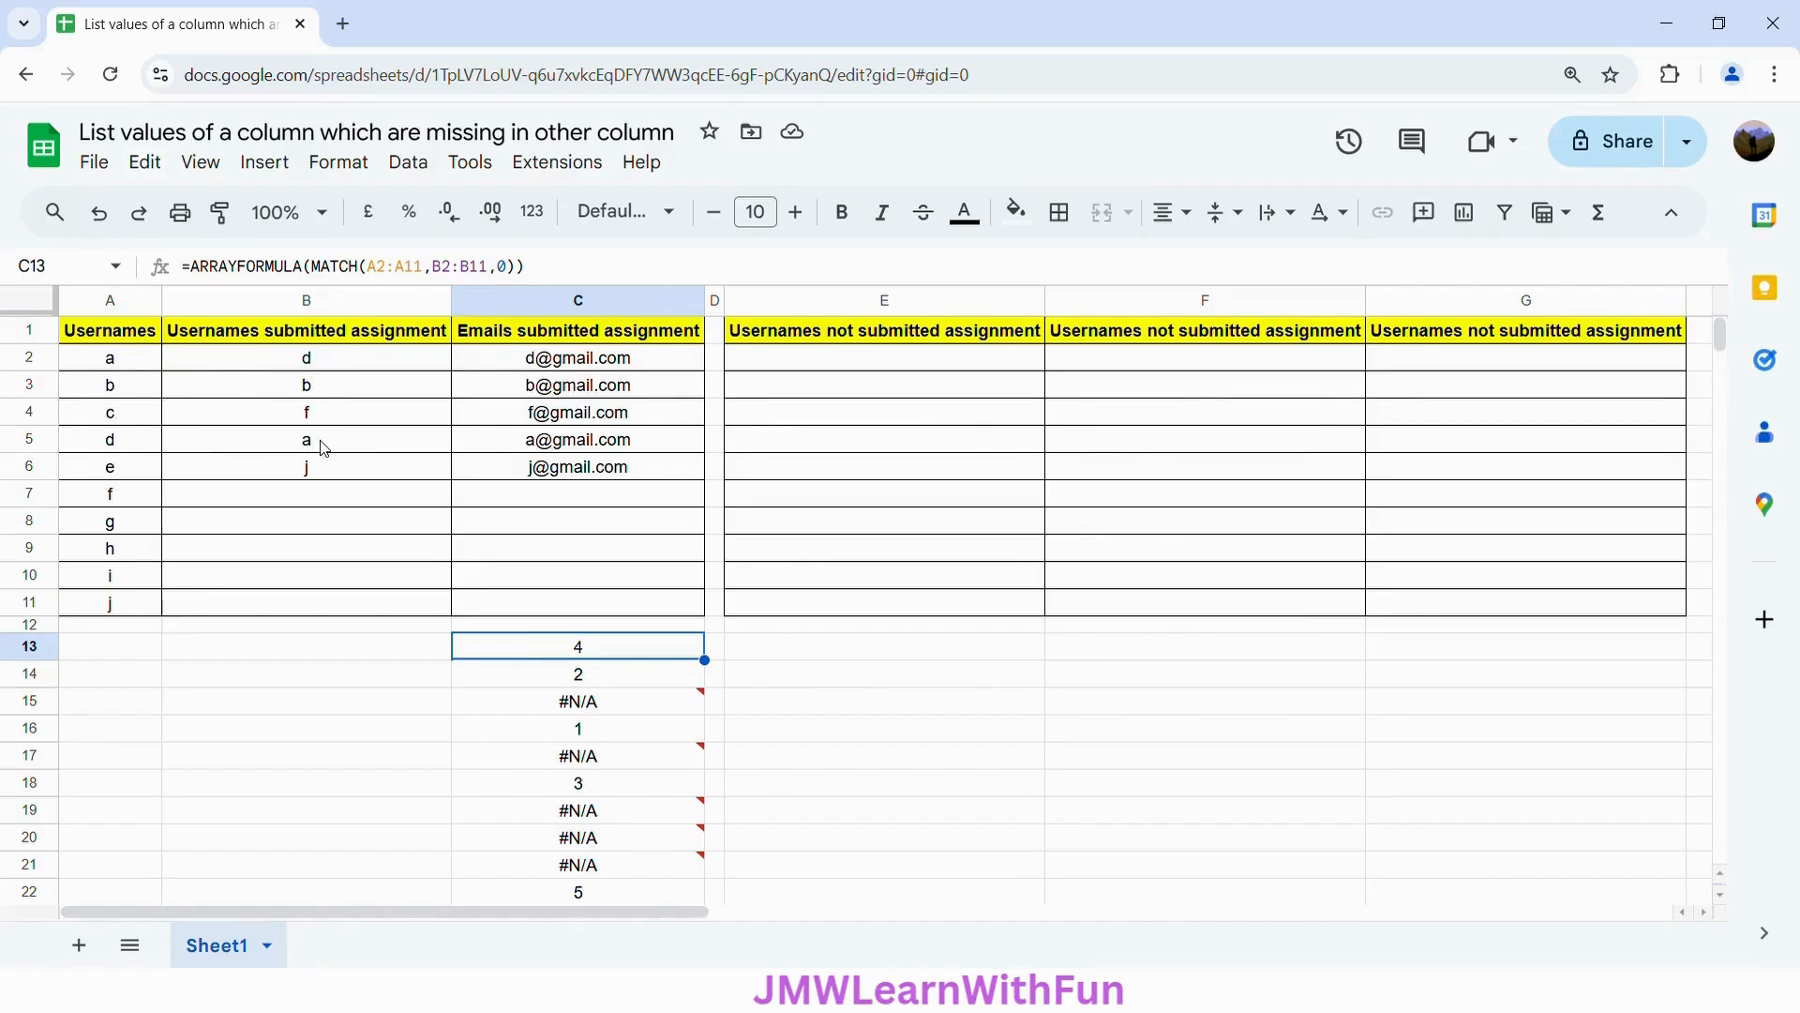
left_click(520, 679)
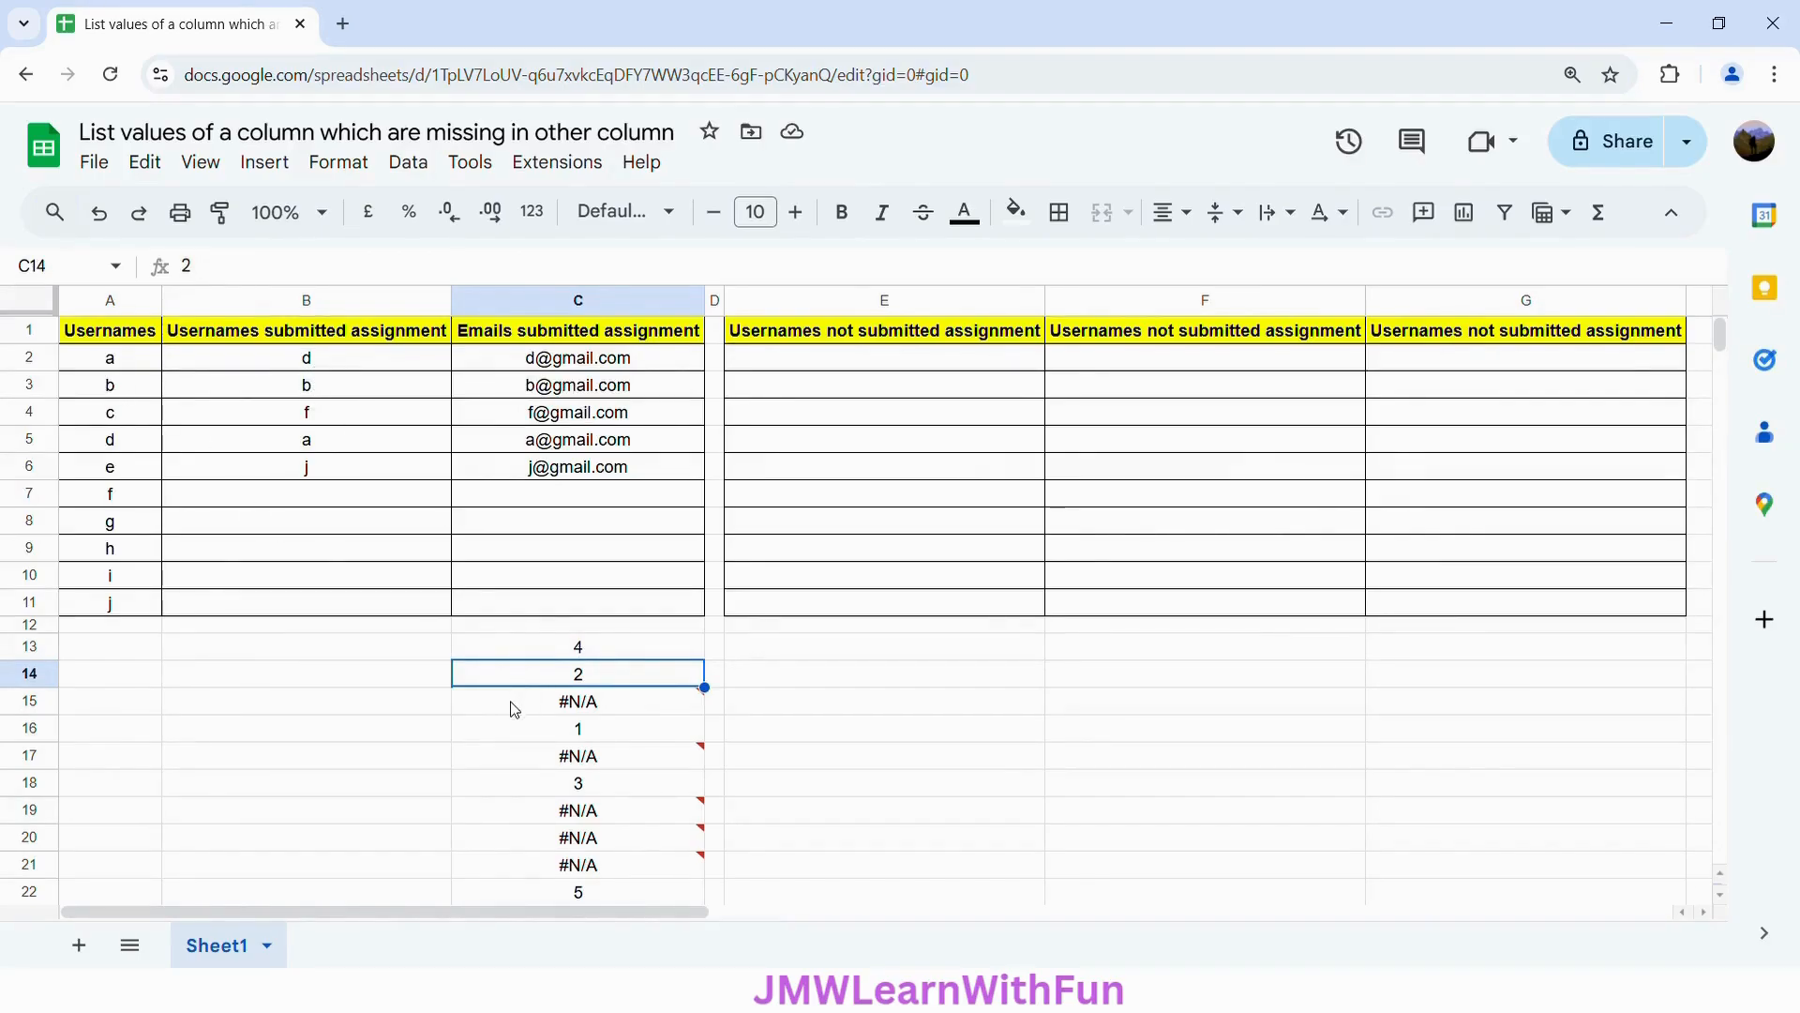
mouse_move(514, 710)
Step: Wrap the MATCH part of the C13 formula in ISERROR, giving =ARRAYFORMULA(ISERROR(MATCH(A2:A11,B2:B11,0)))
left_click(590, 652)
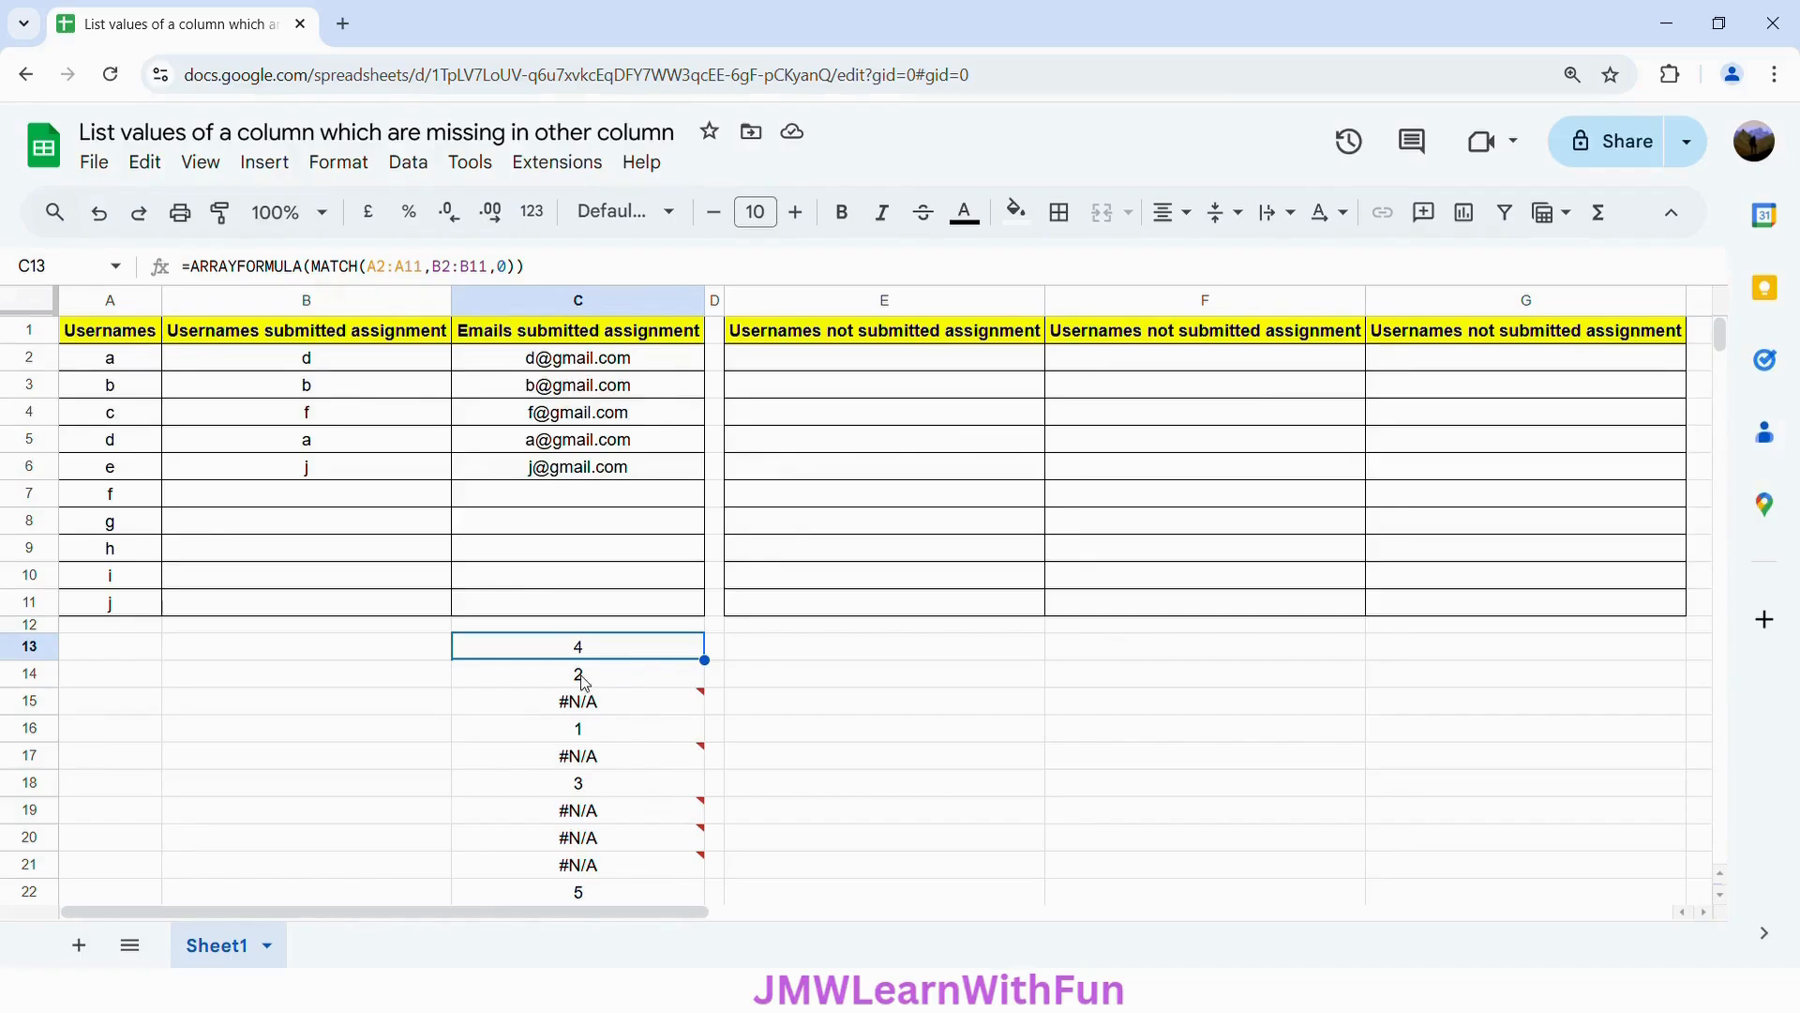
mouse_move(631, 716)
left_click(197, 272)
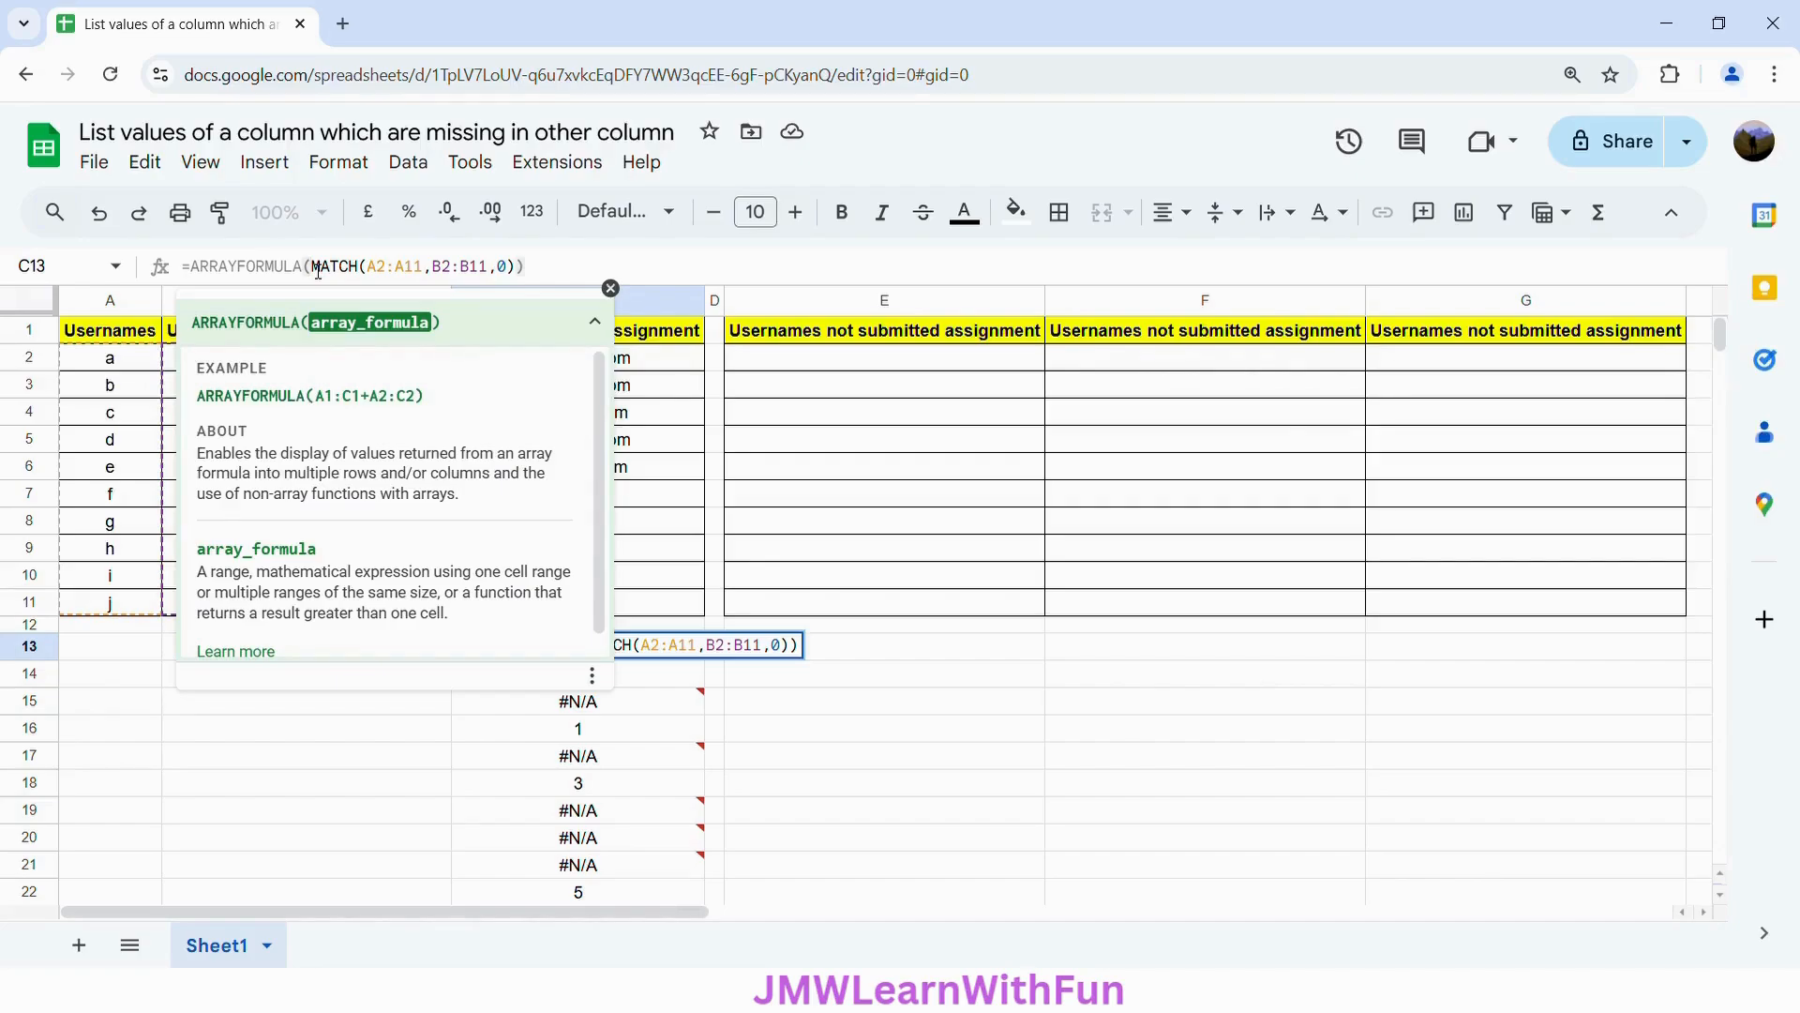
left_click(318, 271)
type("ISERRO")
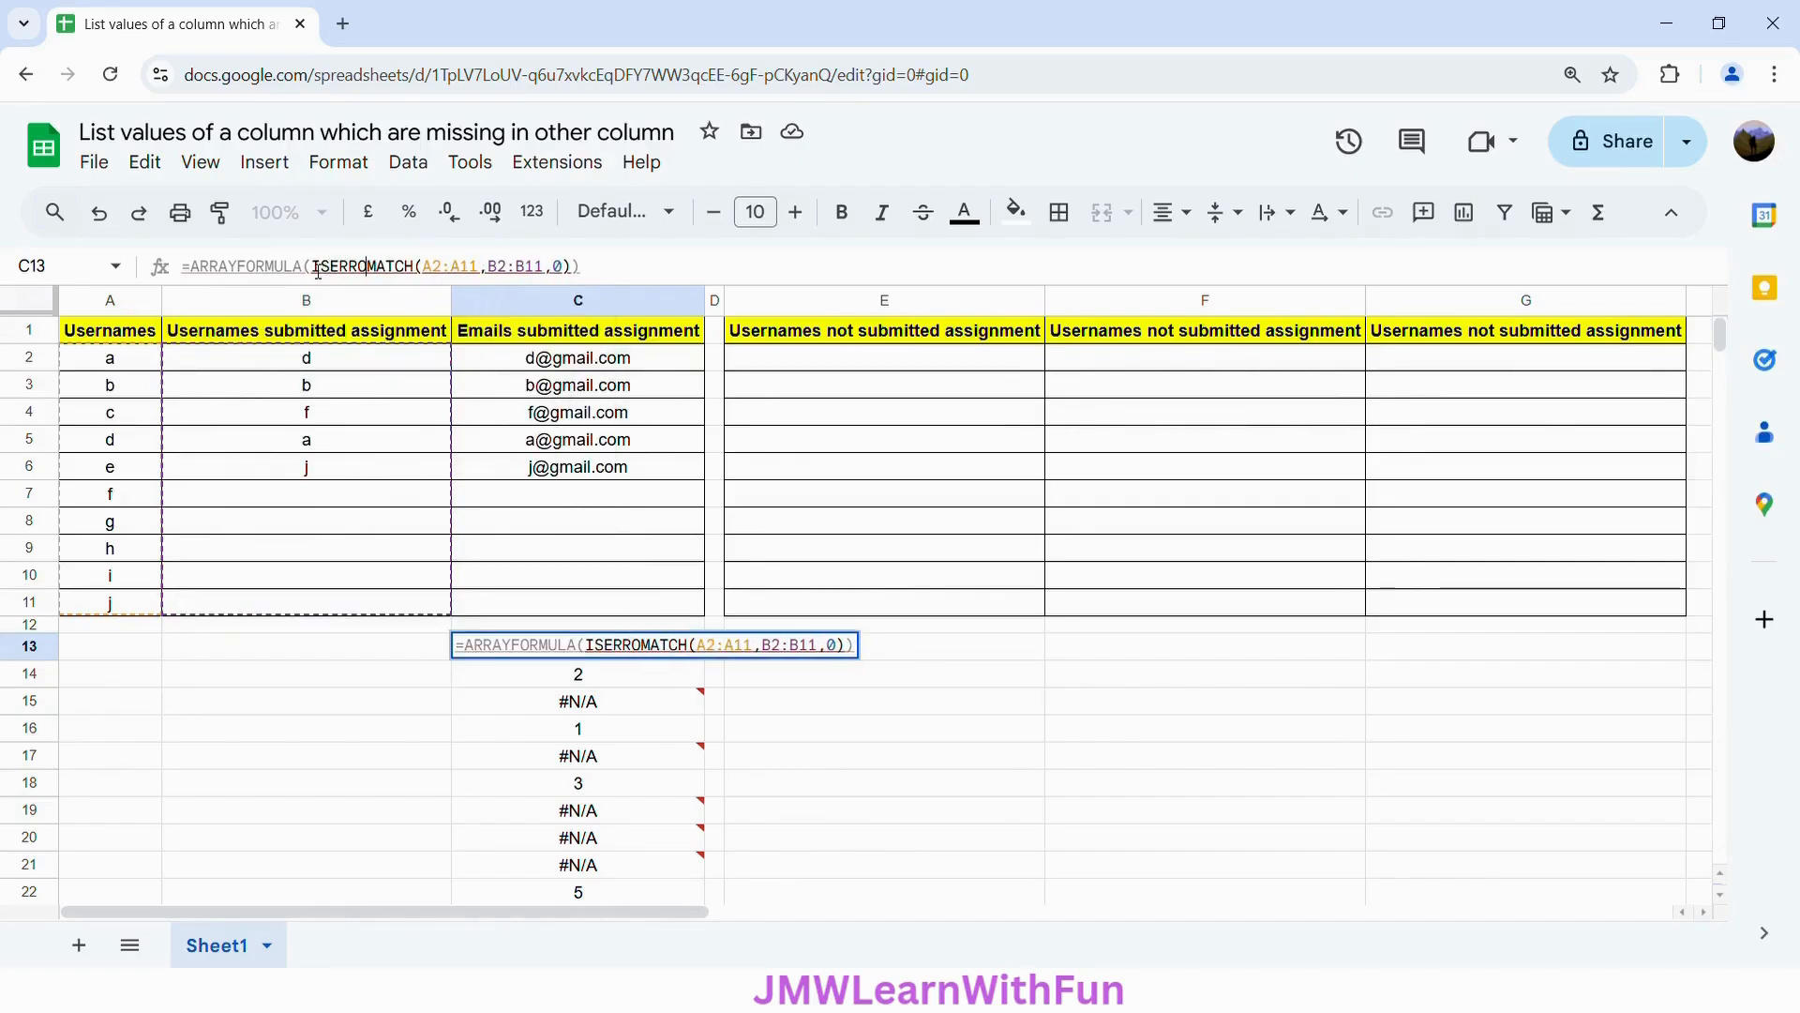
type("R(")
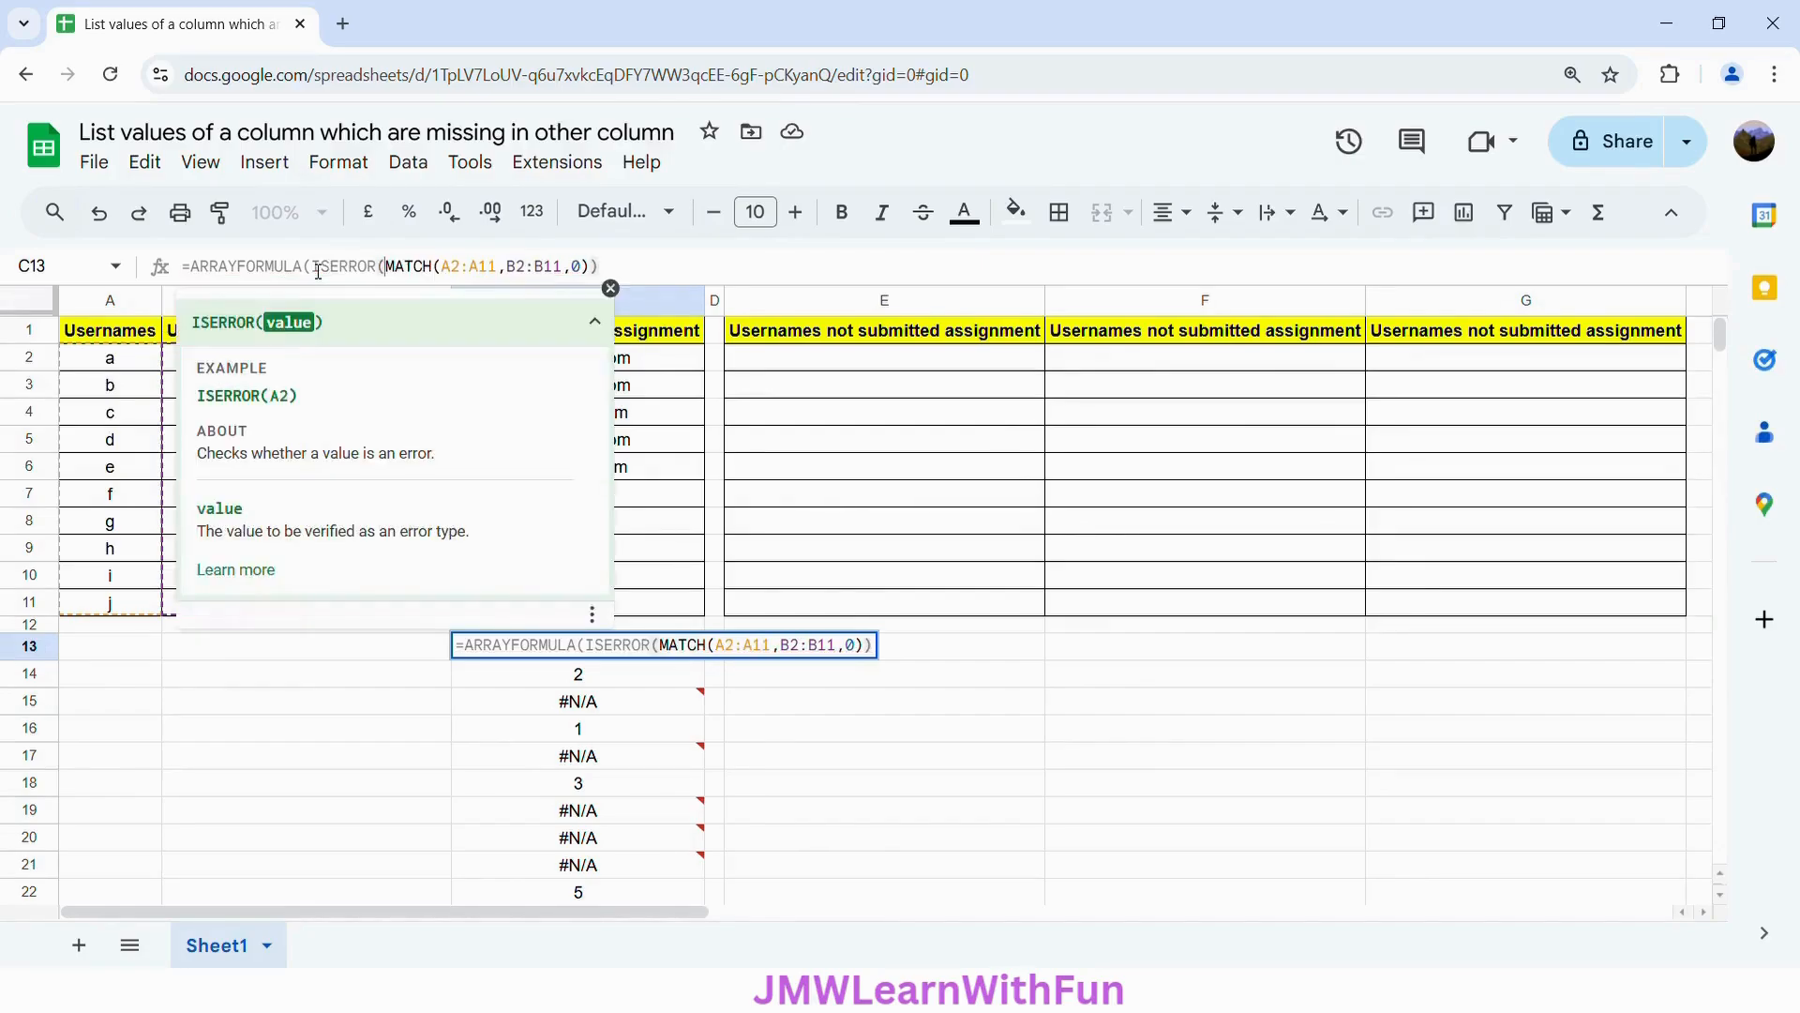
left_click(642, 274)
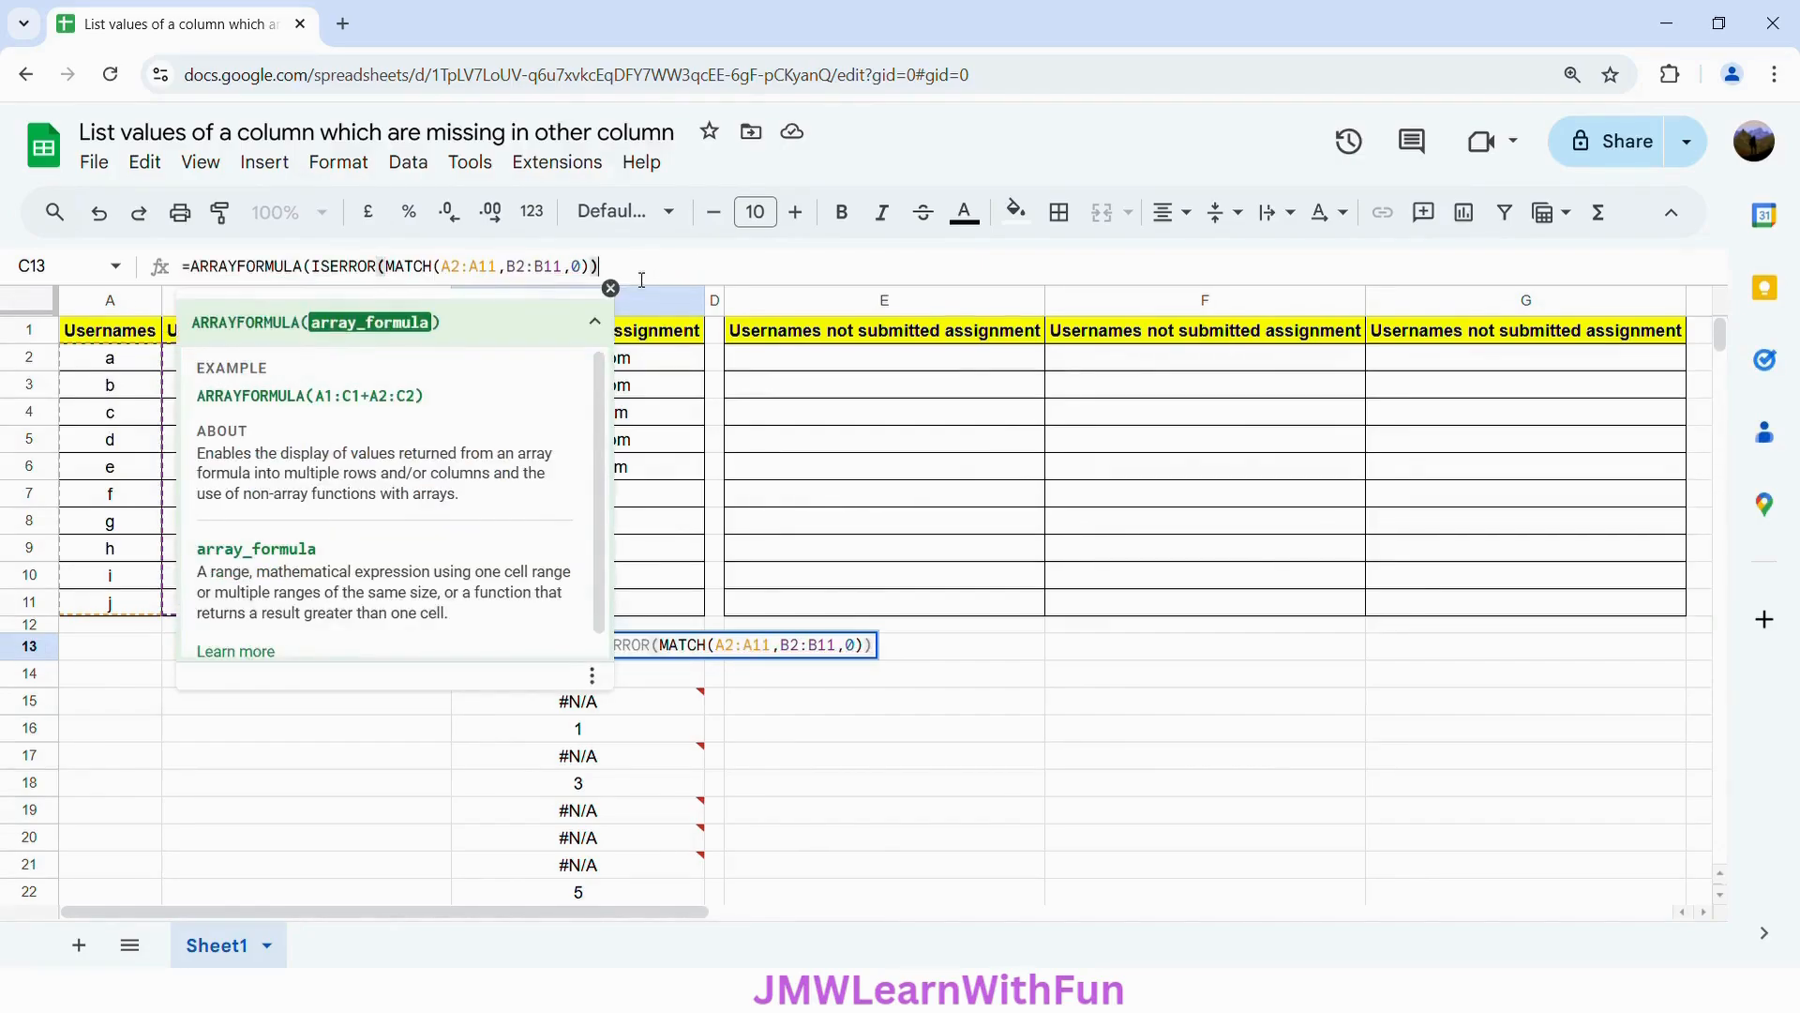
type(")")
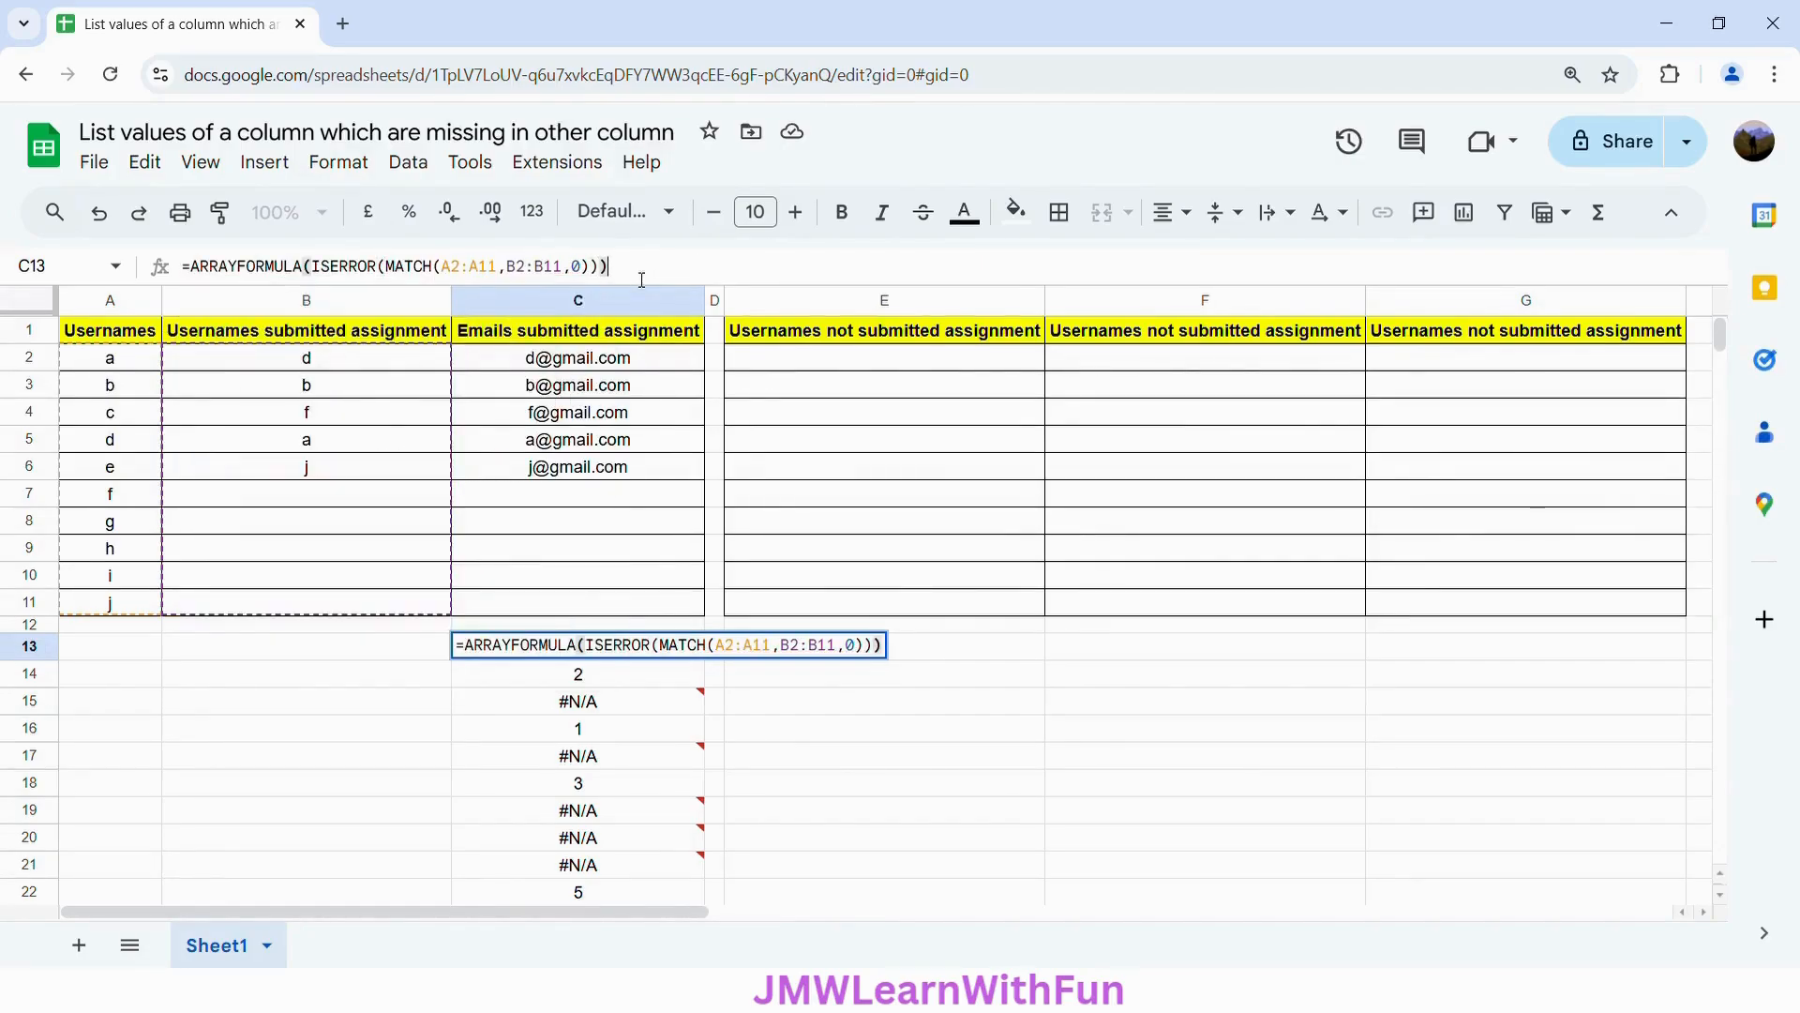
key("Return")
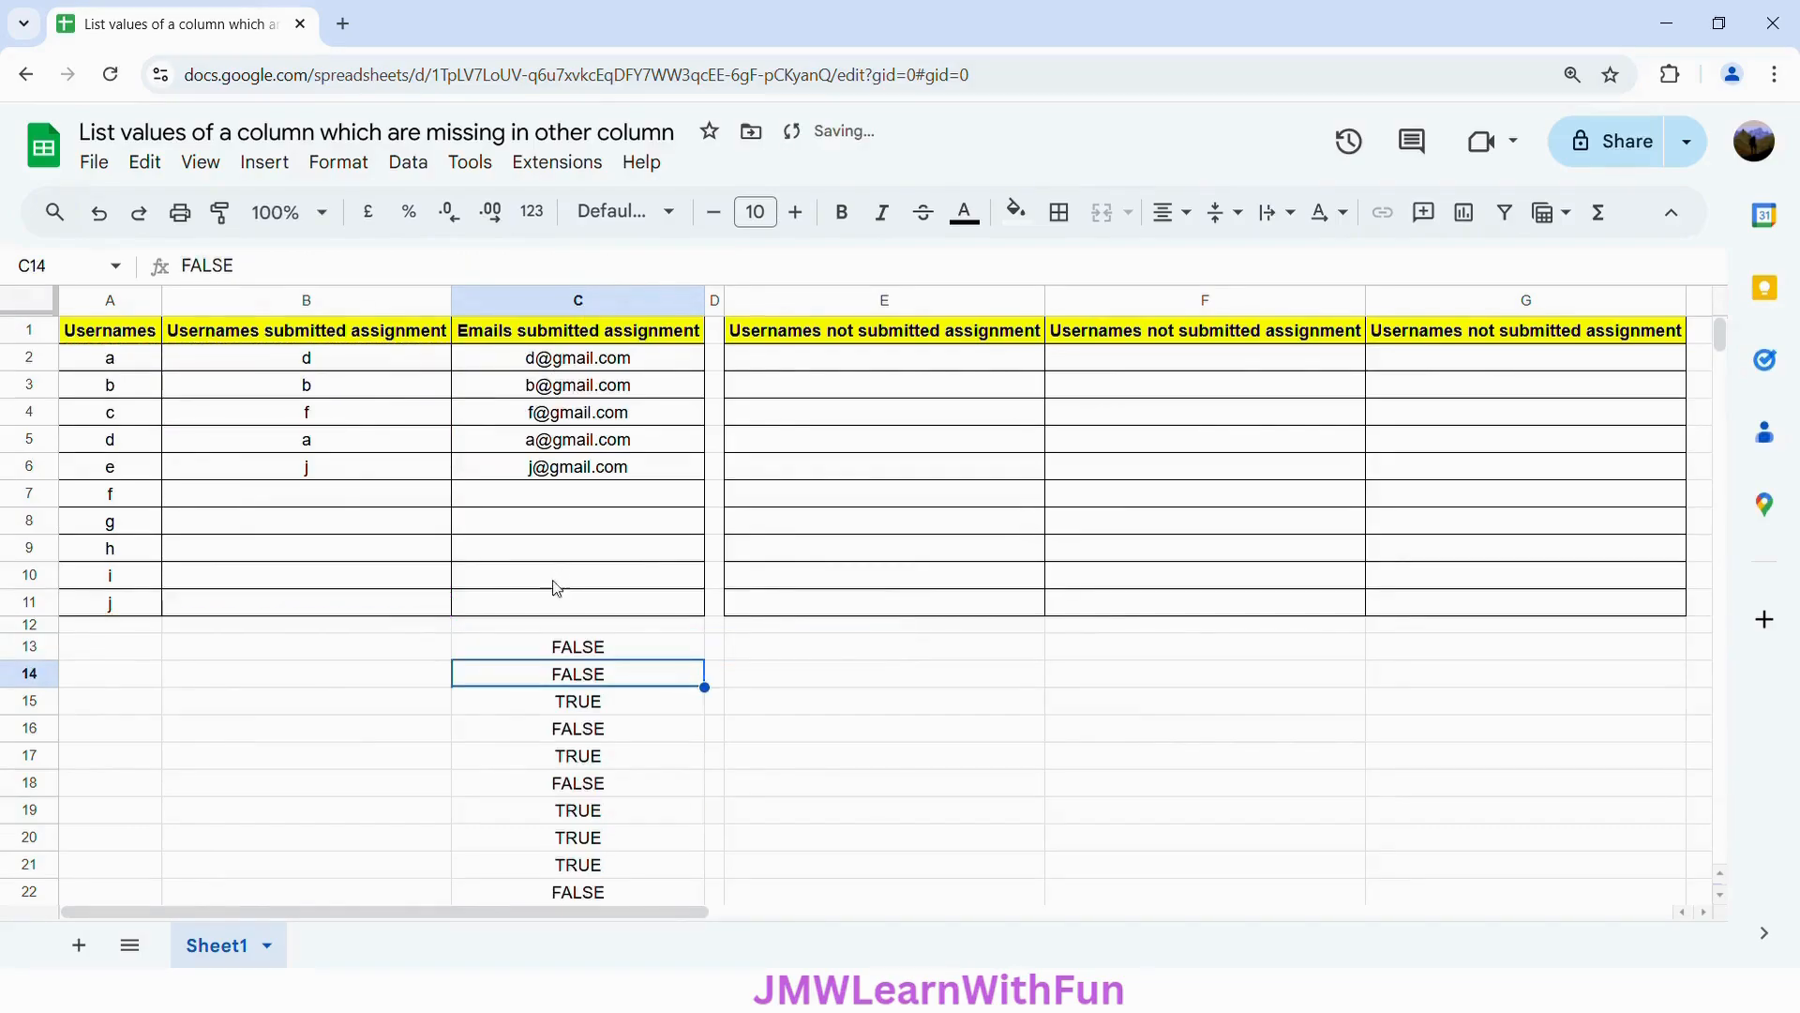
Step: Examine the ISERROR results for the individual usernames from C13 down to C19
left_click(566, 647)
left_click(571, 683)
left_click(542, 708)
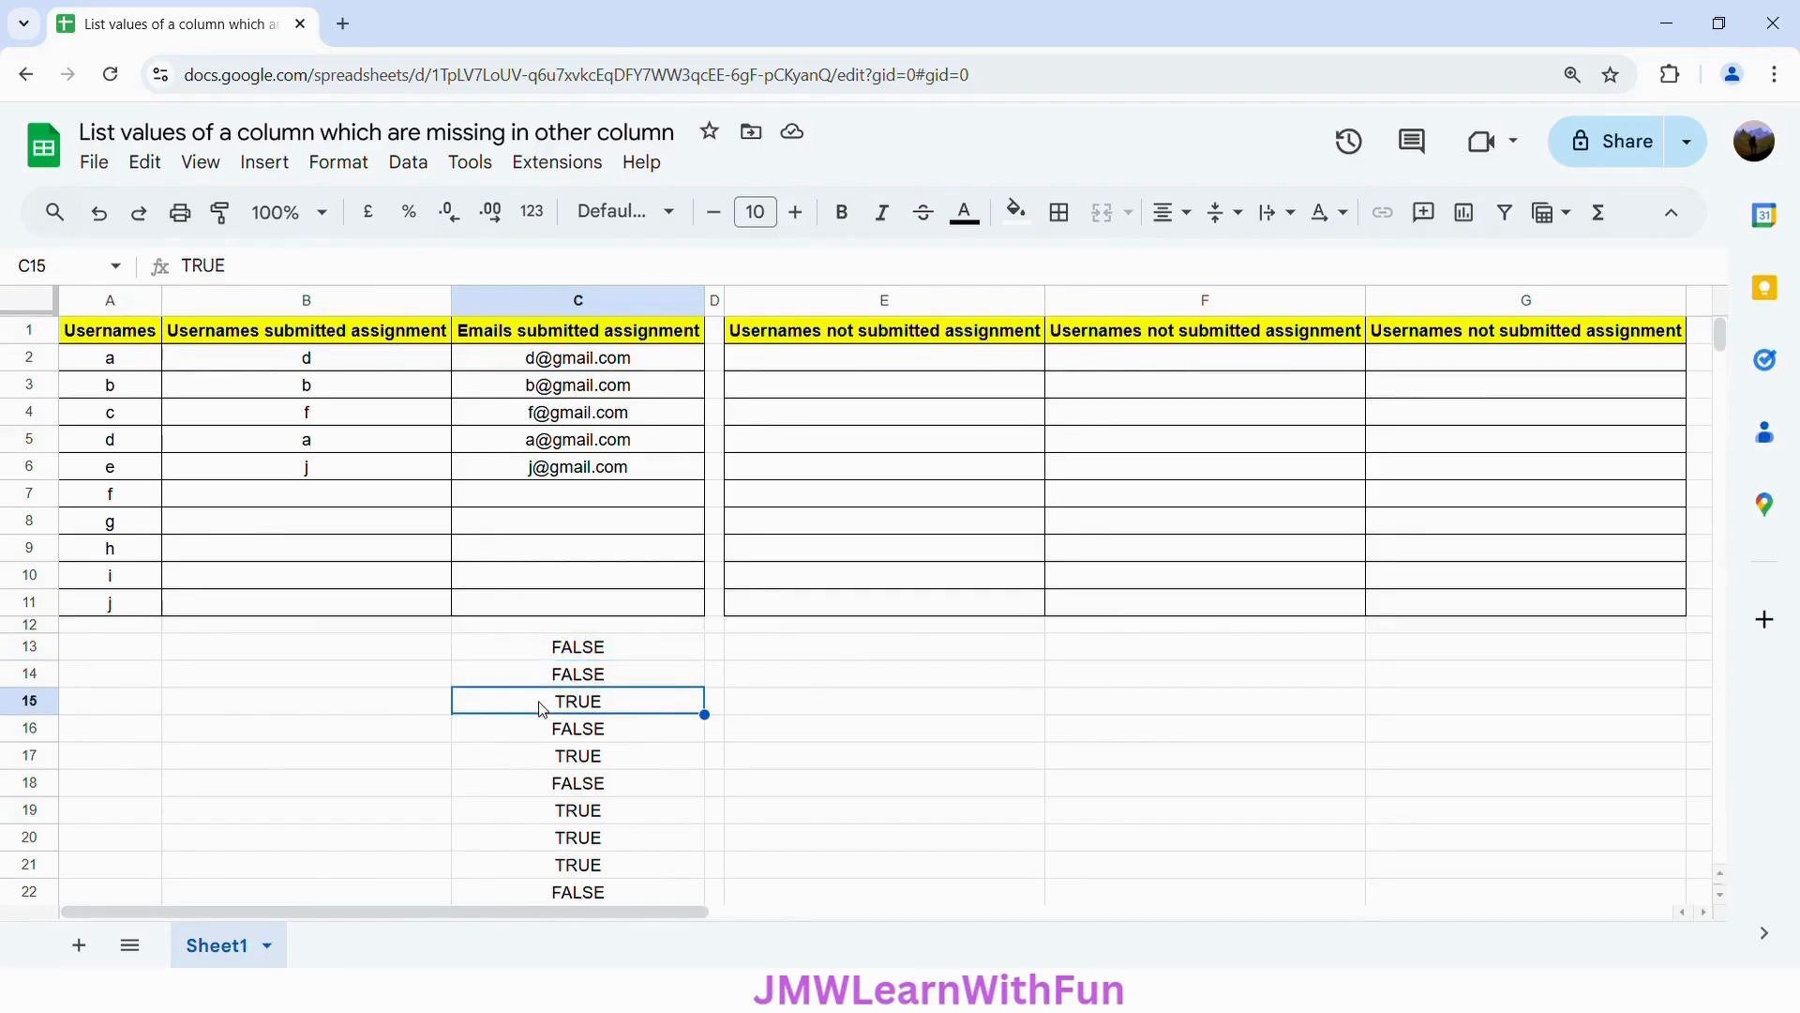
left_click(543, 761)
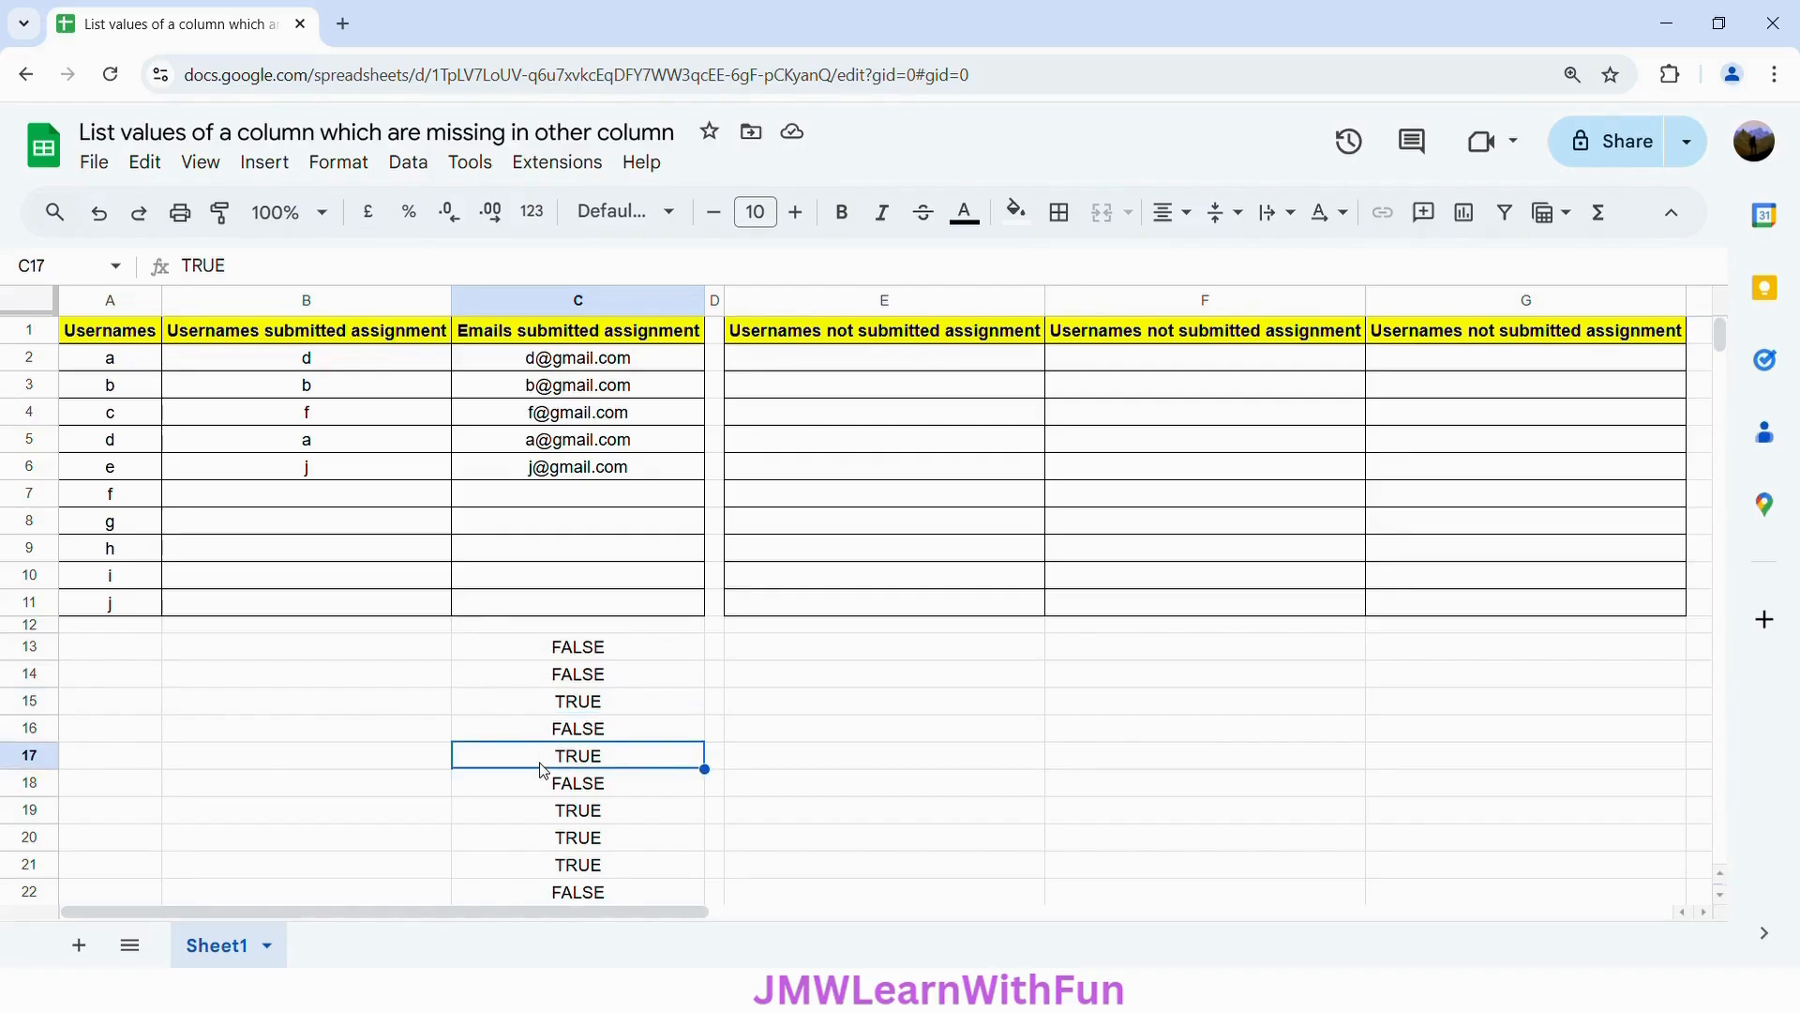
left_click(543, 814)
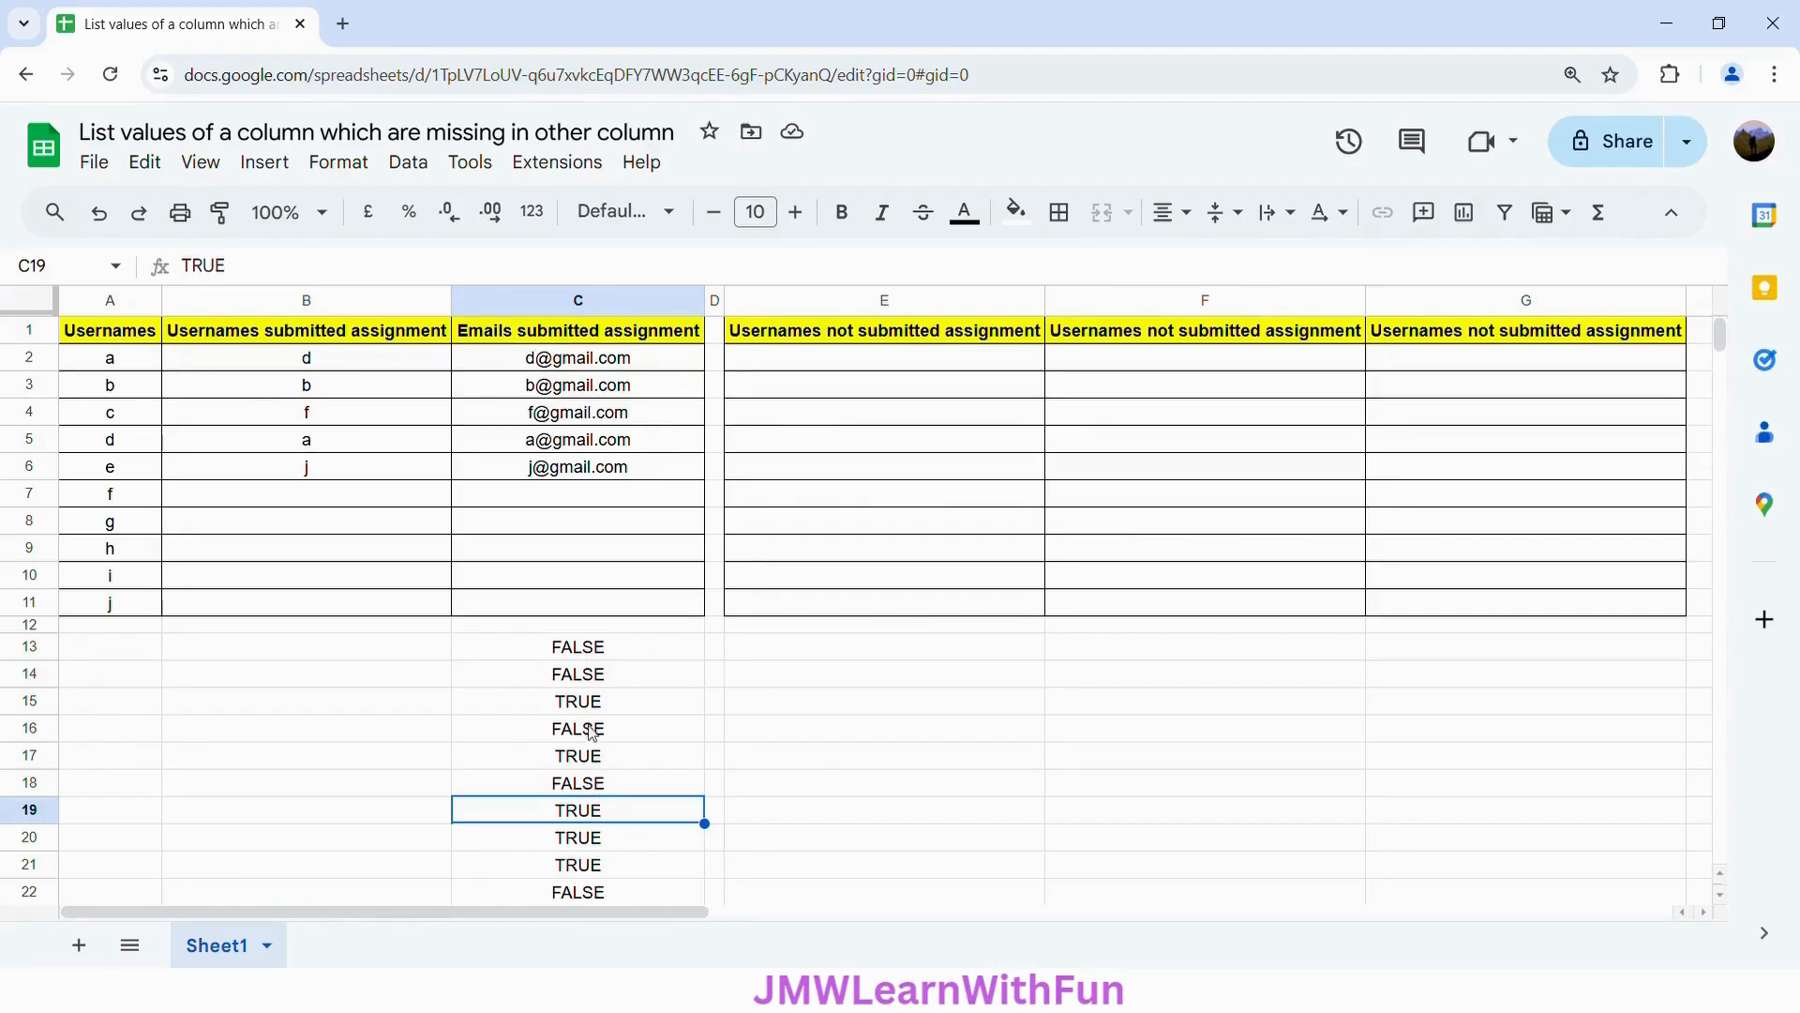
Step: Copy the C13 expression ARRAYFORMULA(ISERROR(MATCH(A2:A11,B2:B11,0))) without its equals sign
left_click(585, 652)
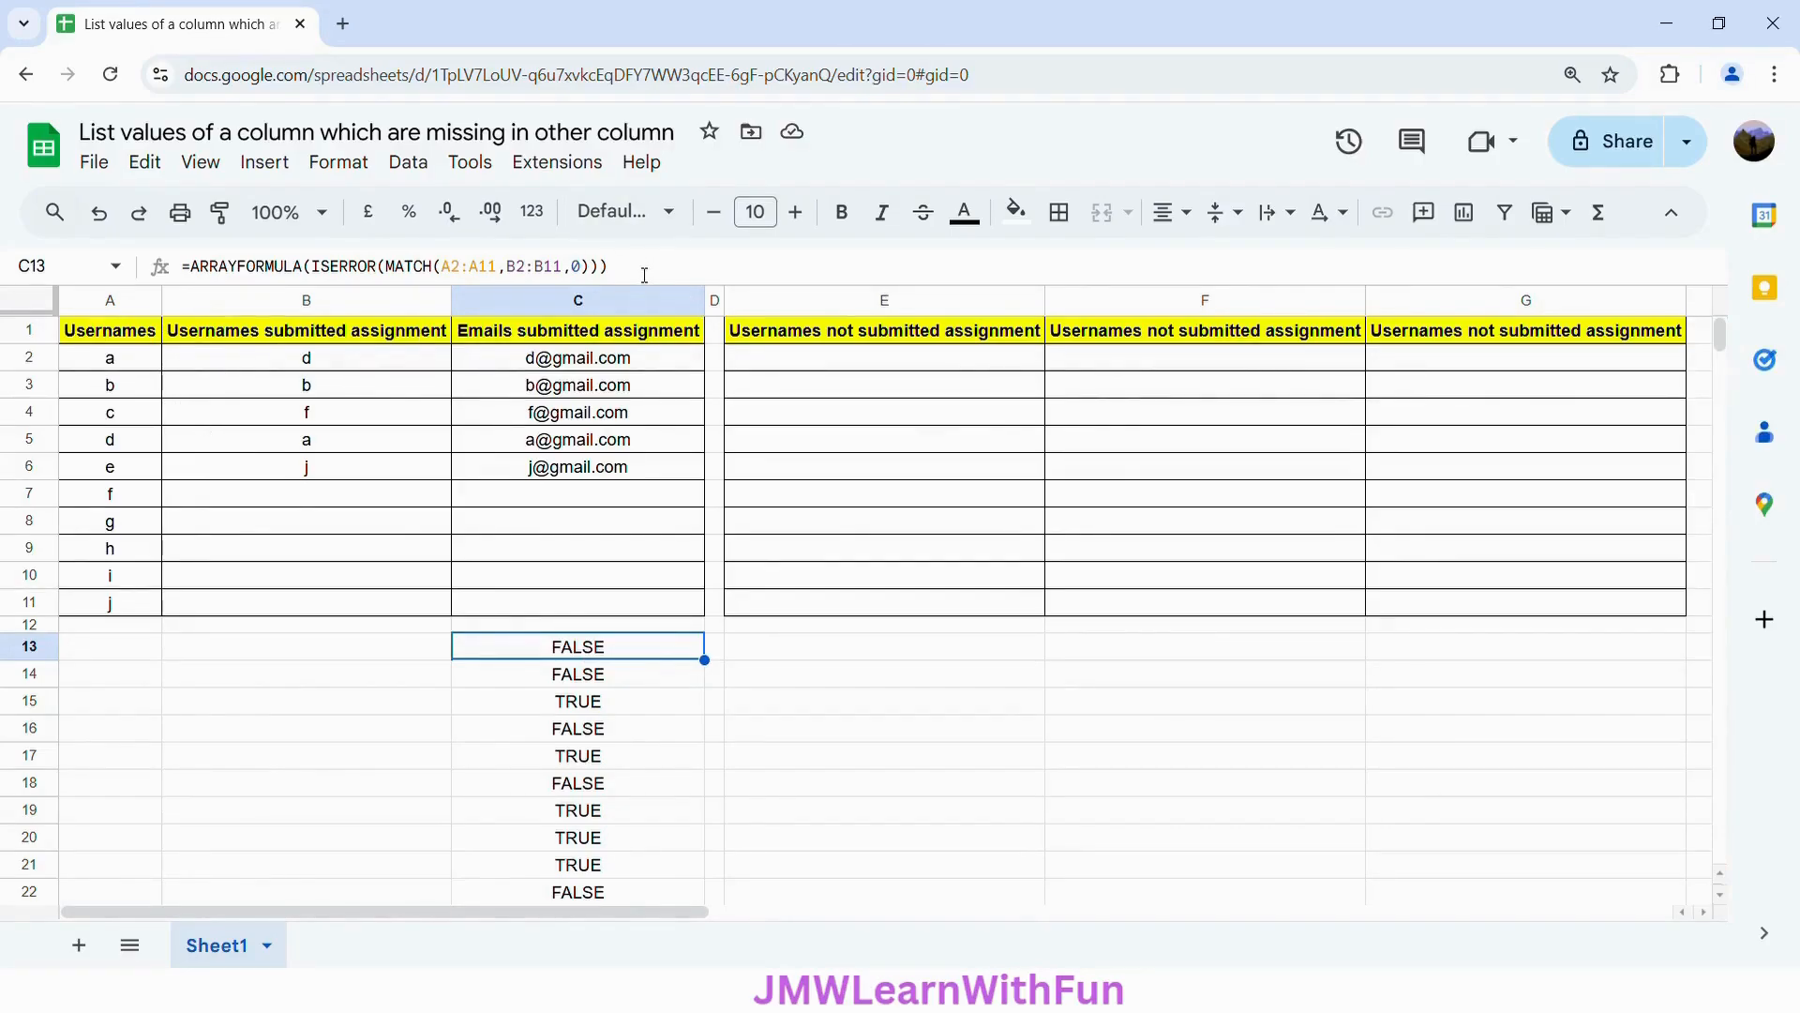
left_click_drag(191, 267, 689, 263)
key("ctrl+c")
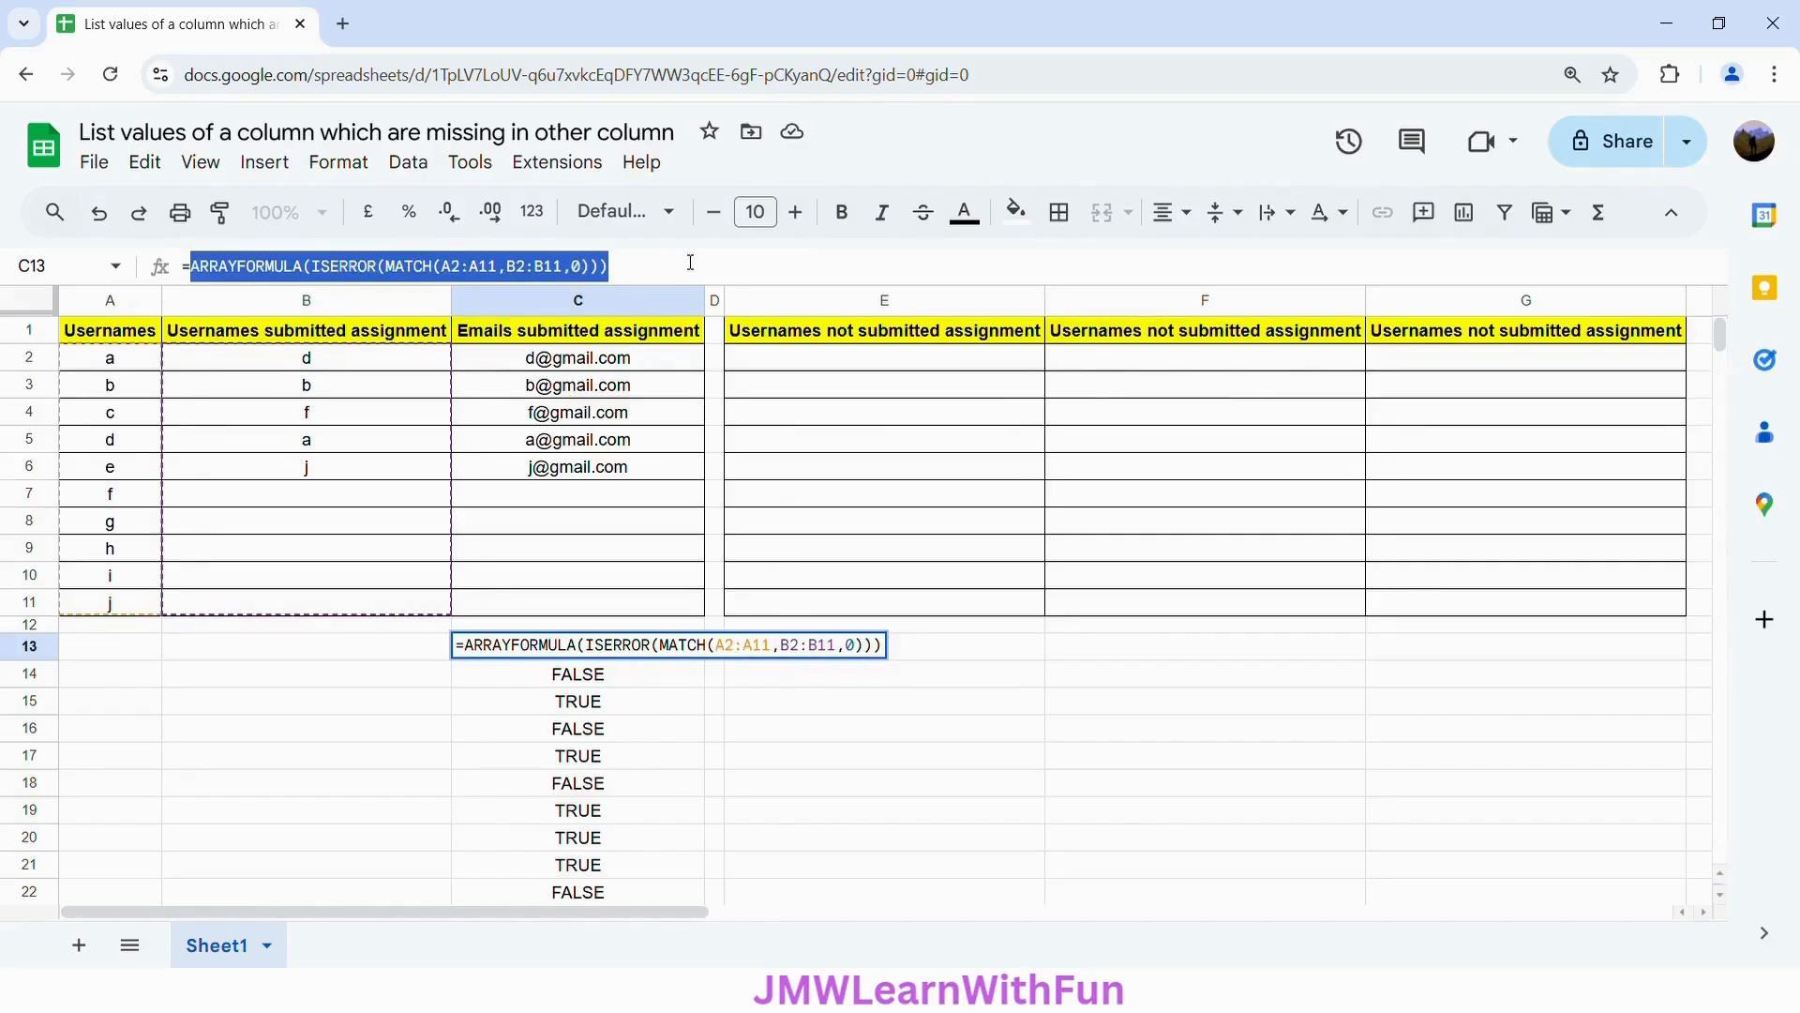
left_click(760, 277)
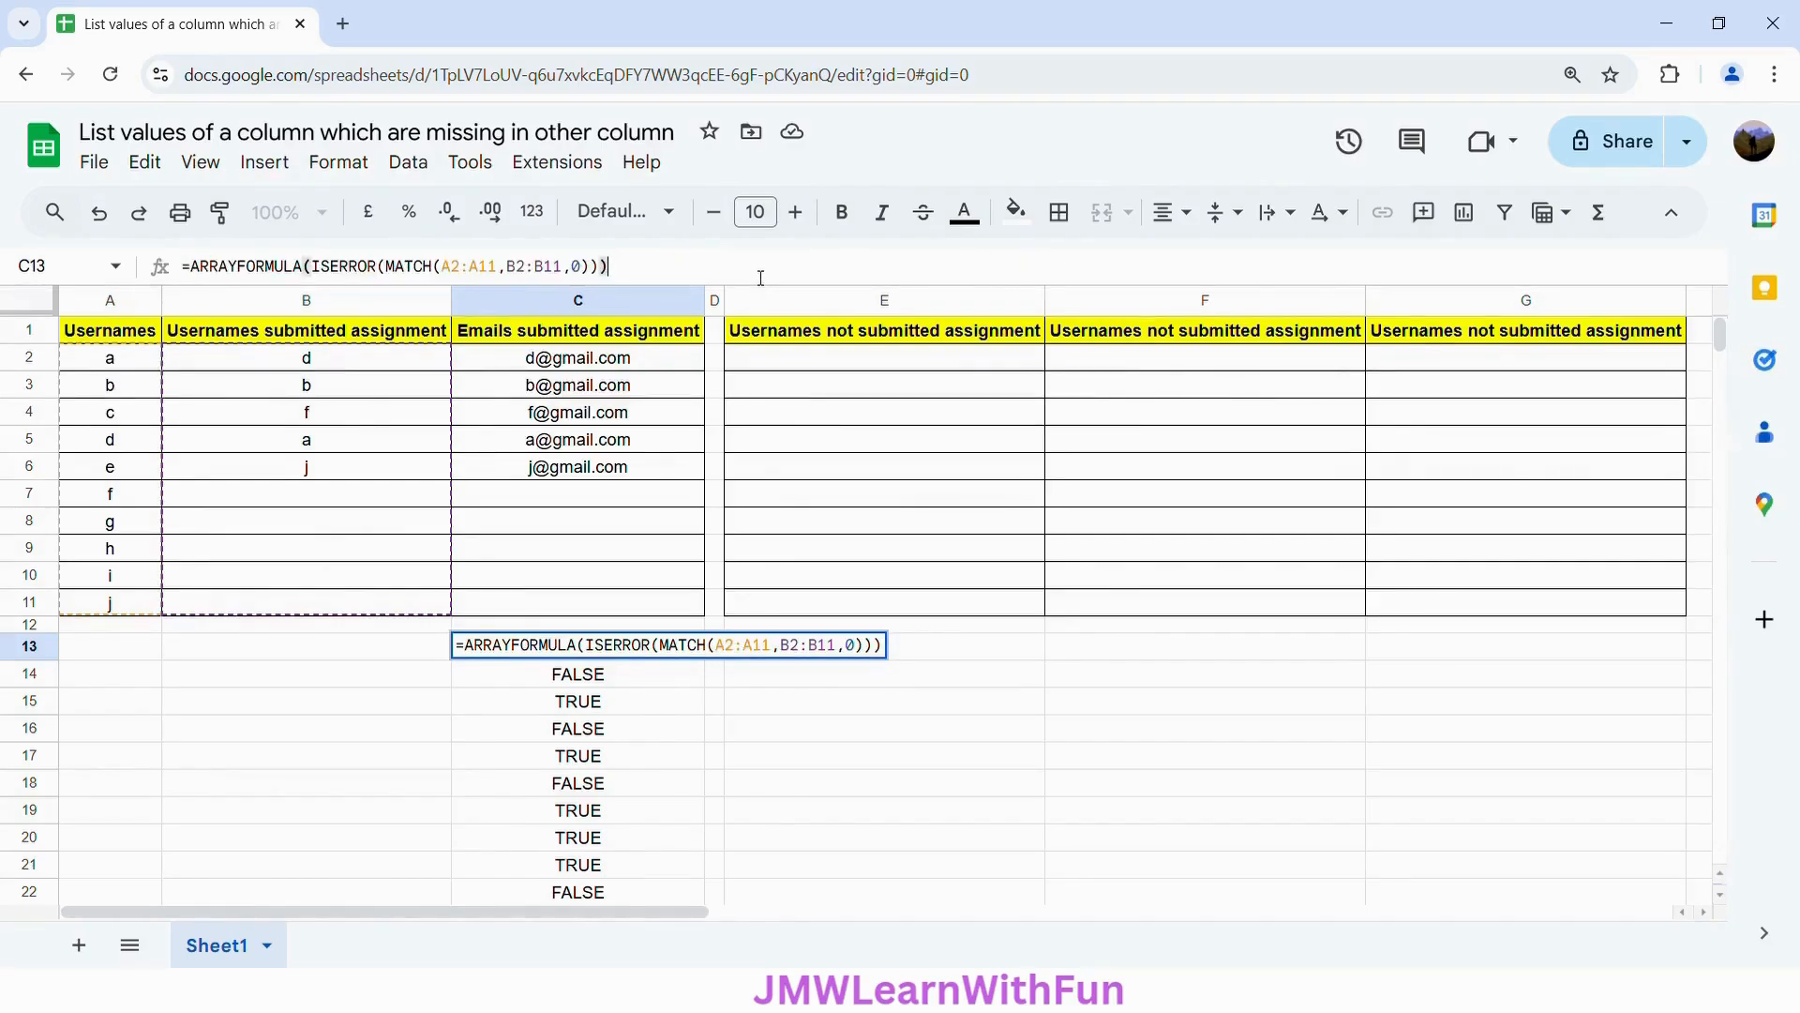
Step: Enter =FILTER(A2:A11,ARRAYFORMULA(ISERROR(MATCH(A2:A11,B2:B11,0)))) in E2, reusing the copied expression as the condition, and check the result
left_click(808, 363)
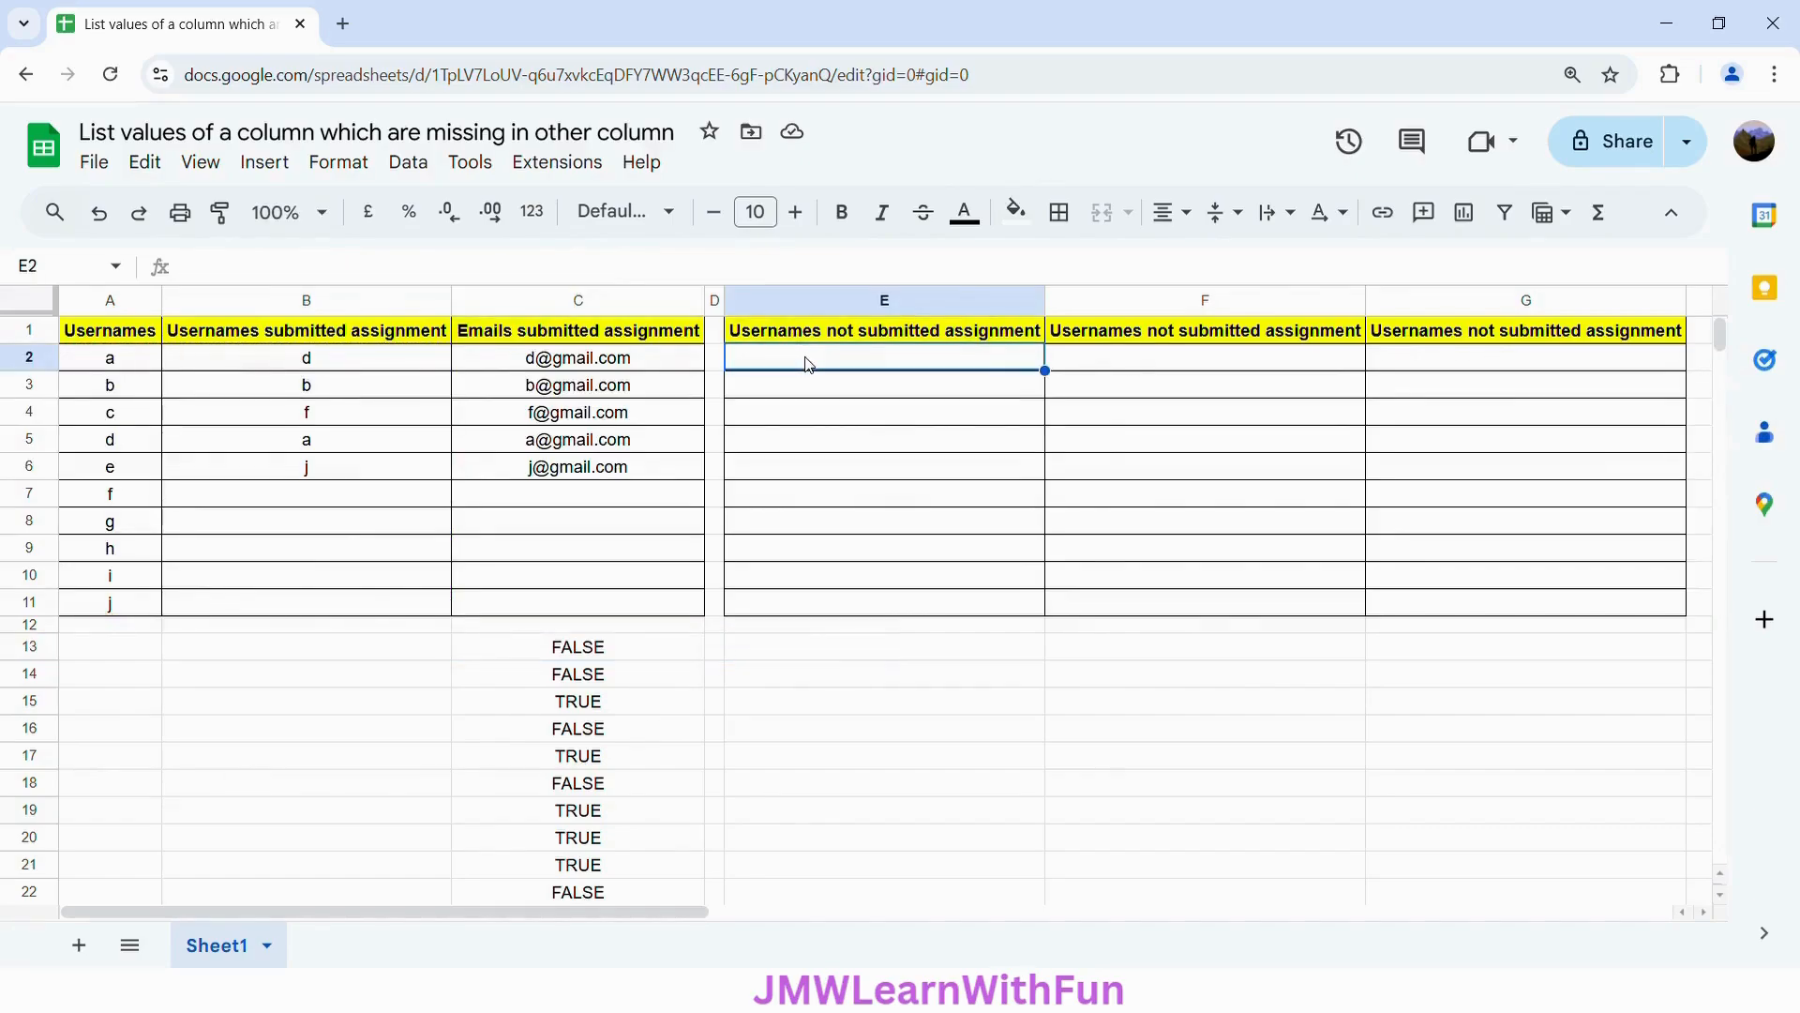
type("=F")
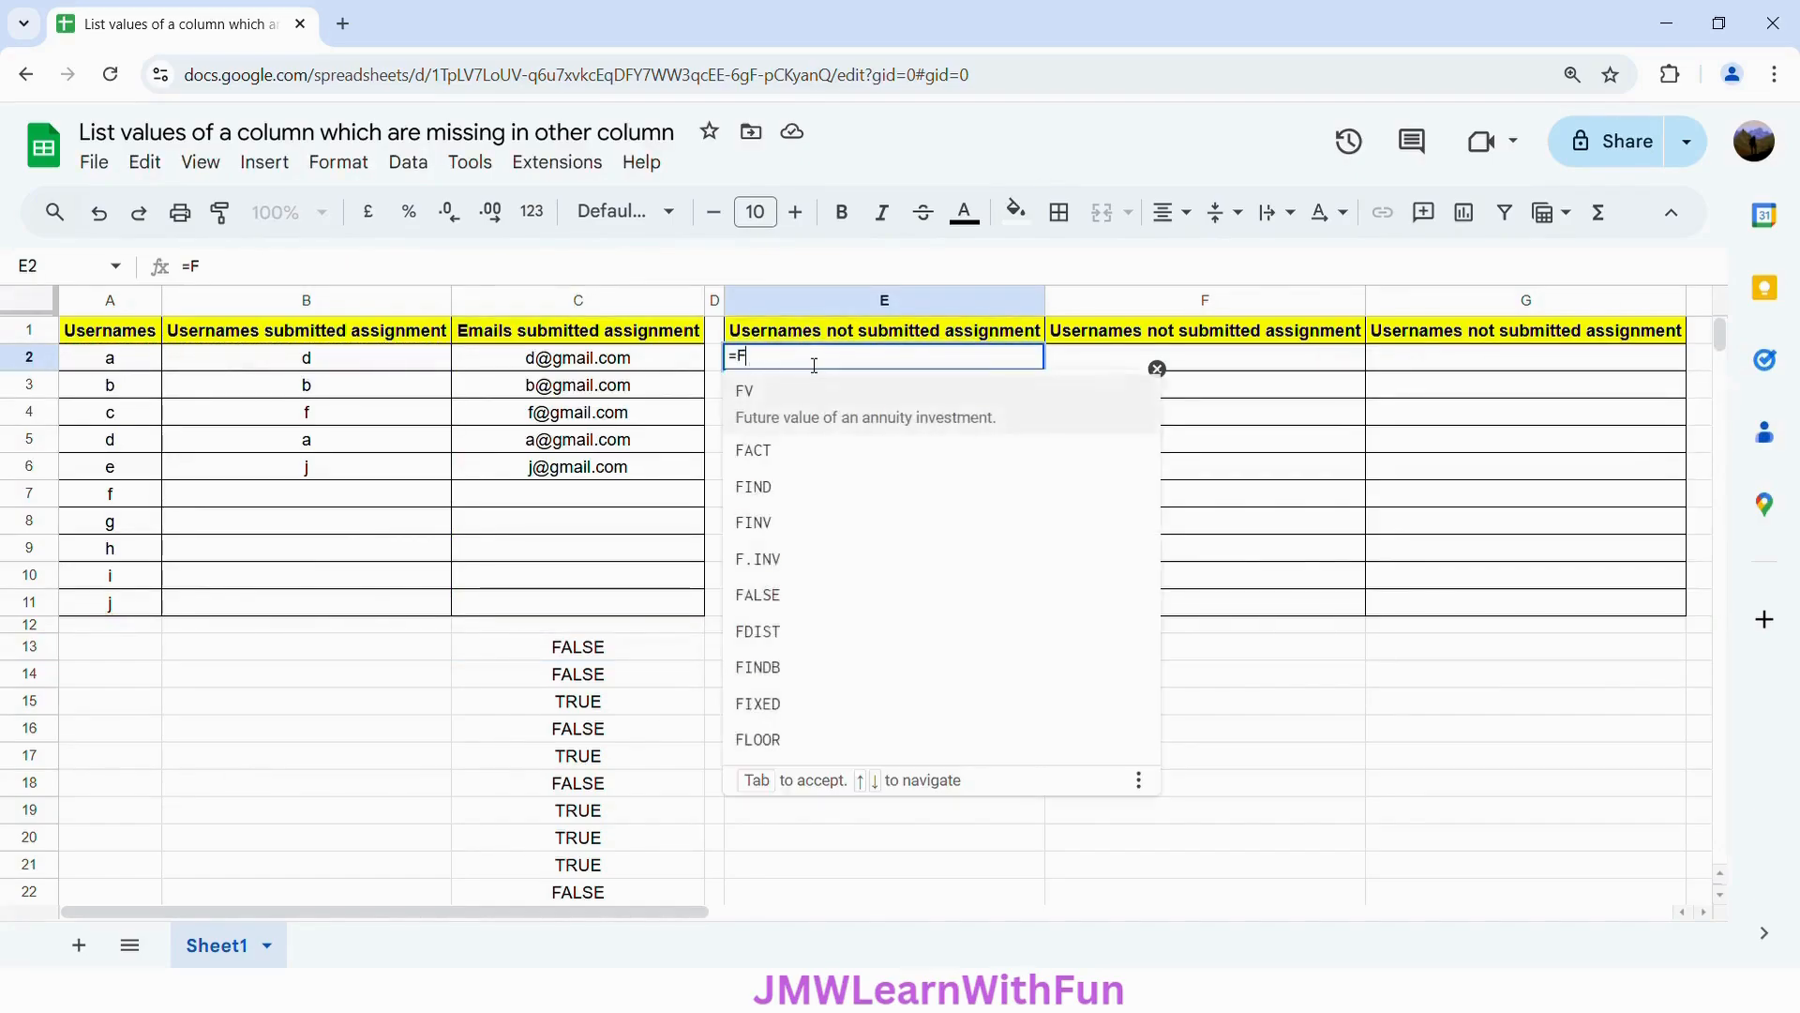
type("ILTER")
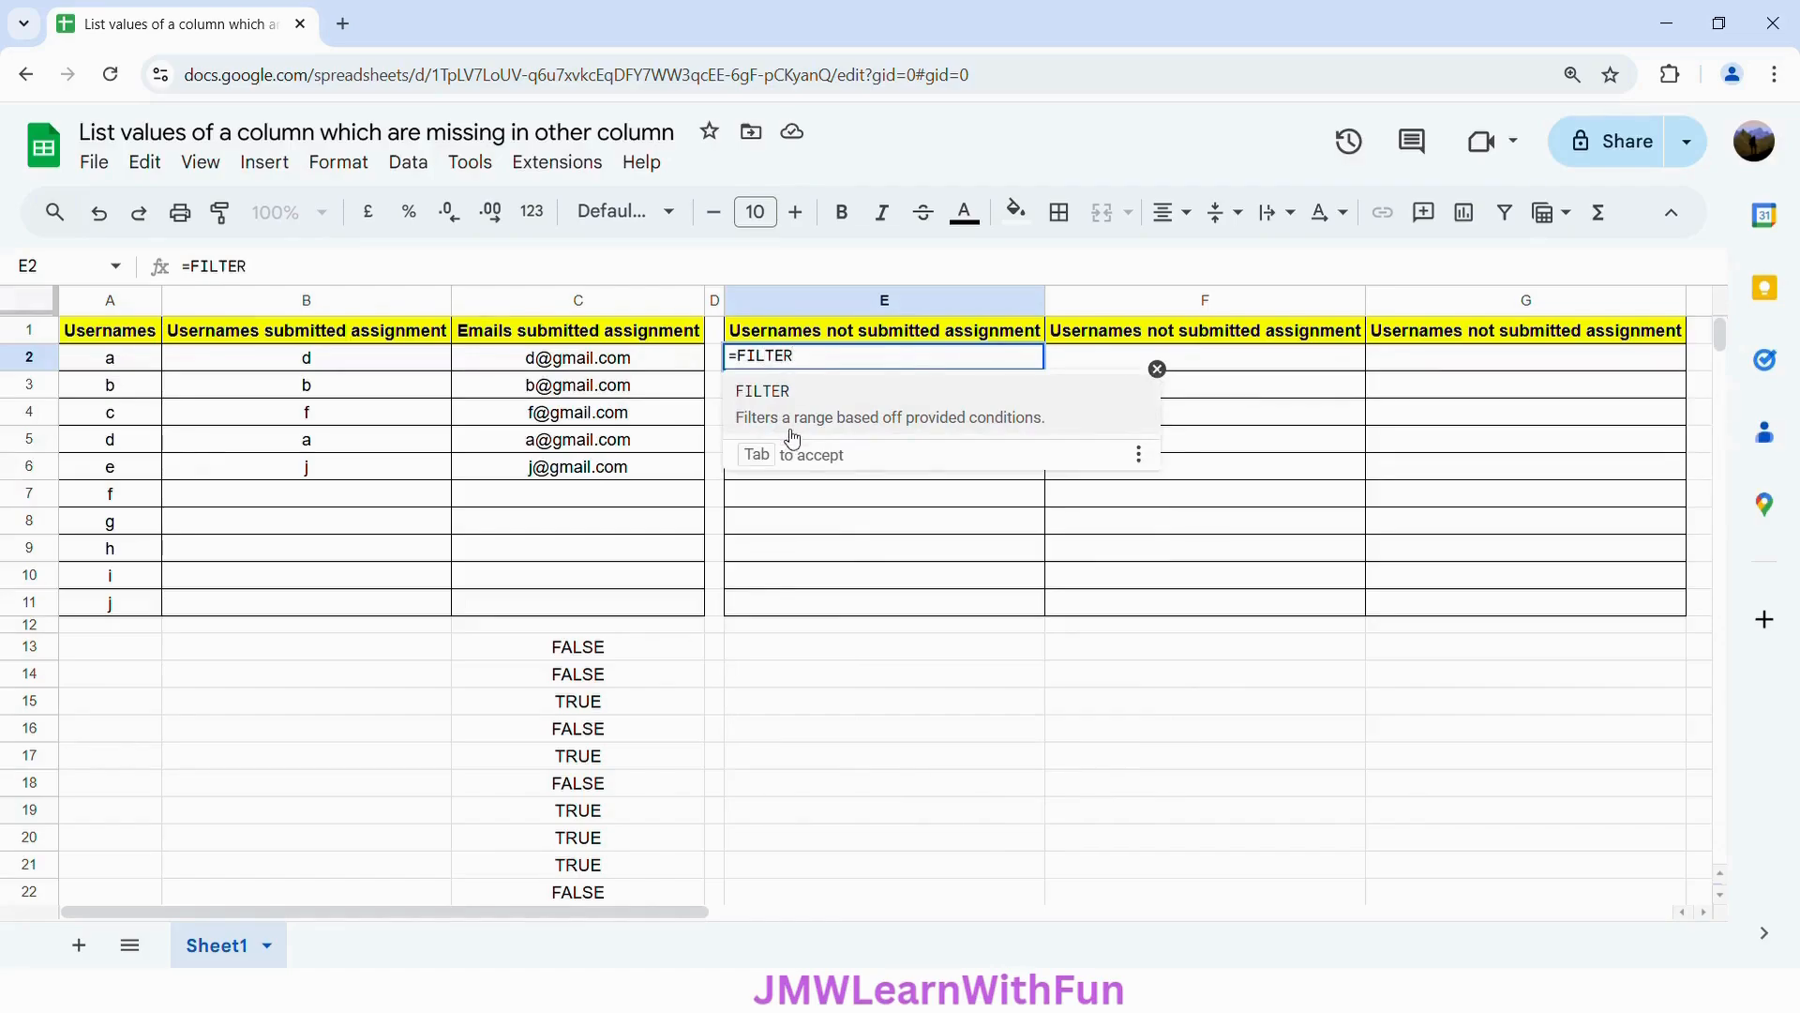
type("(")
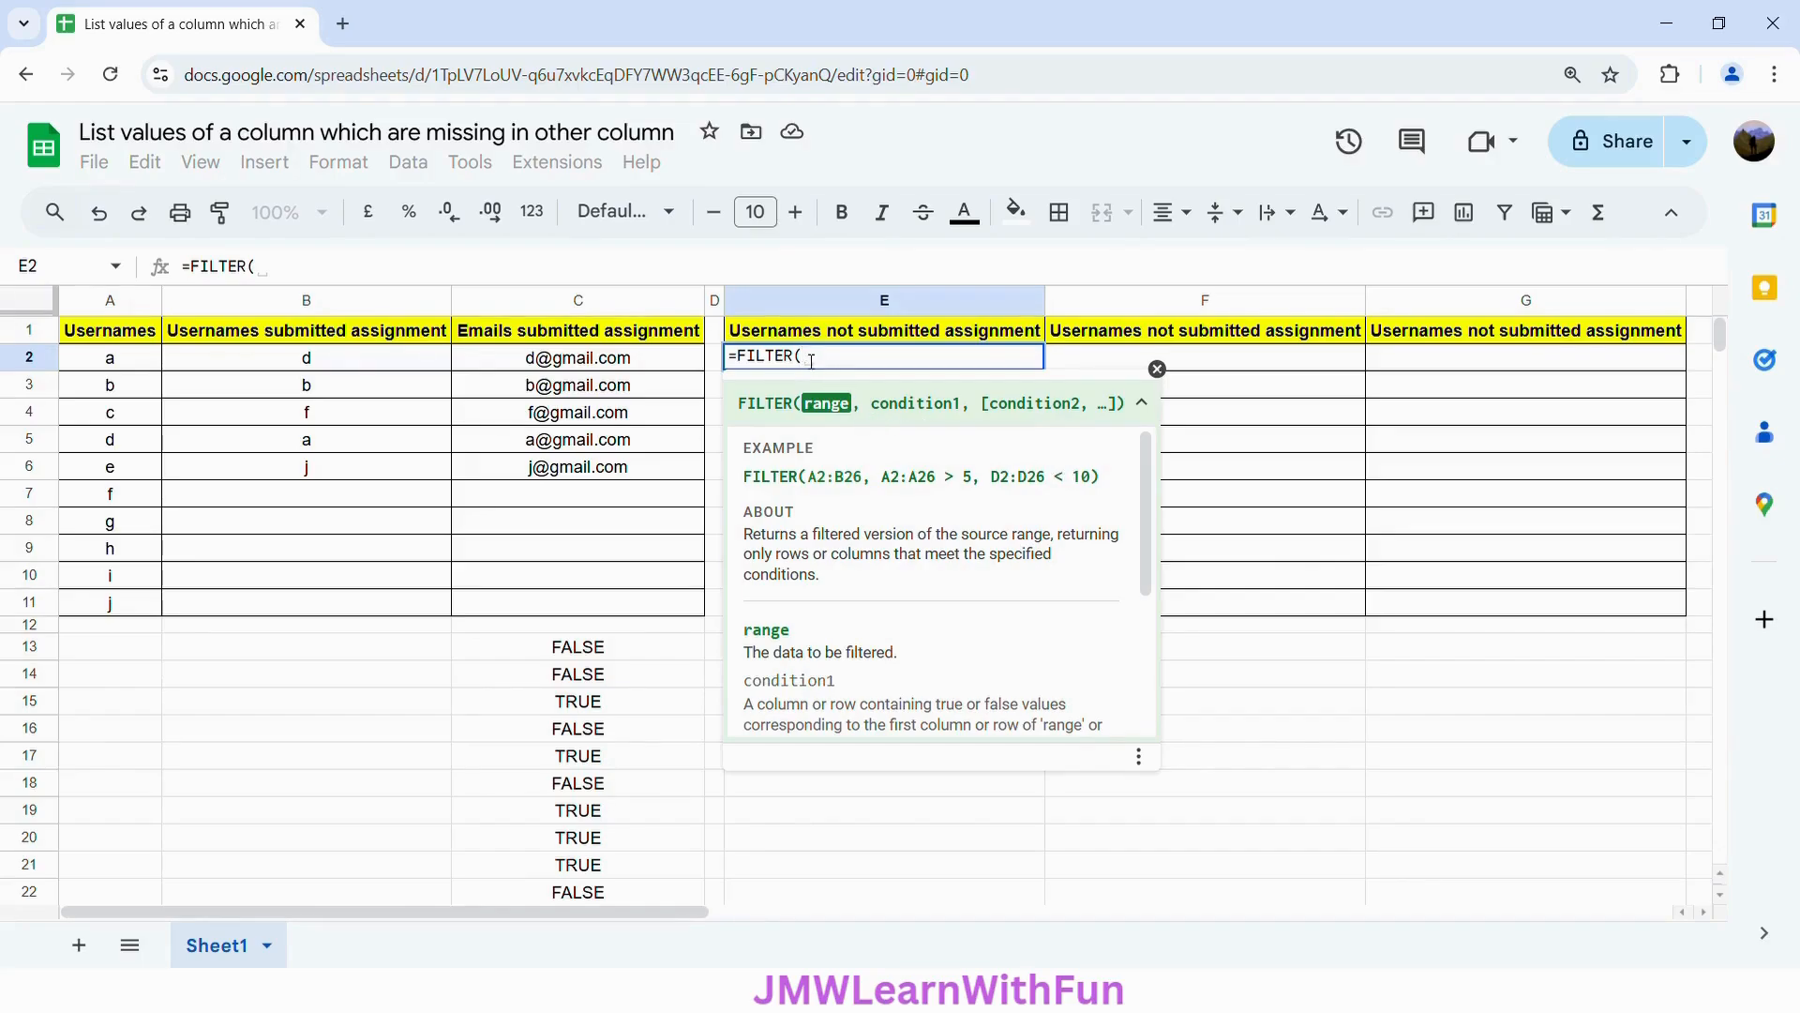
left_click_drag(127, 361, 129, 616)
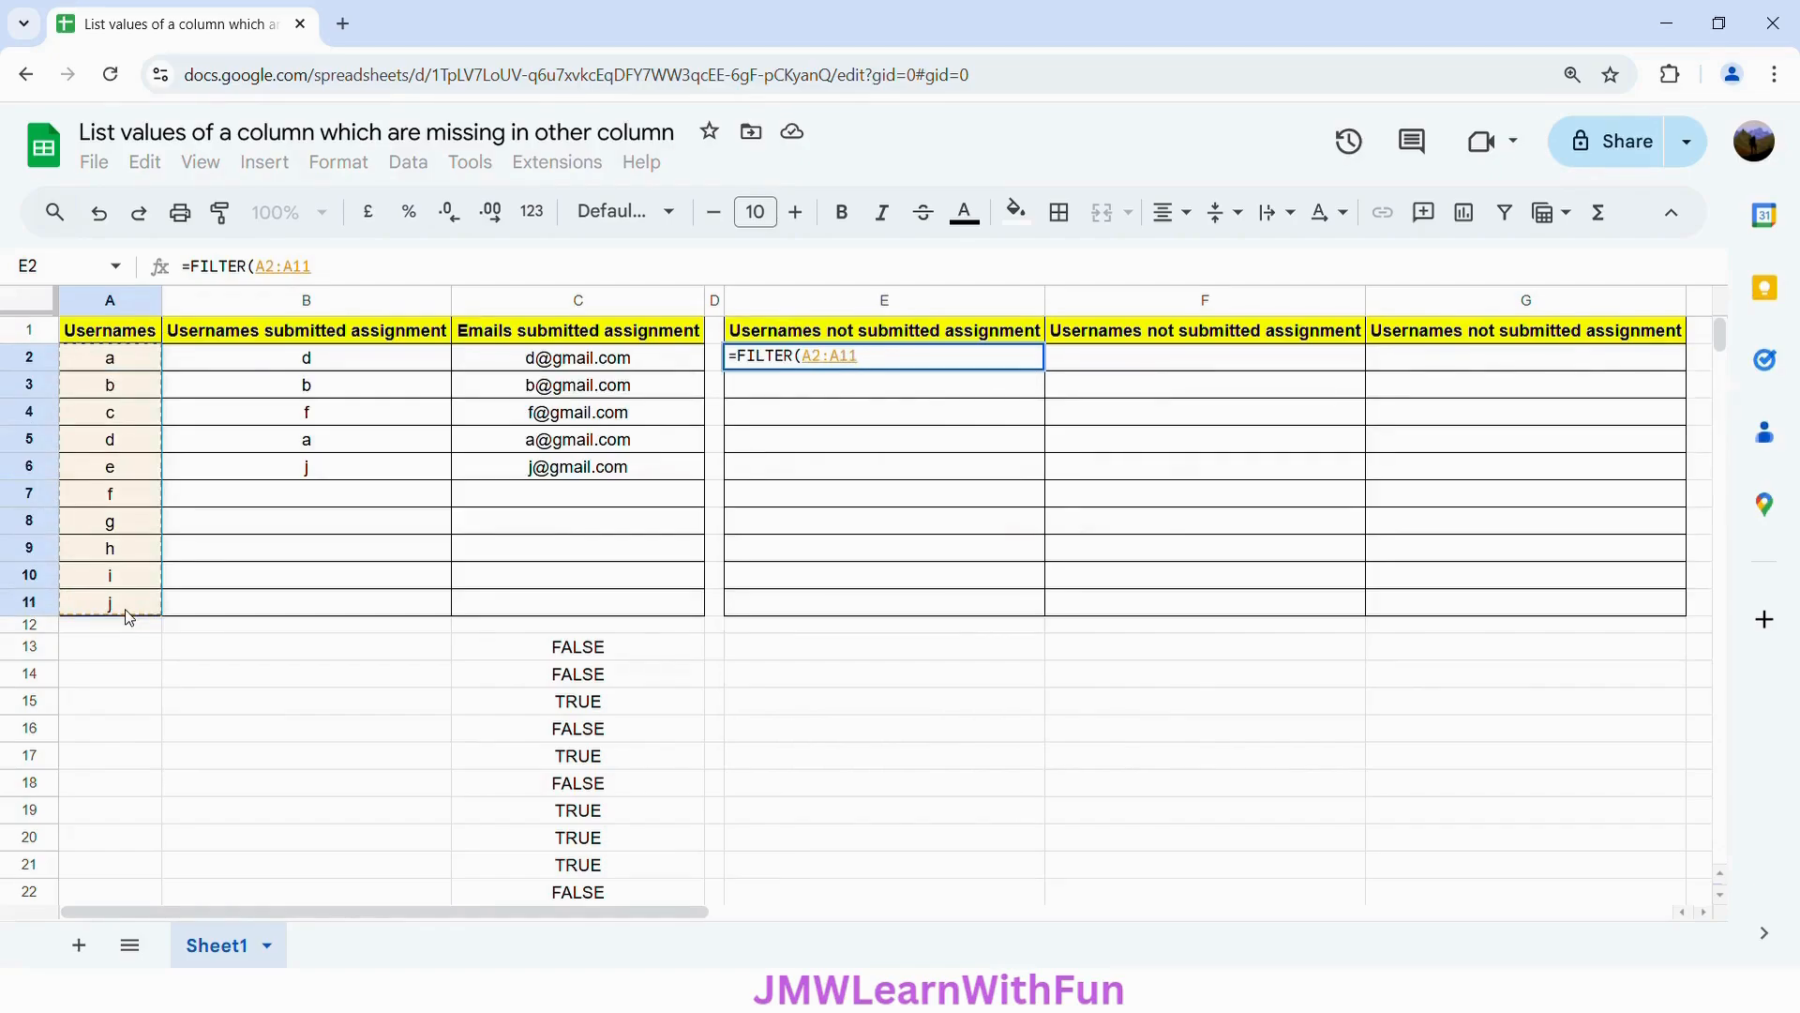
type(",")
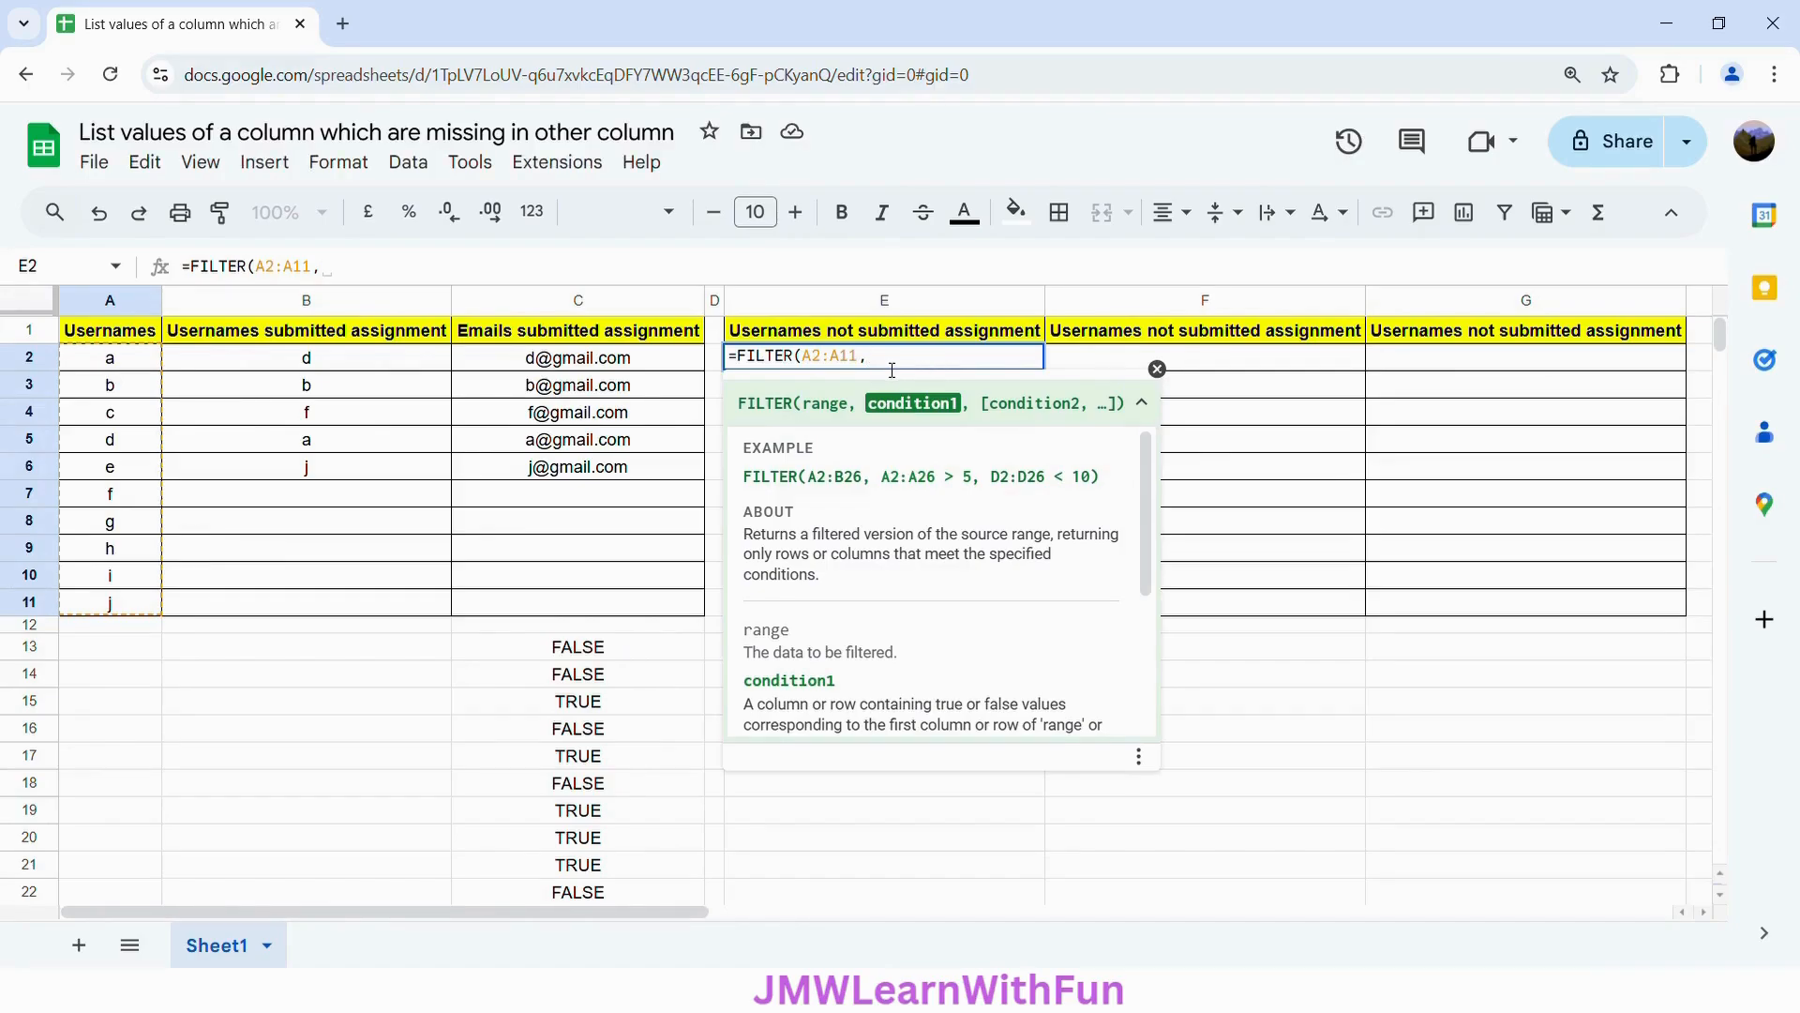
key("ctrl+v")
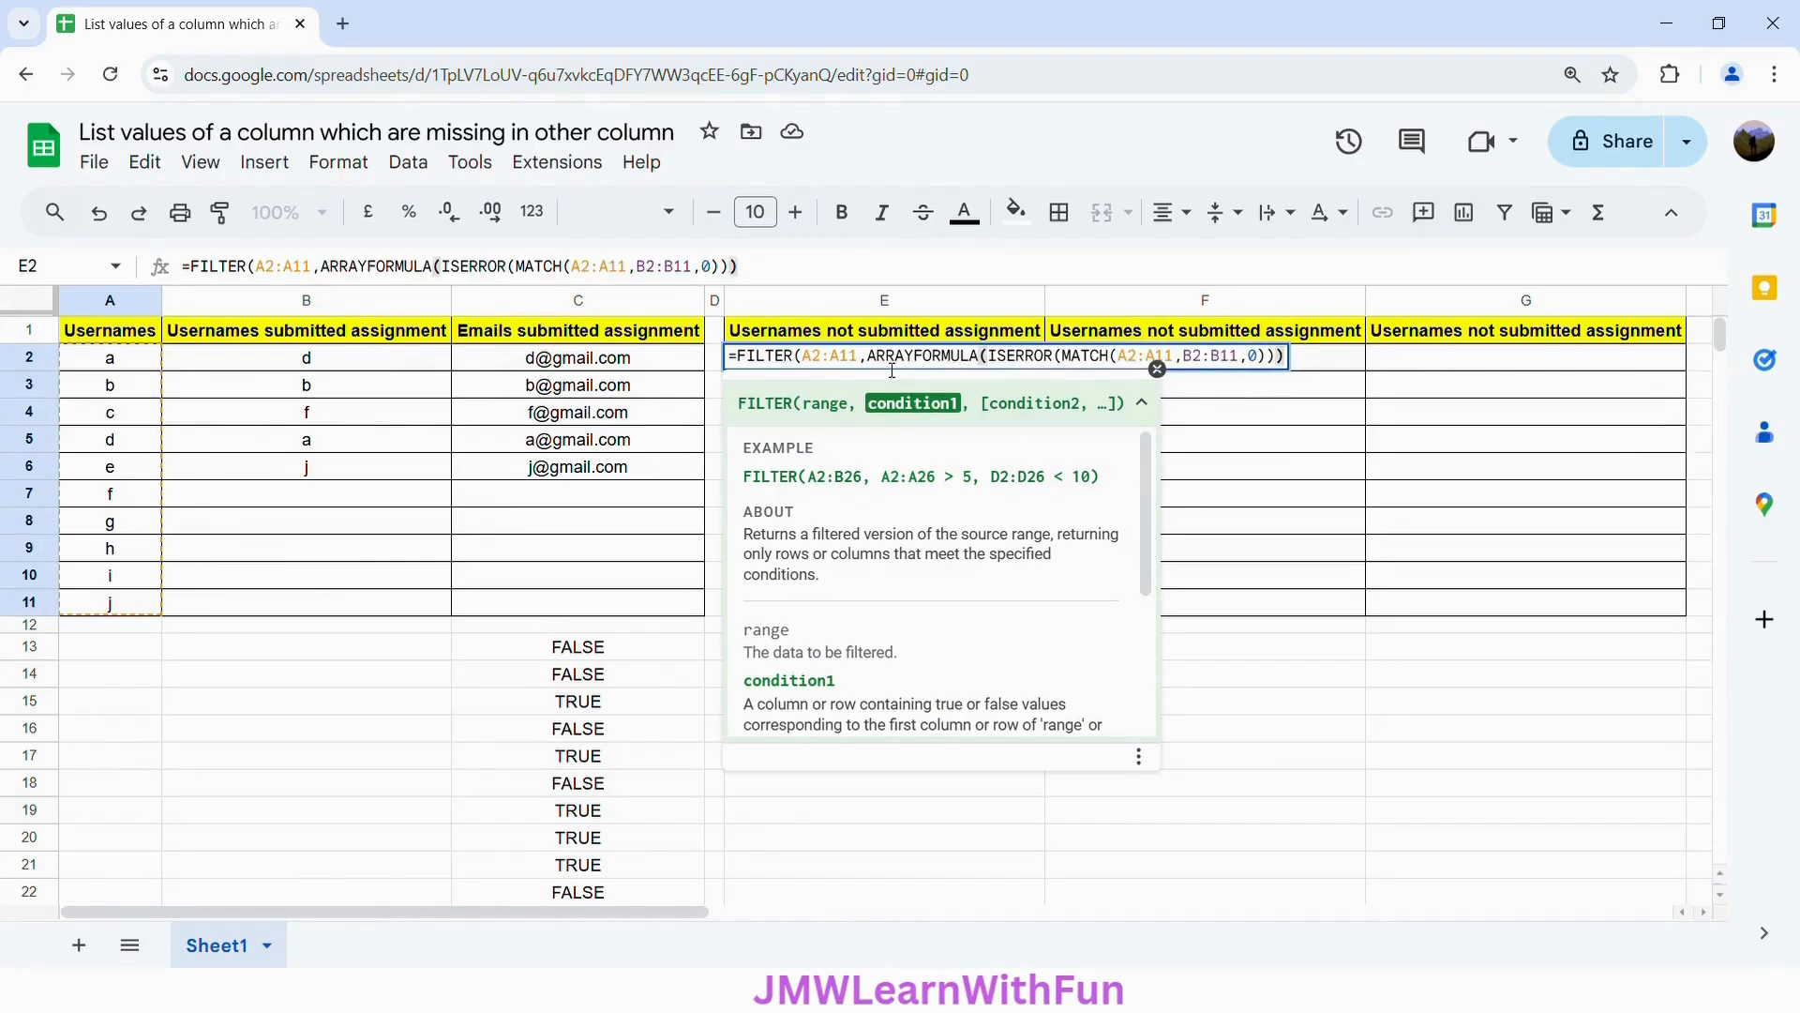
type(")")
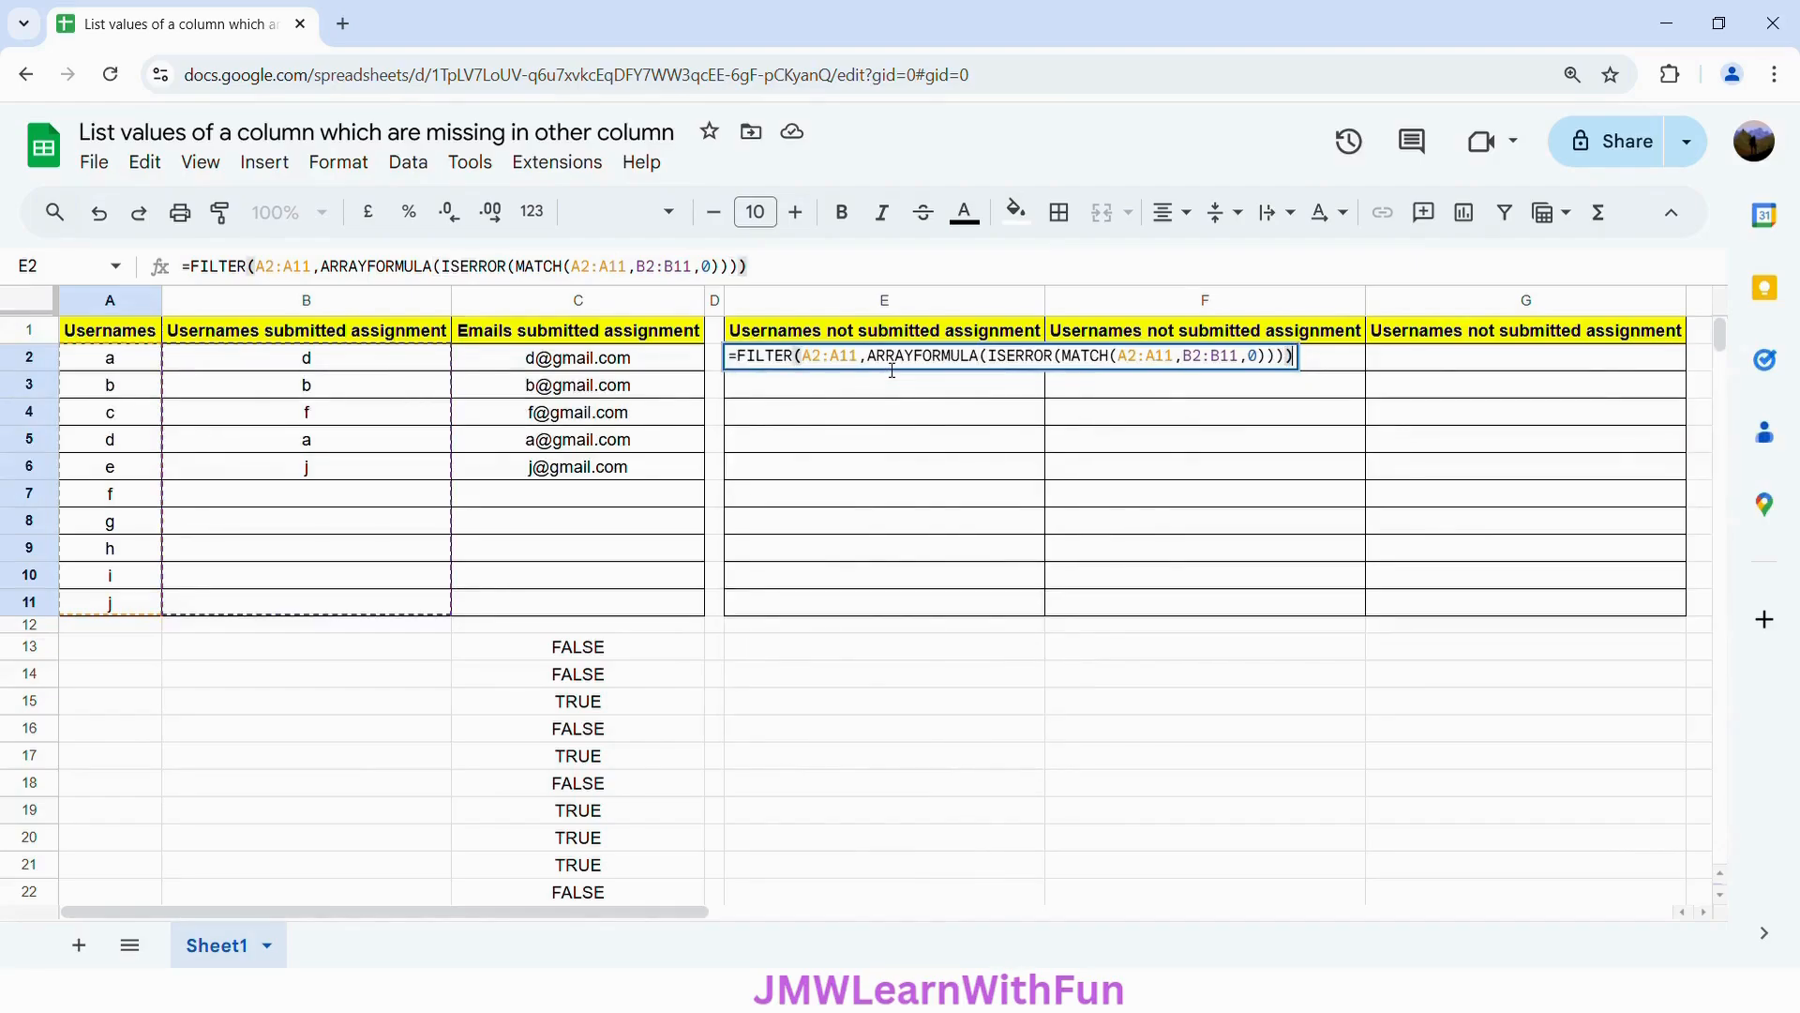
key("Return")
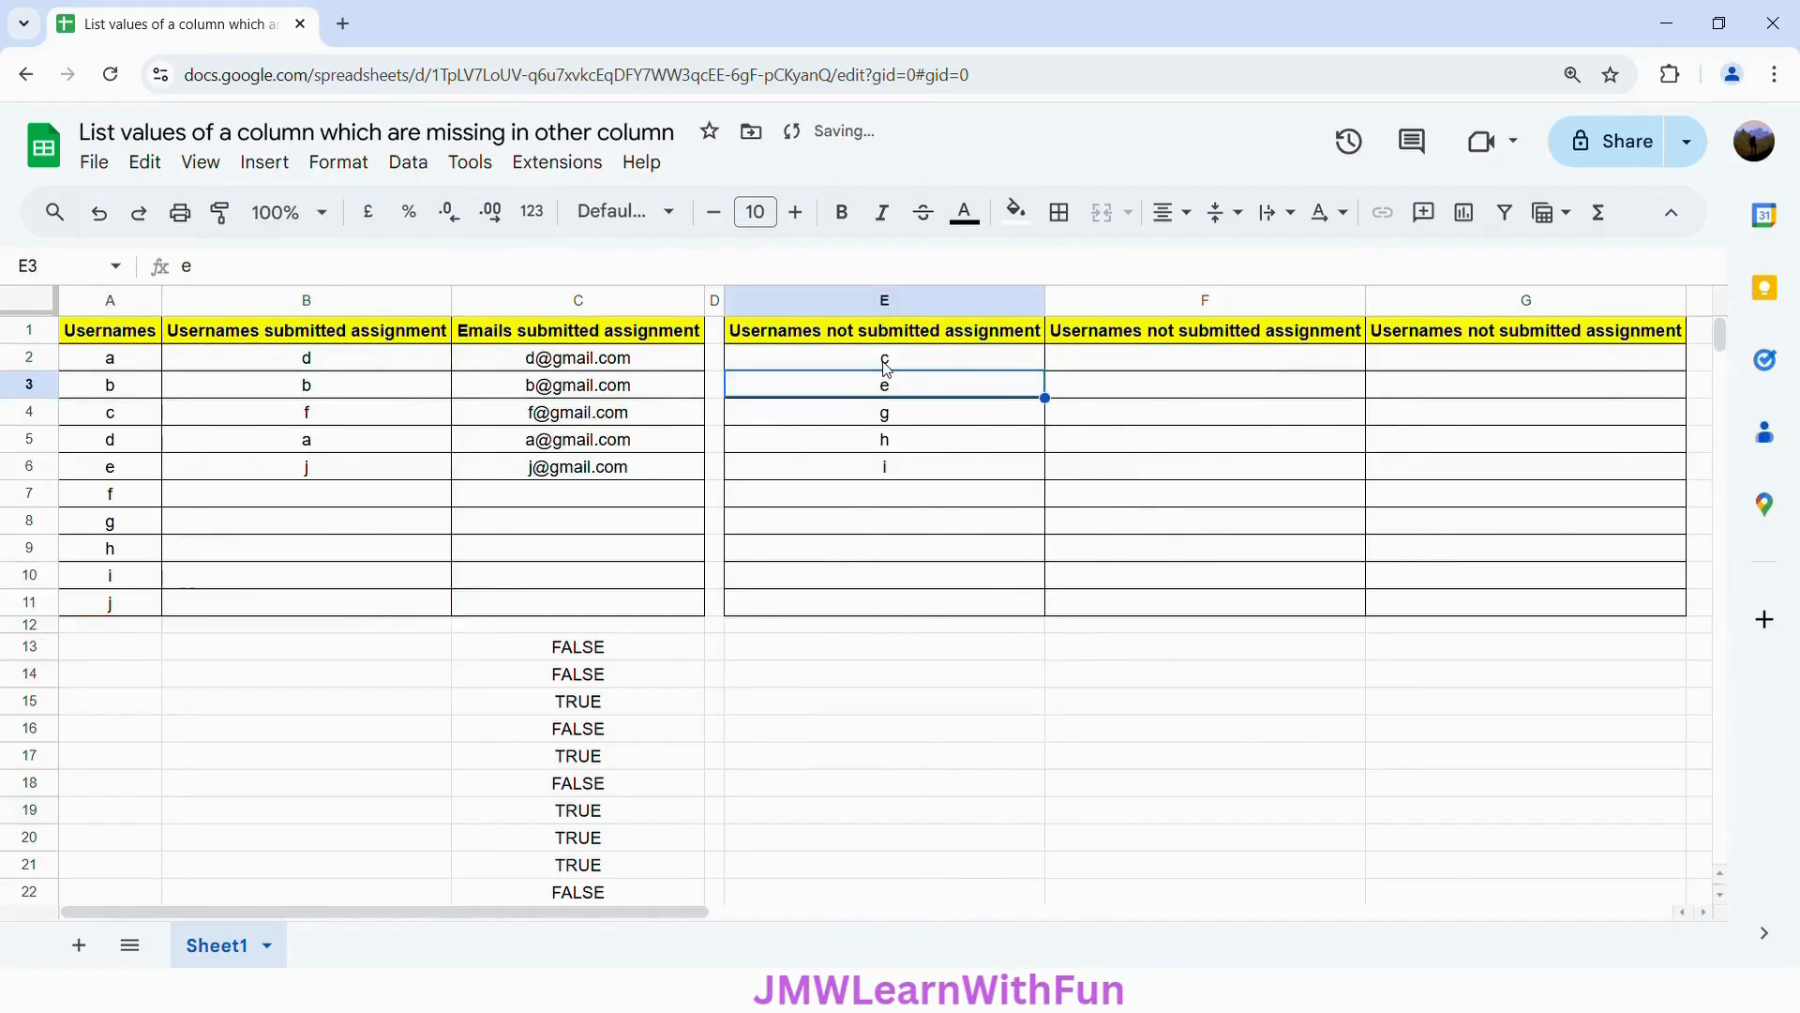
left_click(940, 362)
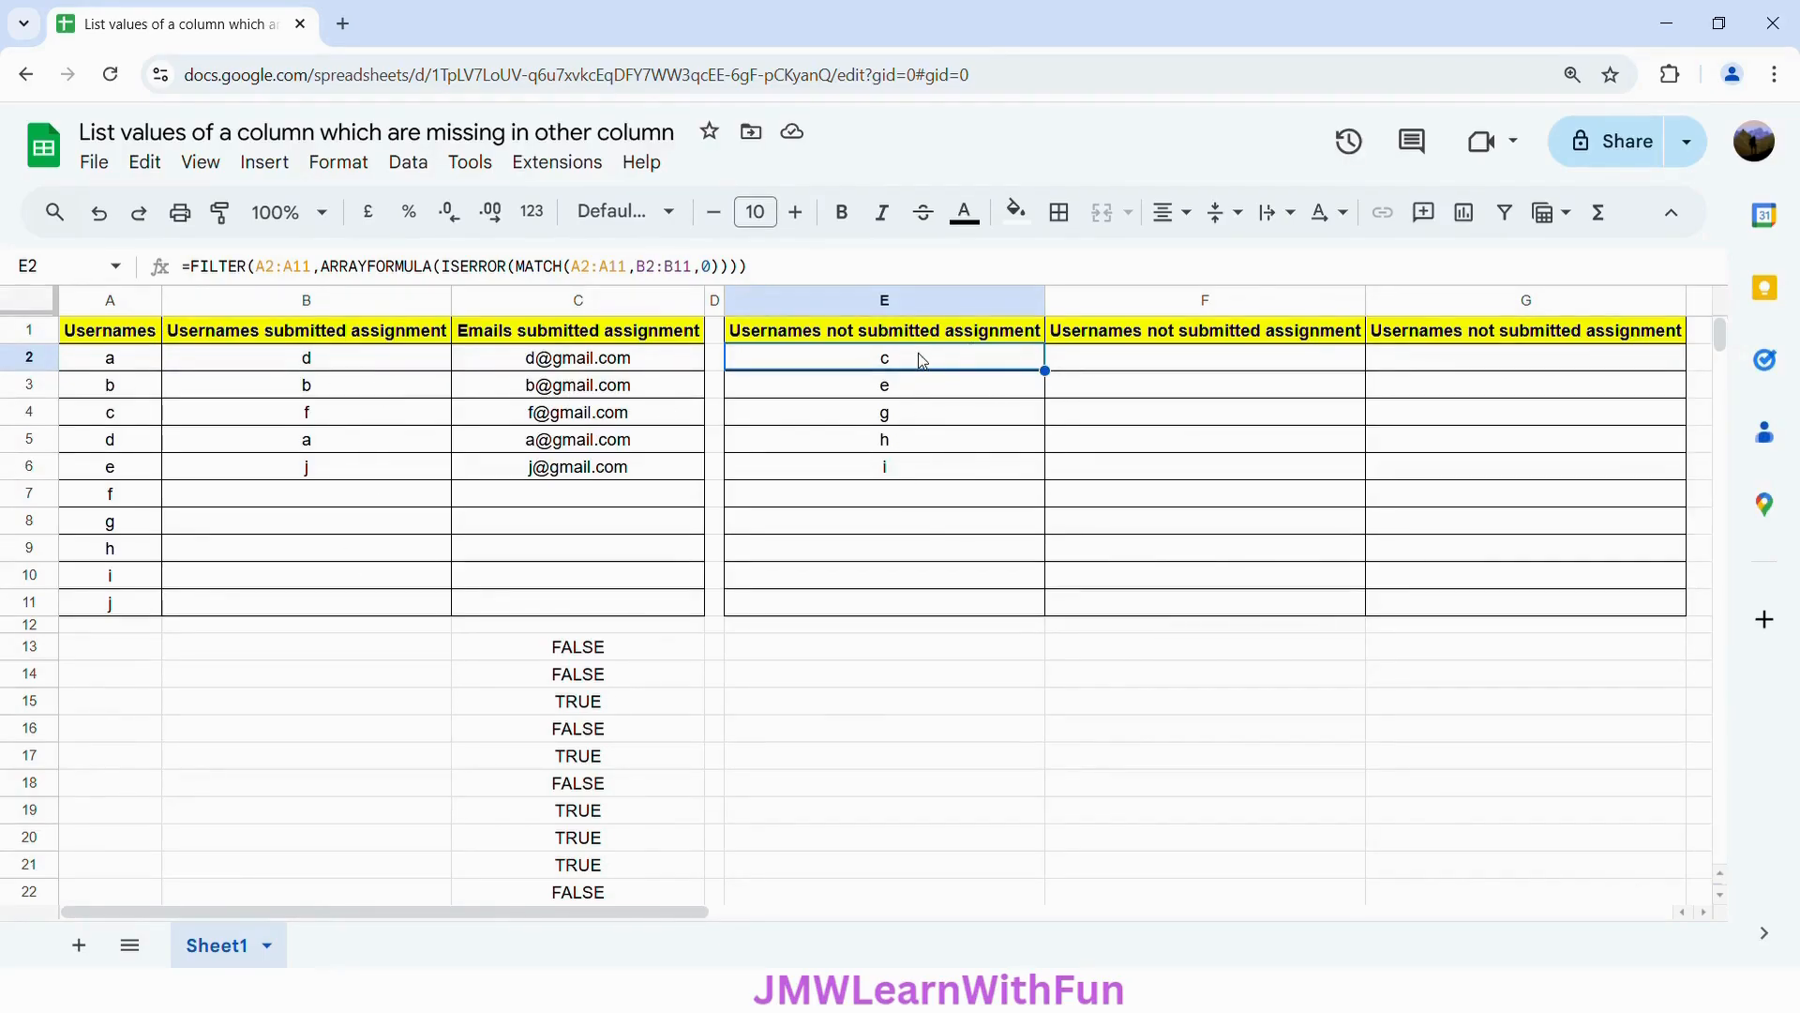
Step: Delete the helper ISERROR formula from C13
left_click(559, 658)
key("Delete")
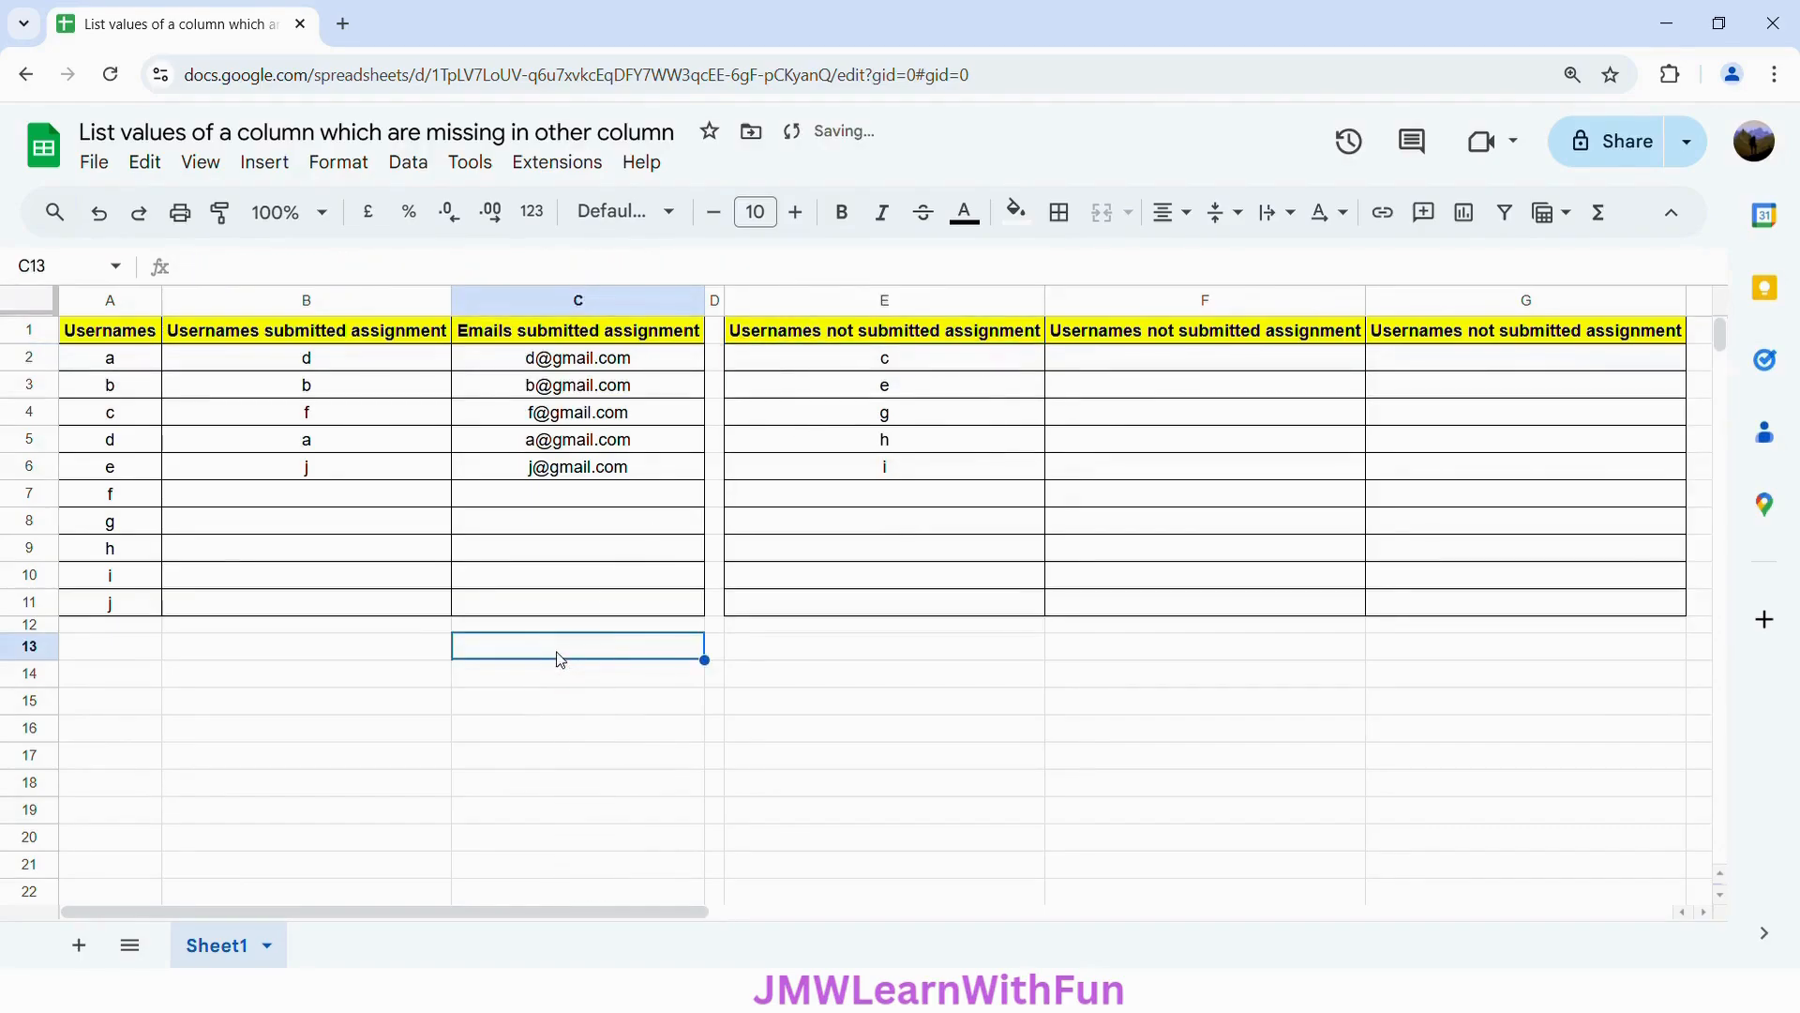
left_click(1148, 372)
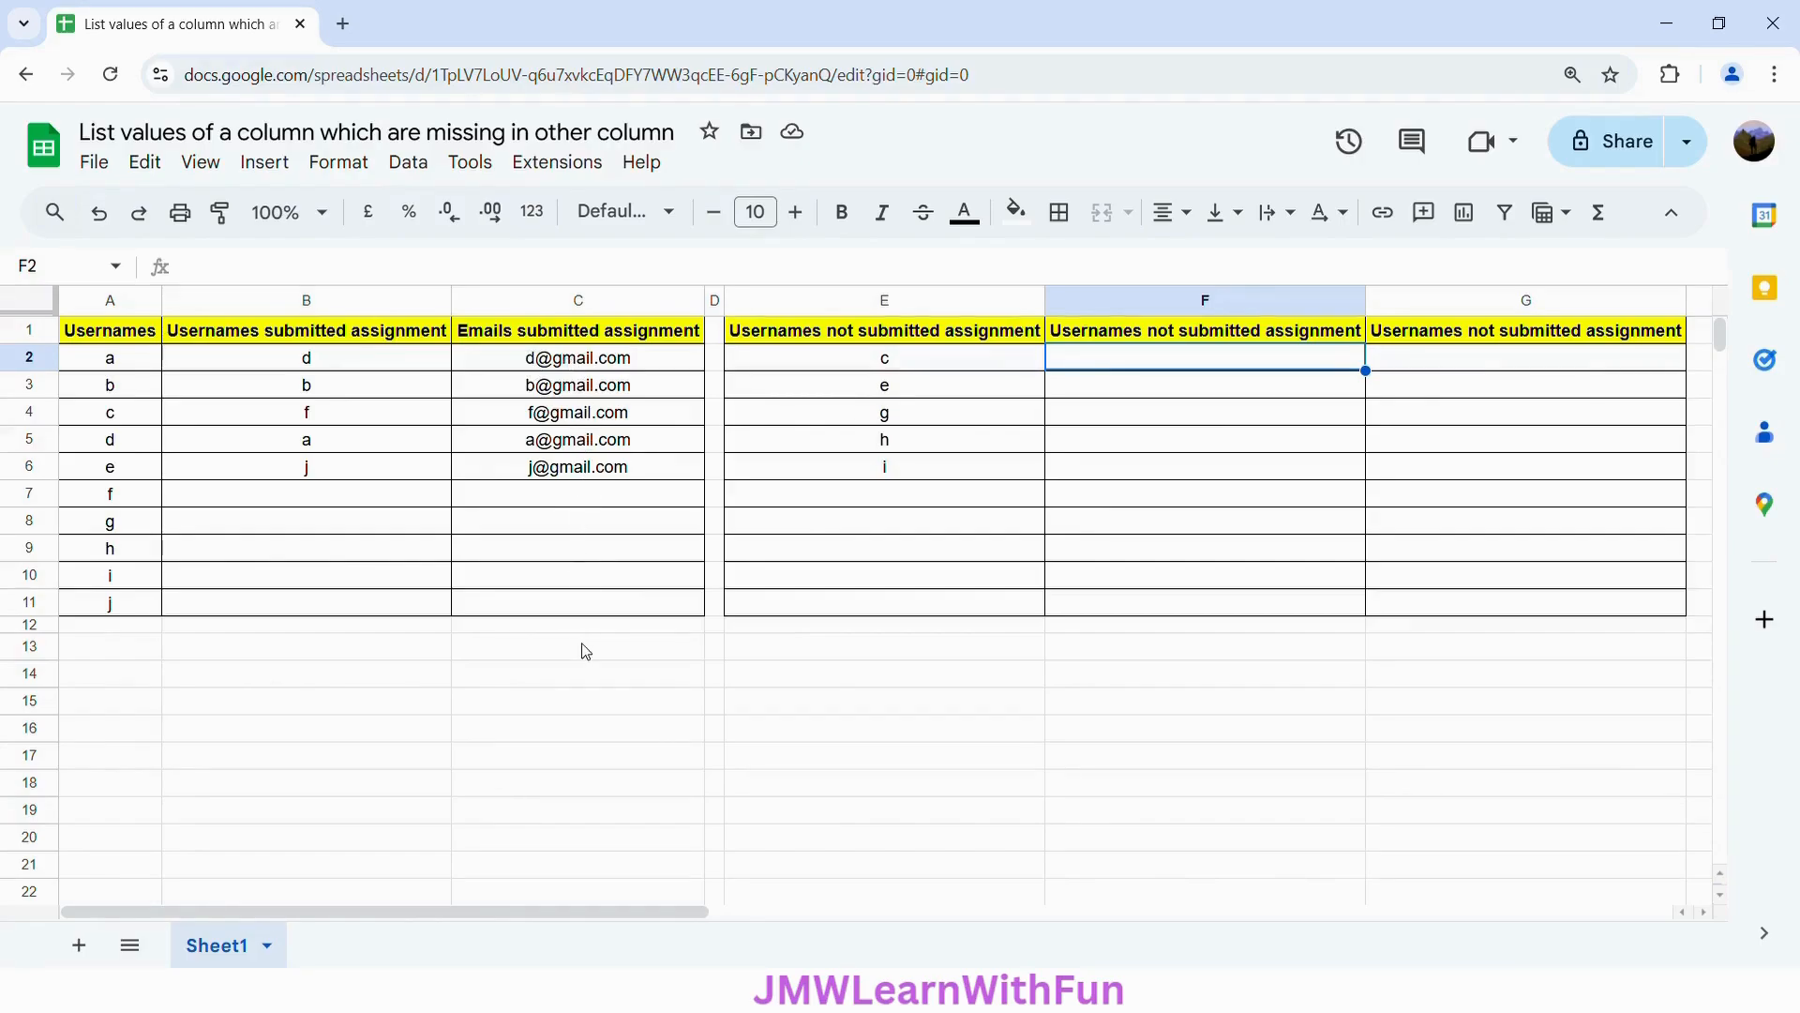
Step: Start a SPLIT formula in C14 with the submitted emails range C2:C11 as its text
left_click(576, 677)
type("=SPLIT")
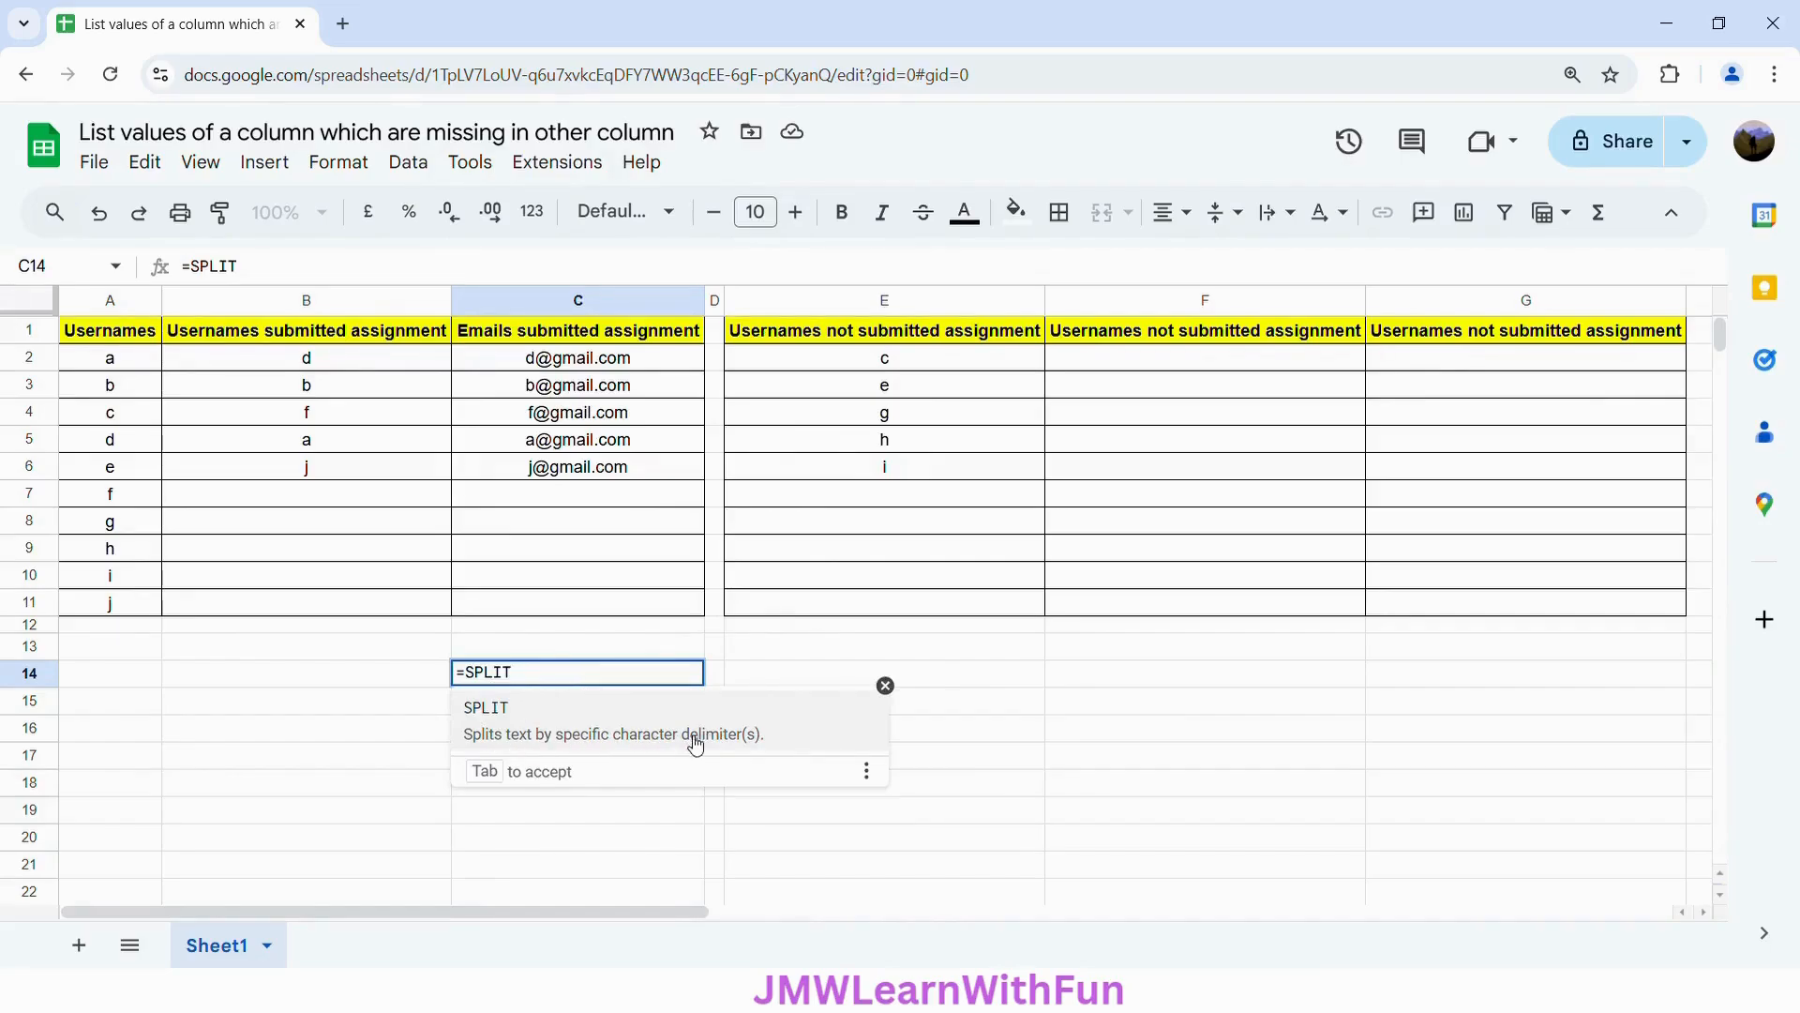
type("(")
left_click_drag(562, 357, 563, 728)
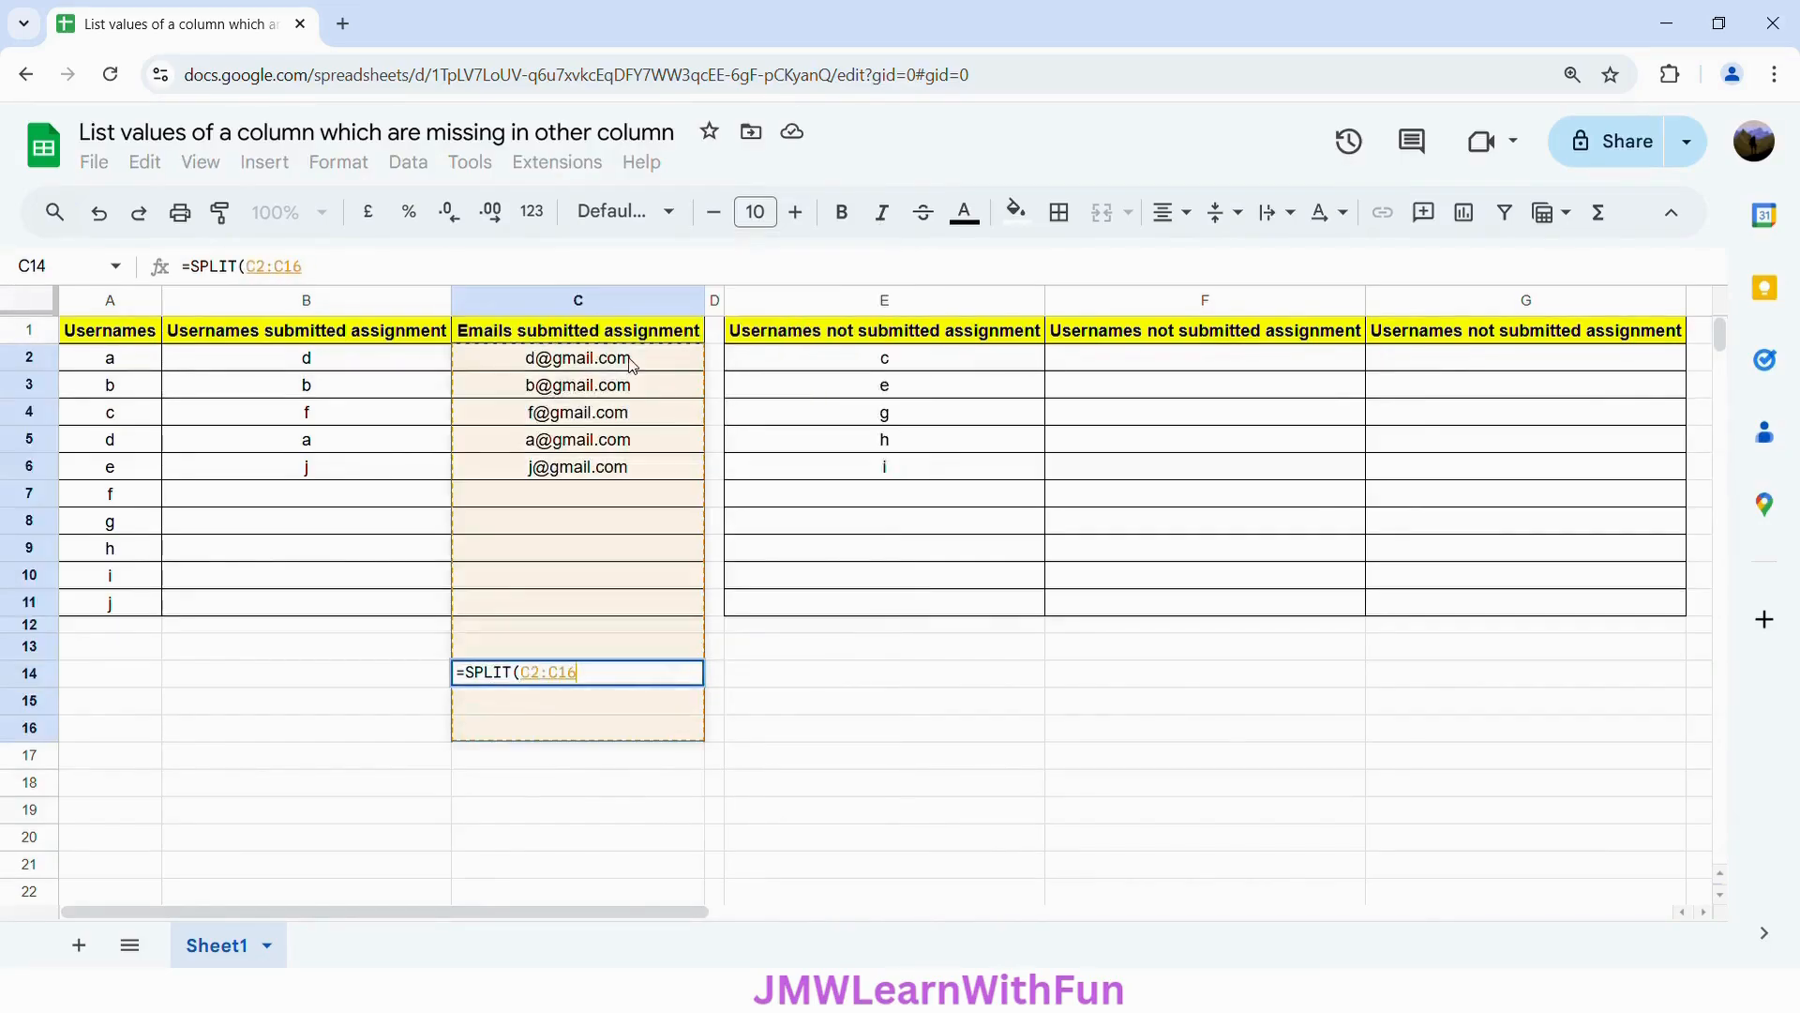
key("BackSpace")
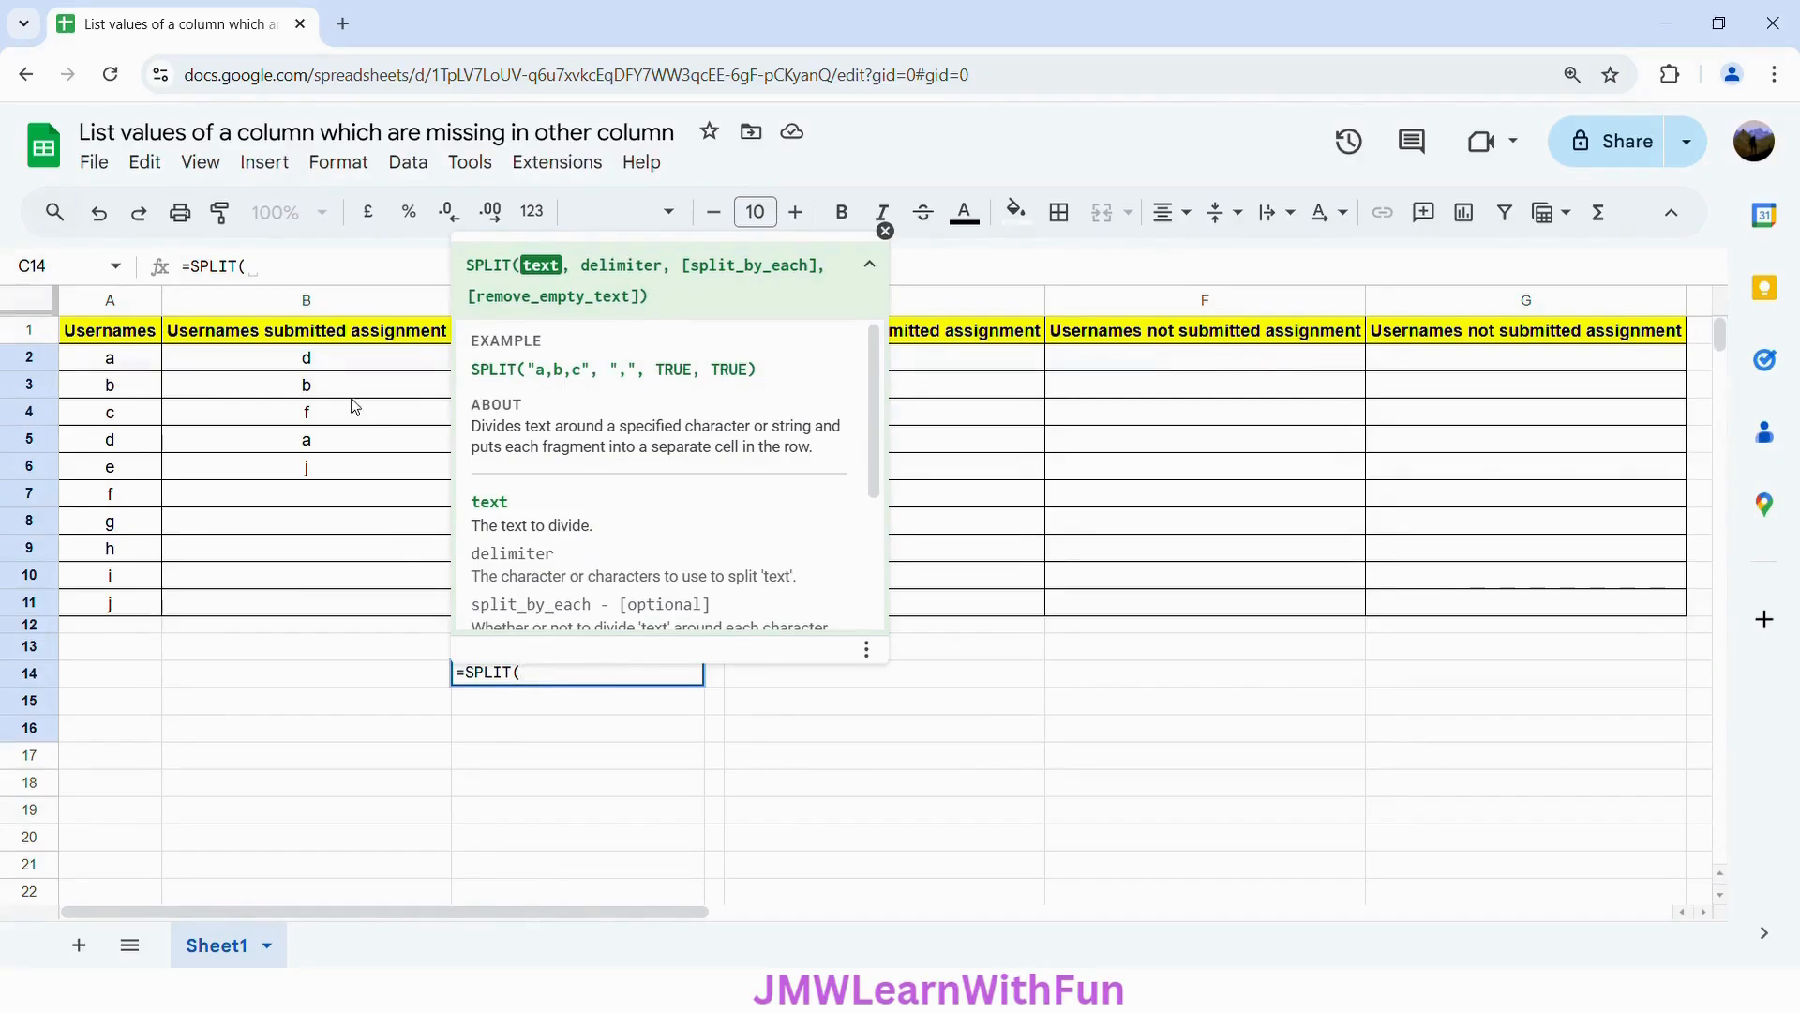
left_click(409, 339)
left_click(523, 361)
left_click_drag(523, 369, 520, 616)
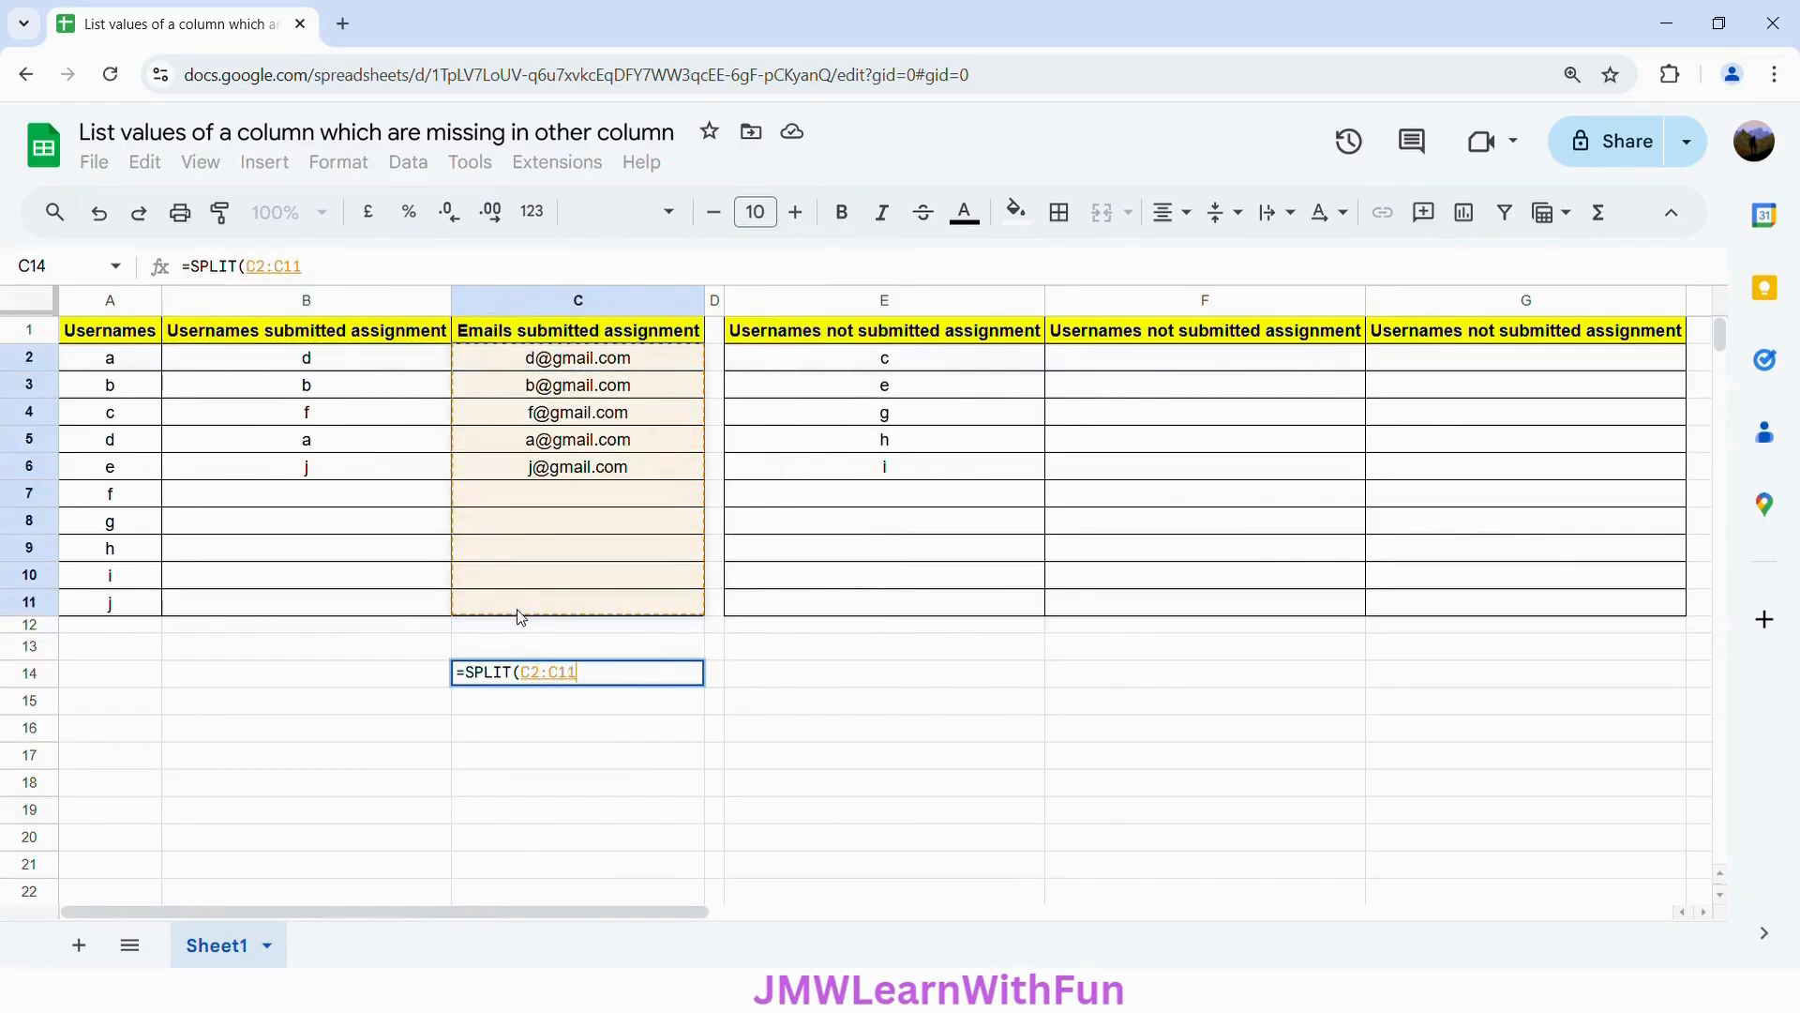
type(",")
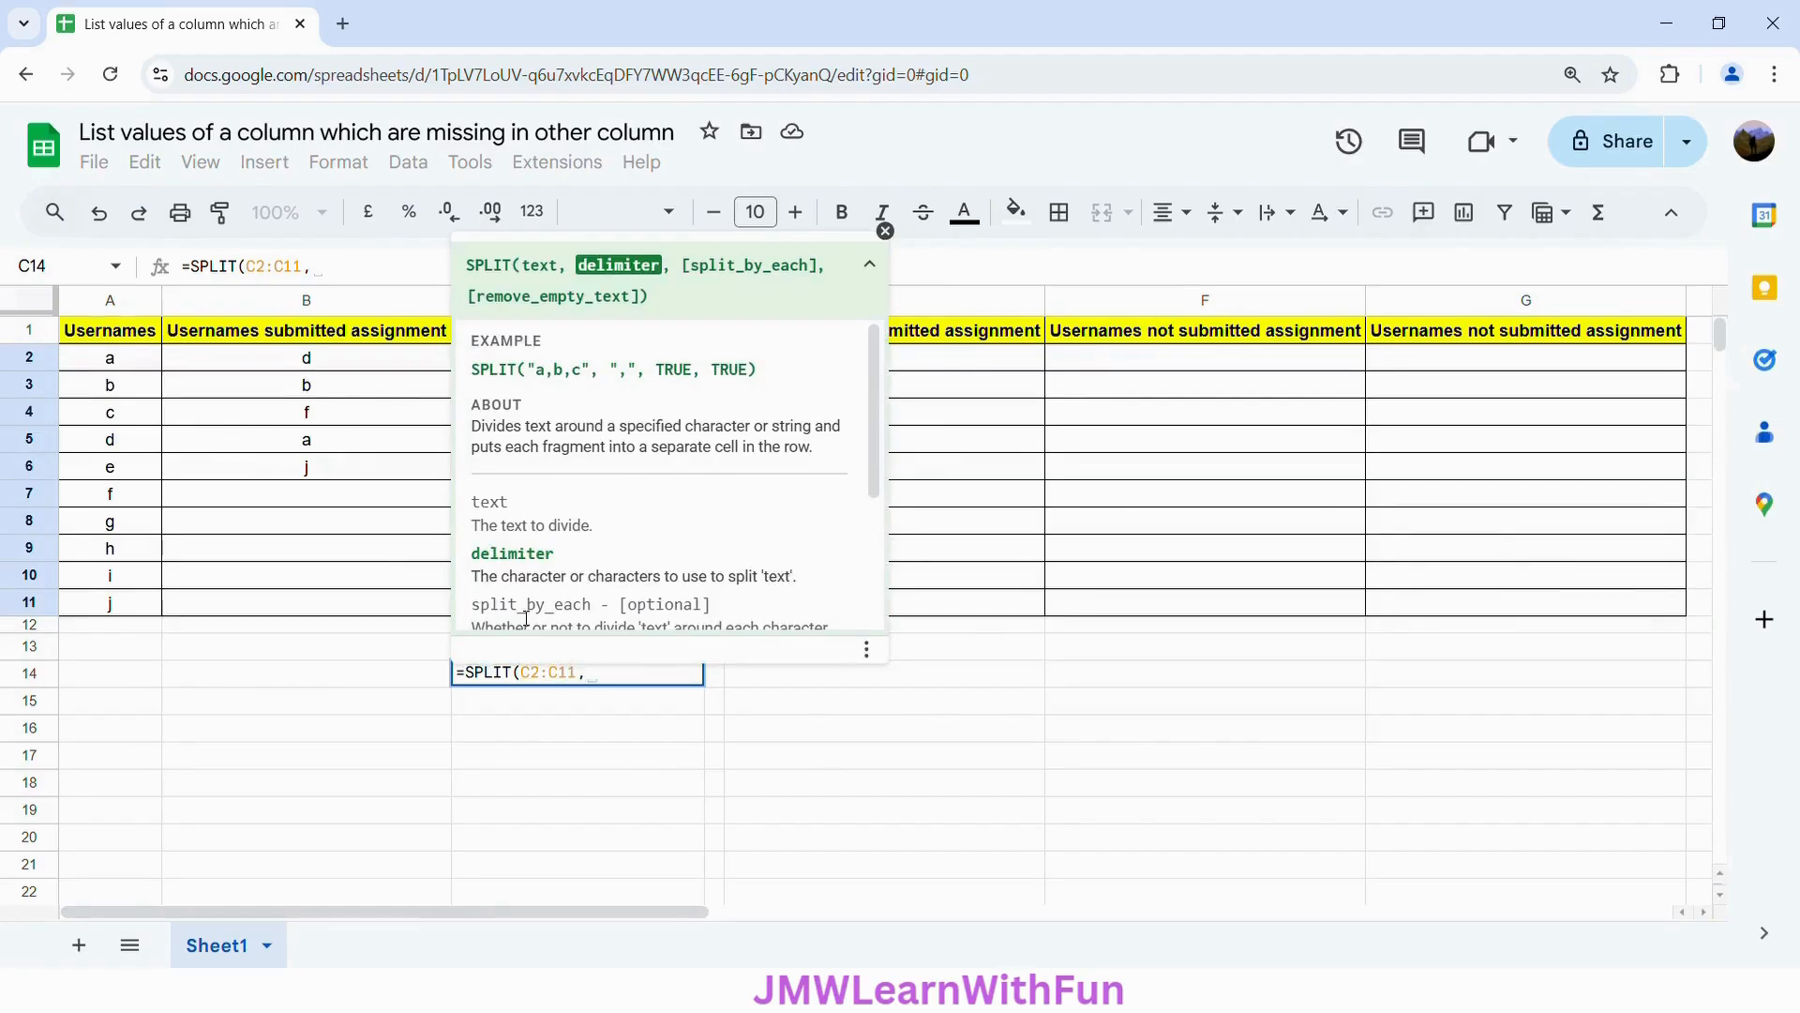
type("\"@")
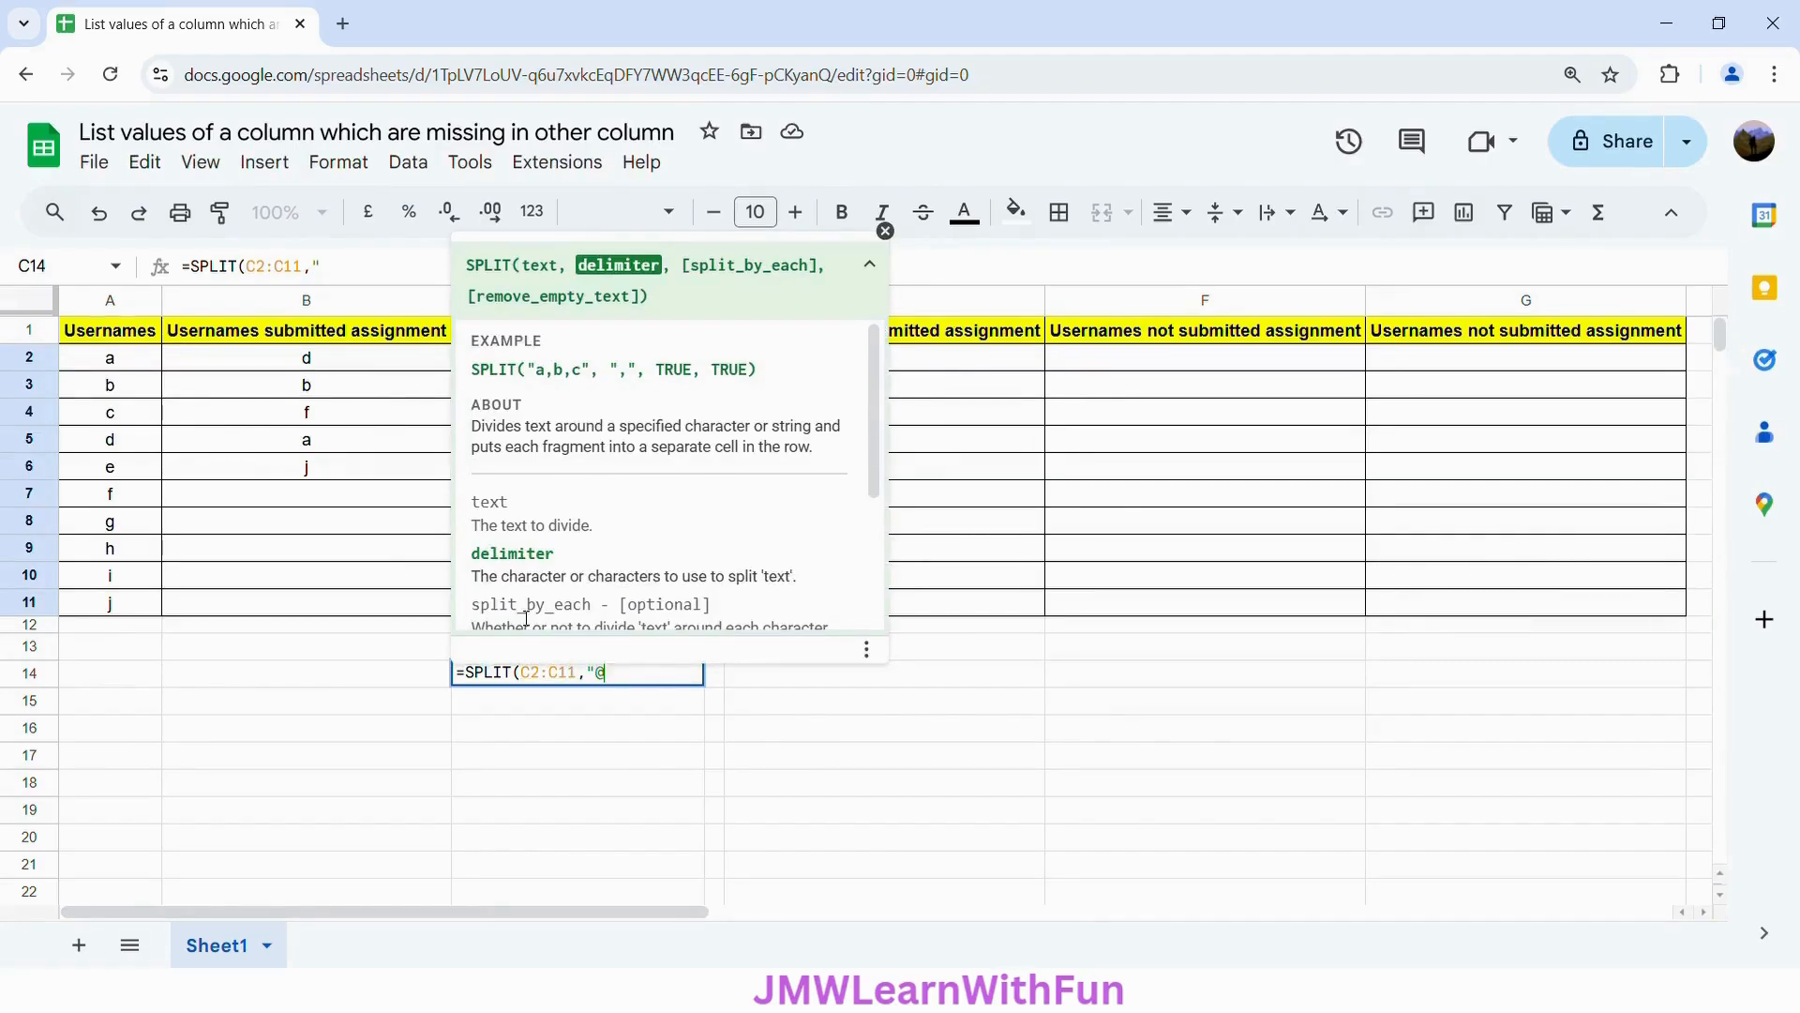
type("gmail.com\",")
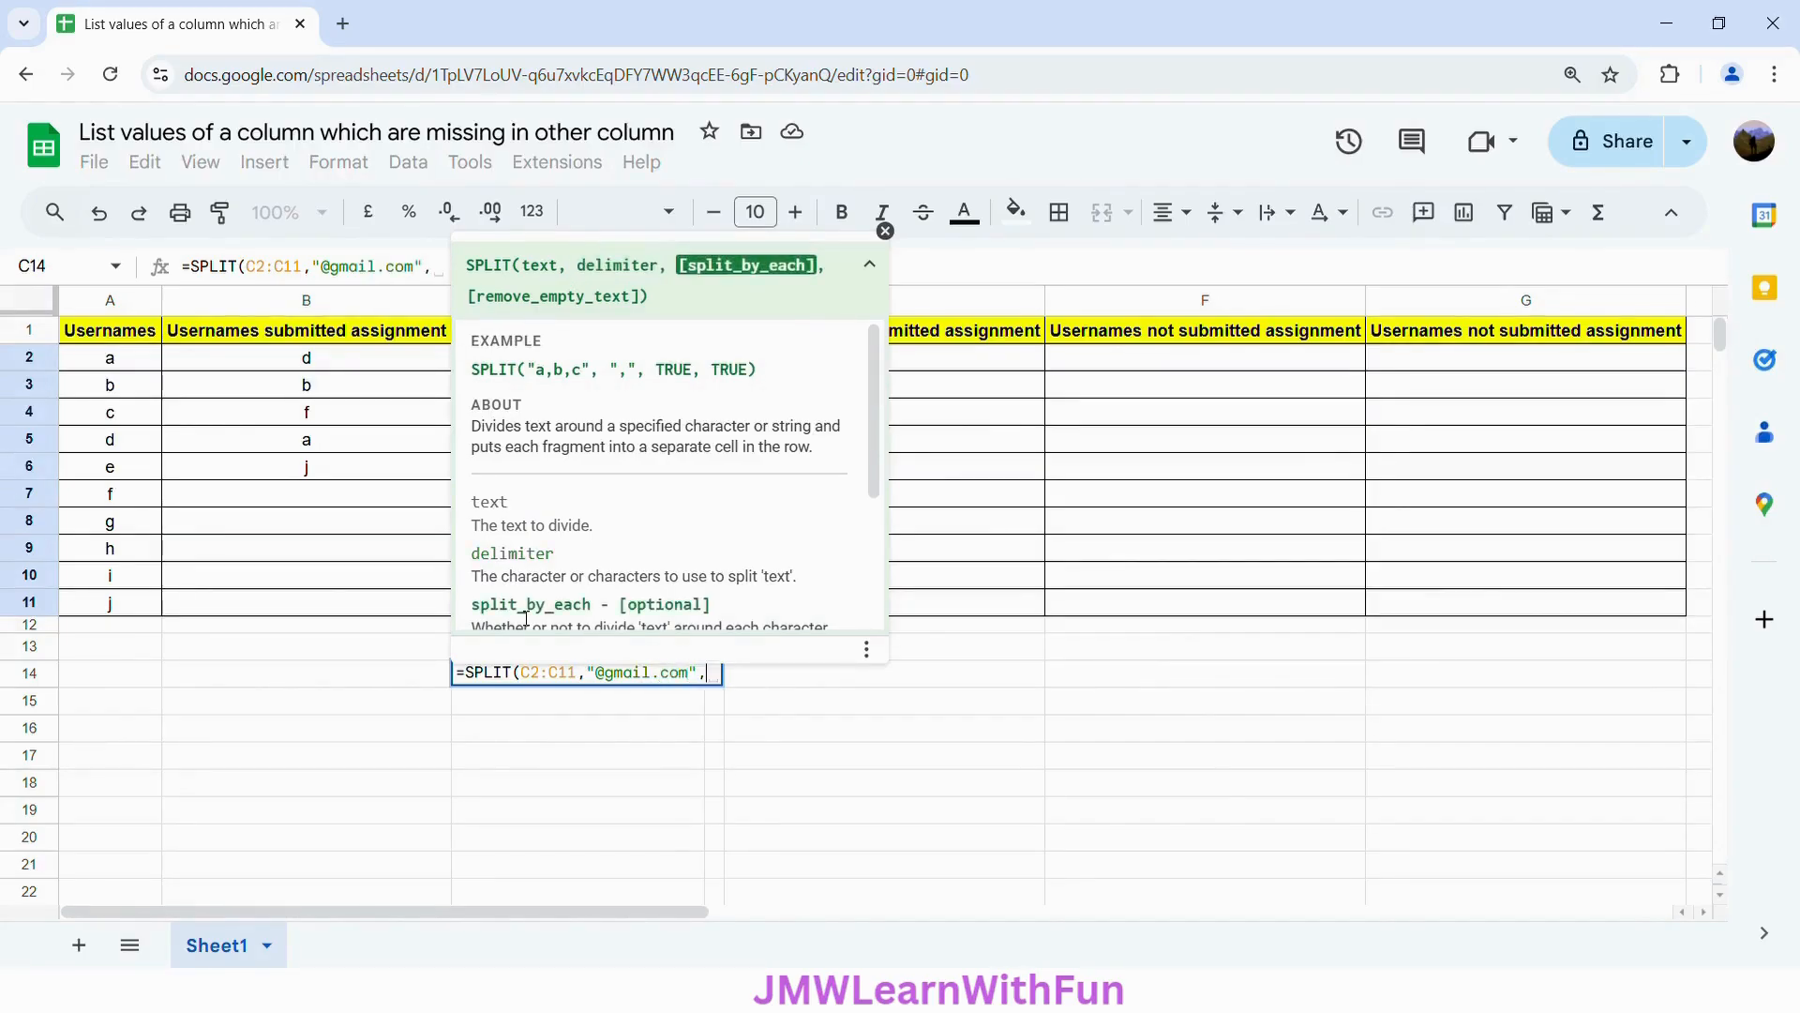
type("0")
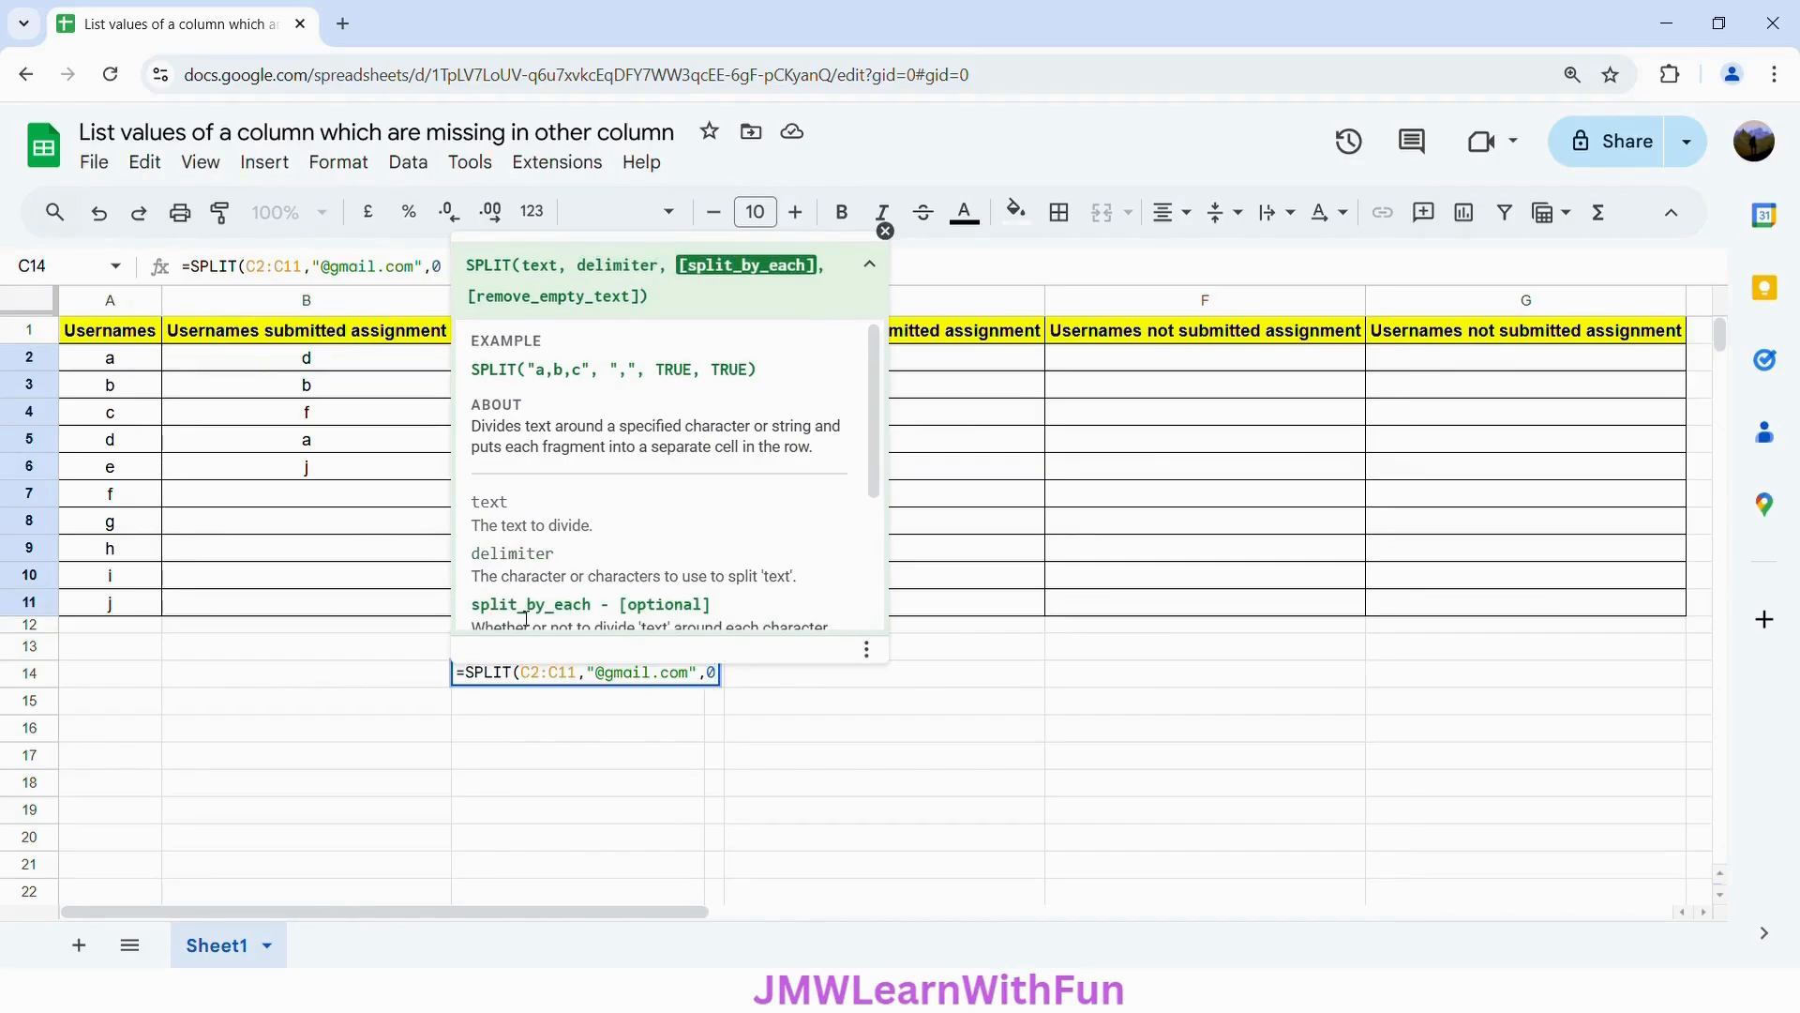
type(")")
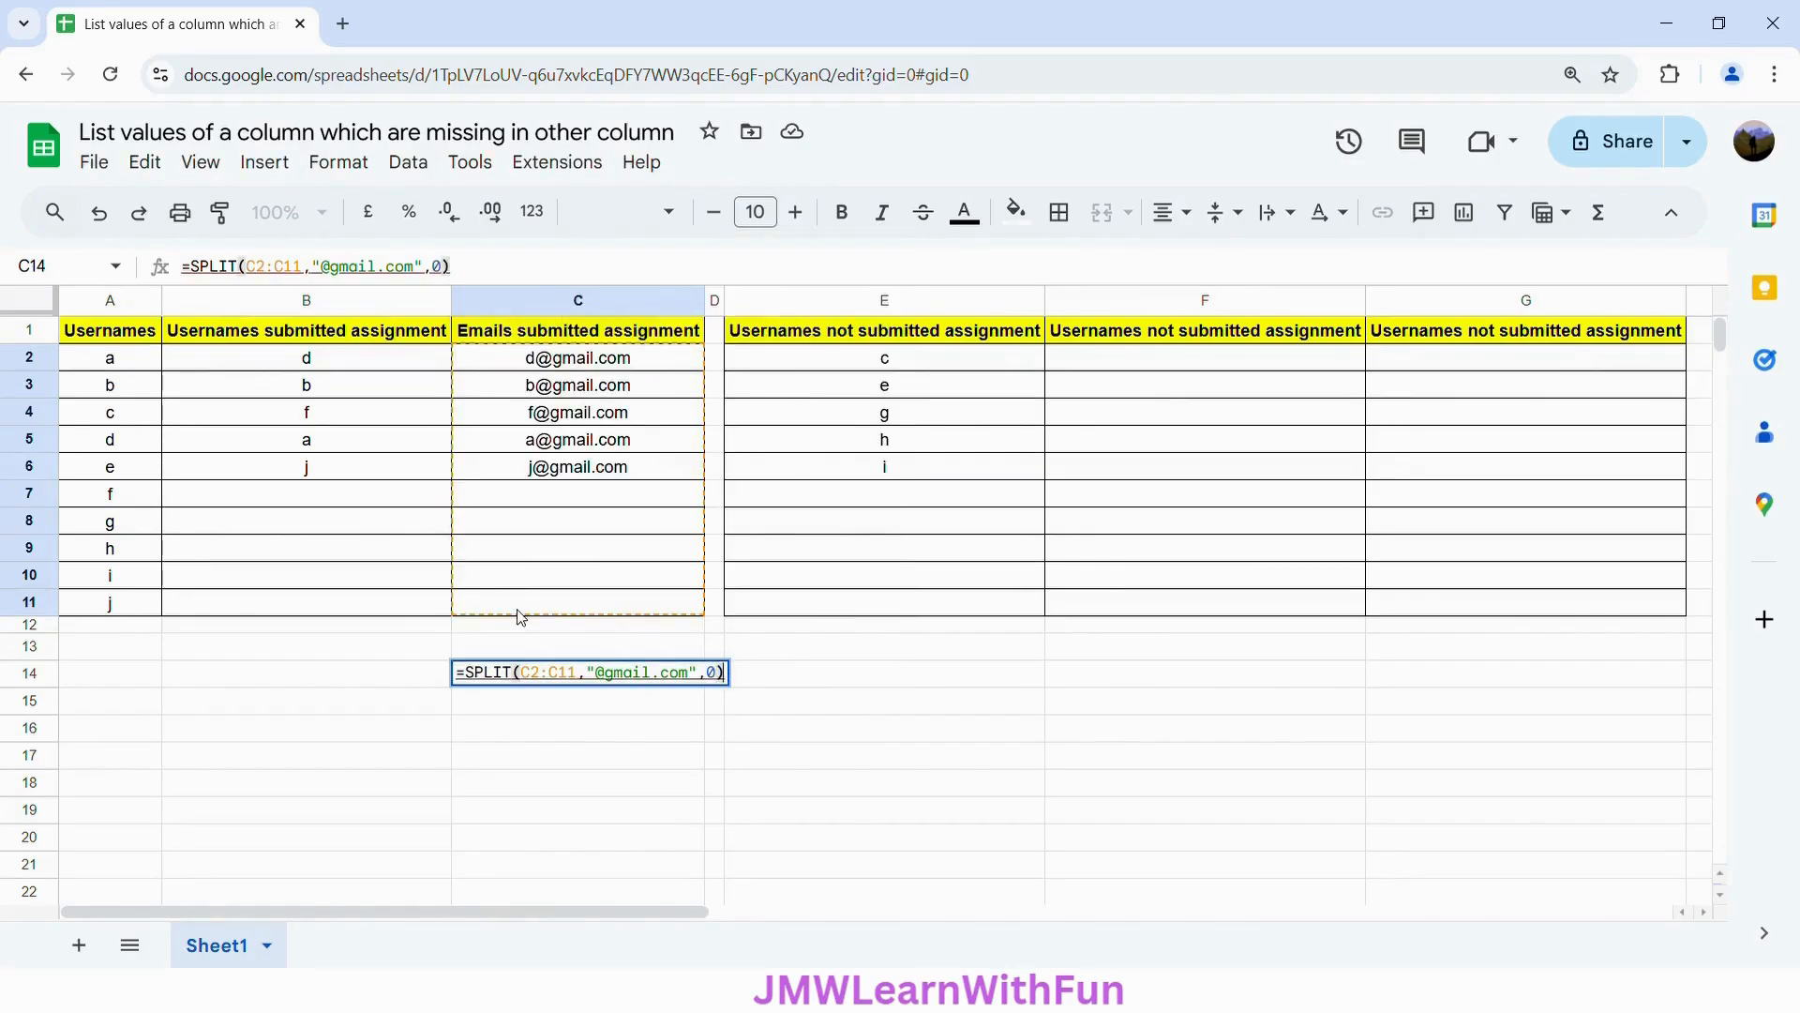
mouse_move(594, 682)
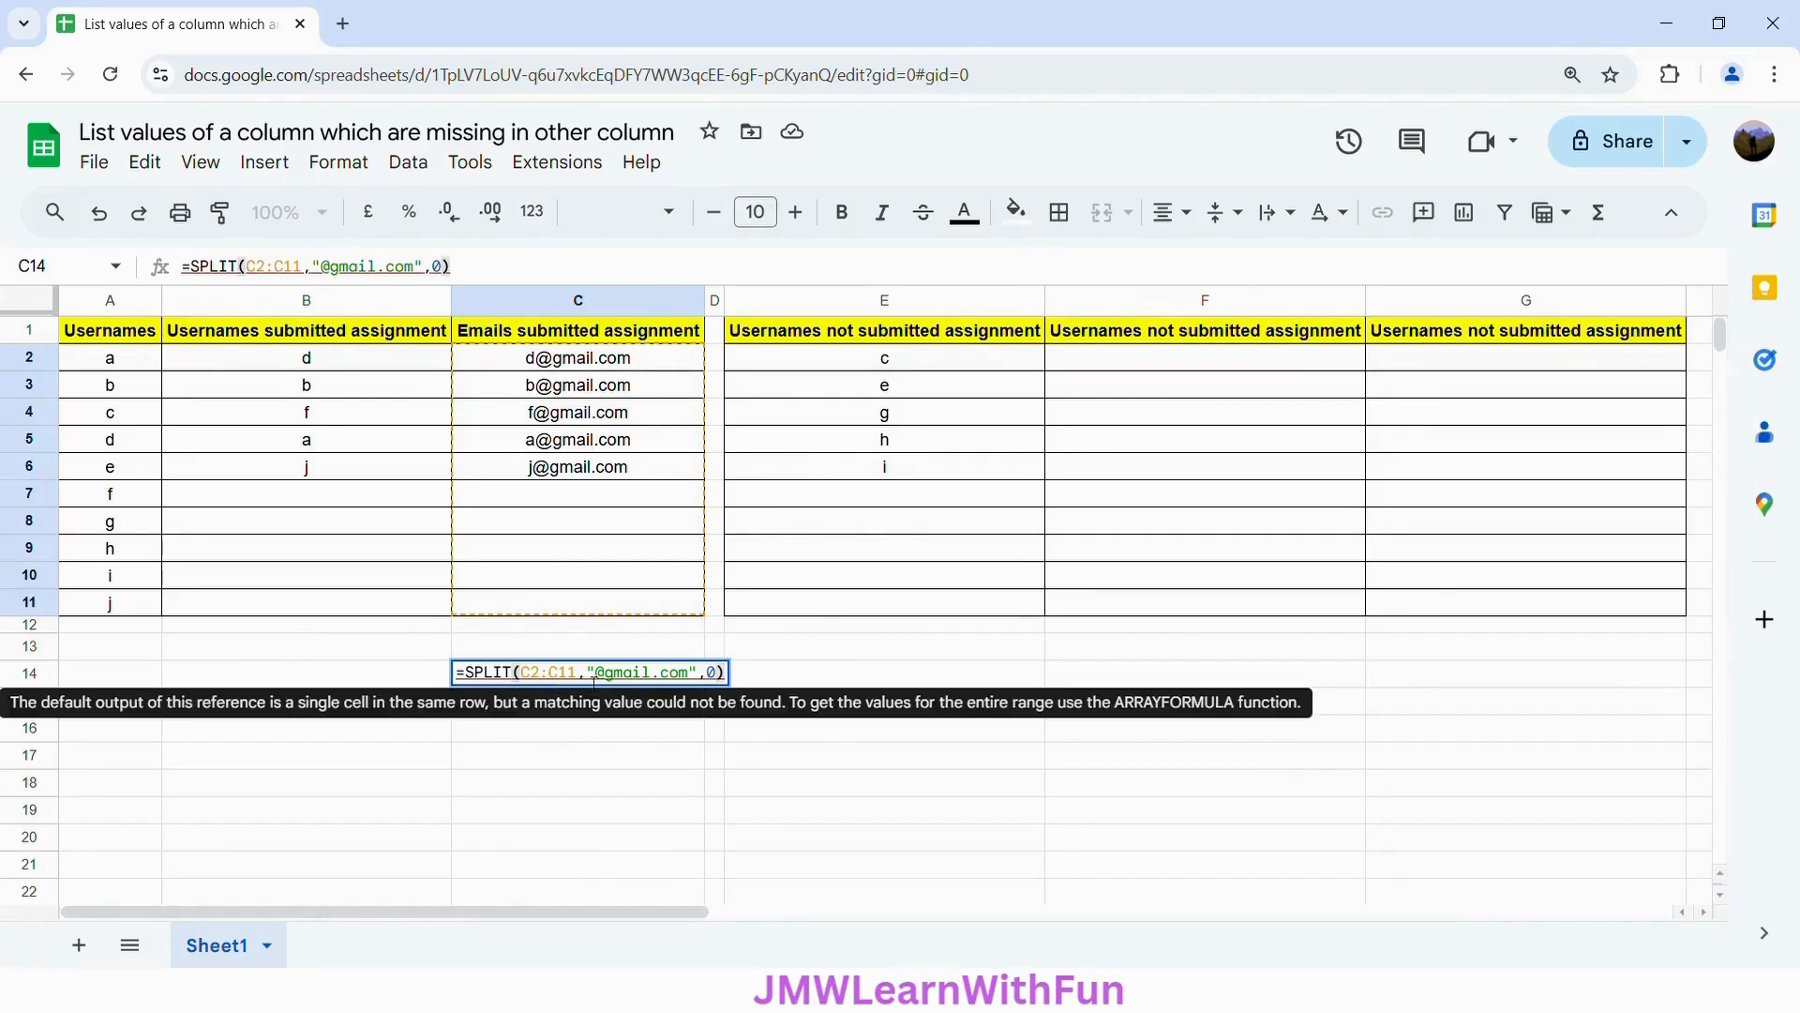
left_click(474, 679)
type("ARRAYFO")
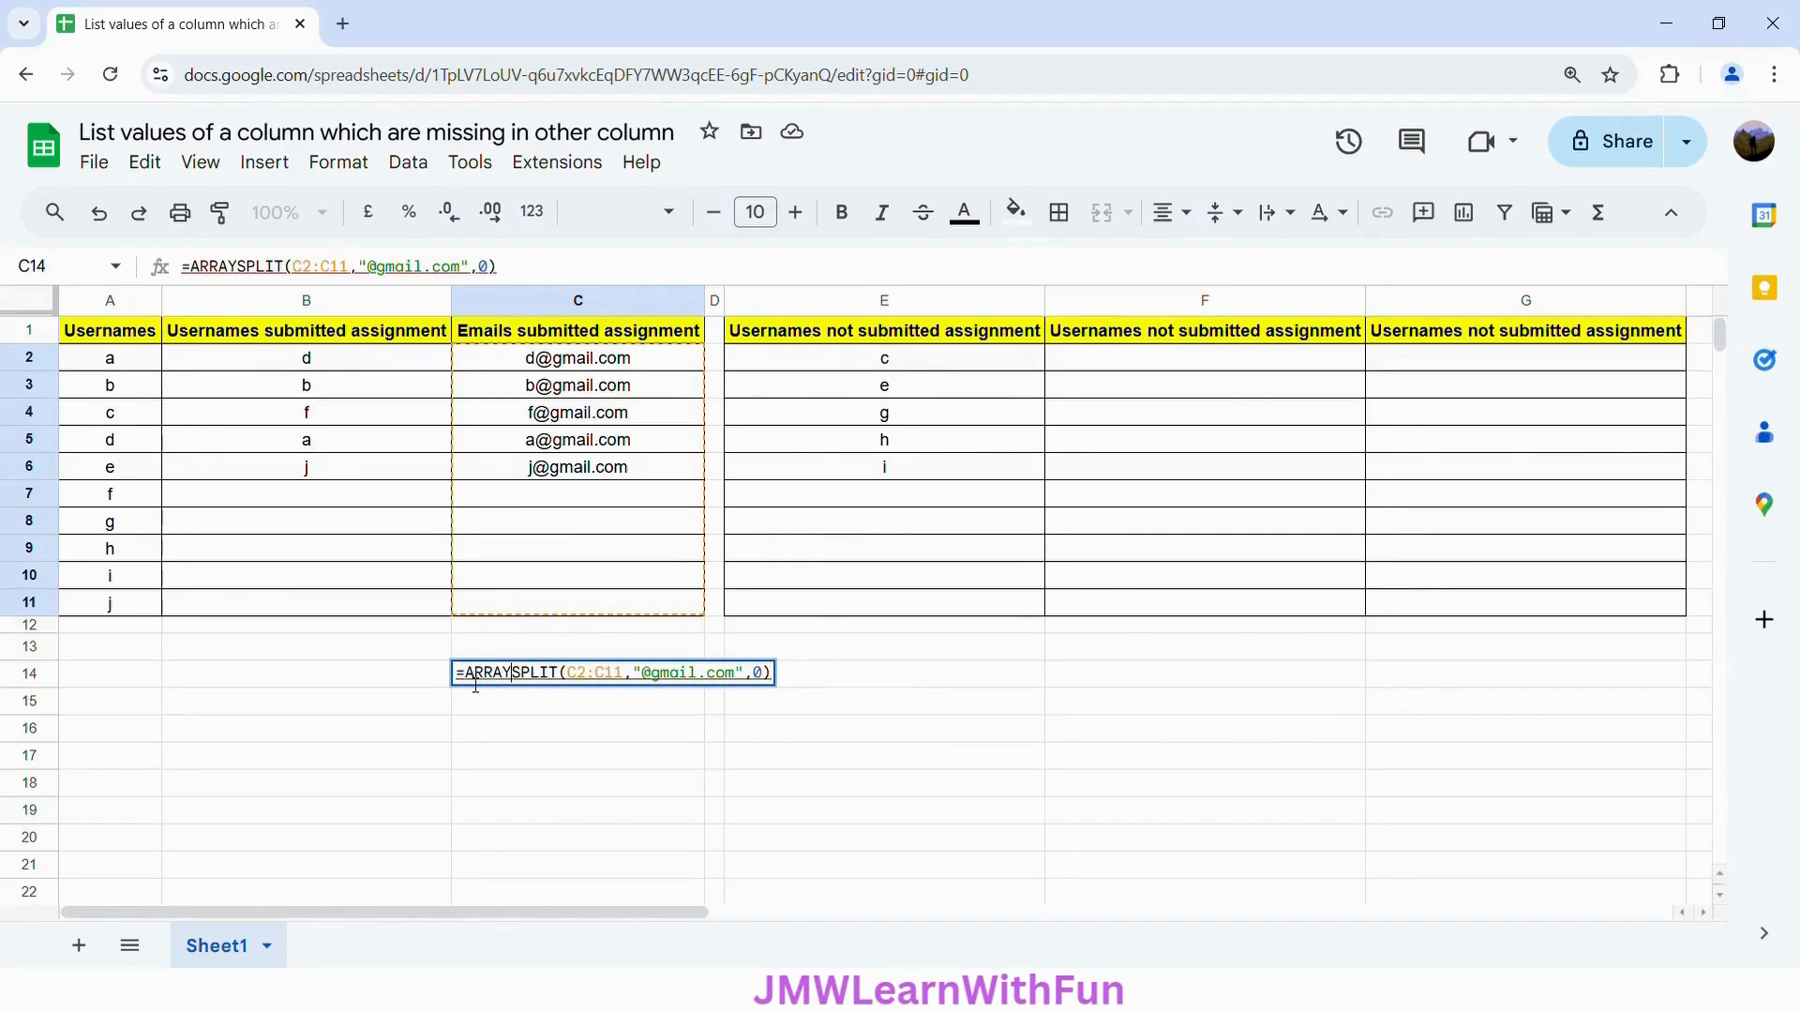
type("RMULA")
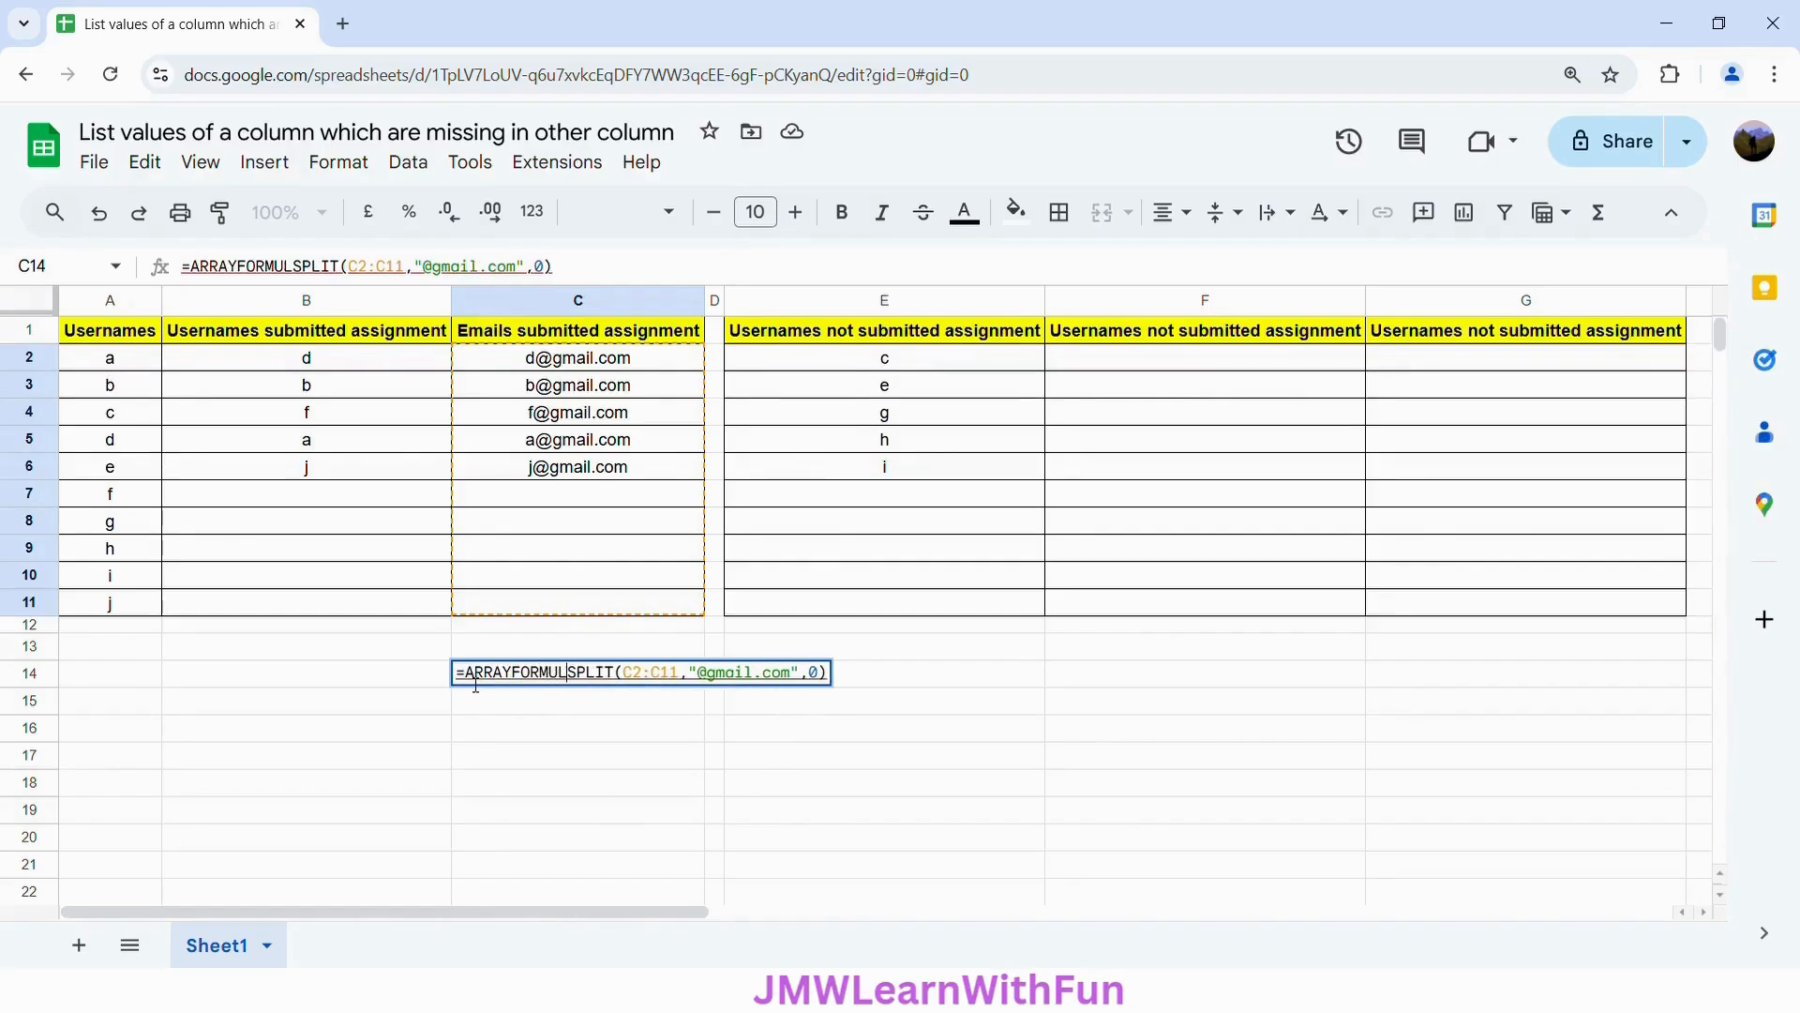
type("(")
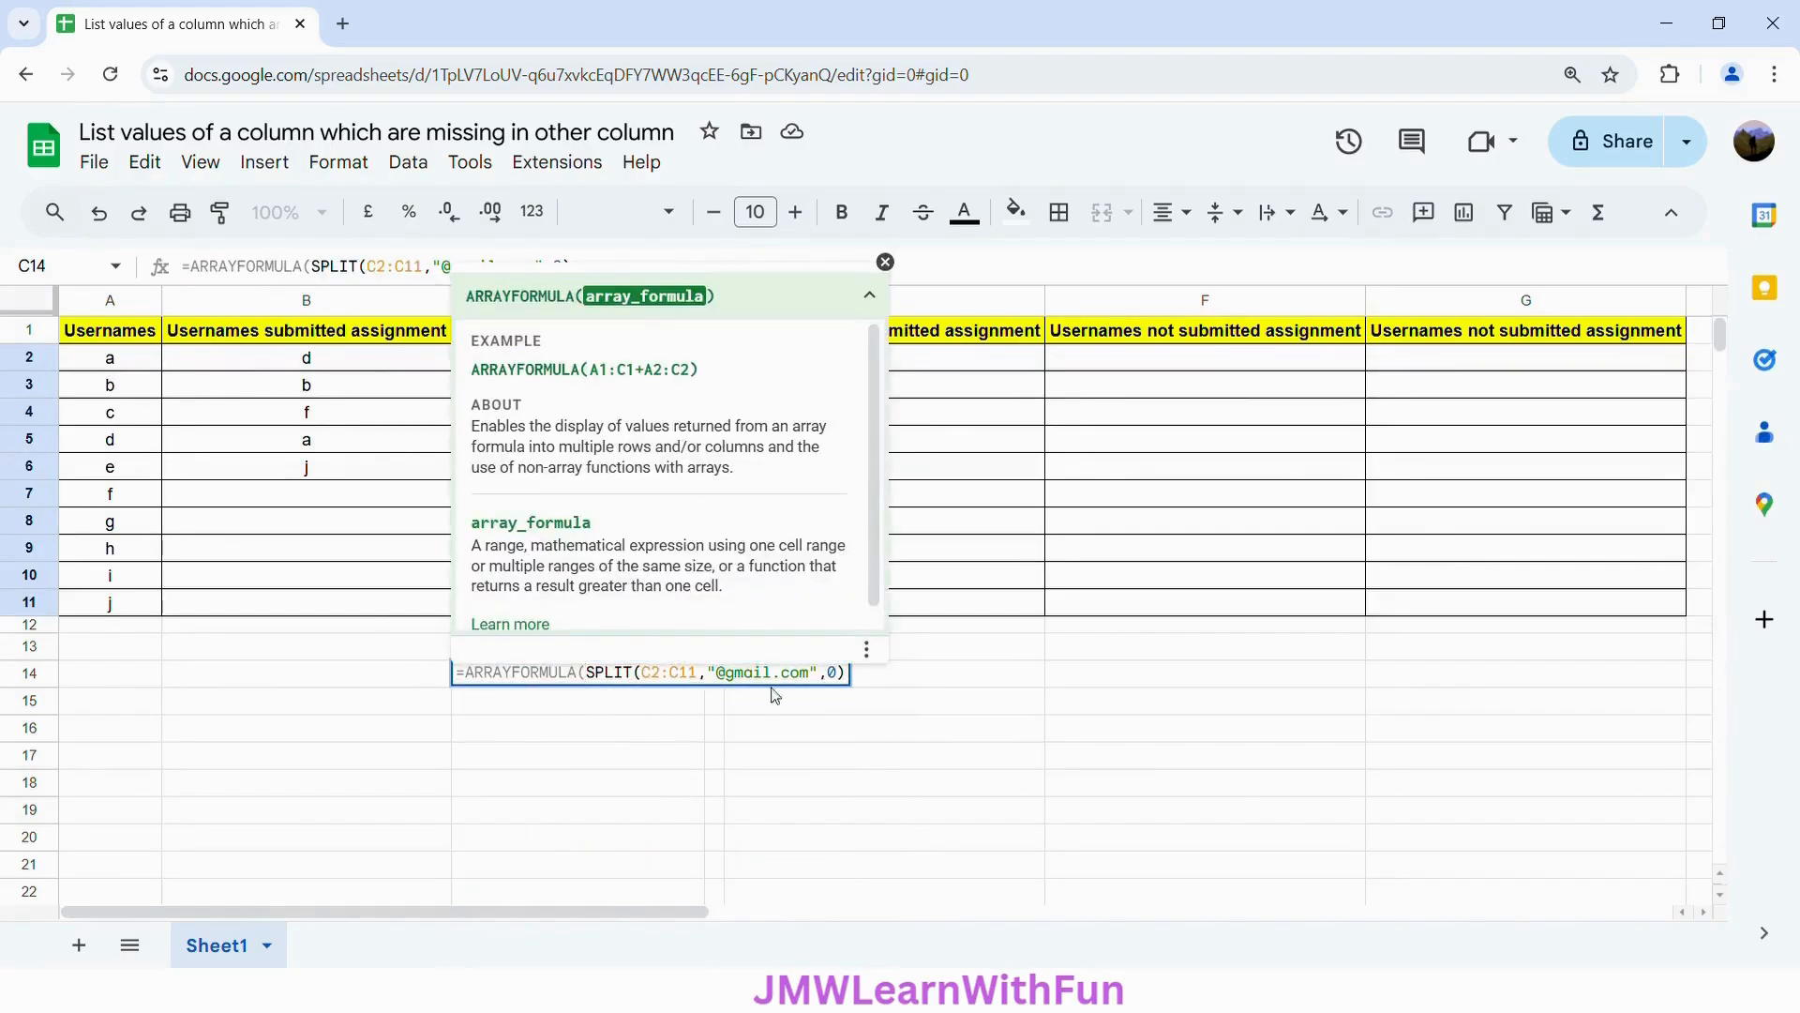
left_click(847, 675)
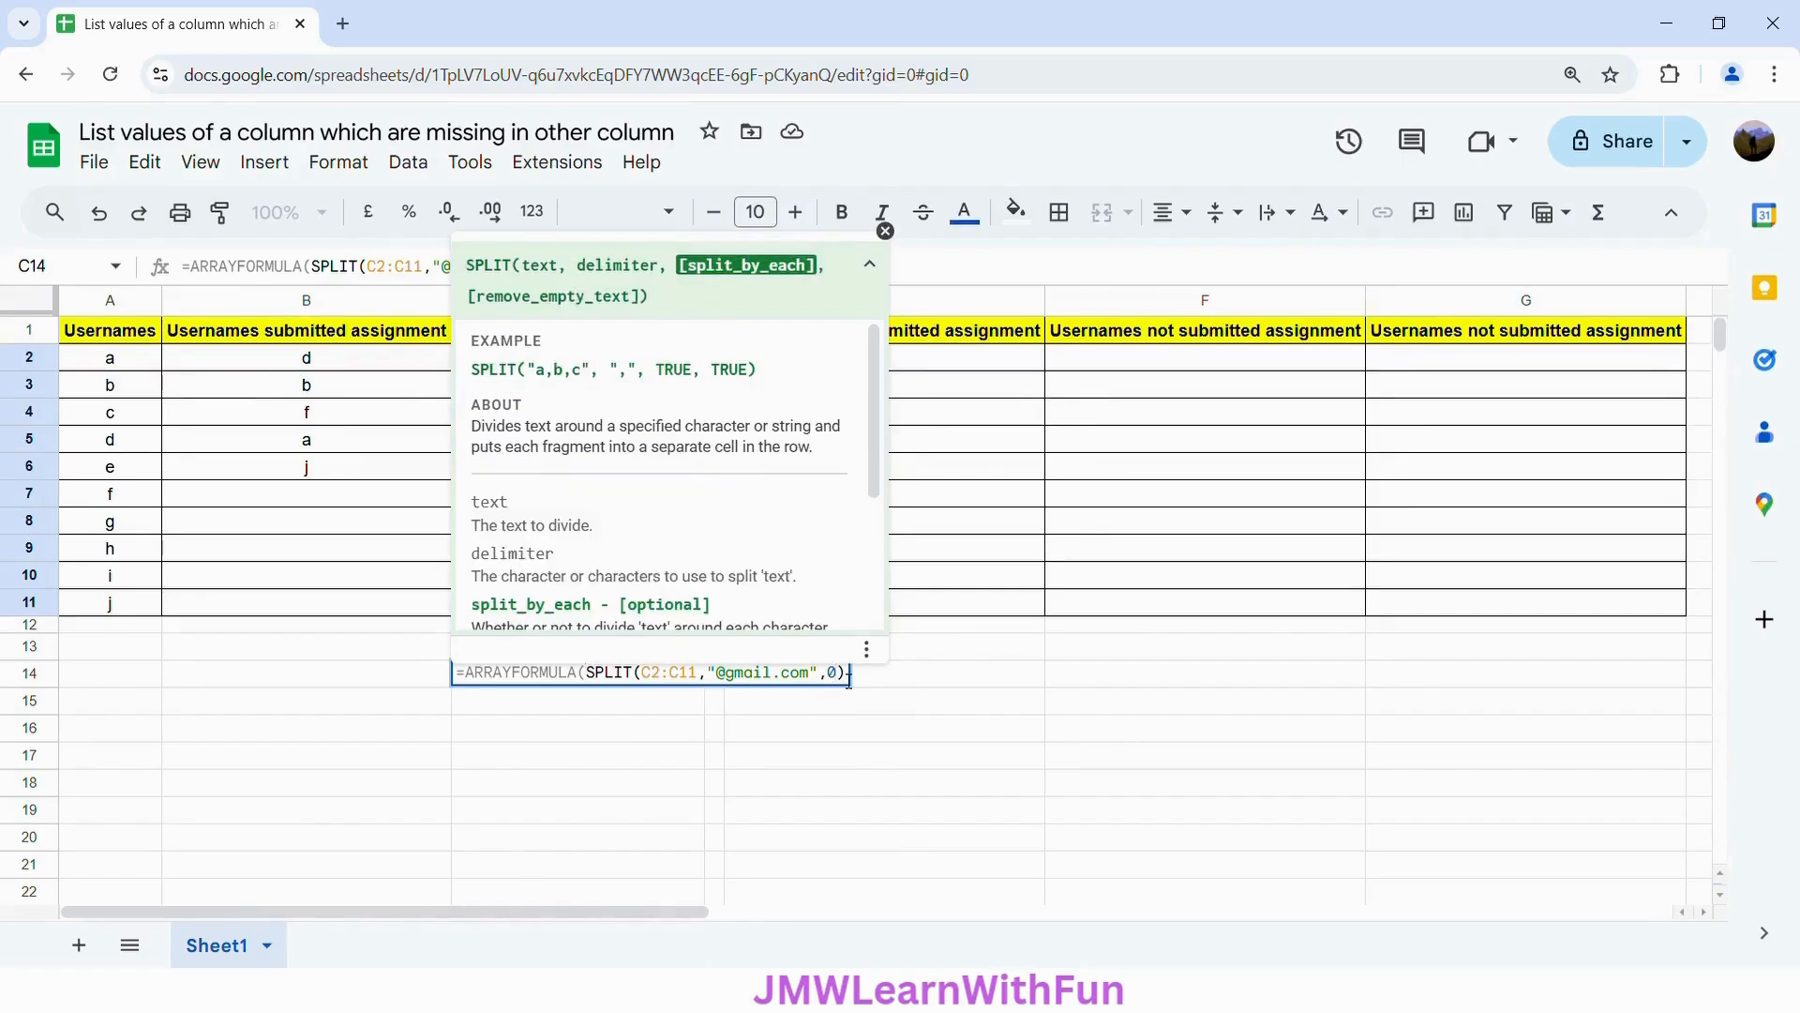
type(")")
key("Return")
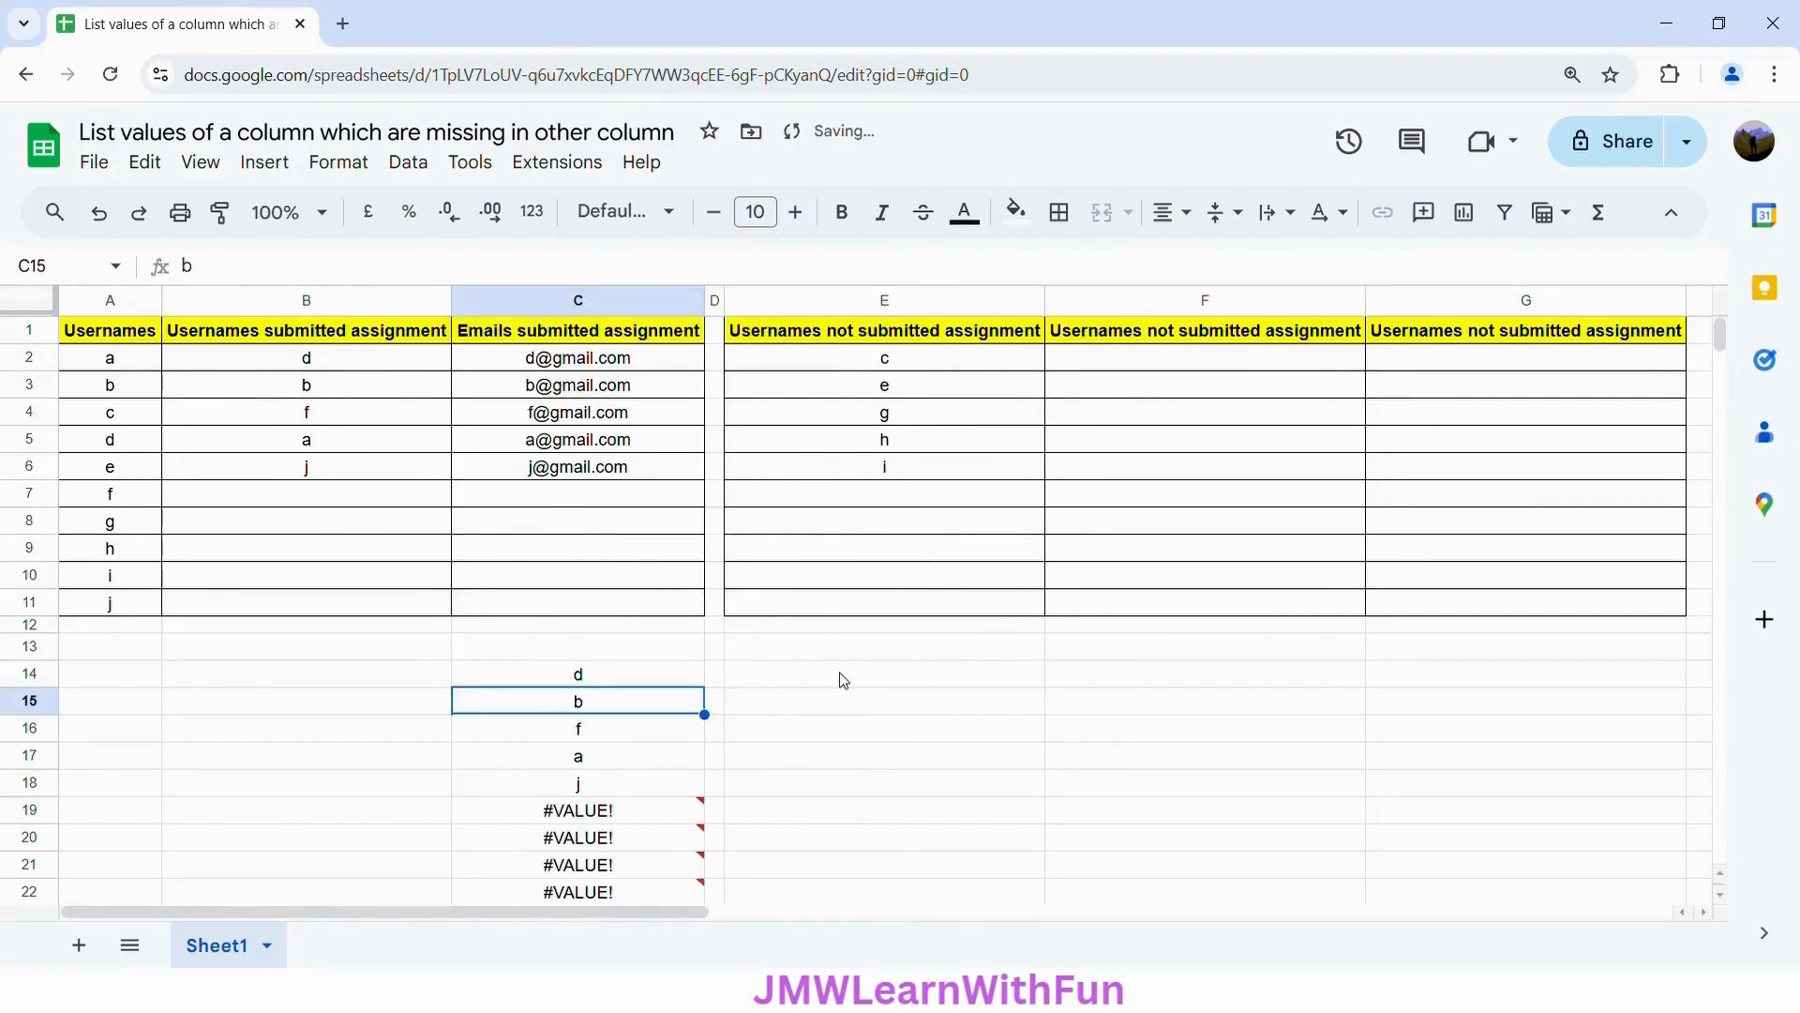
left_click(584, 681)
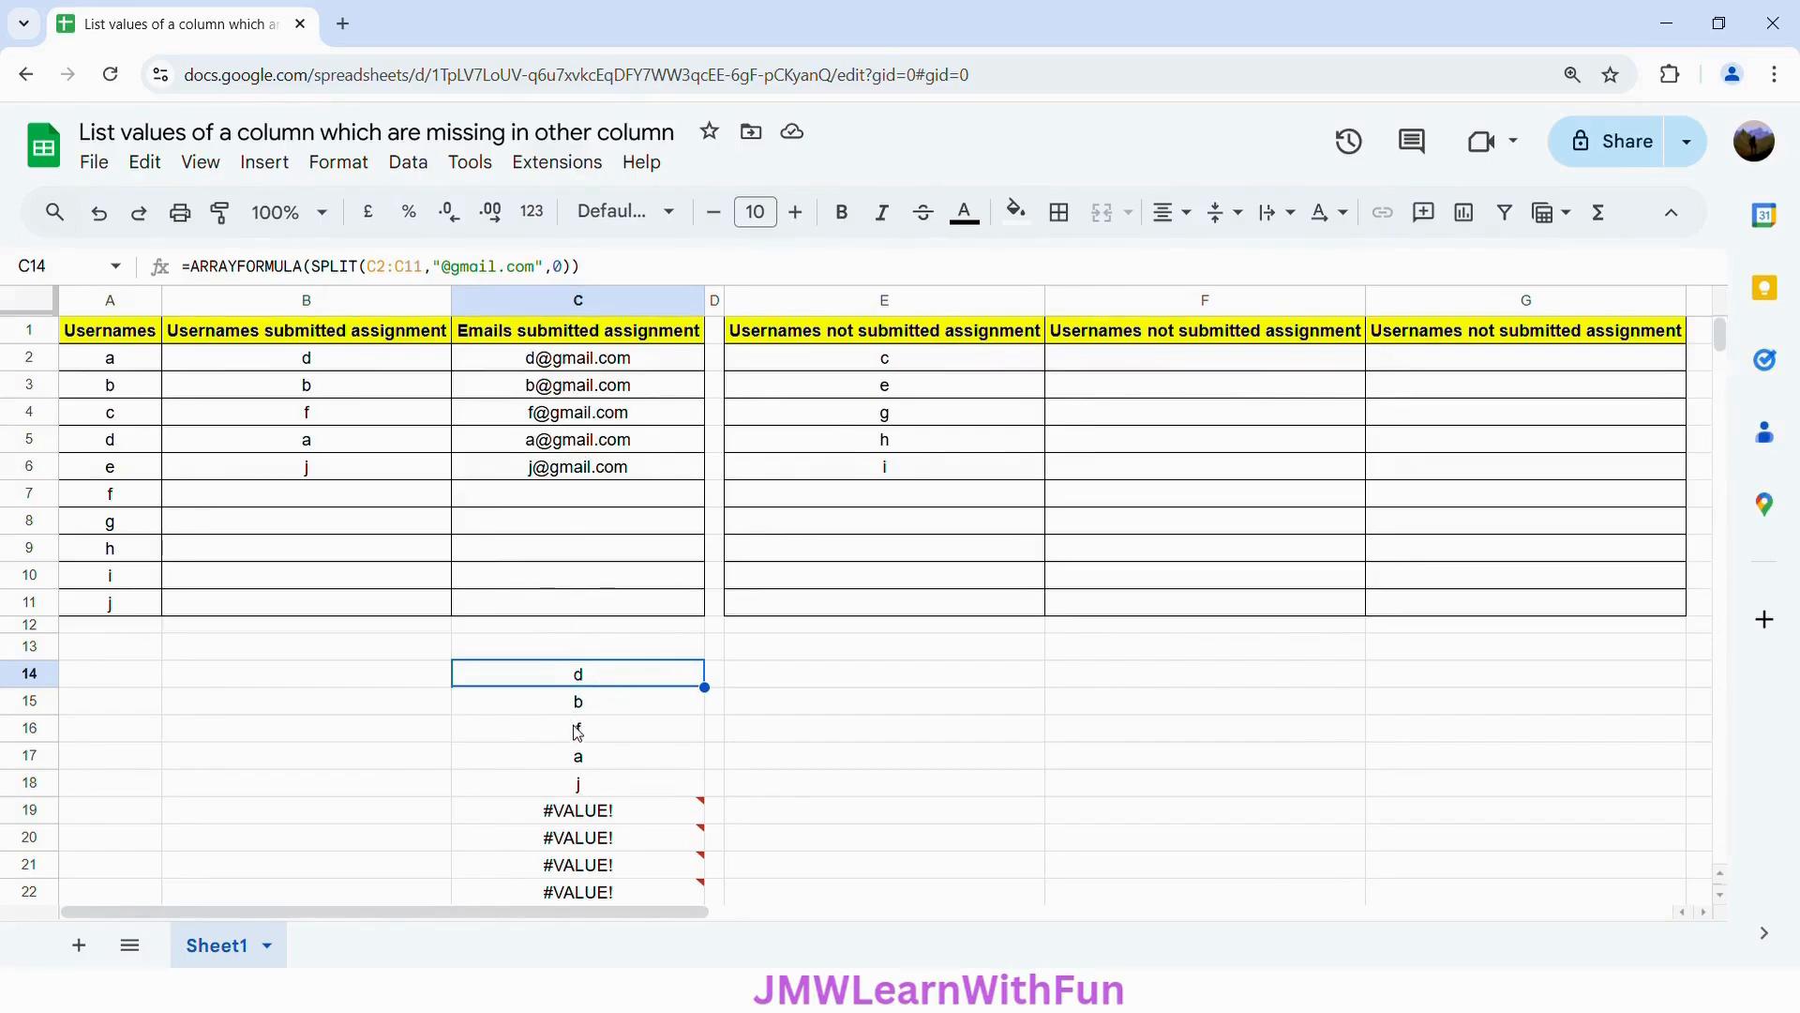
Step: Copy the full FILTER formula text from E2 and paste it unchanged into F2
mouse_move(591, 816)
left_click(994, 358)
left_click(319, 269)
triple_click(320, 269)
key("ctrl+c")
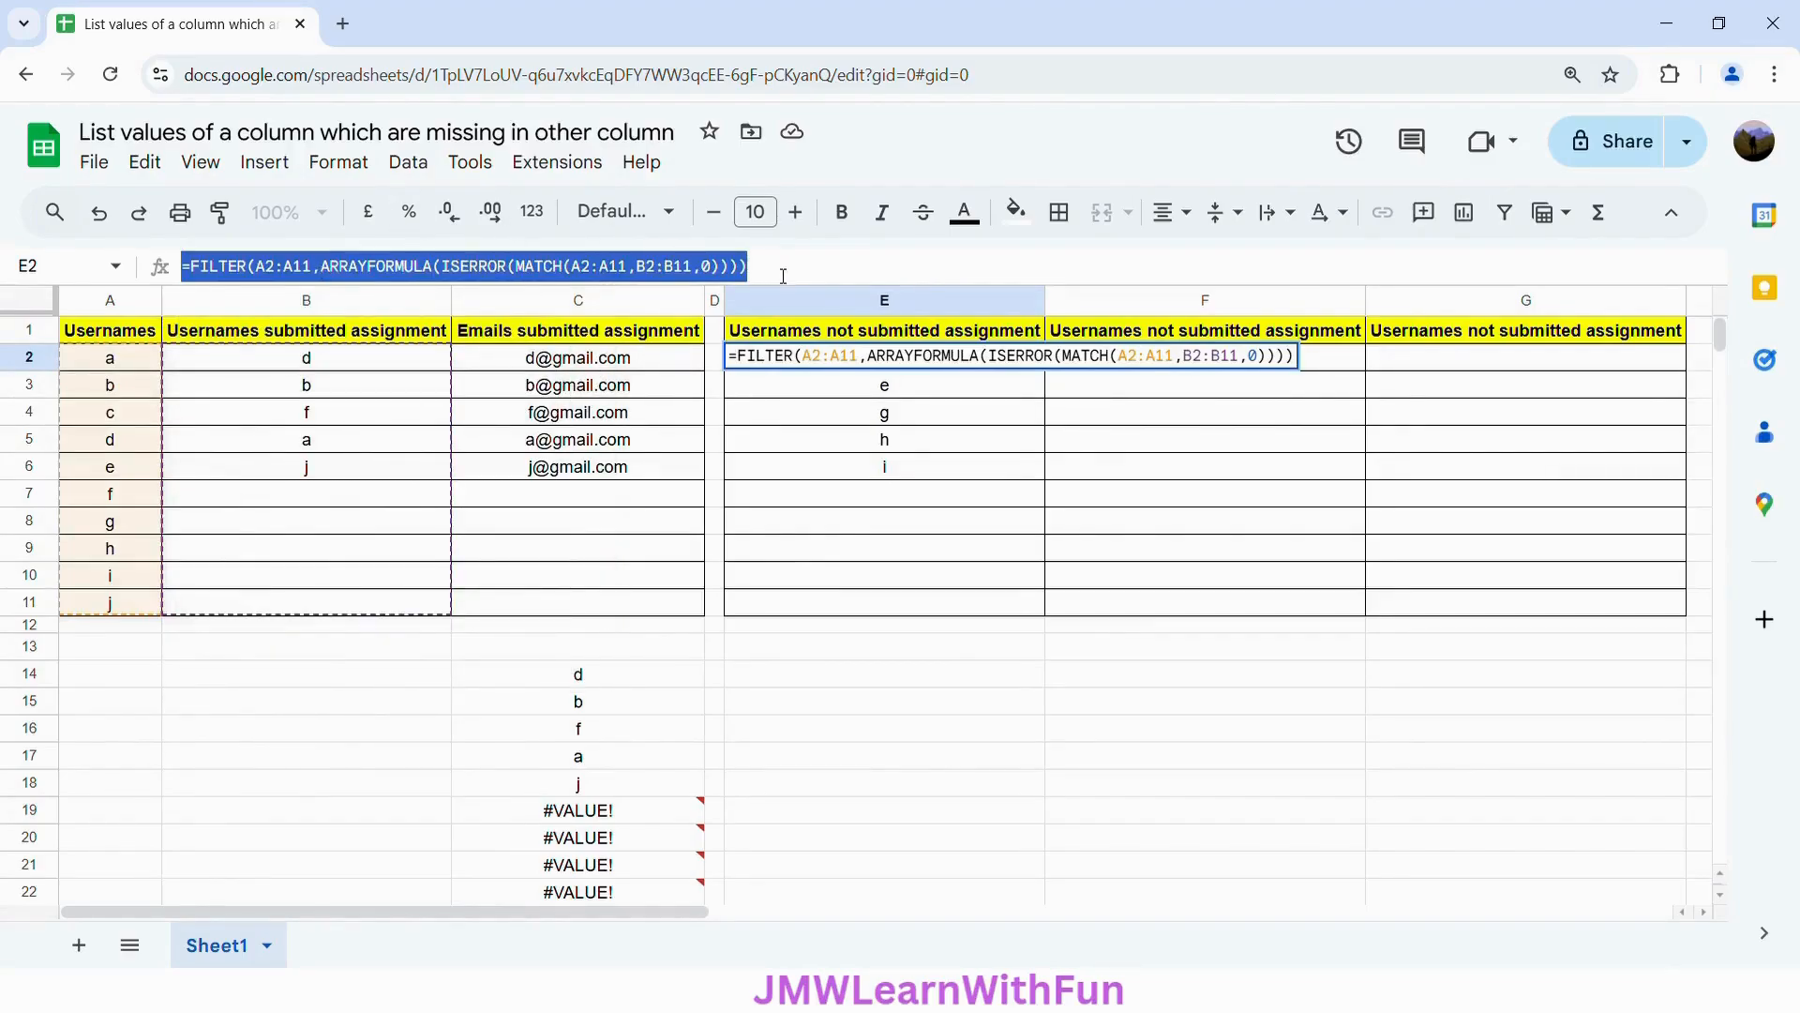
left_click(784, 273)
left_click(1313, 369)
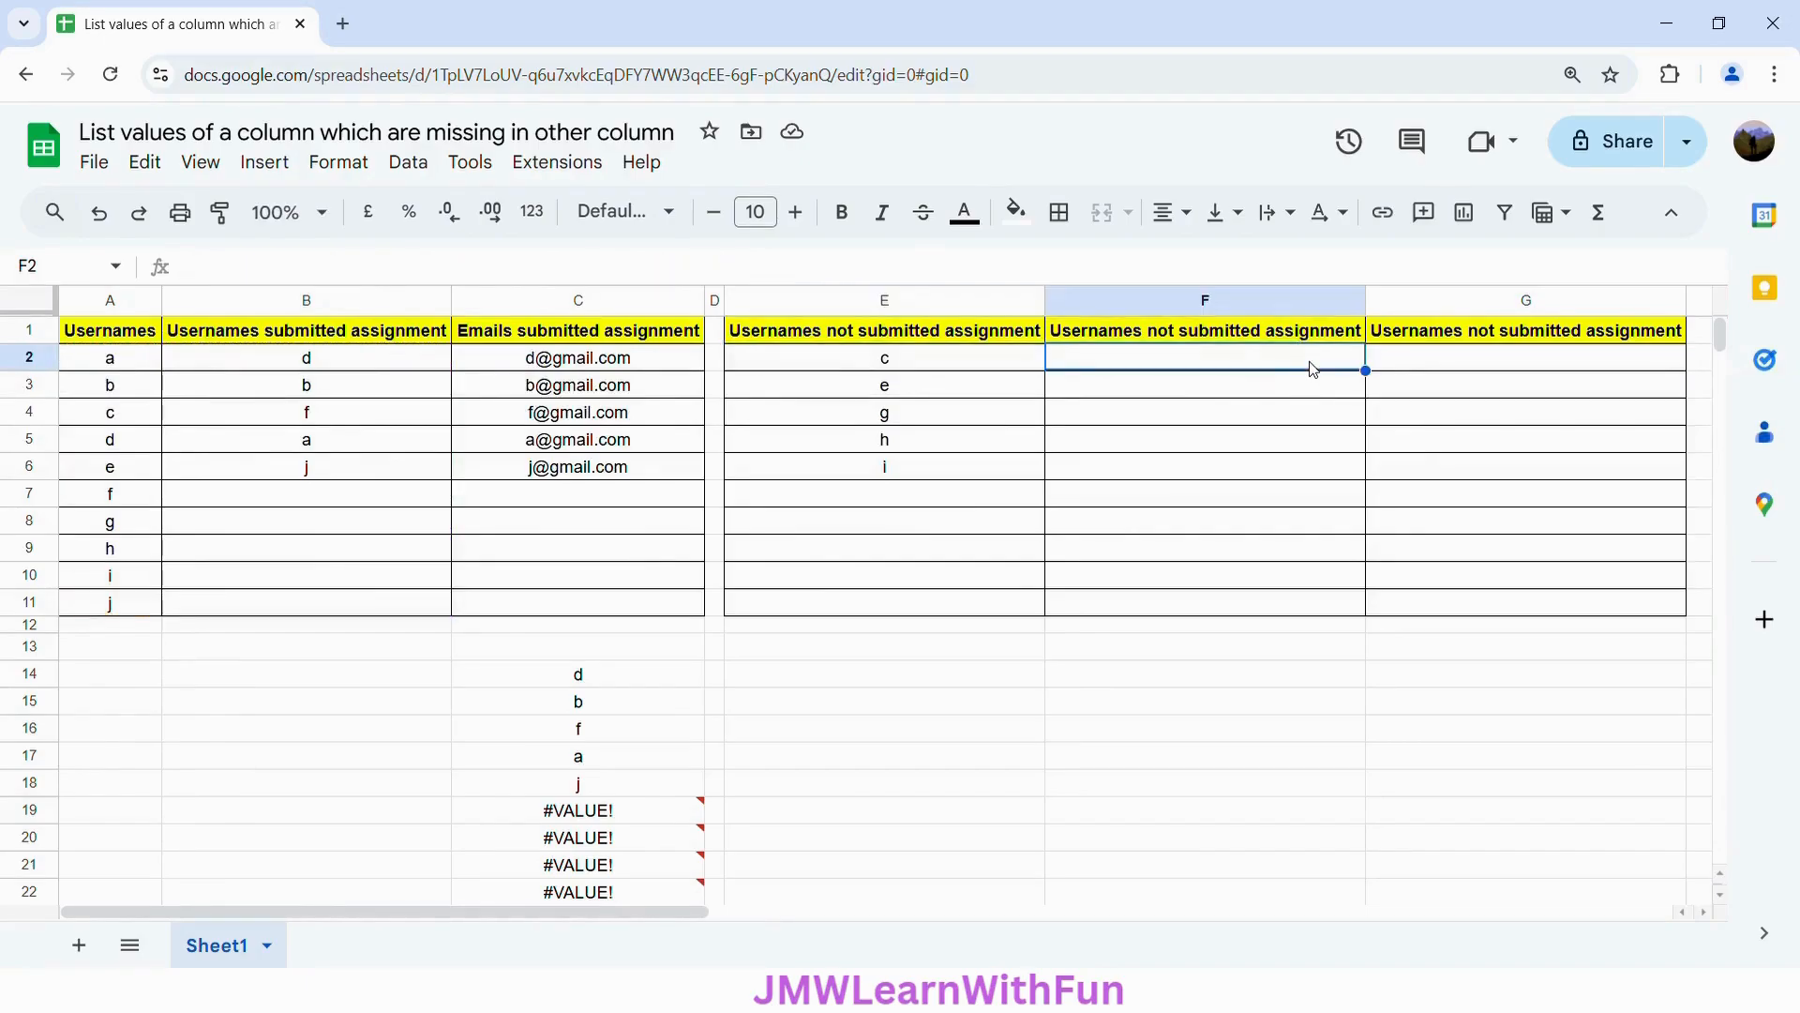
left_click(450, 270)
key("ctrl+v")
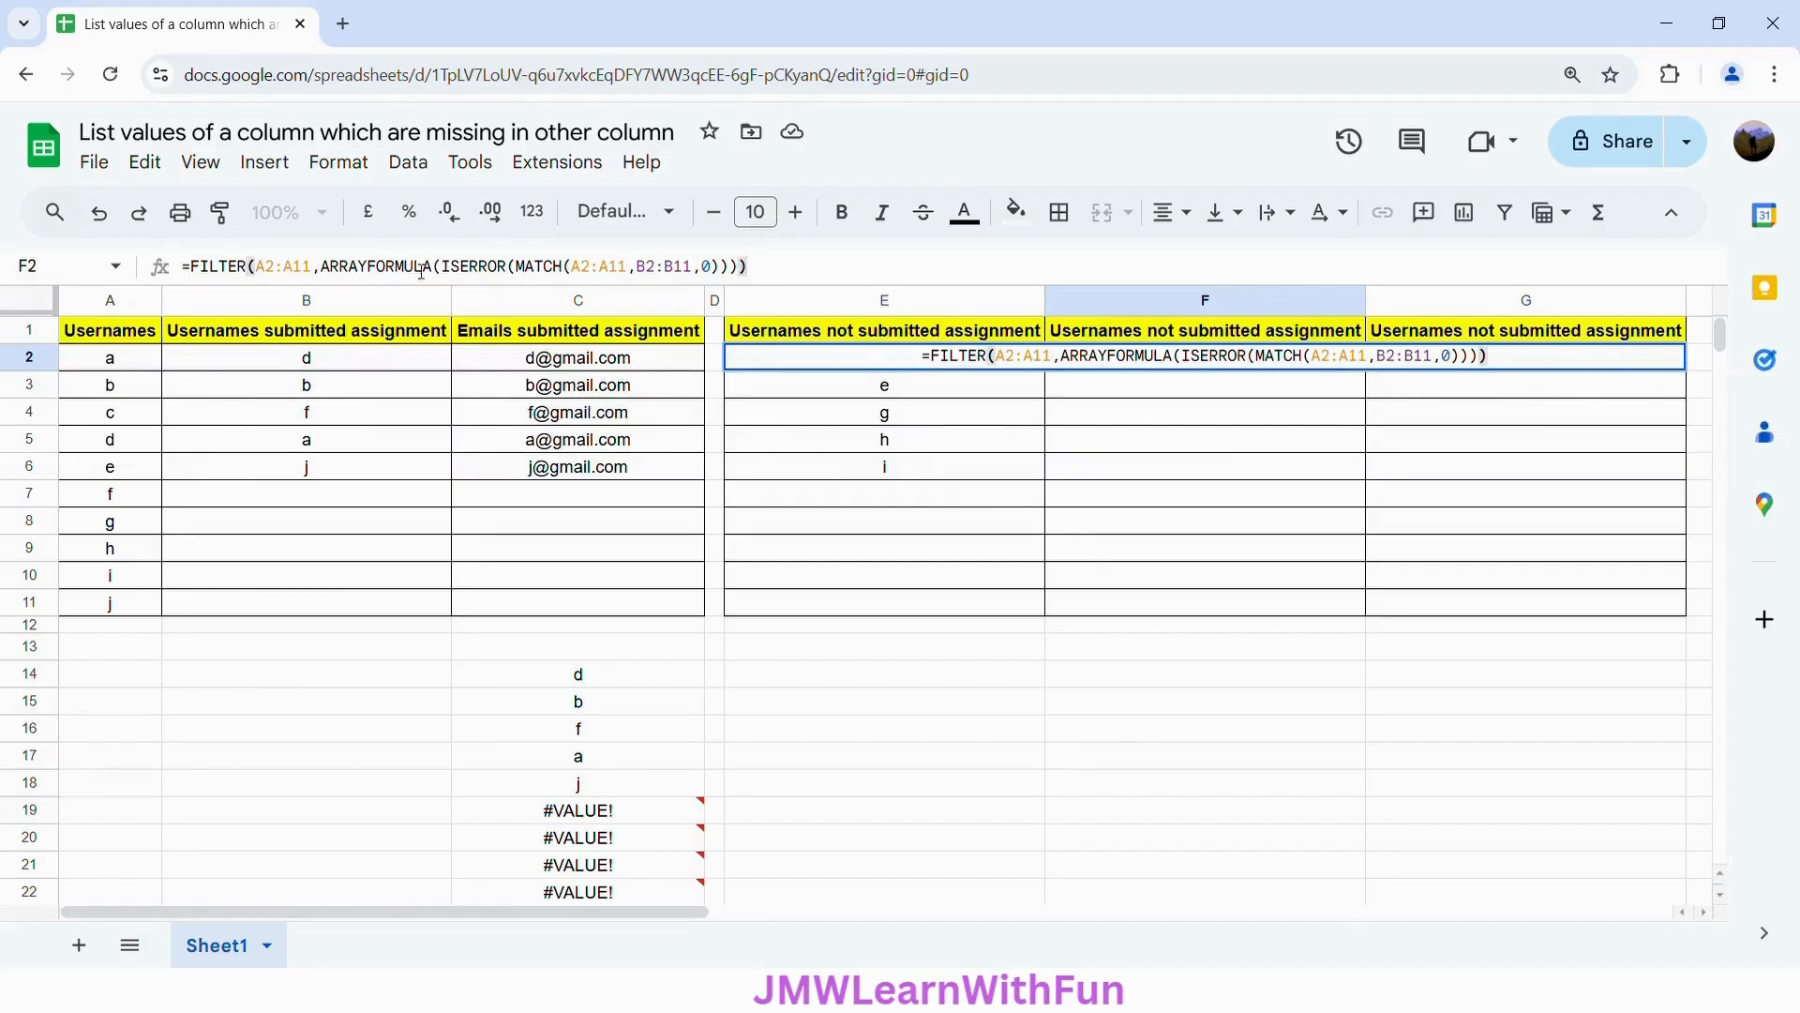
Step: Change the MATCH search range in the F2 formula from column B to C2:C11
left_click(676, 267)
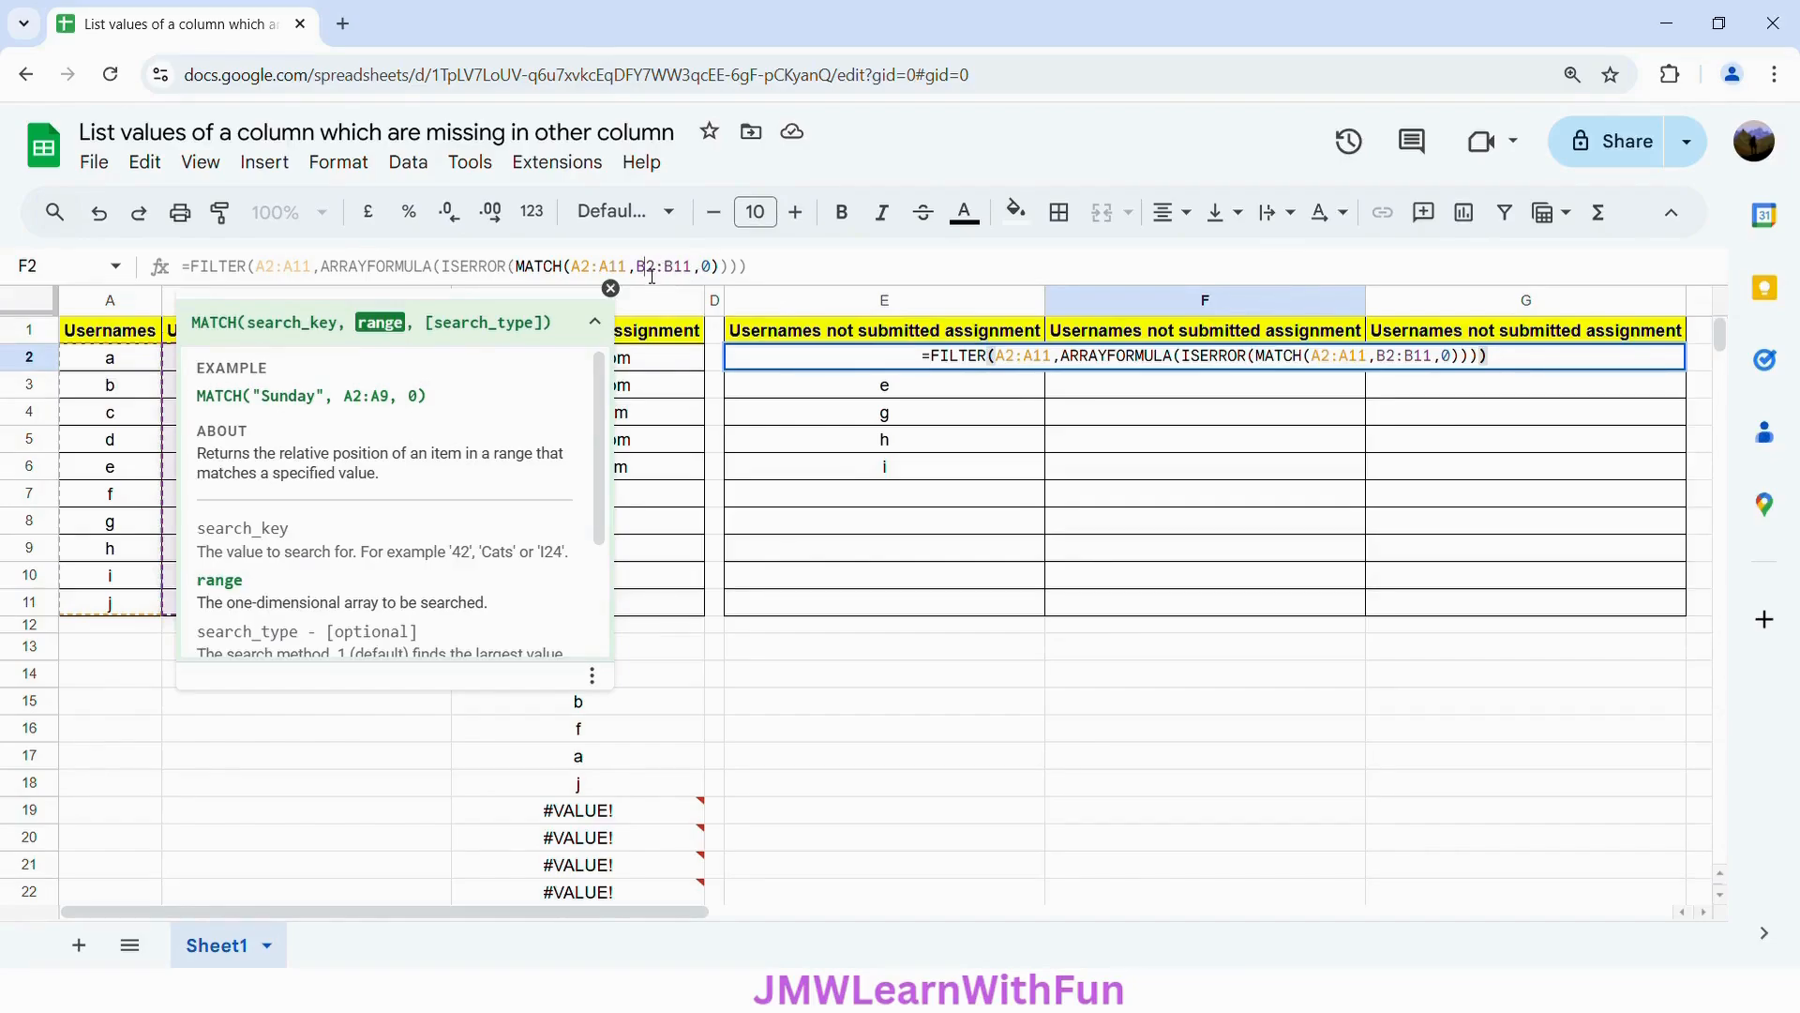
key("BackSpace")
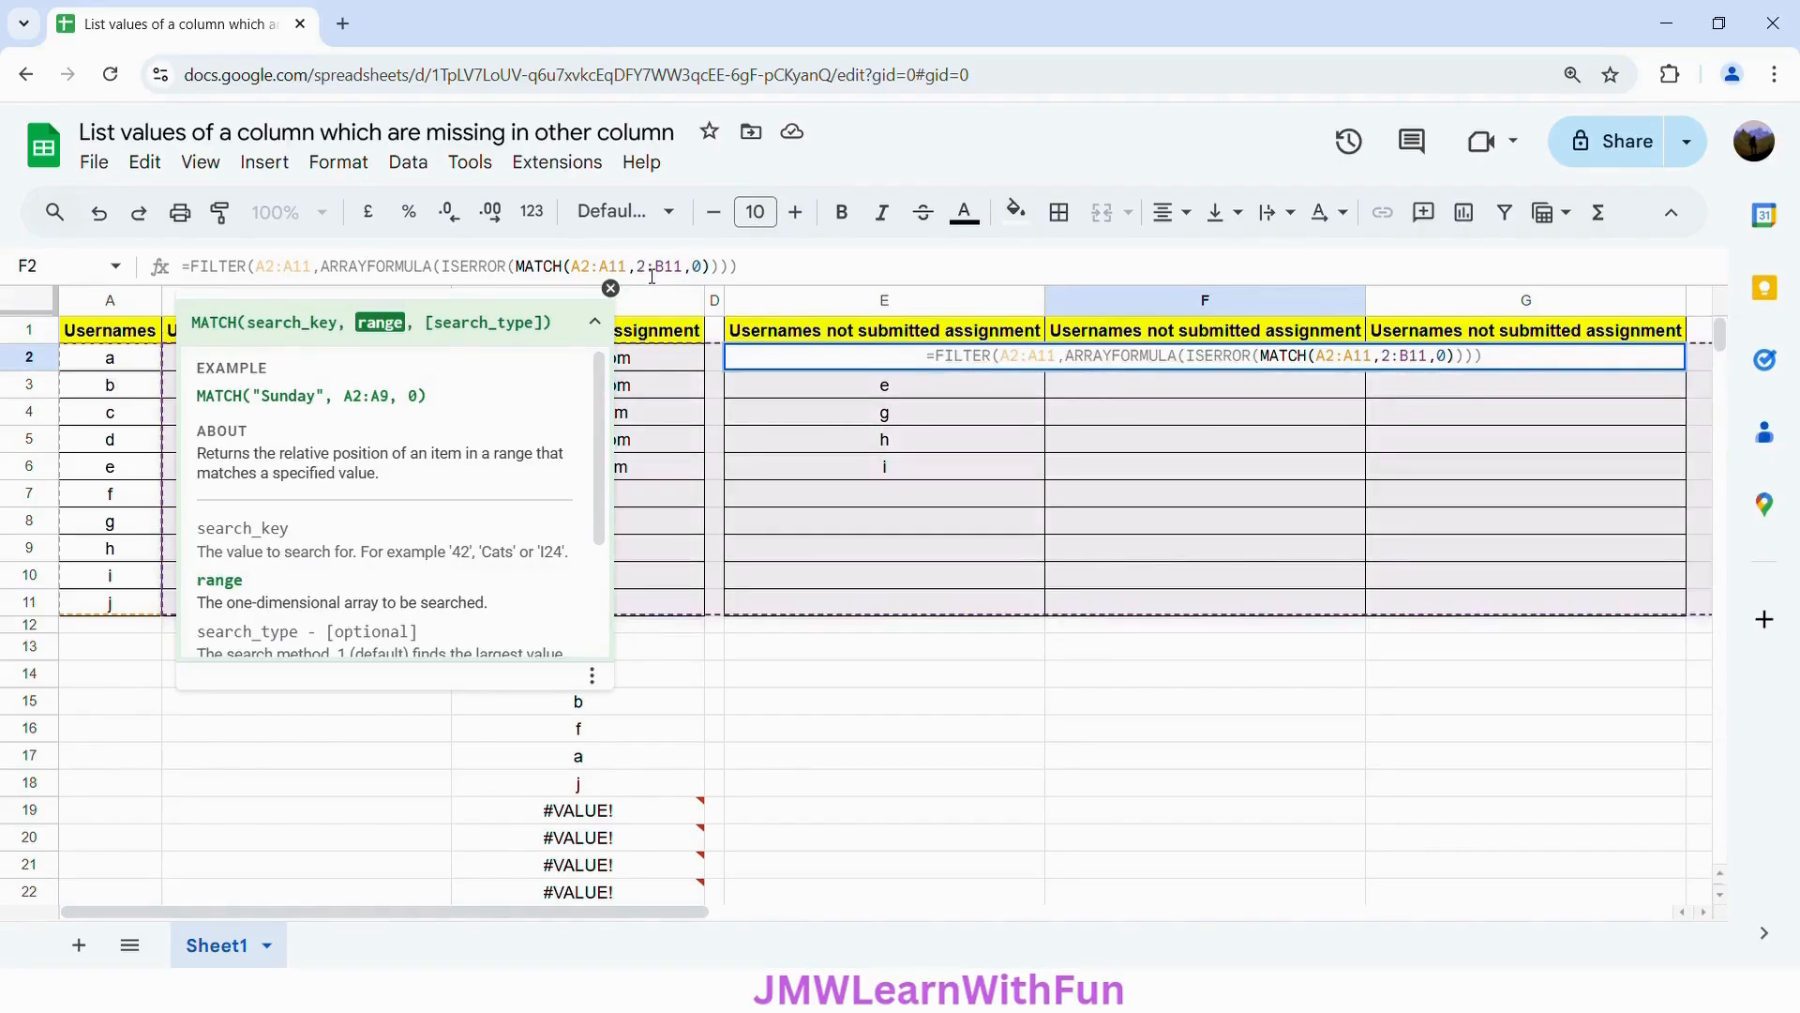
type("C")
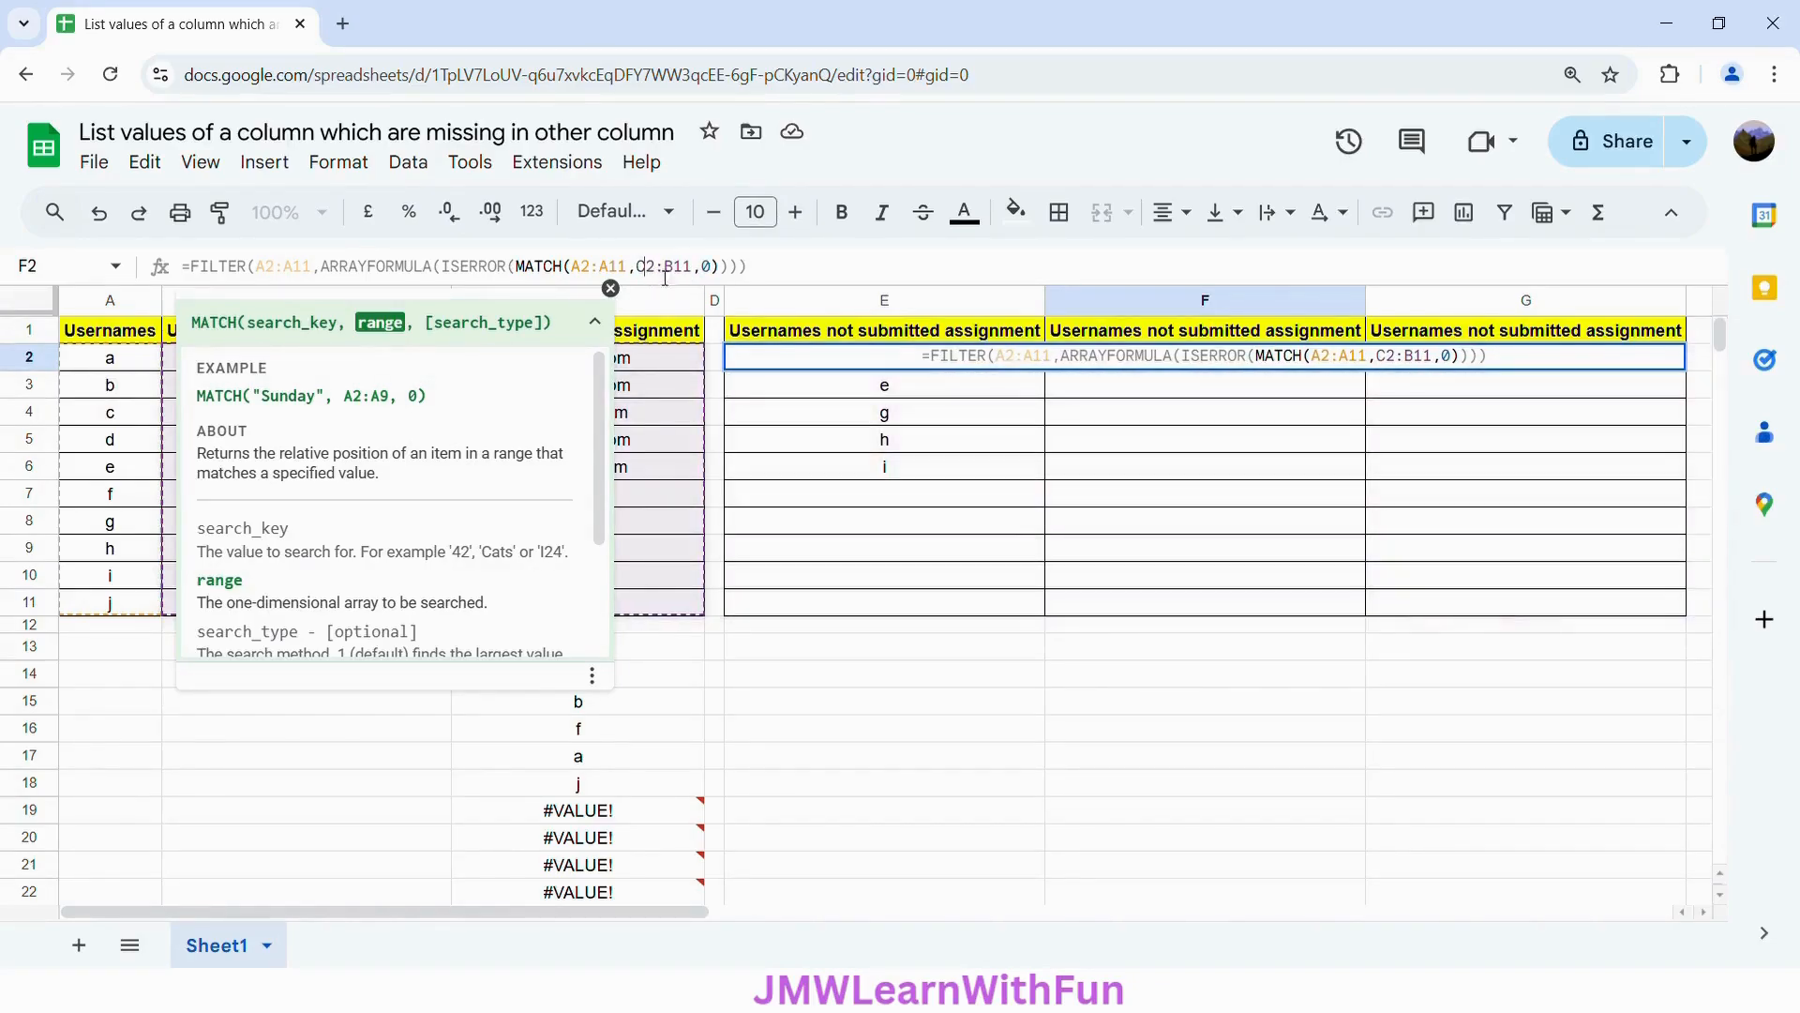
left_click(683, 272)
key("BackSpace")
type("CH(")
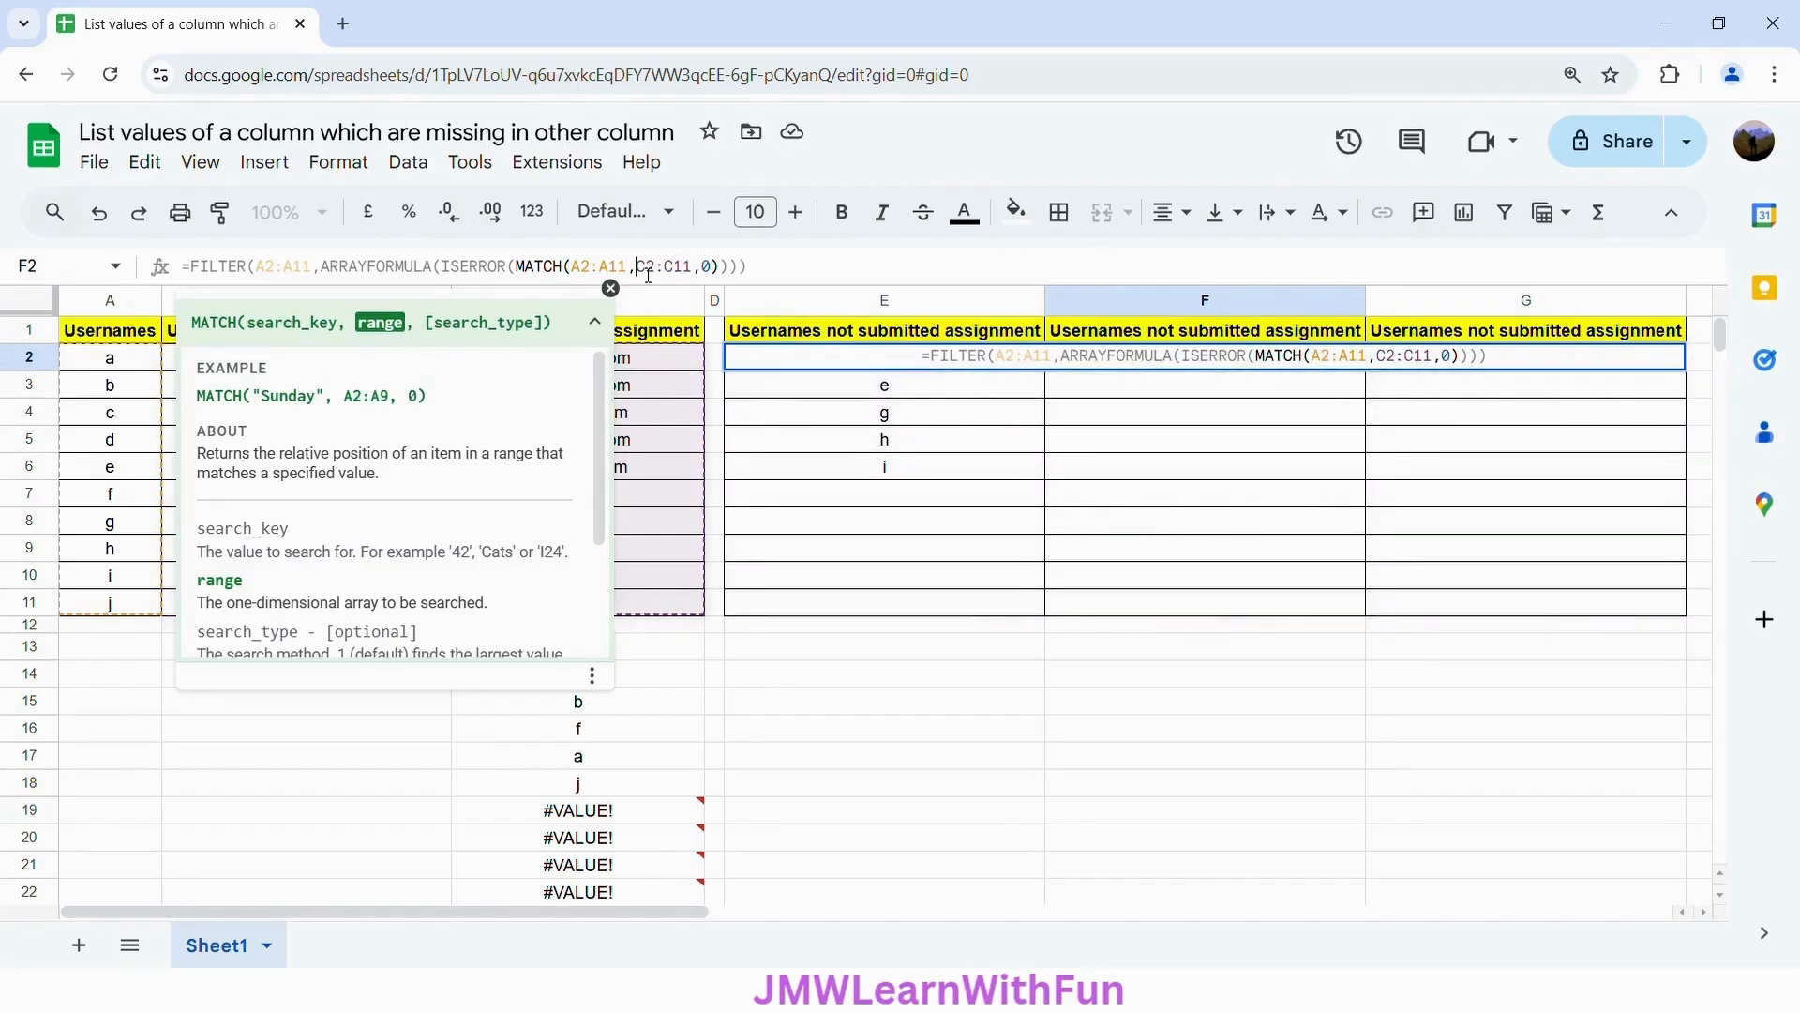
Step: Wrap the C2:C11 search range in the F2 formula's MATCH with ARRAYFORMULA(SPLIT()), closing both functions before the search type
type("A2:A11,ARRAYF")
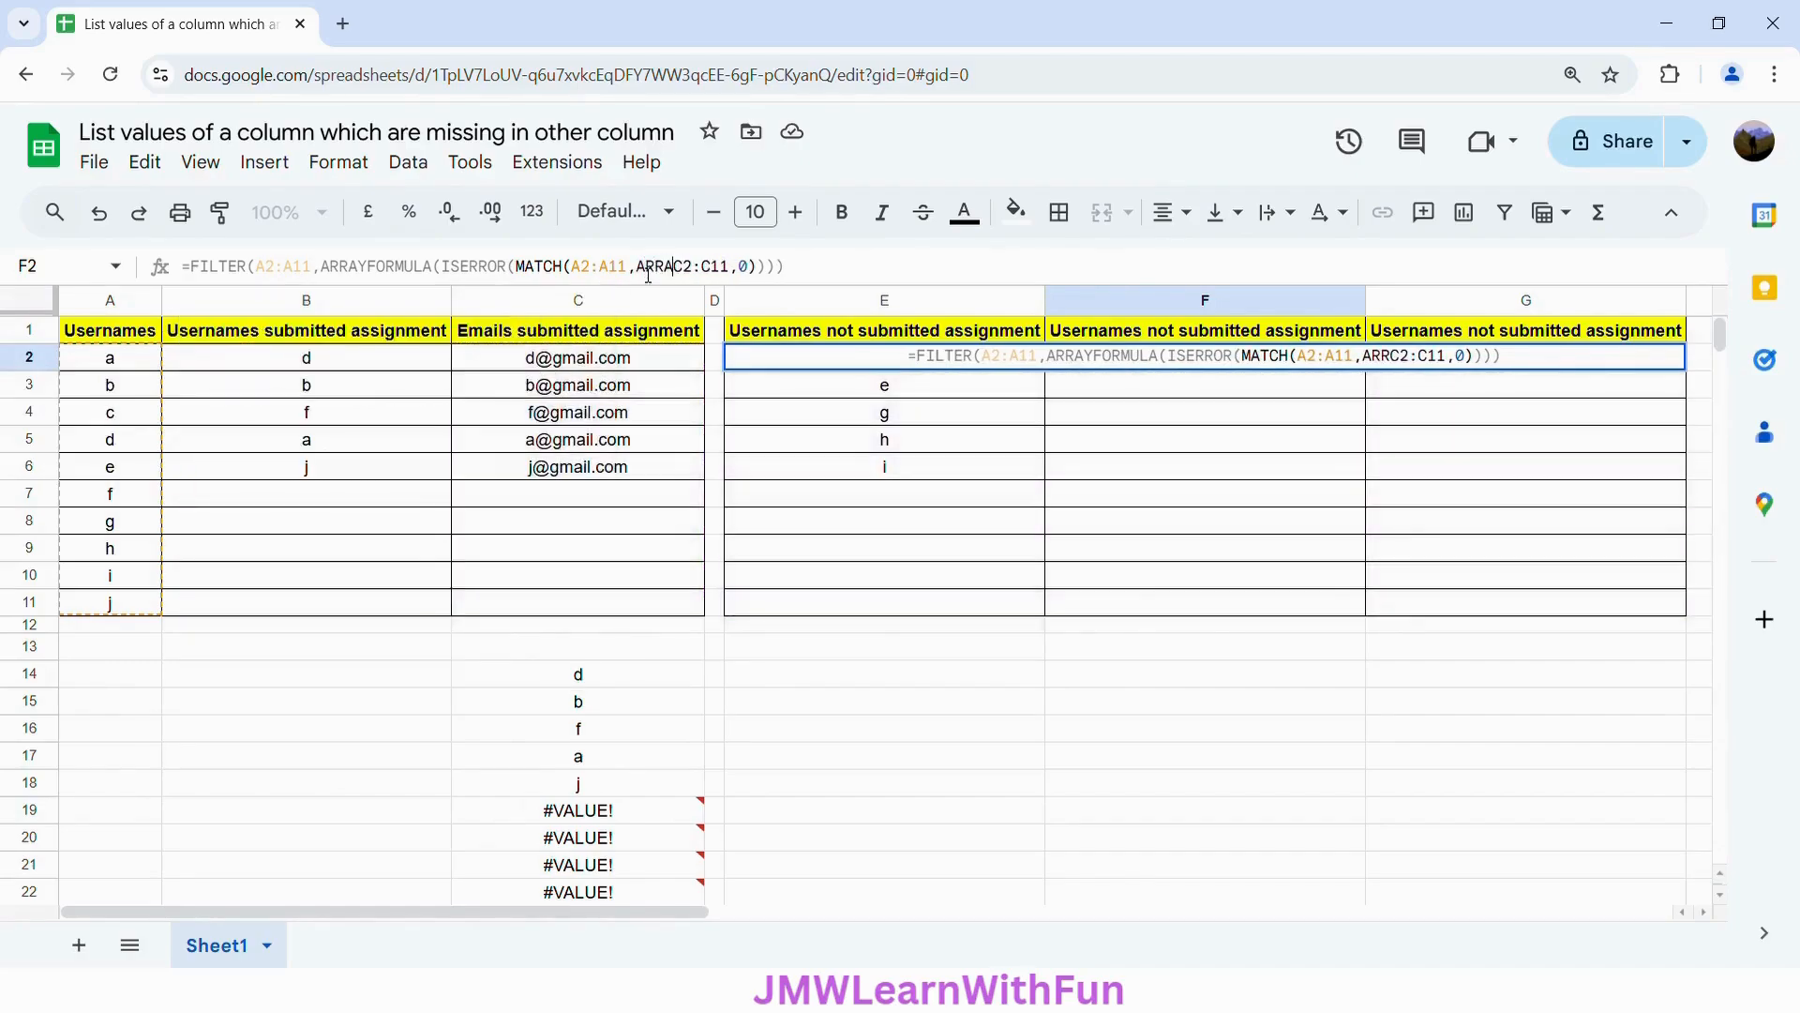
type("ORMULA")
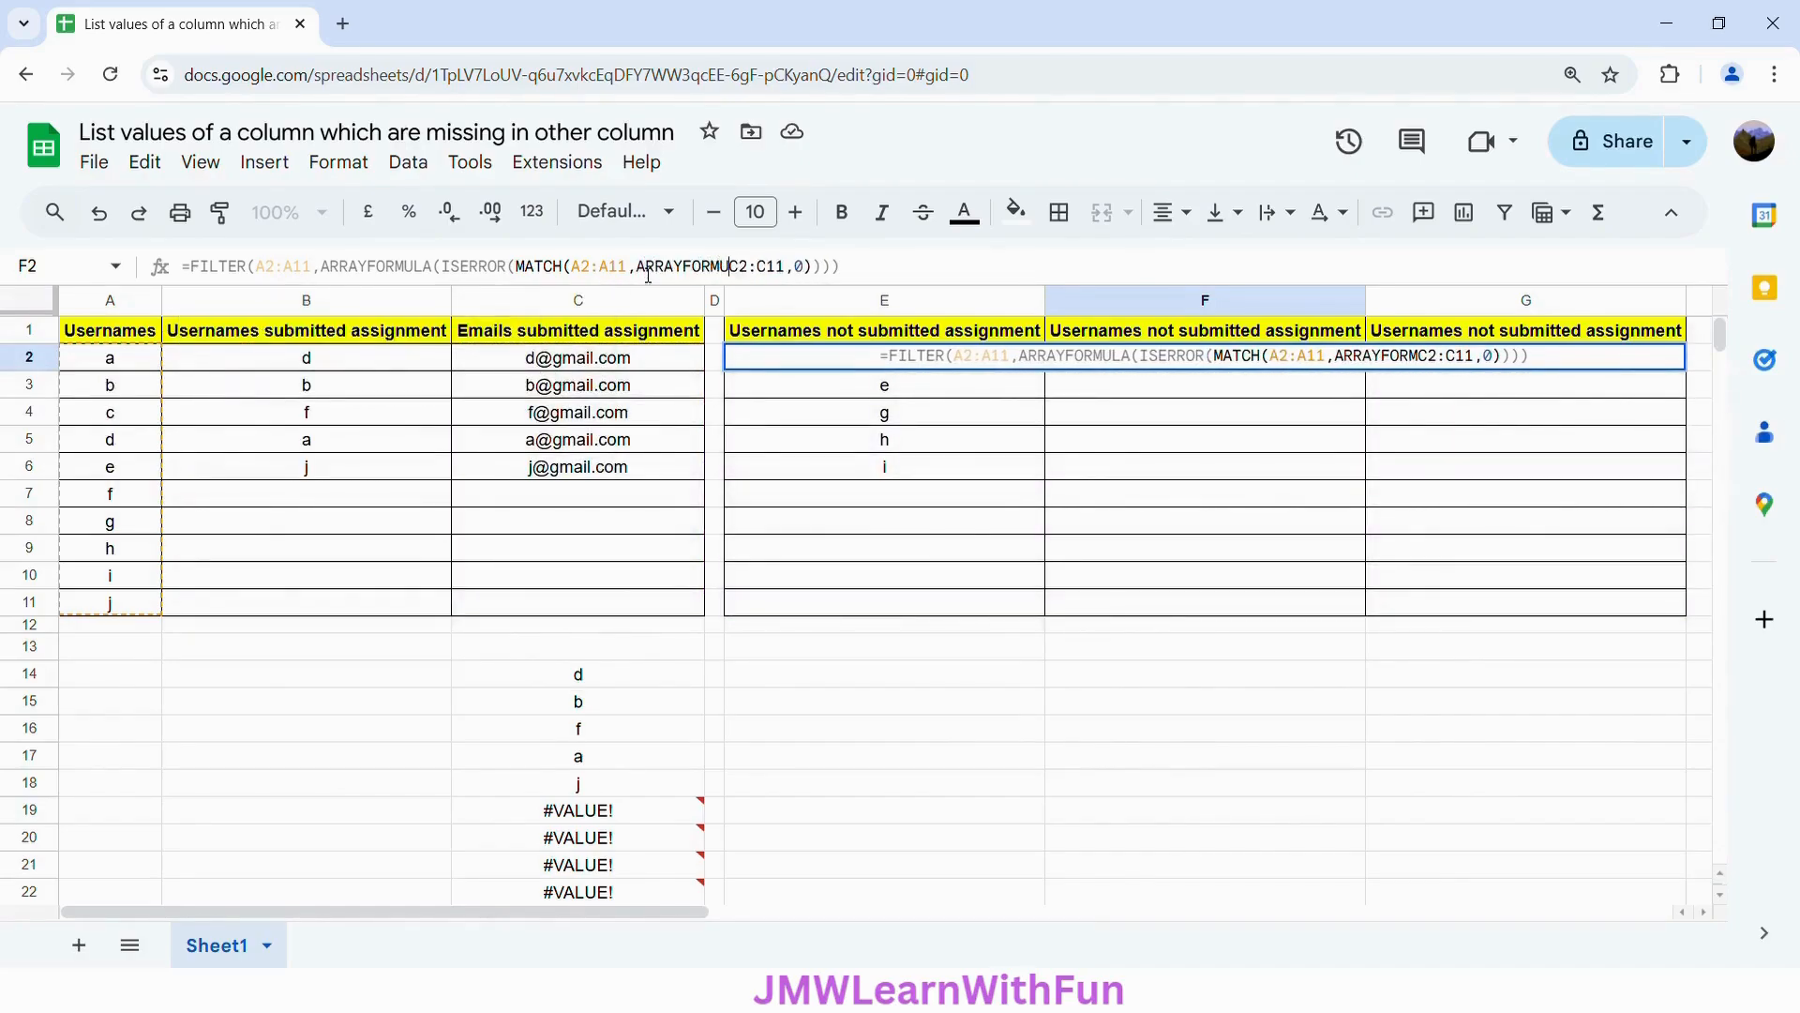
type("(")
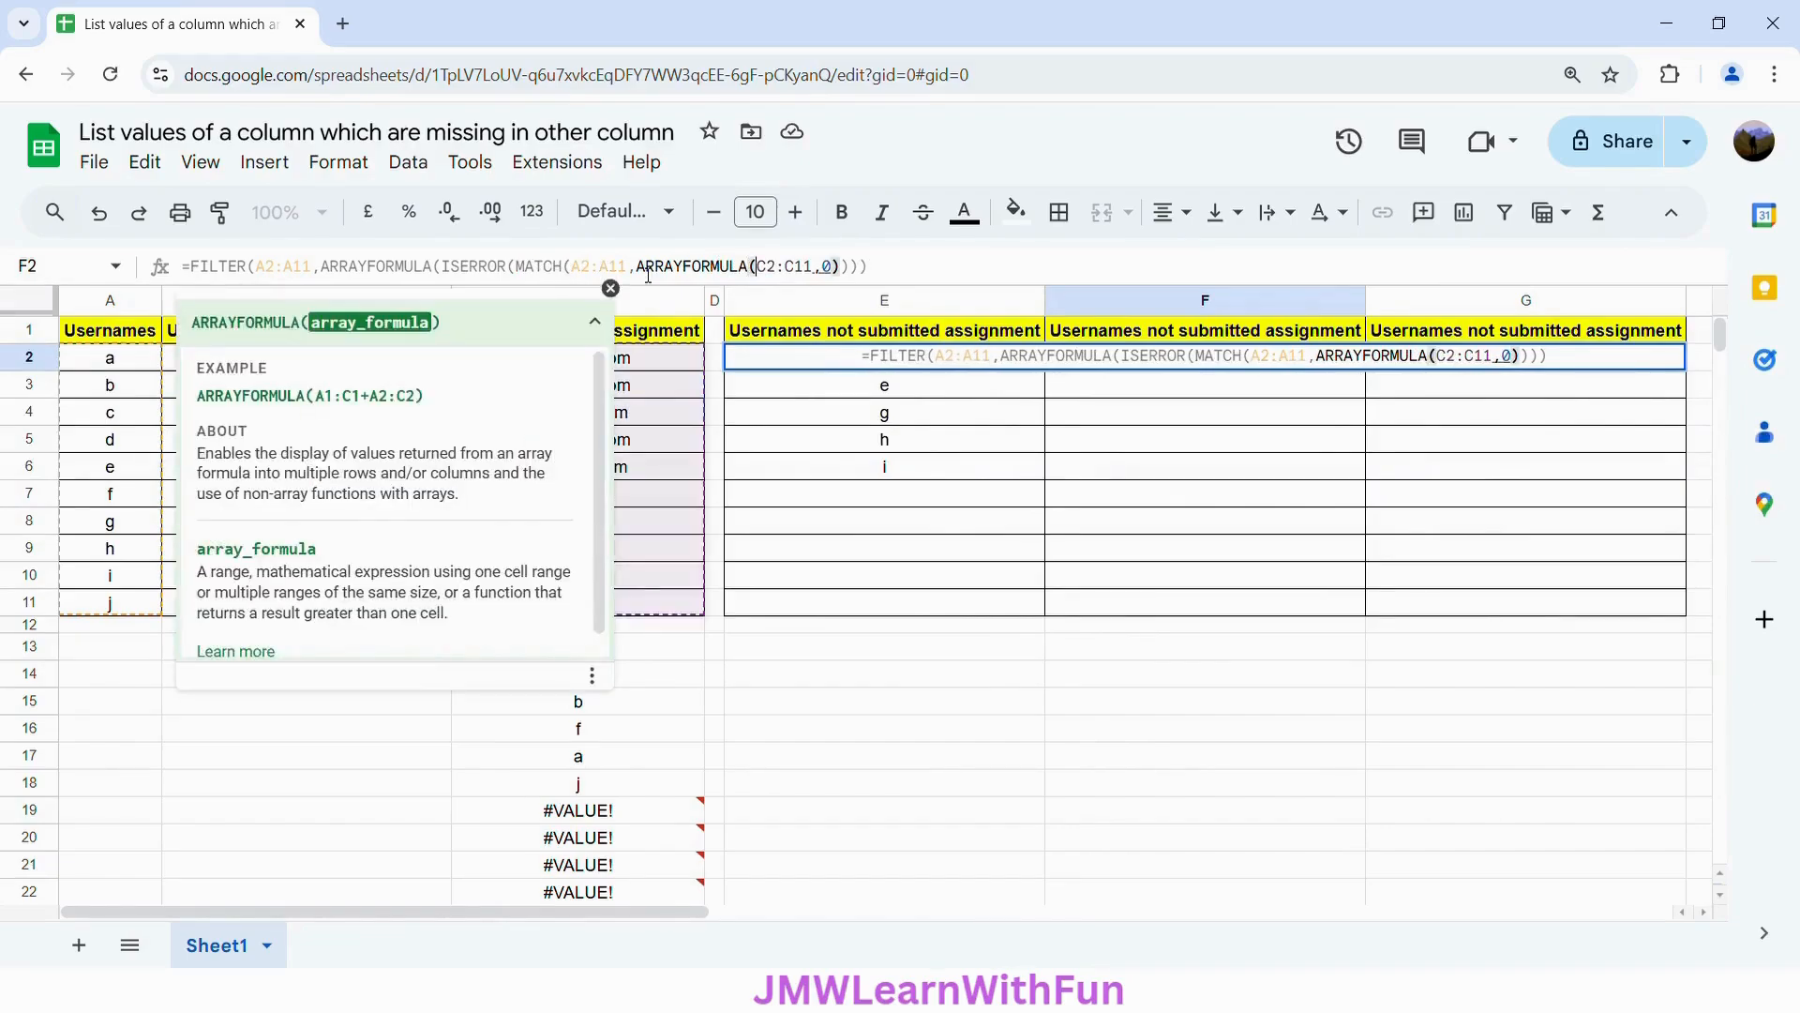
type("SPLIT")
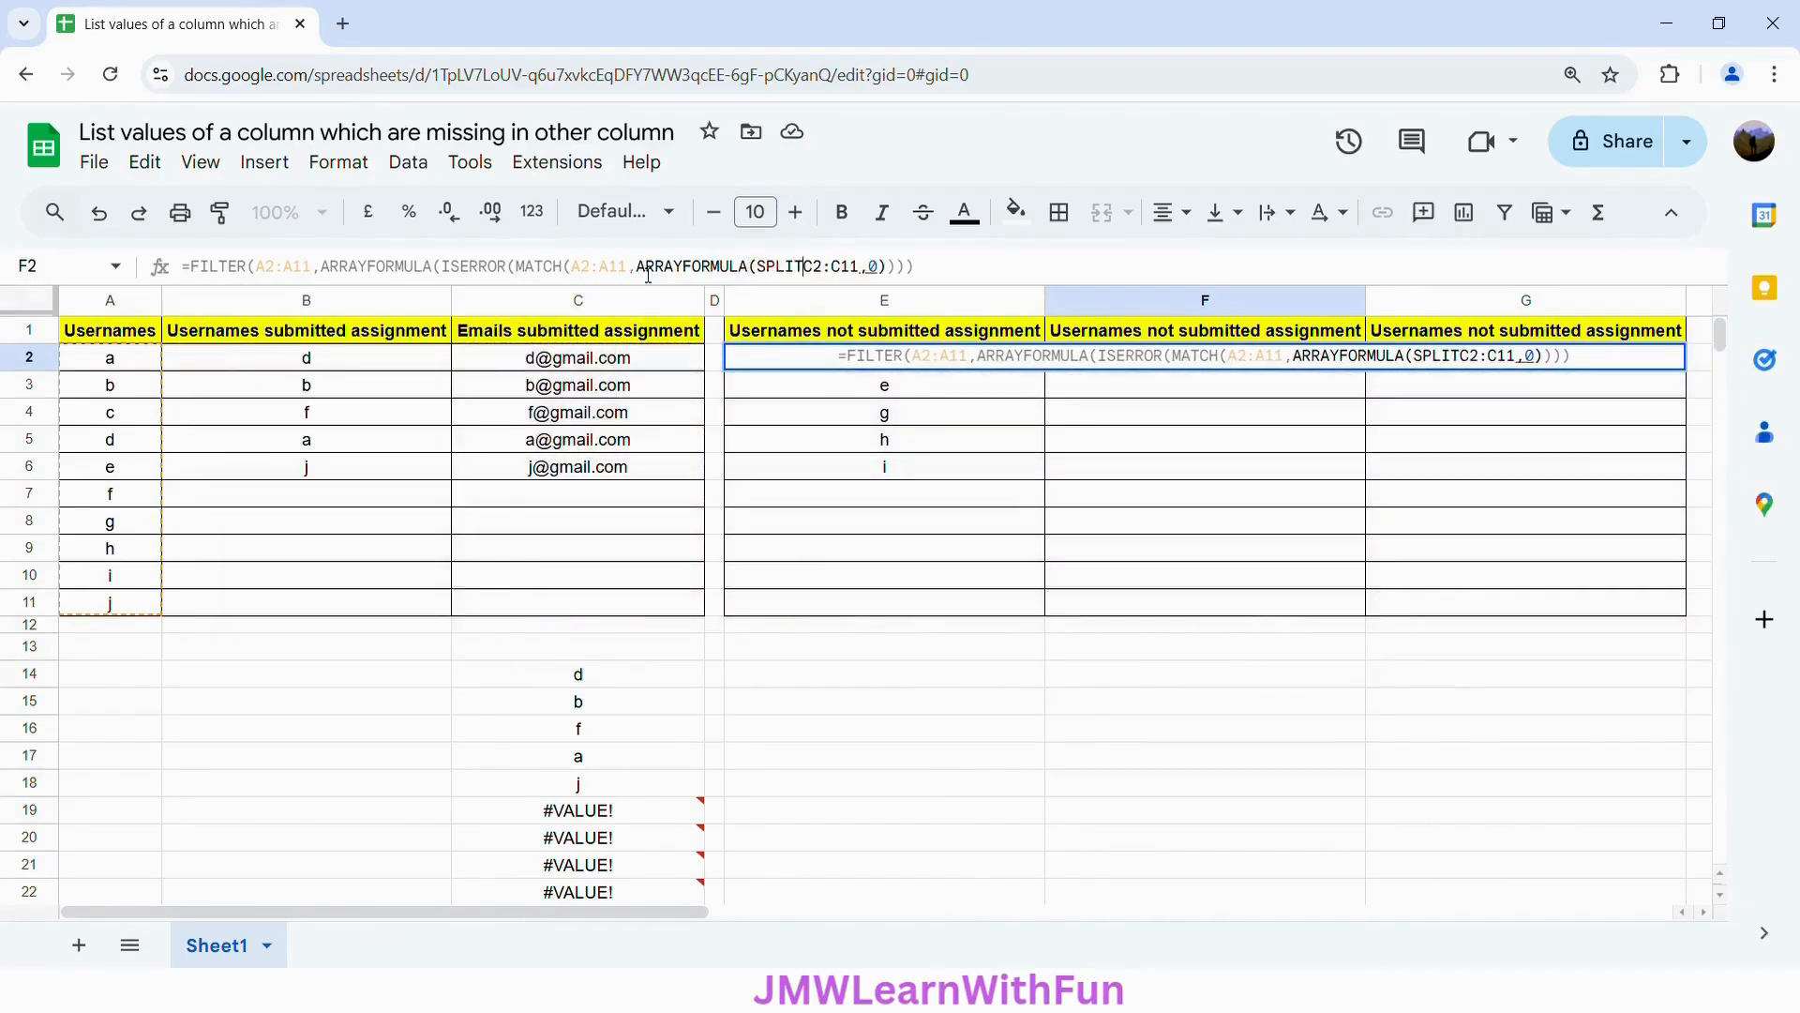
type("(")
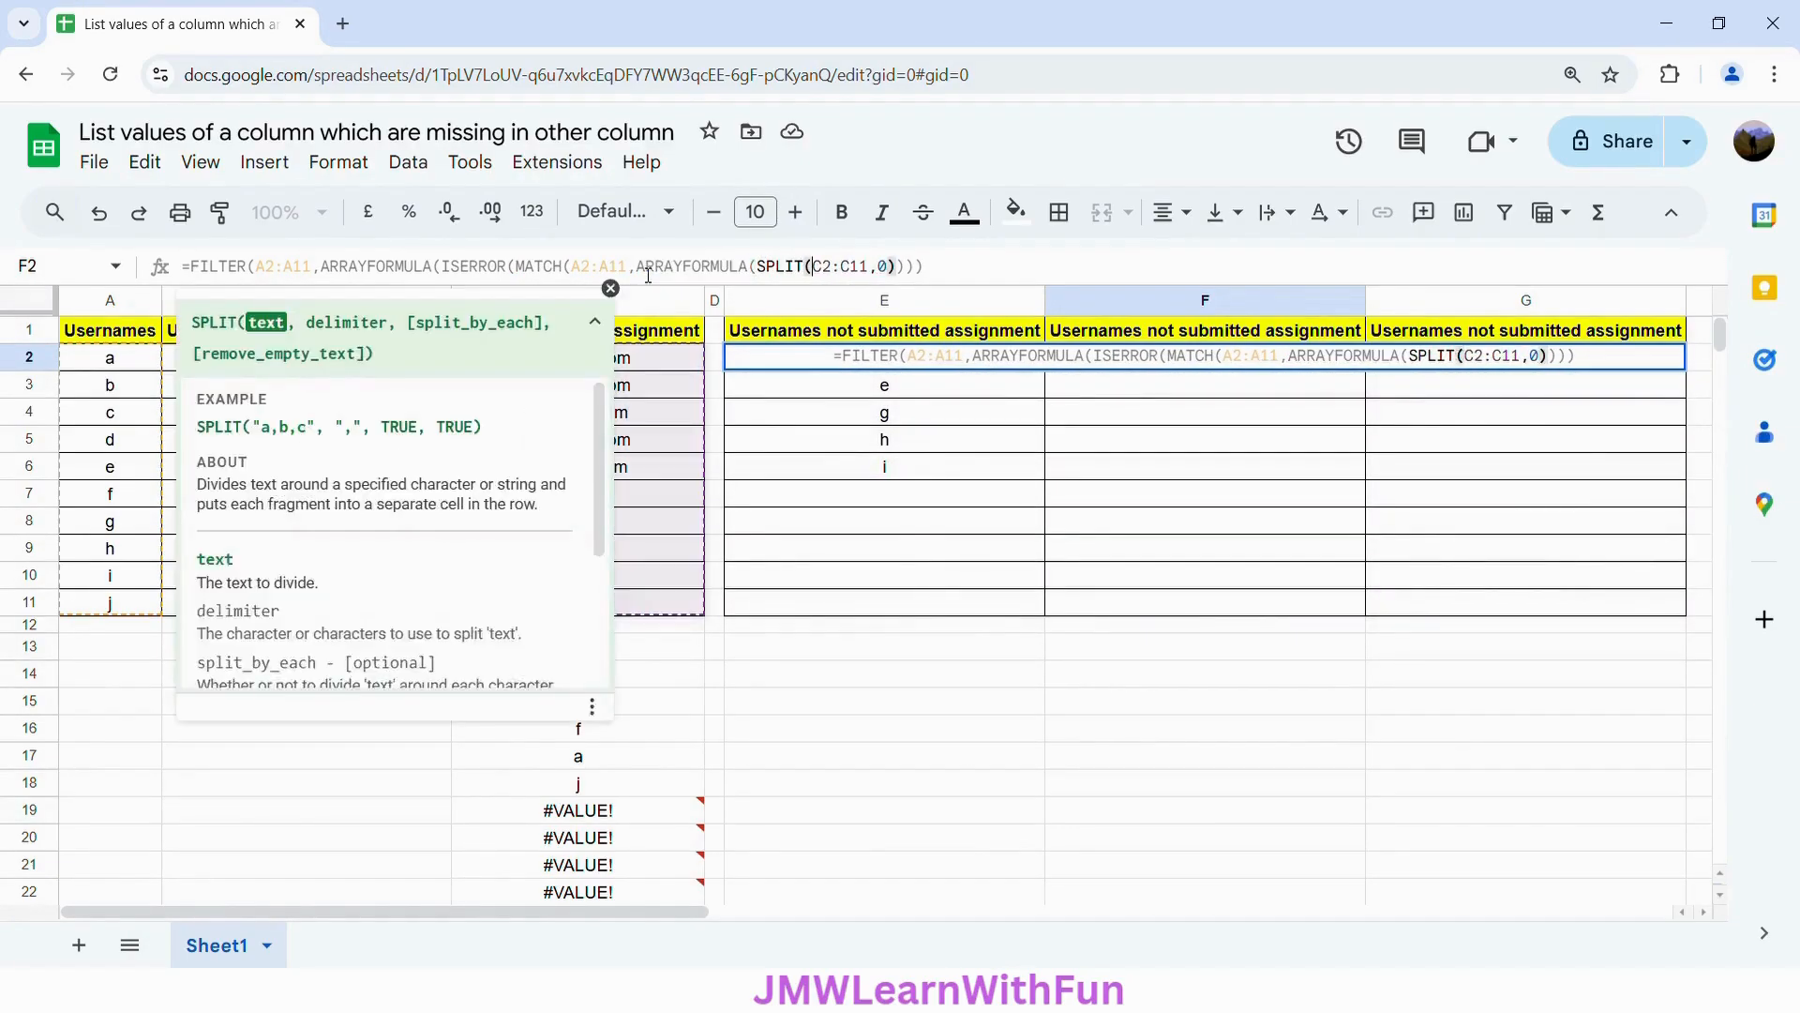
left_click(872, 270)
type("))")
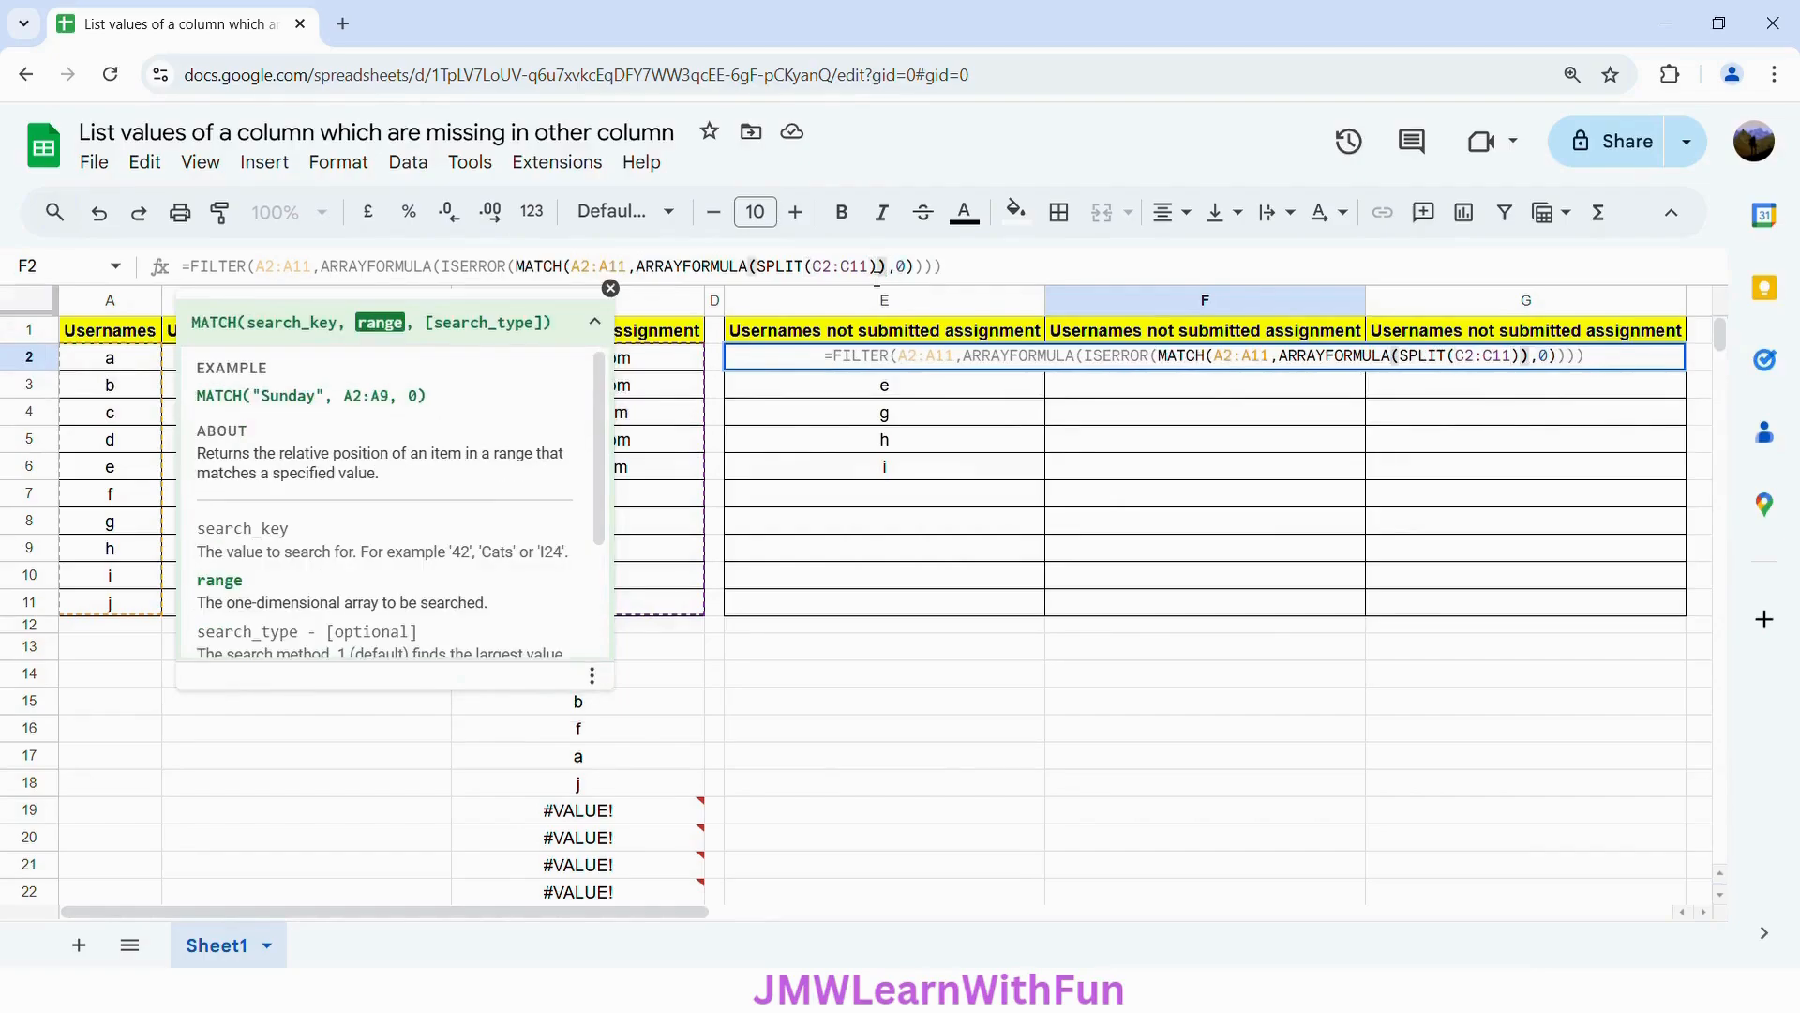
left_click(875, 272)
type(",")
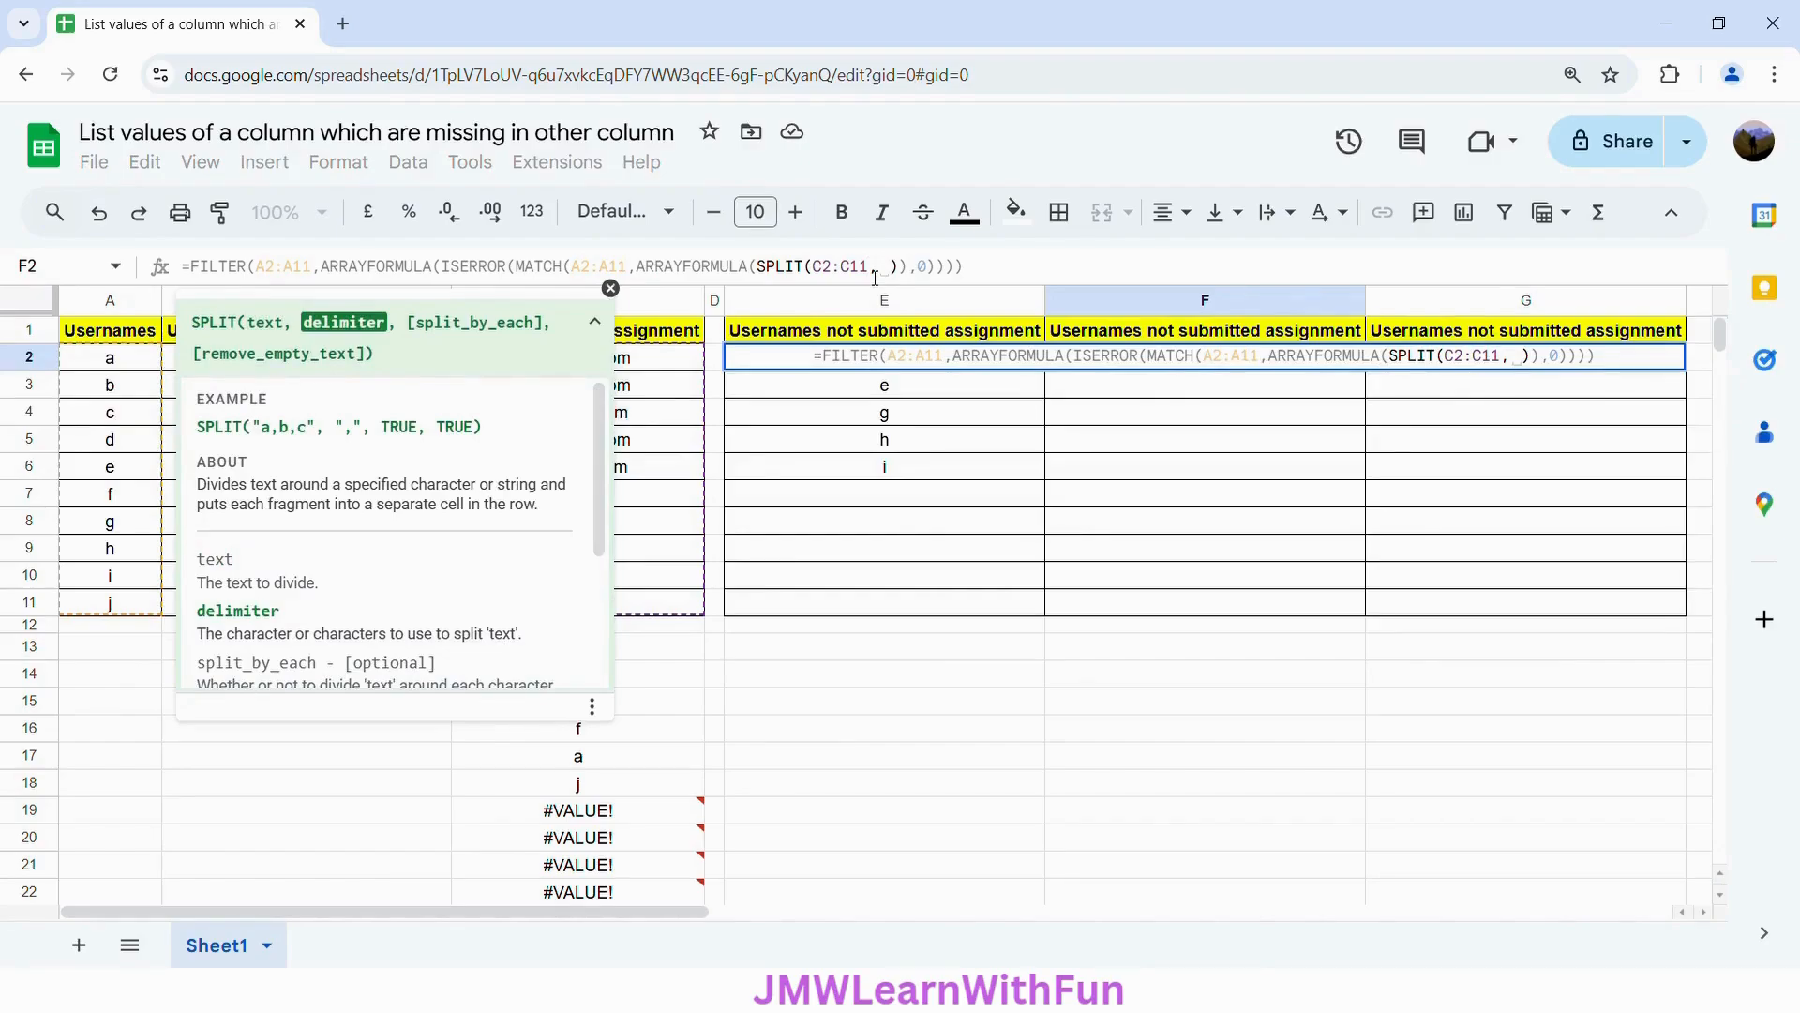
key("BackSpace")
type("\"")
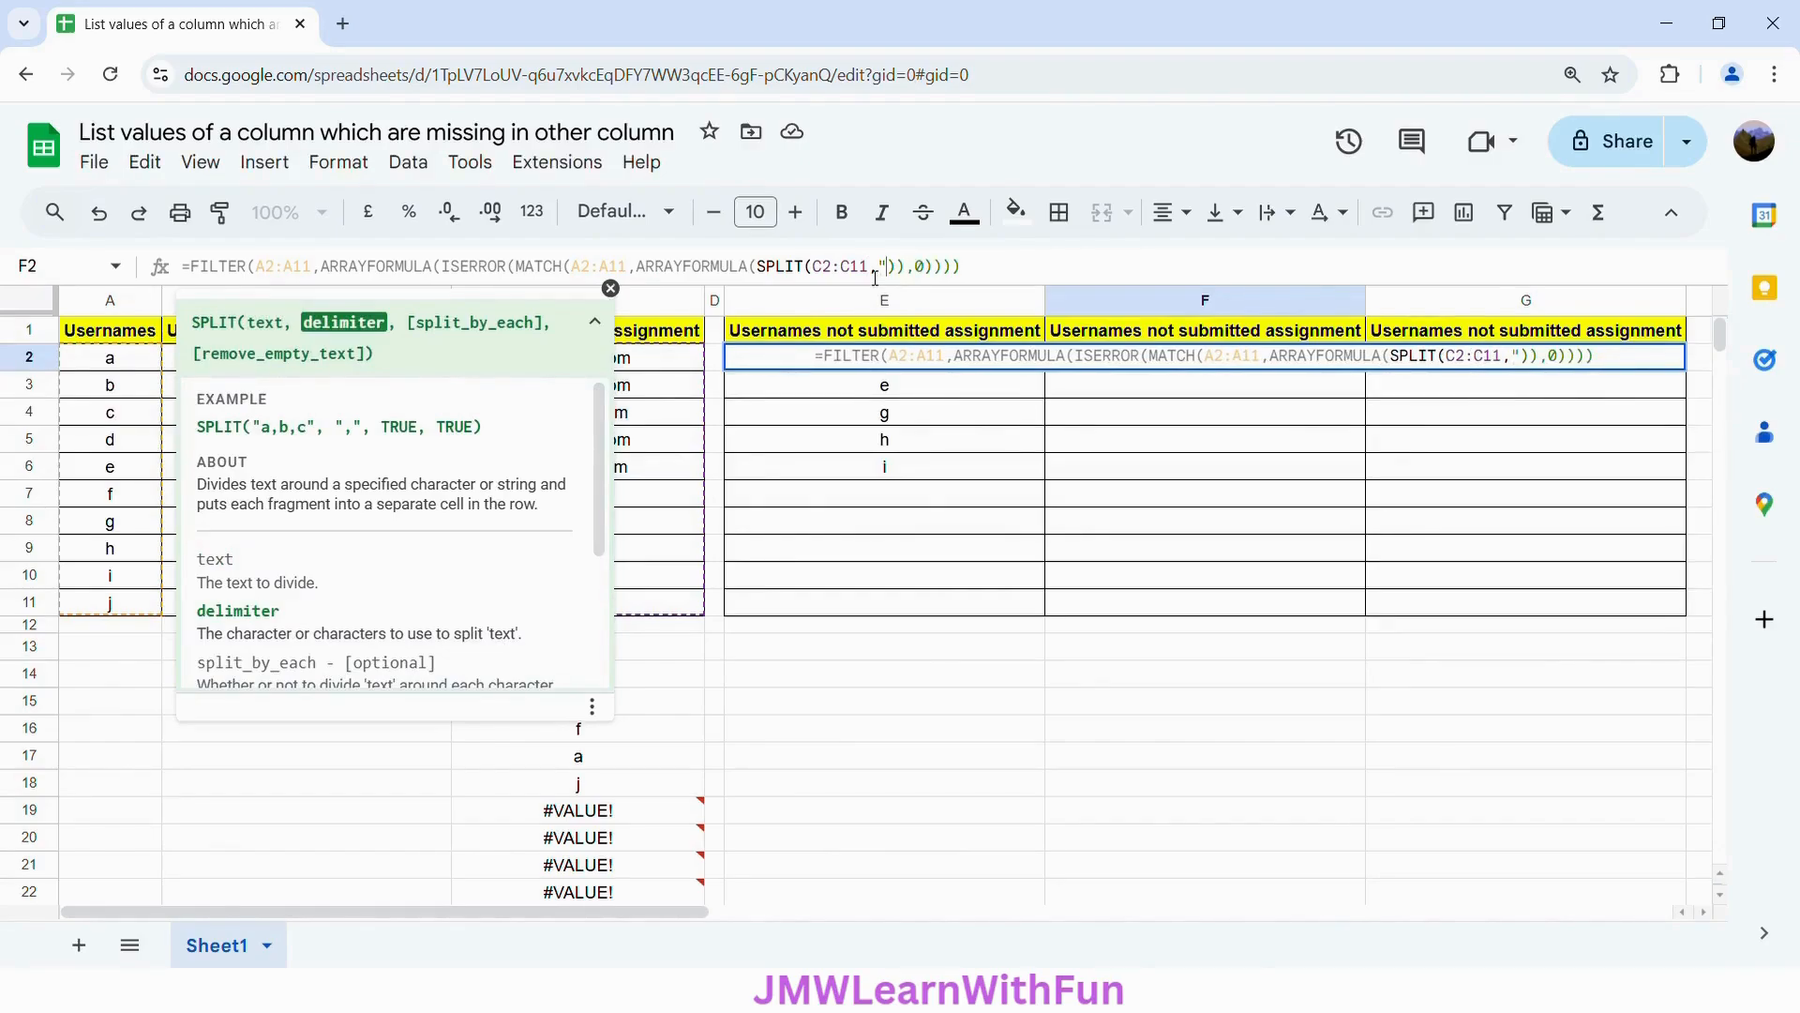
type("@")
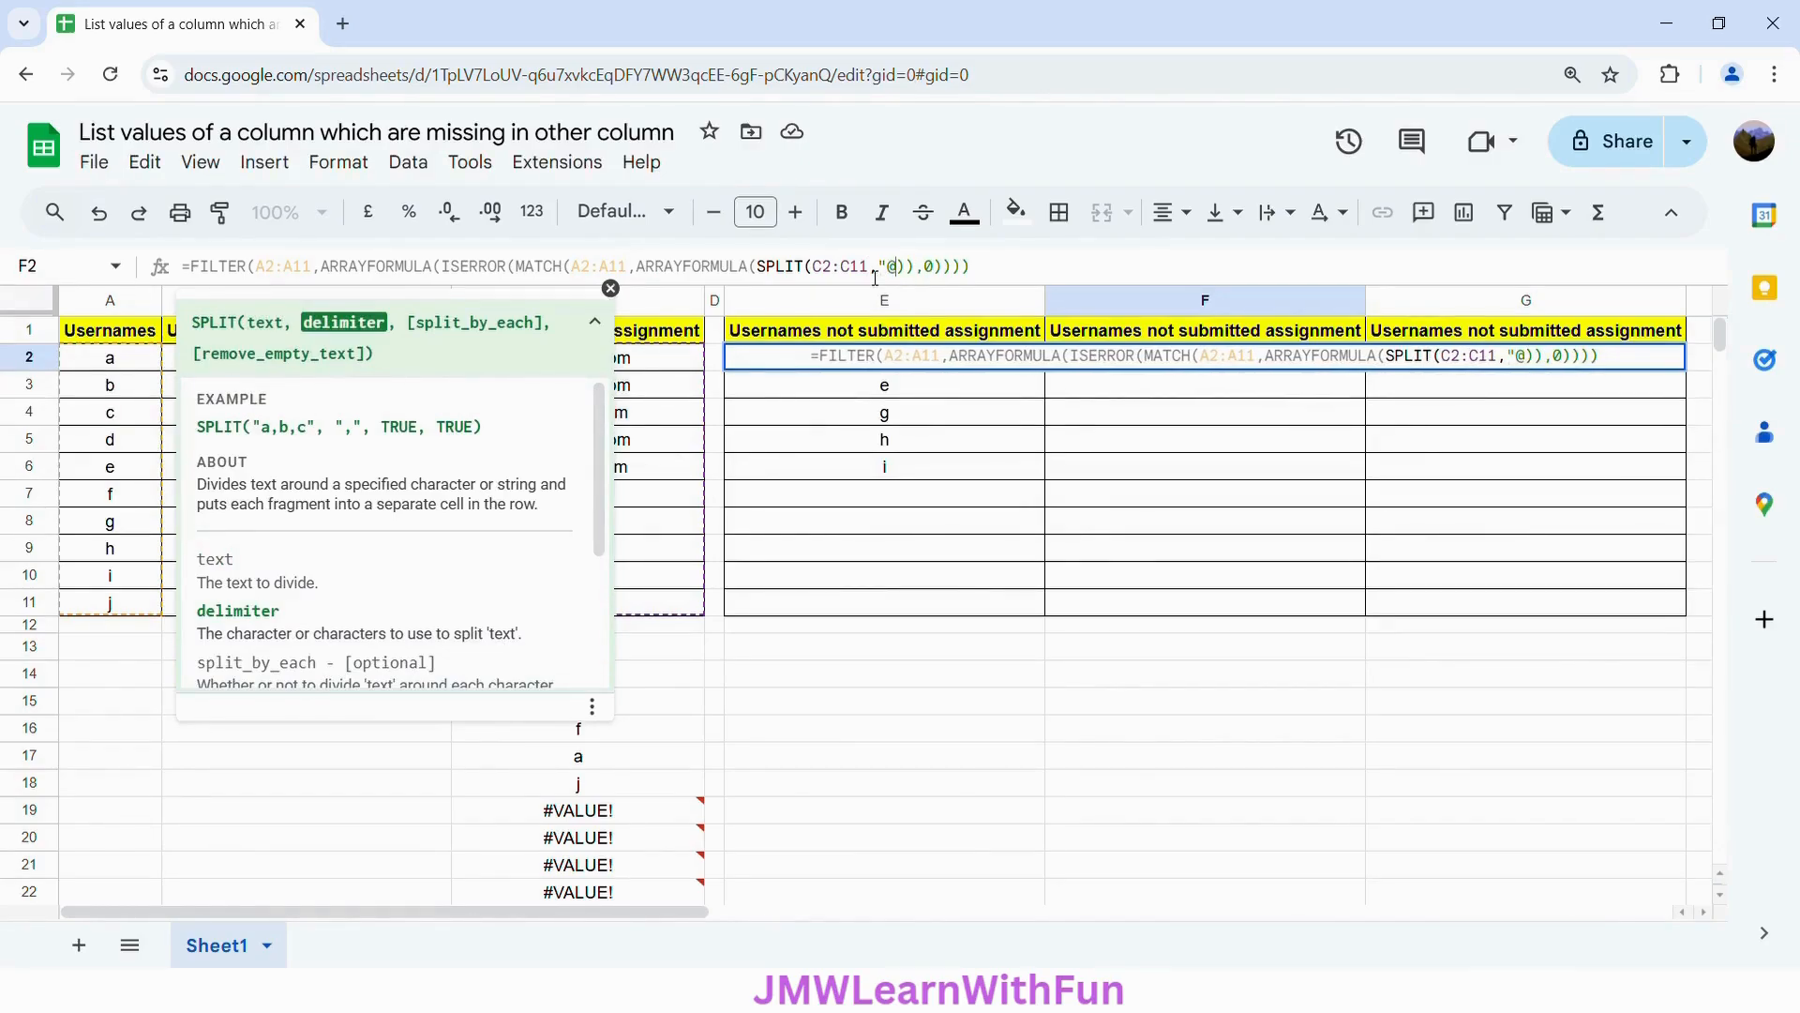
type("gmail.c")
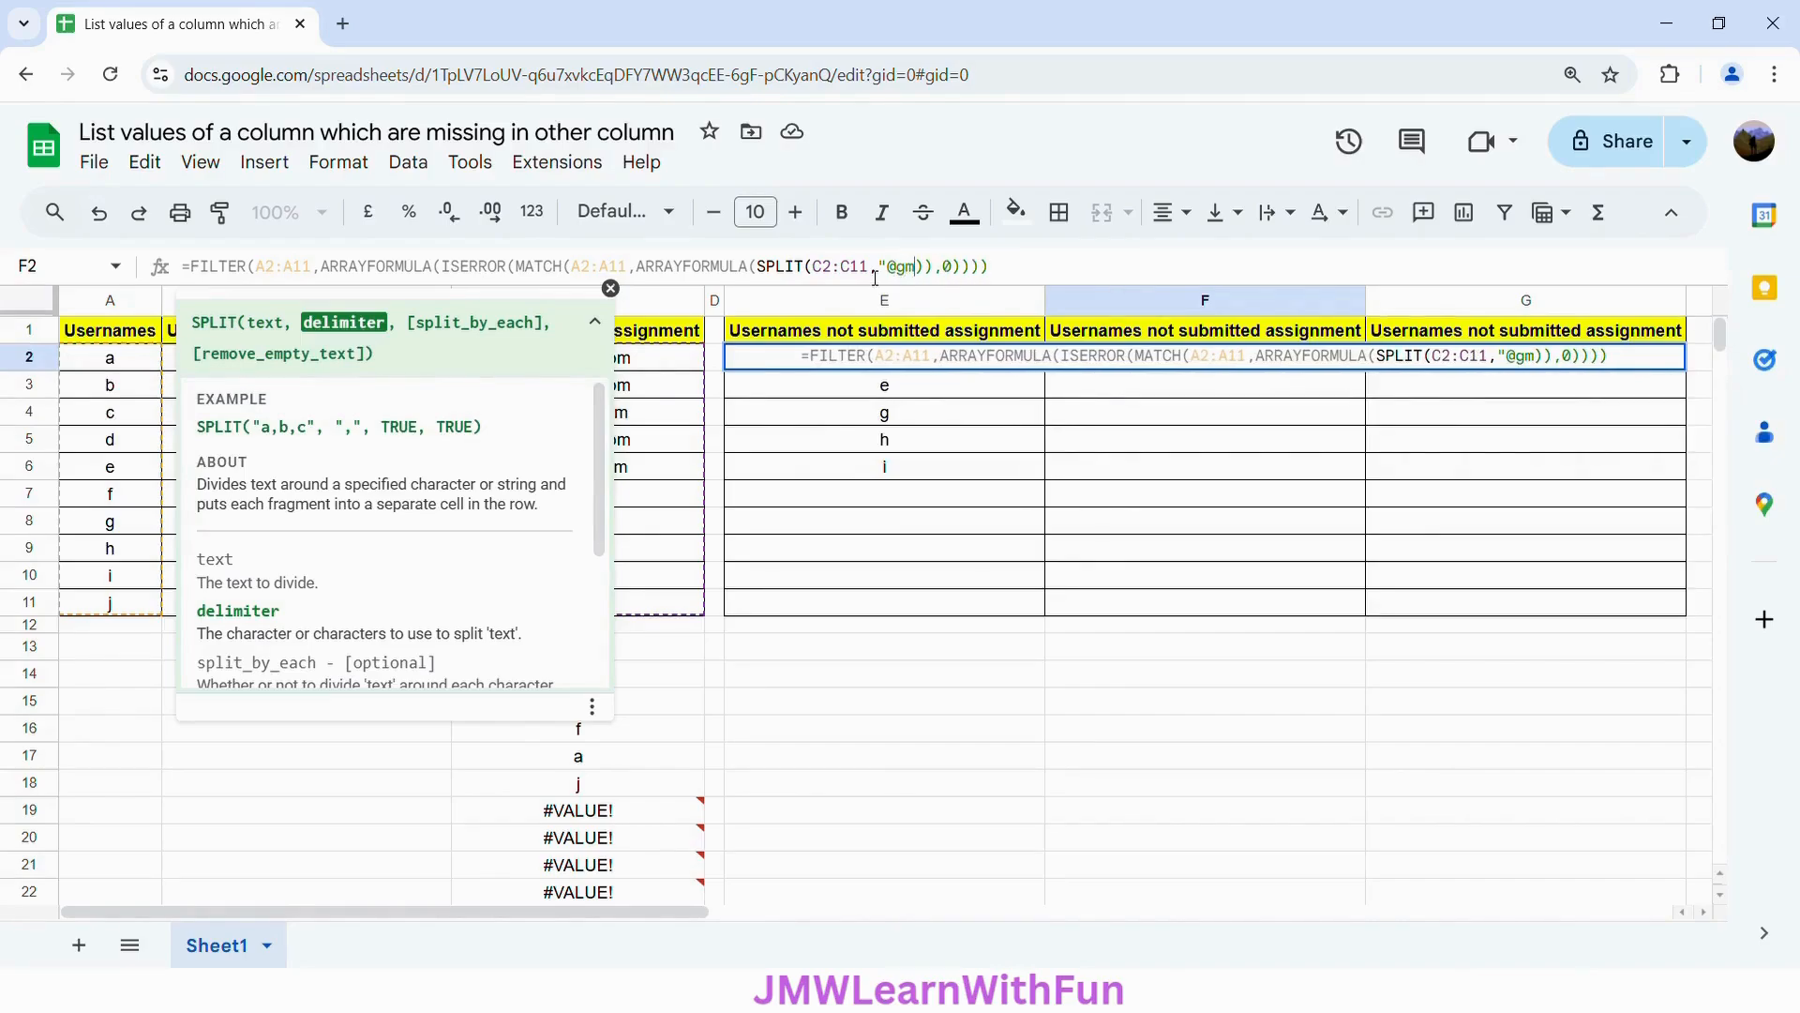
type("om\"")
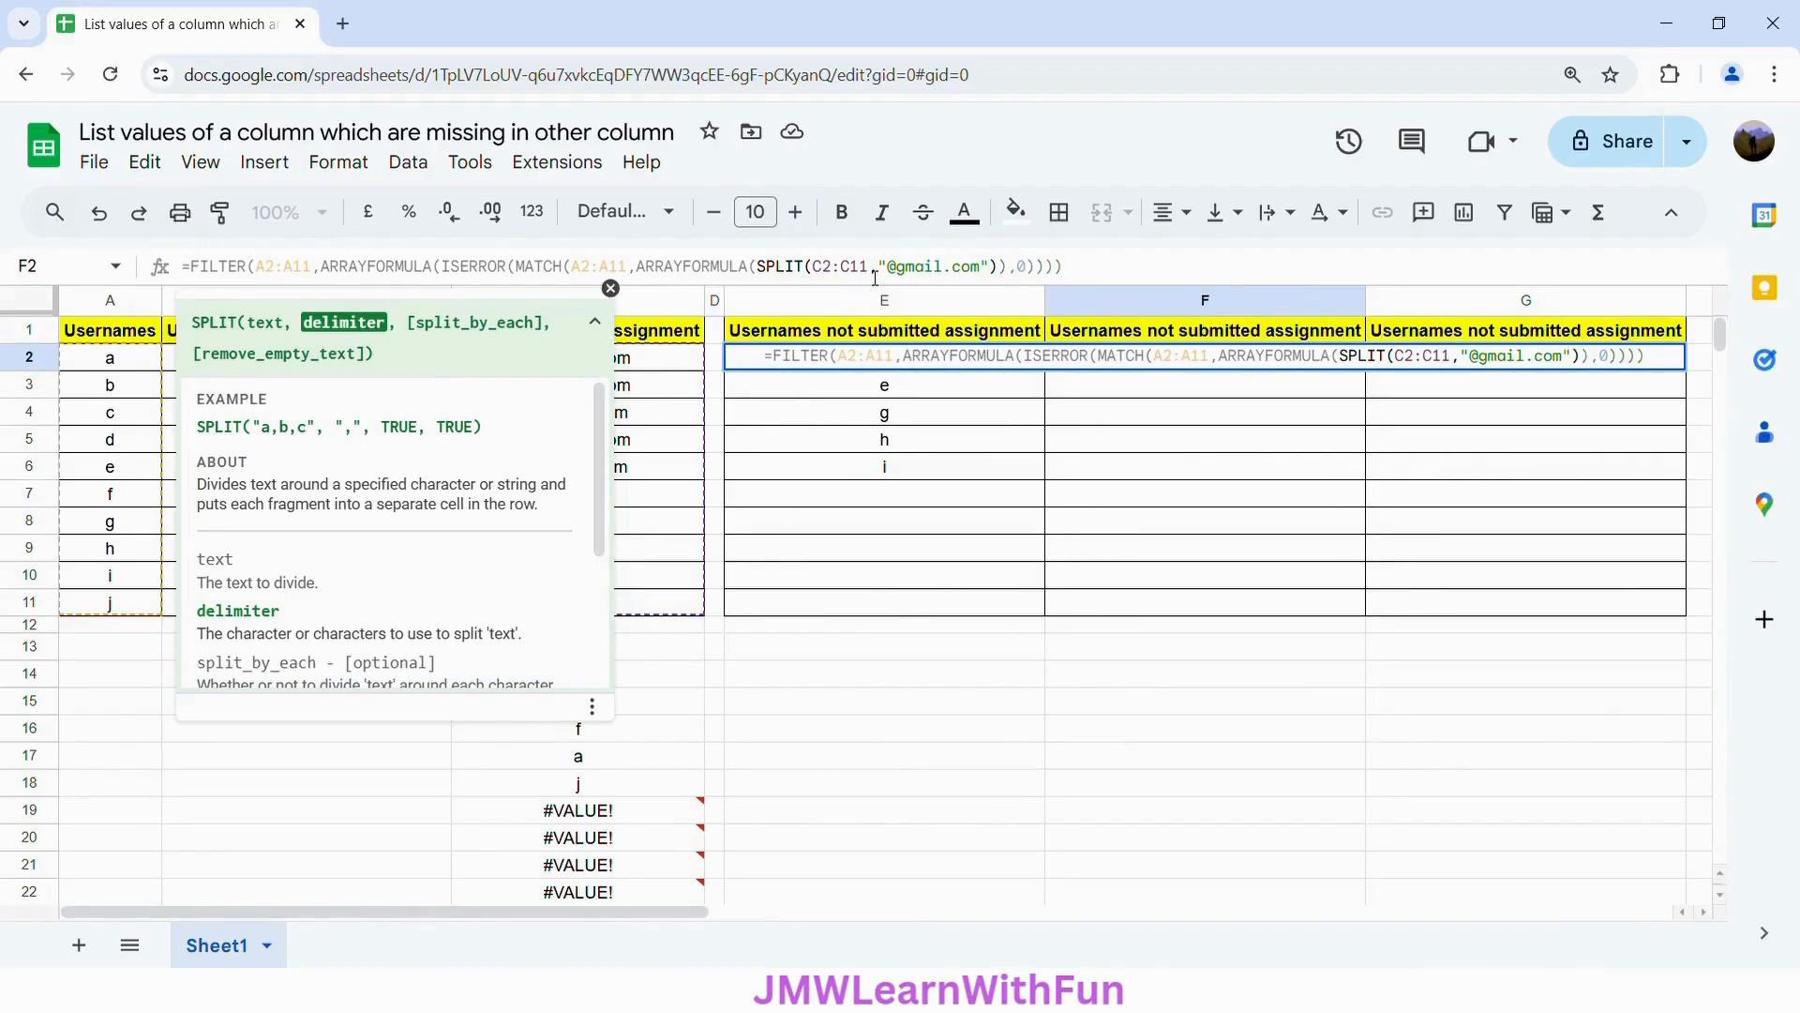
type(",0")
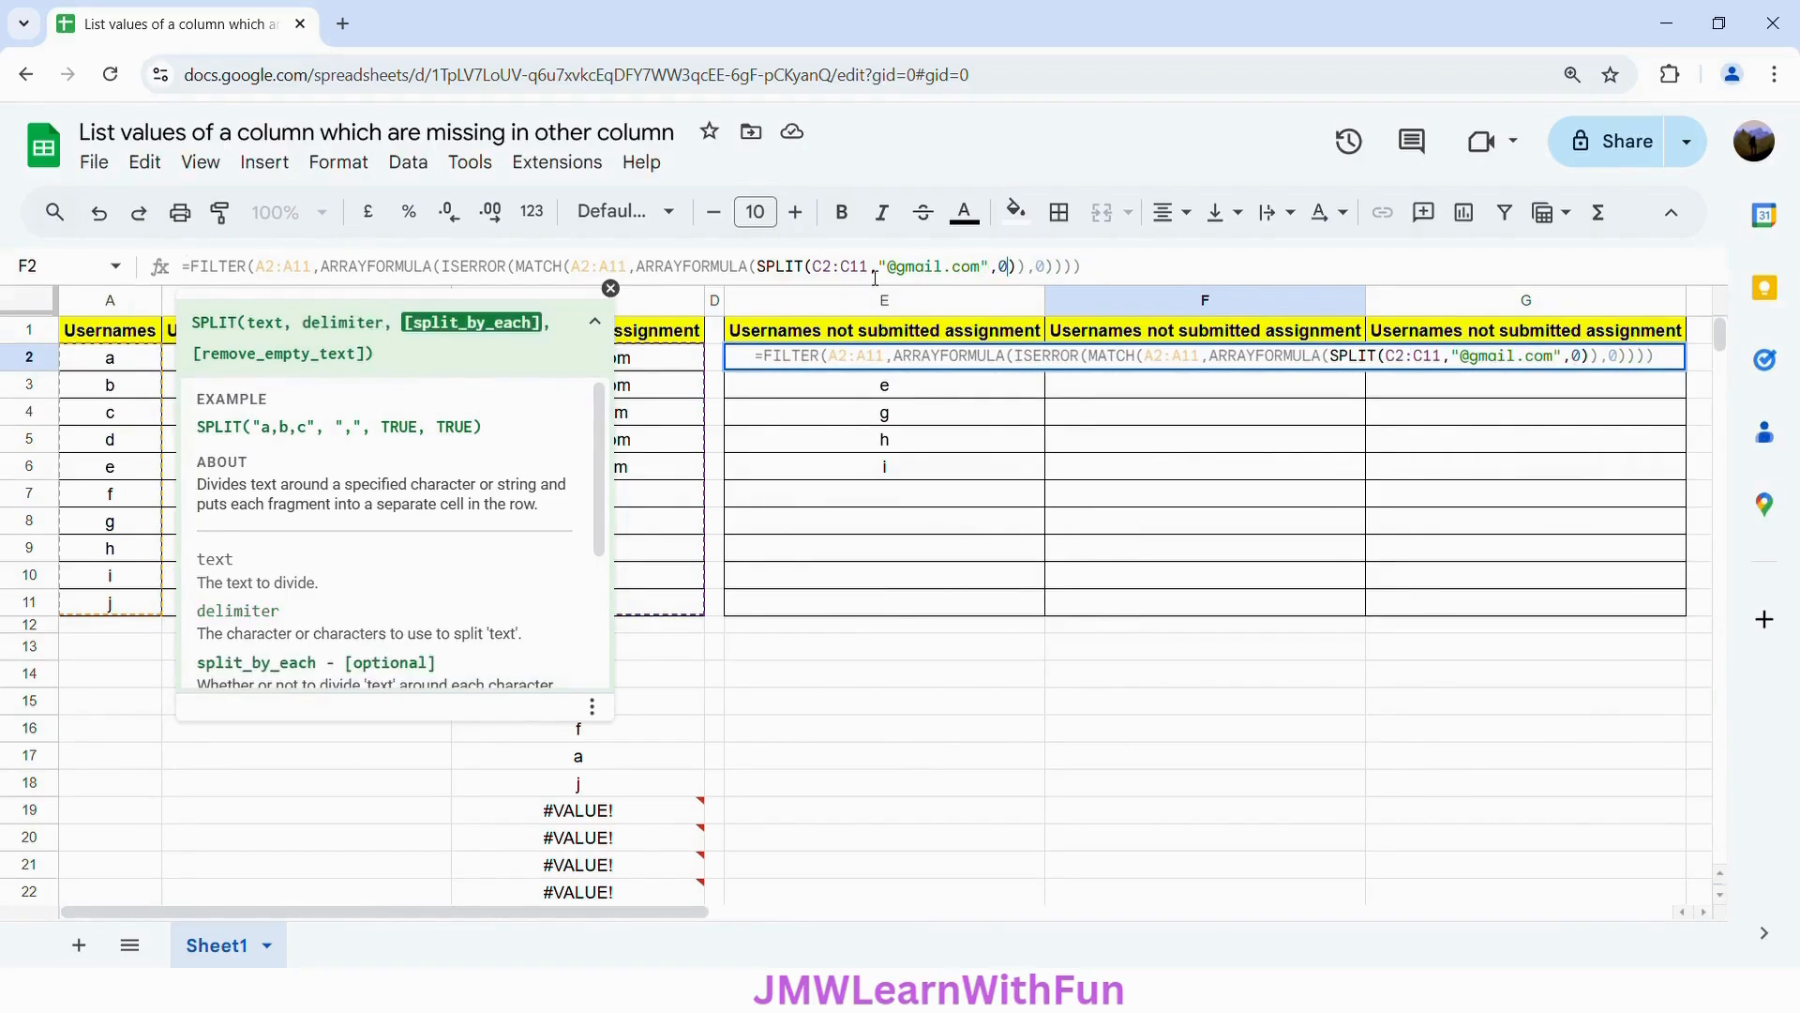
key("Return")
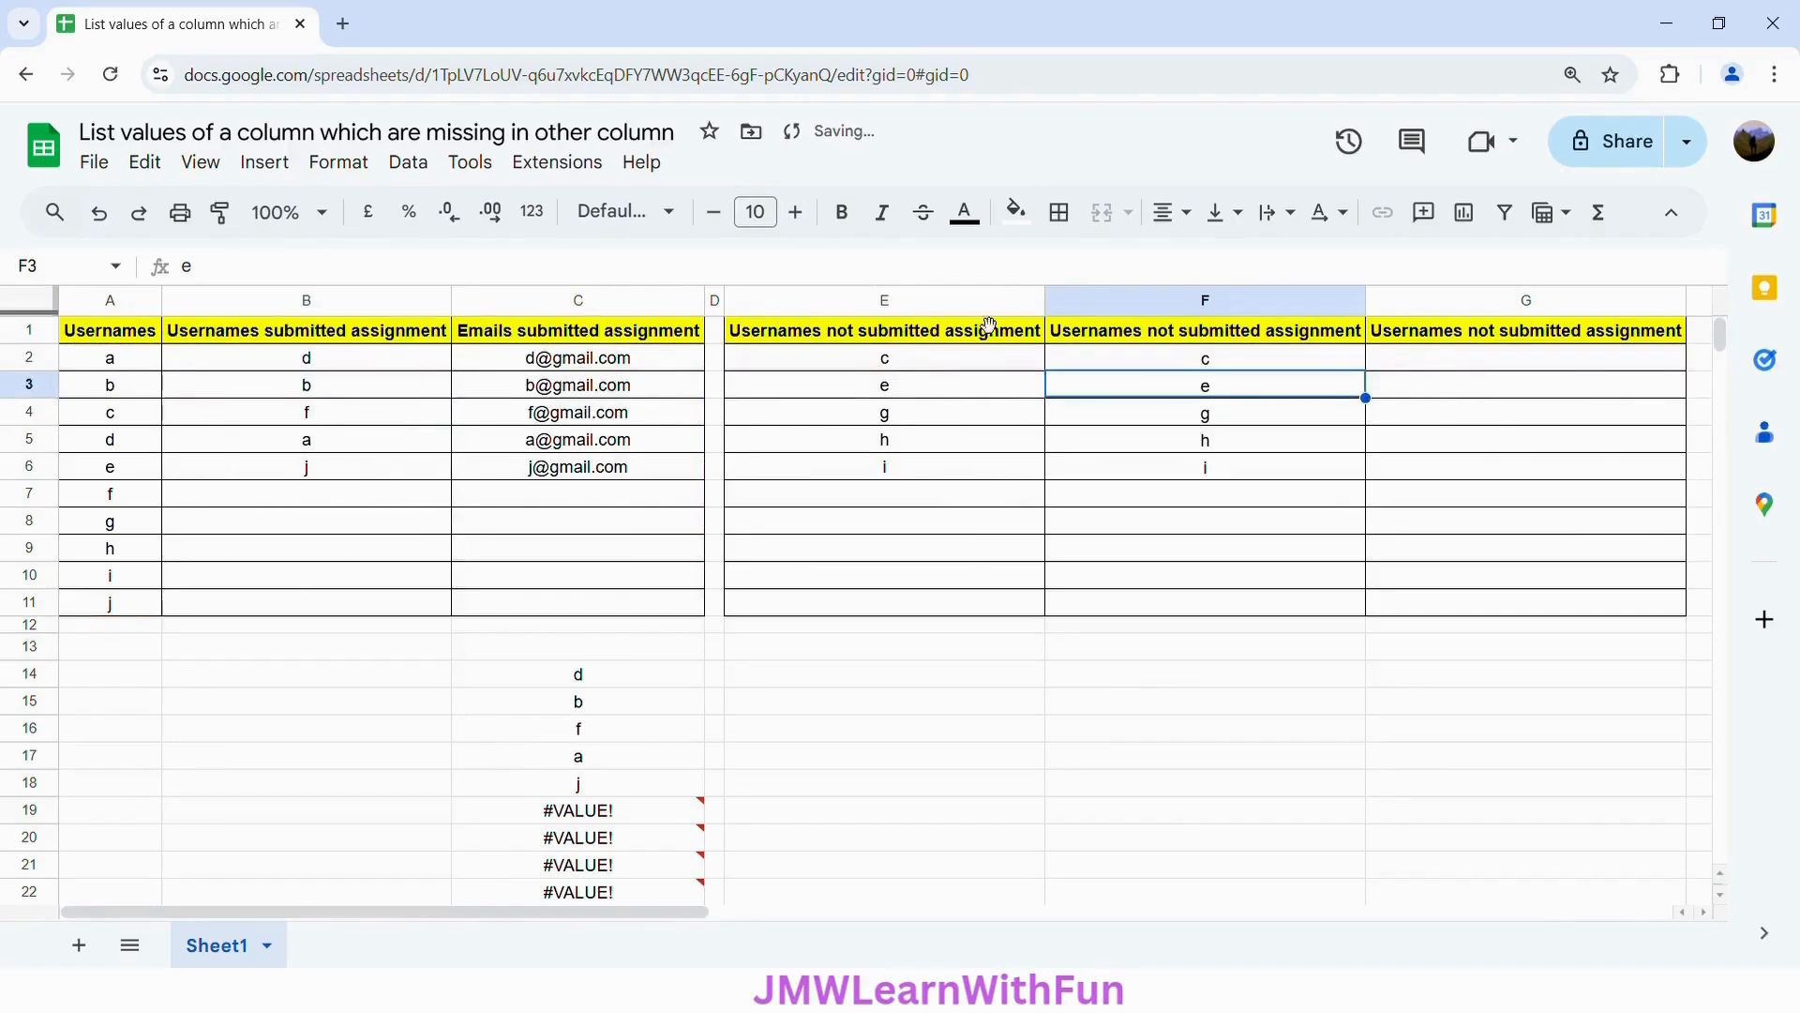
left_click(1085, 356)
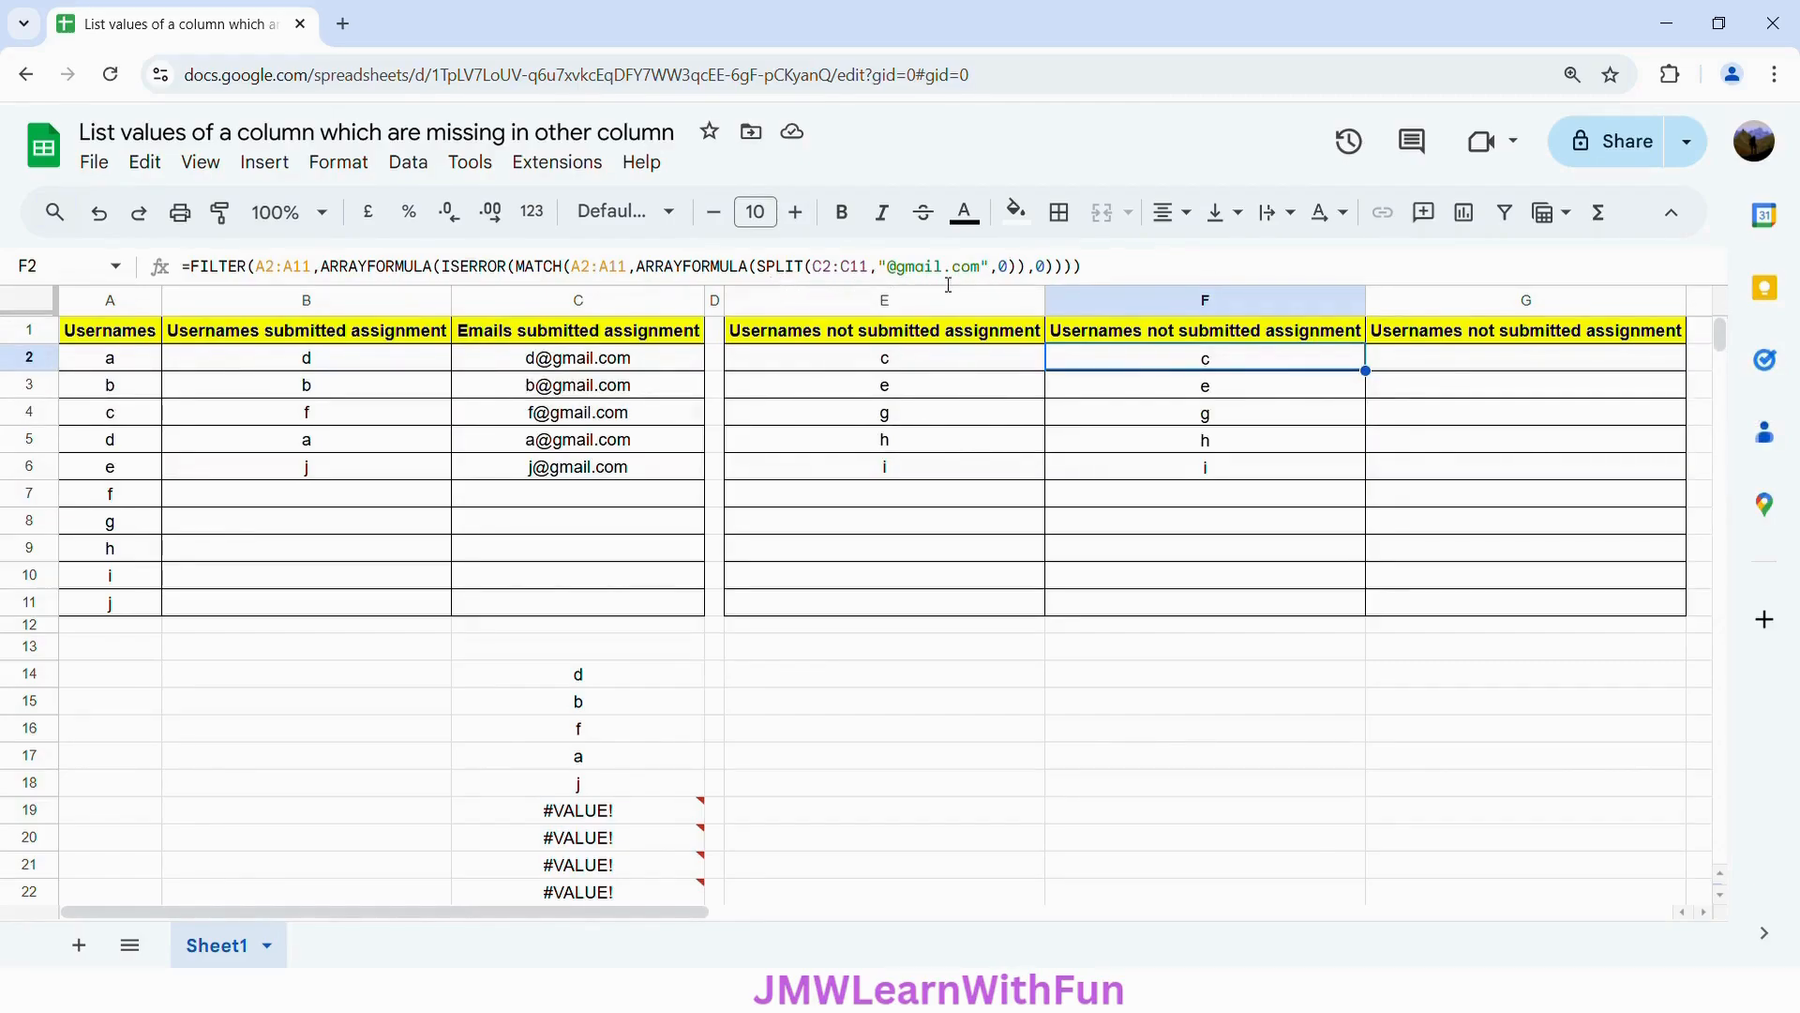
Step: Delete the helper SPLIT formula in C14 to clear the extracted usernames below the table
left_click(598, 682)
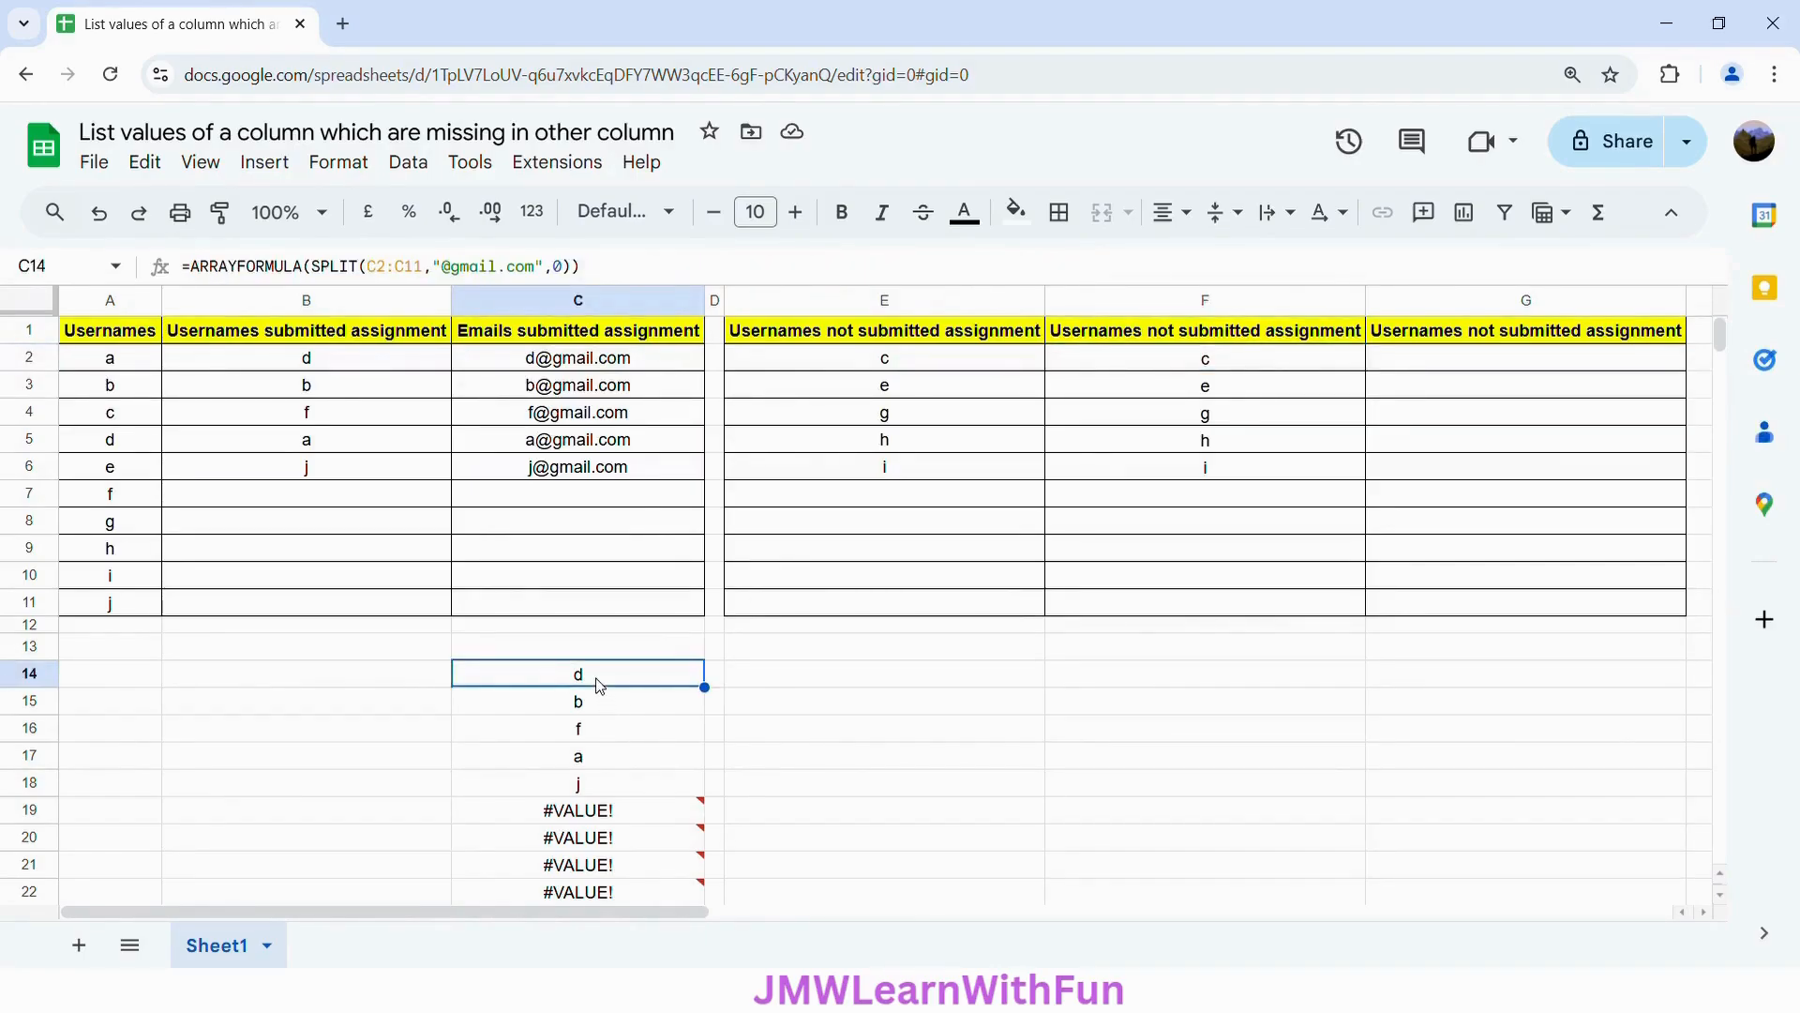
key("Delete")
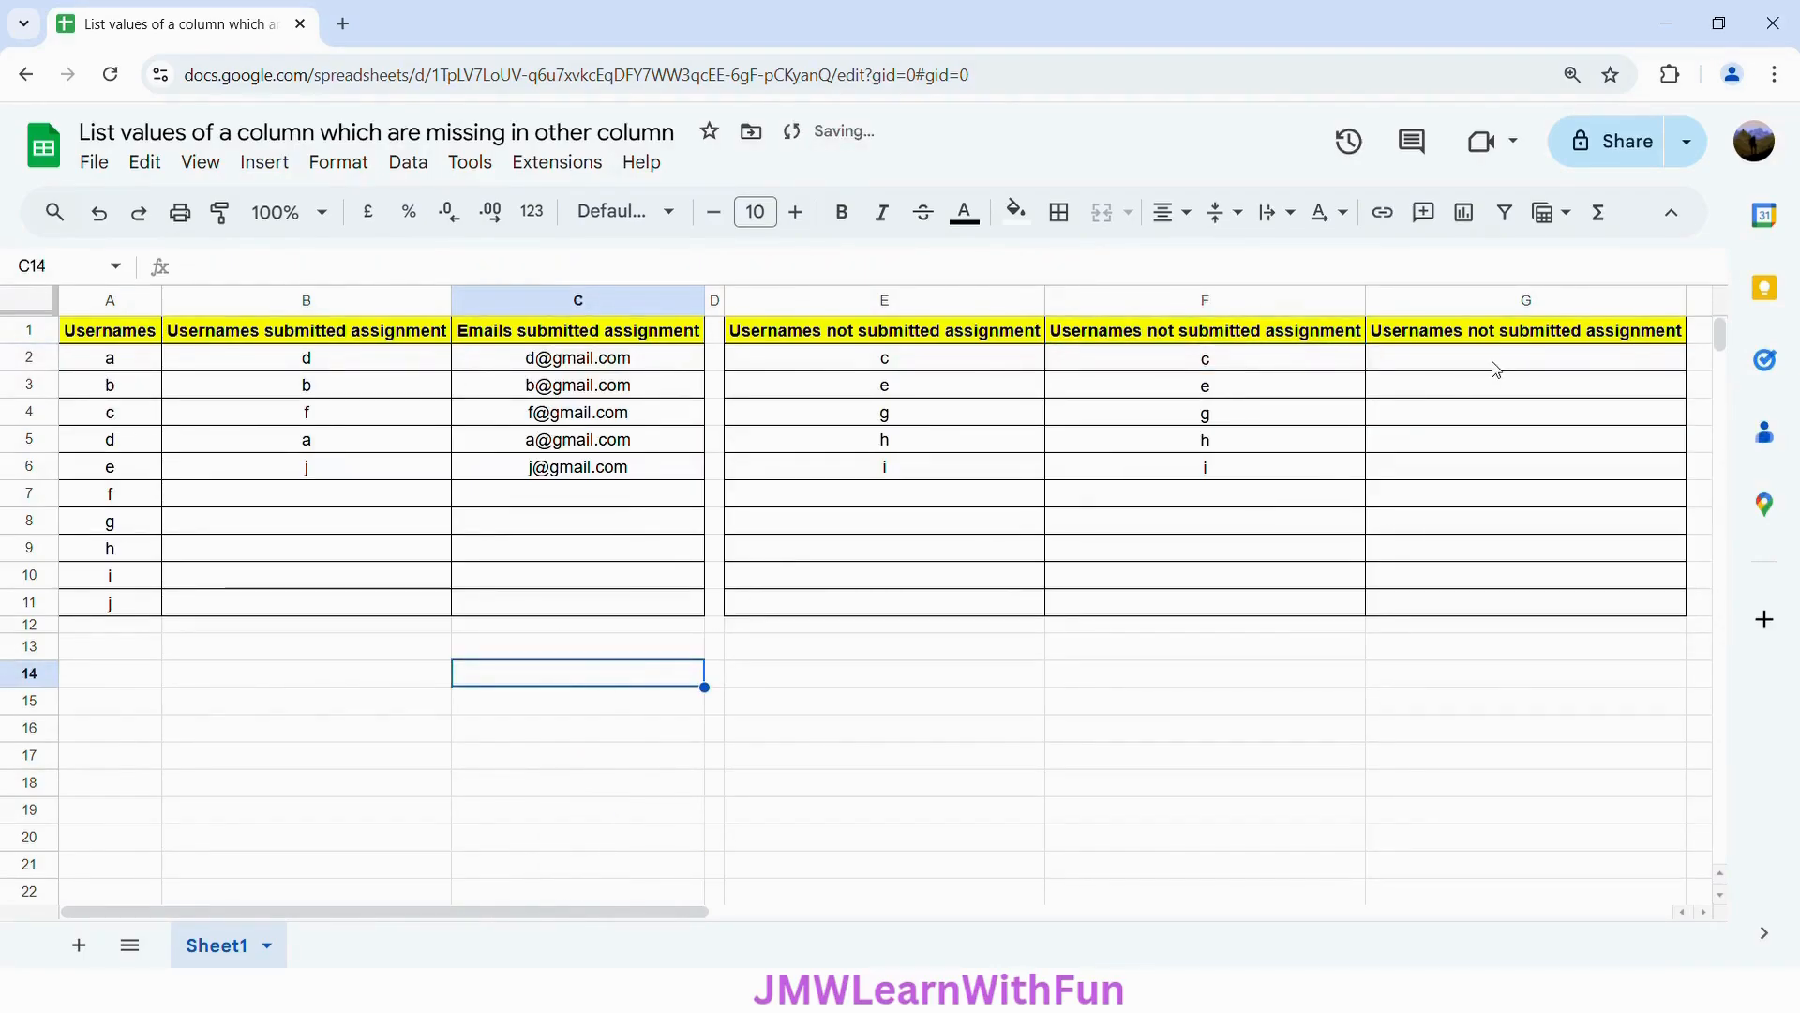
left_click(1464, 369)
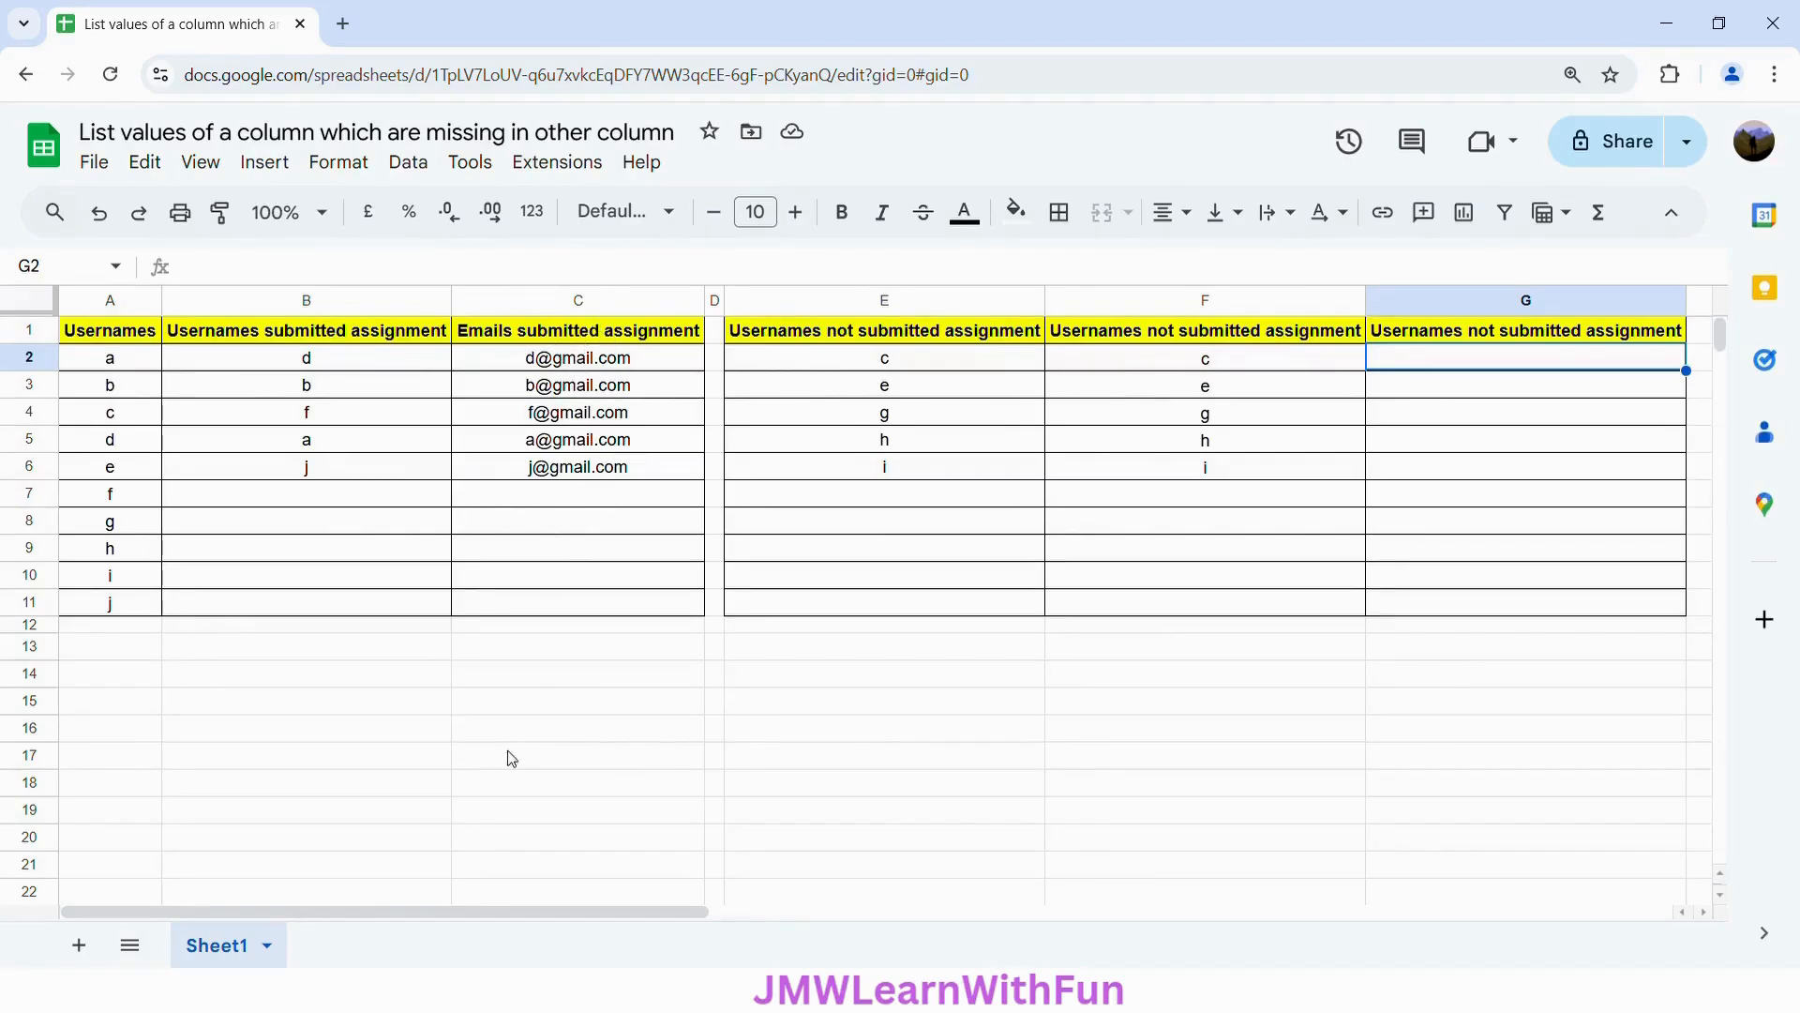
left_click(509, 661)
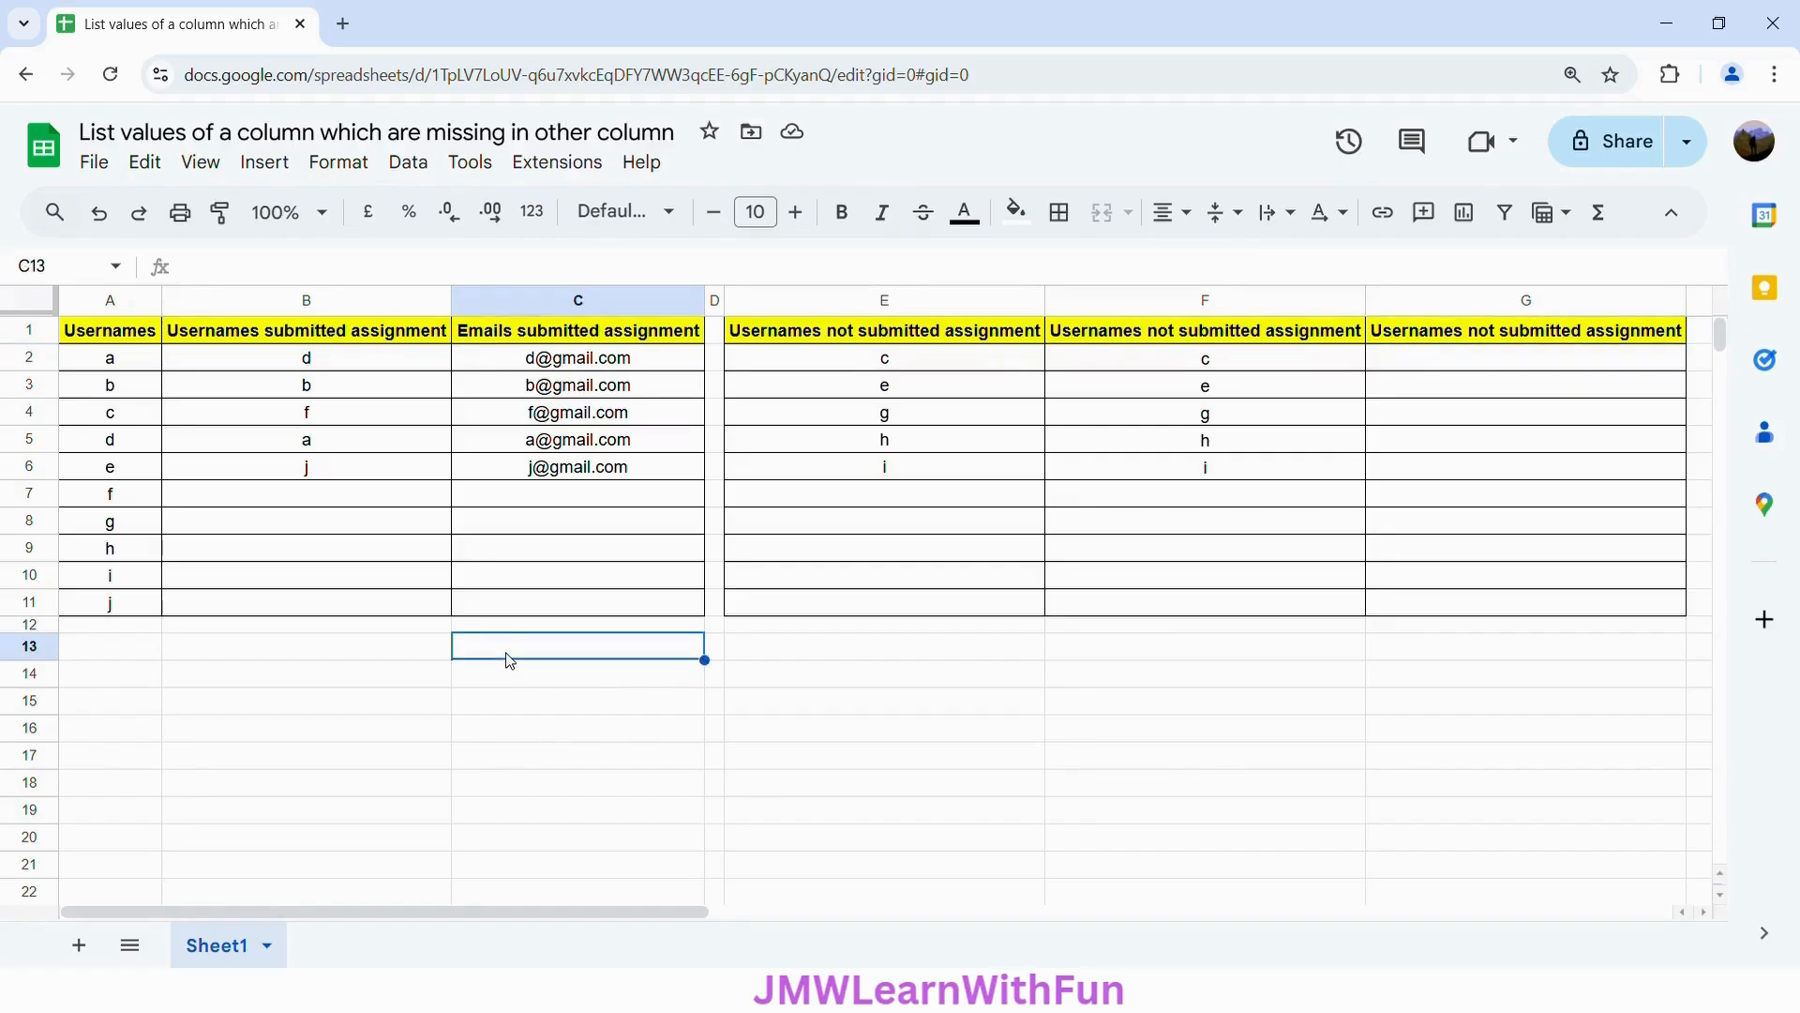
type("=CONCAT(")
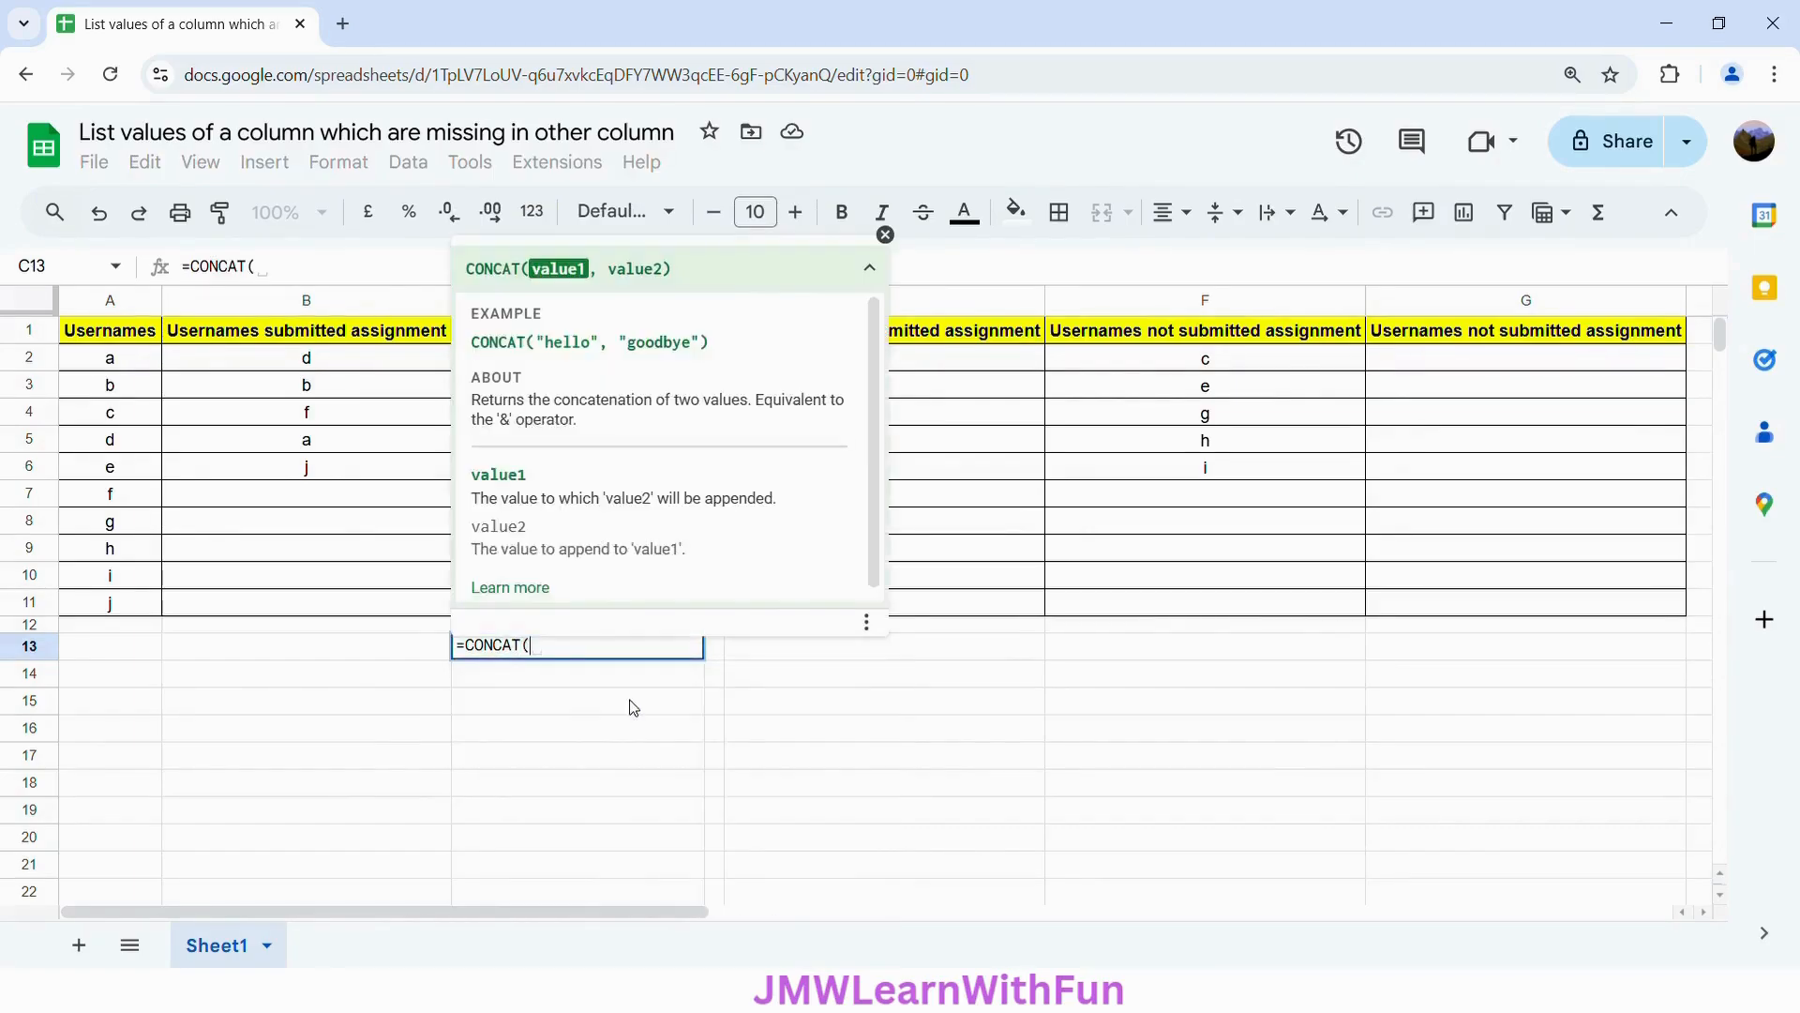
left_click(631, 708)
left_click_drag(127, 365, 139, 611)
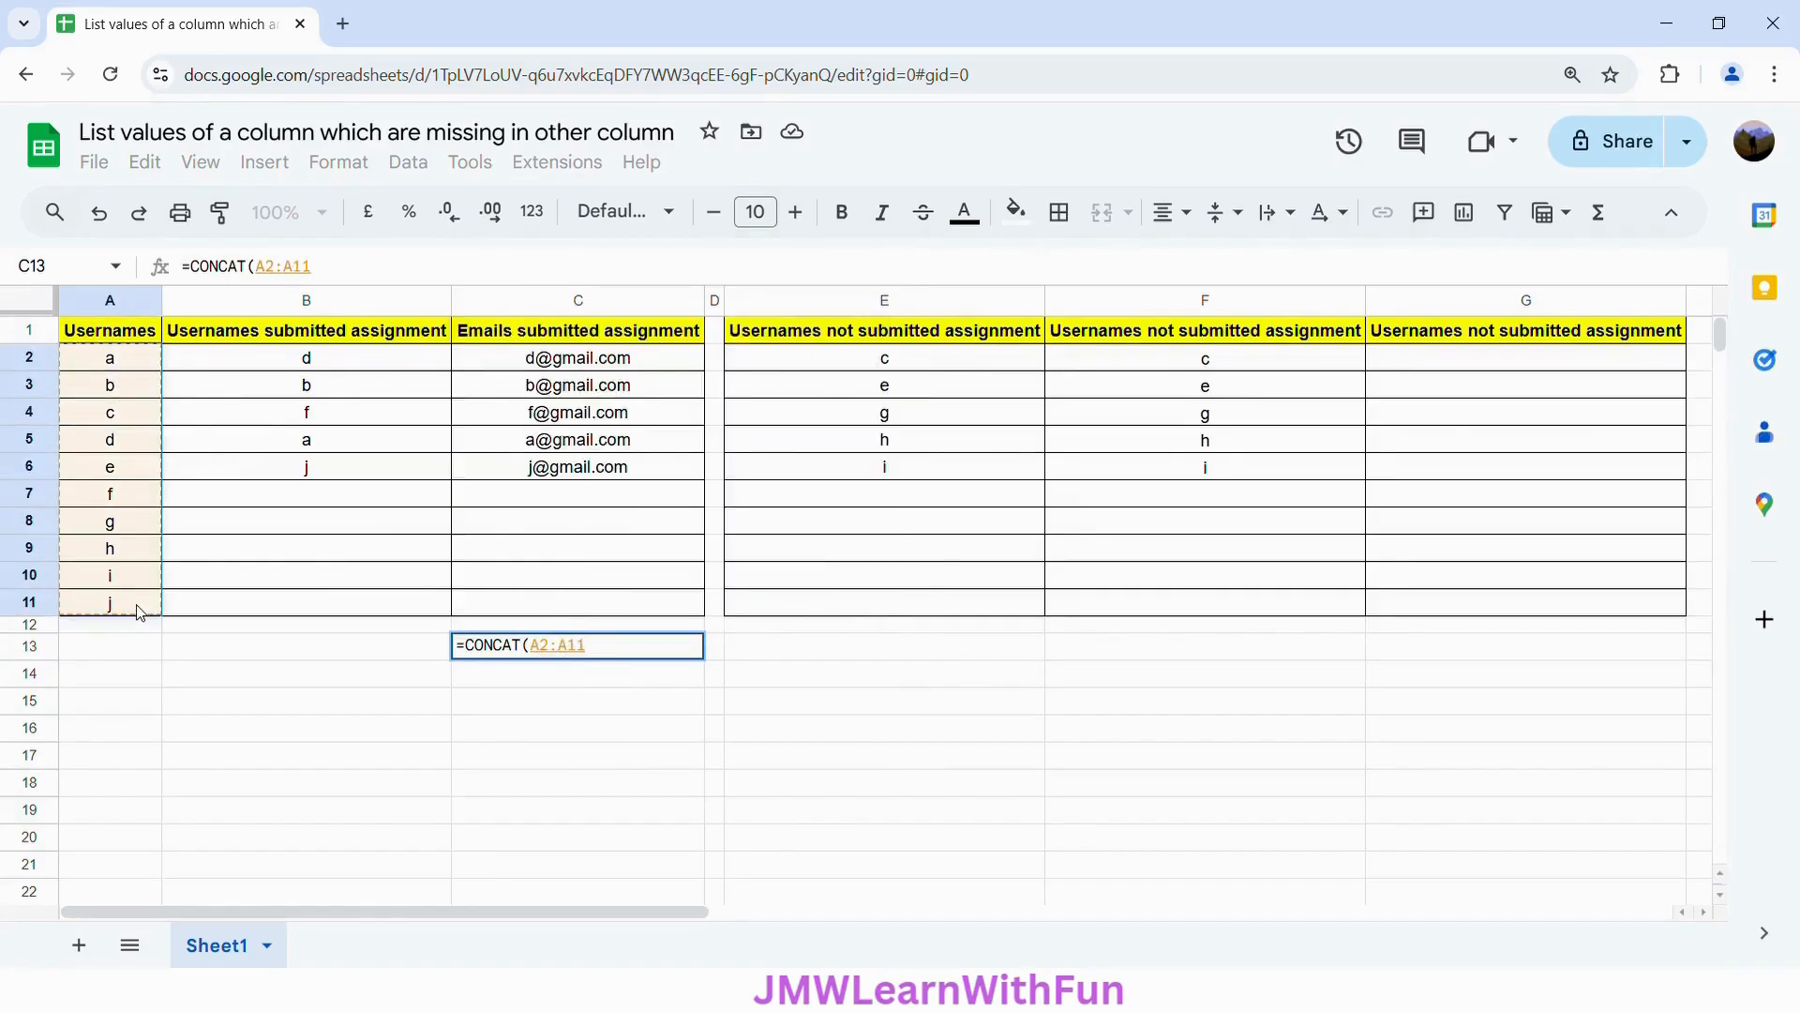
type(",")
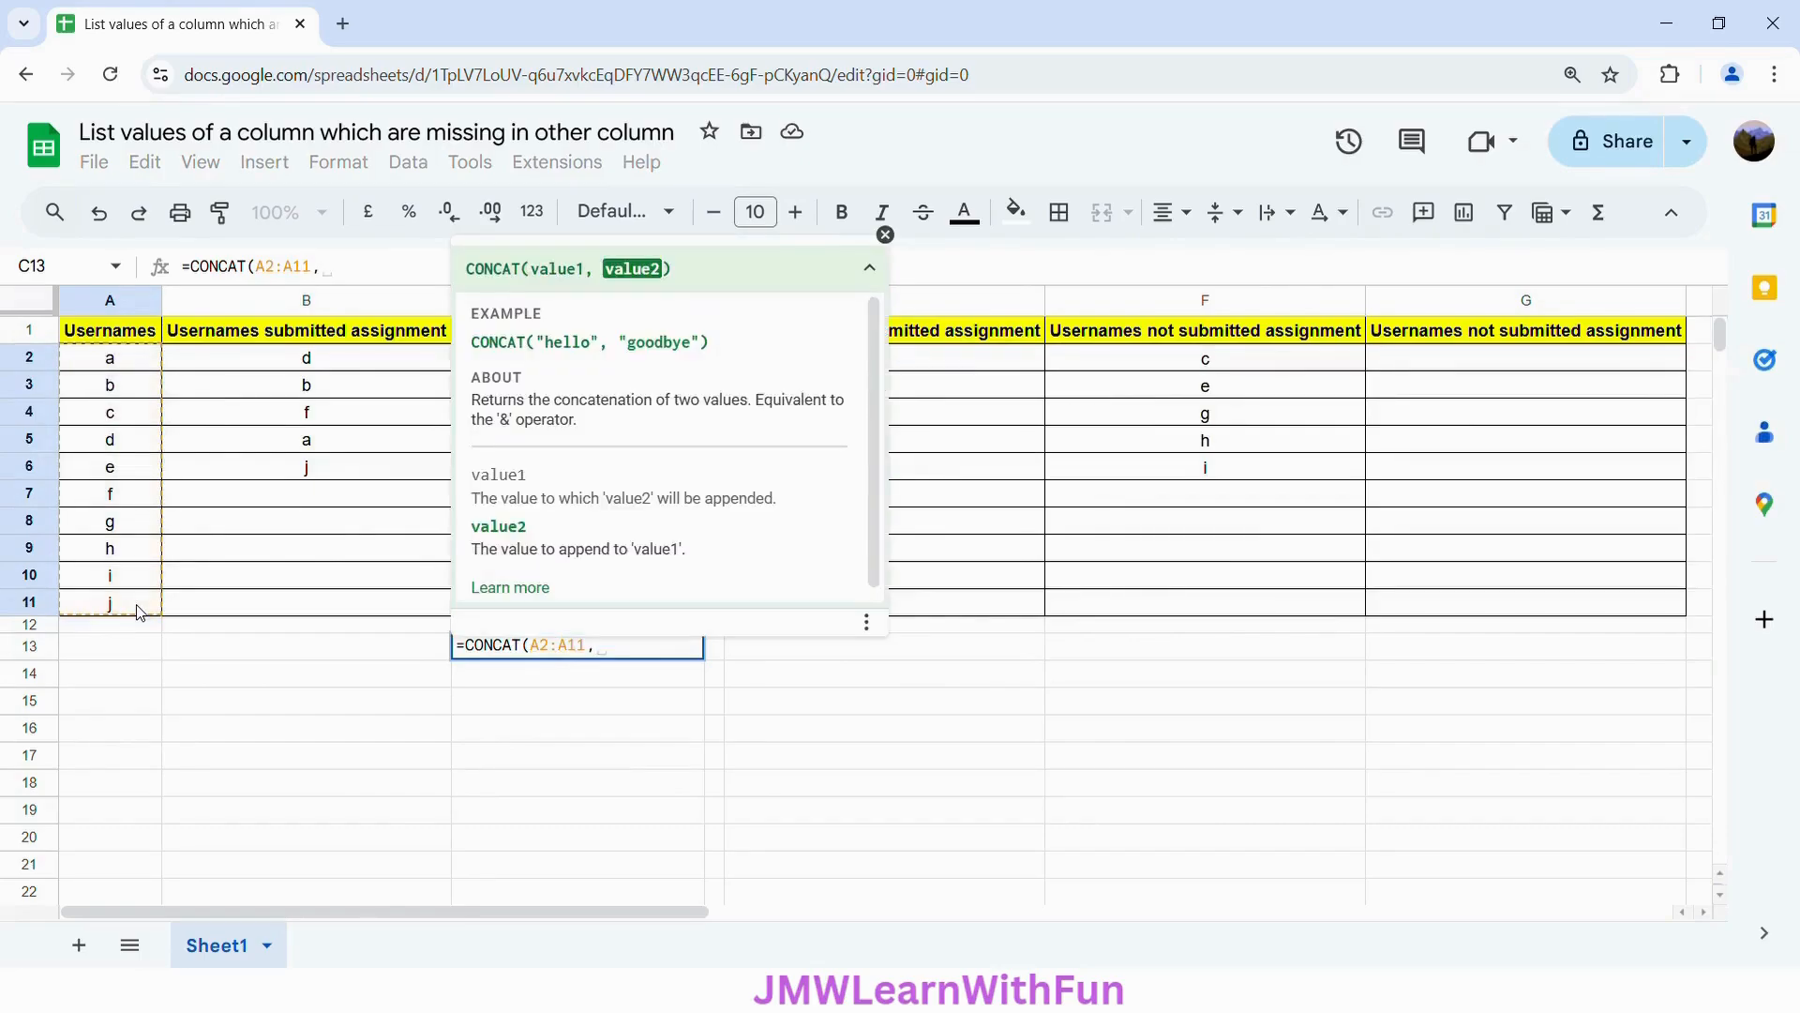
type("\"")
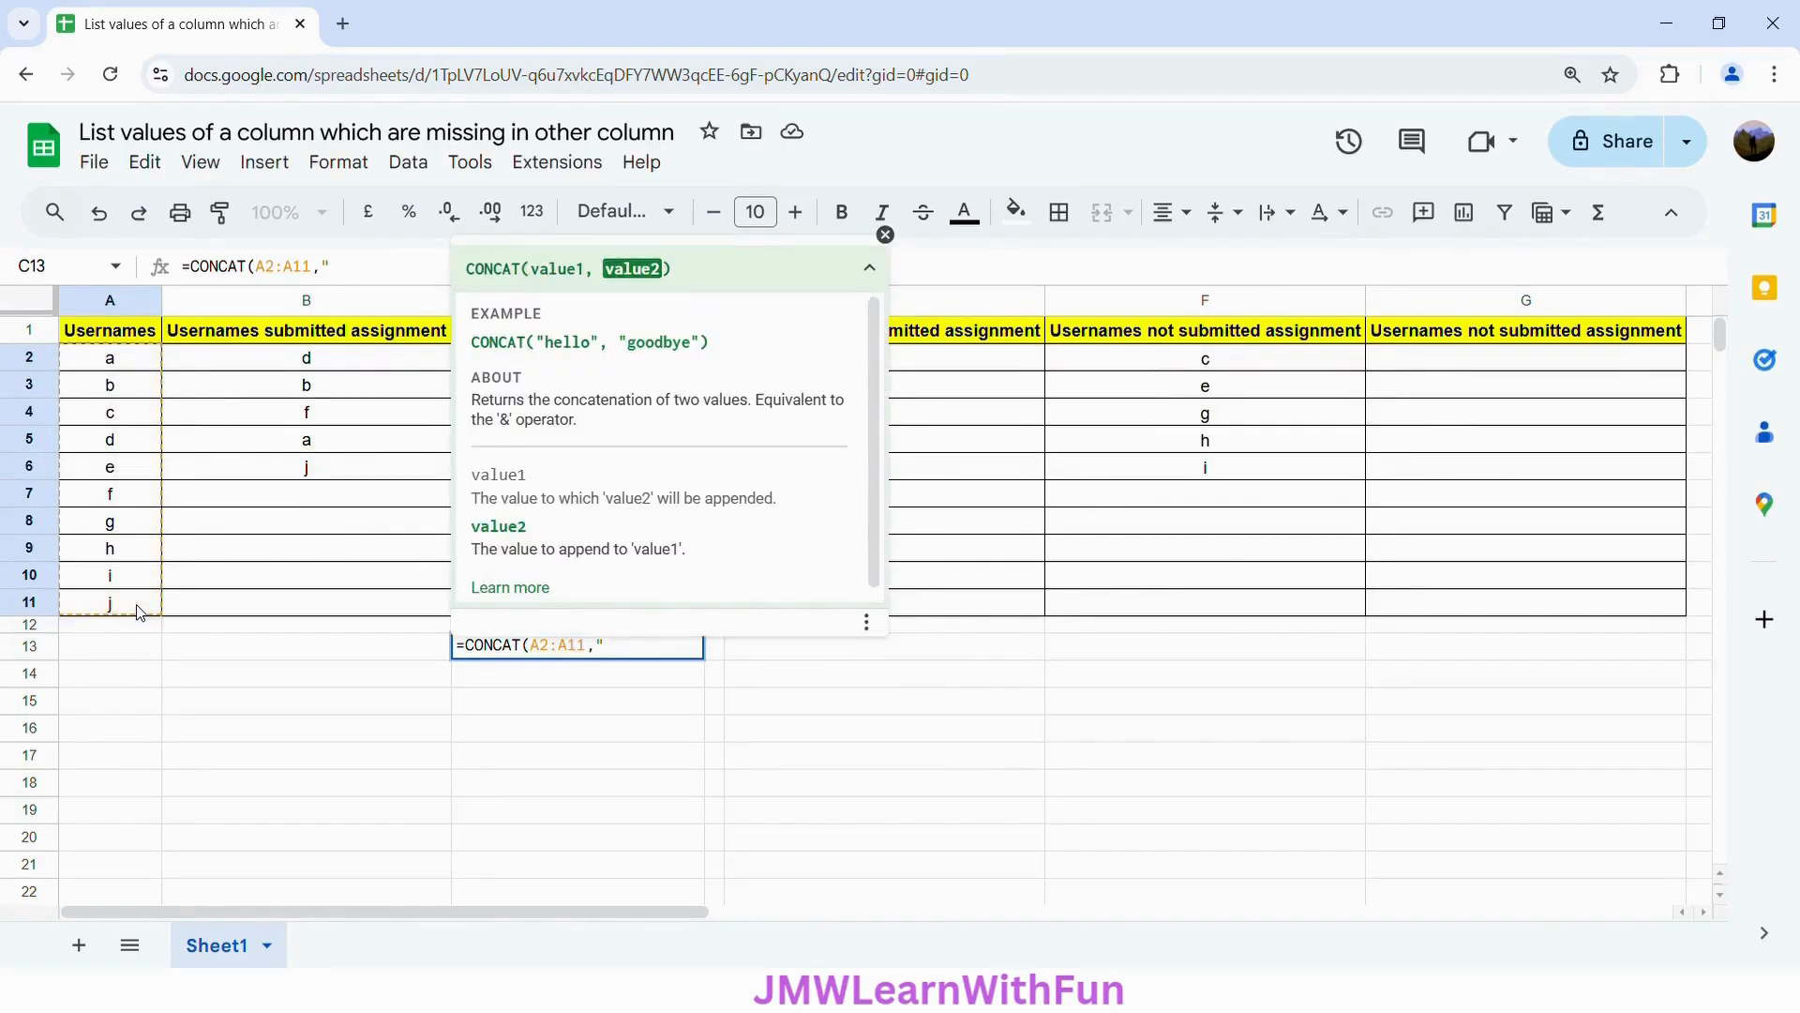
key("Left")
type("@gmail.com")
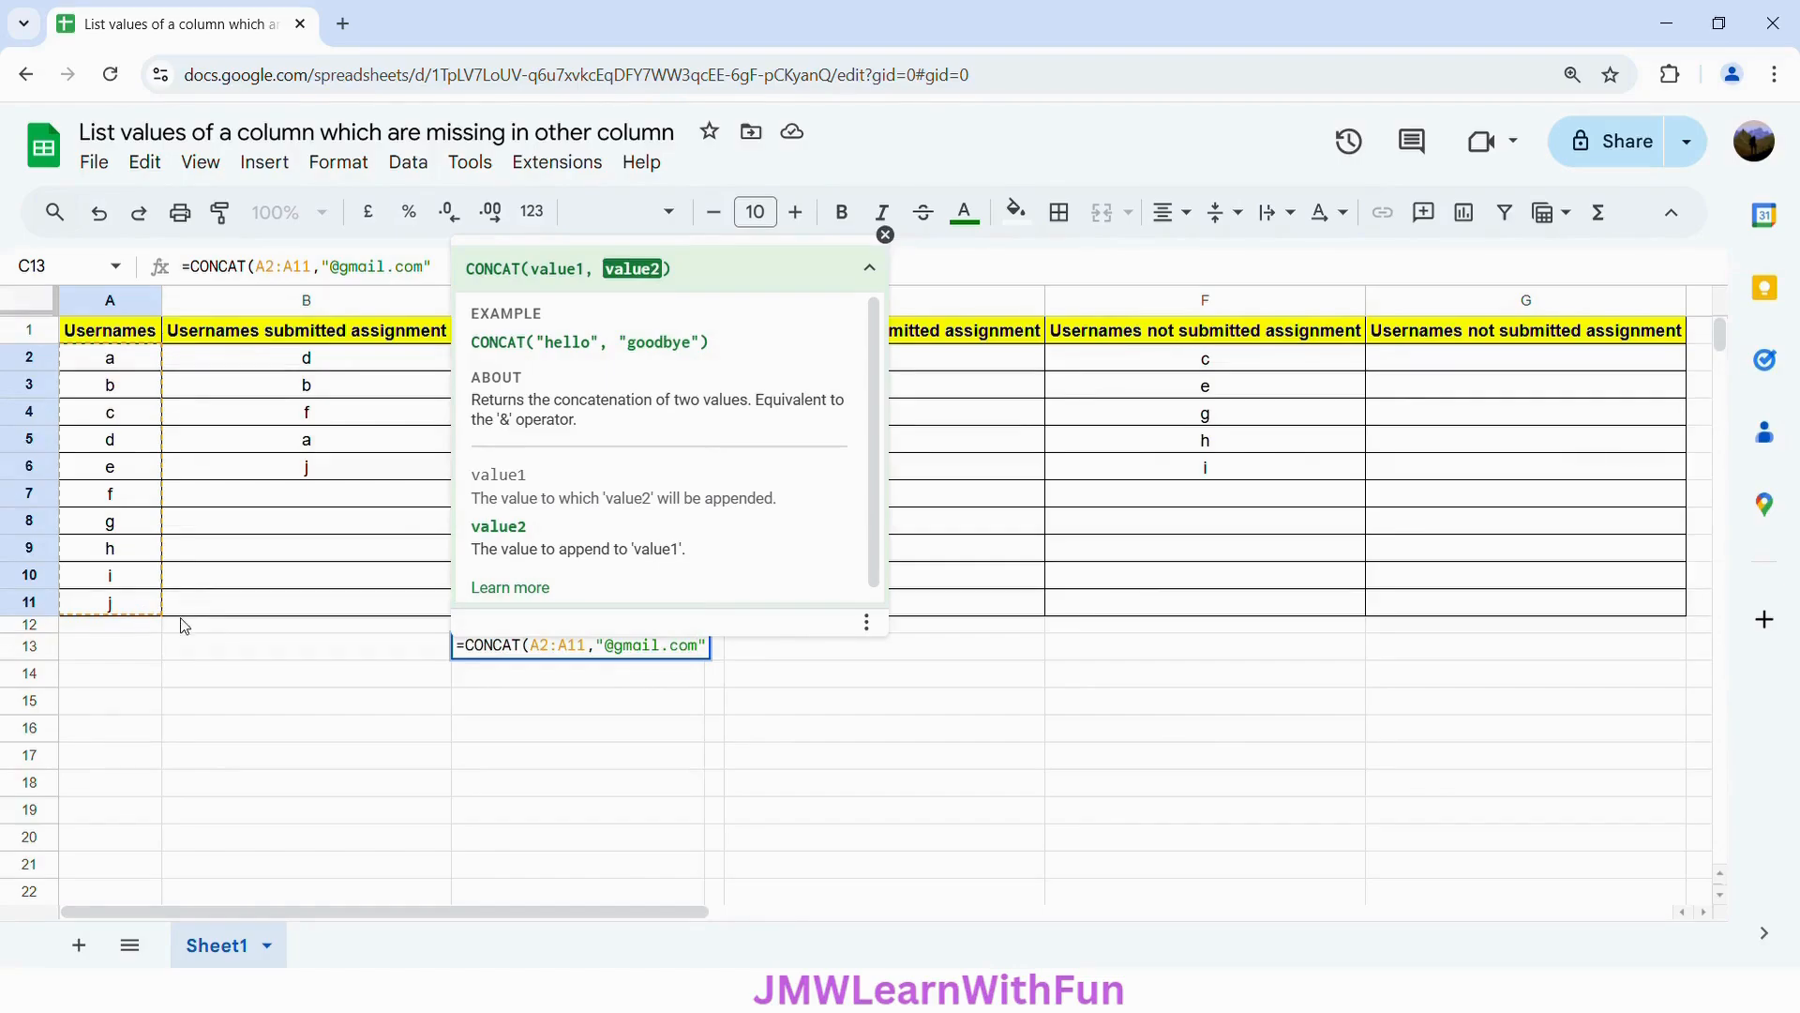
type(")")
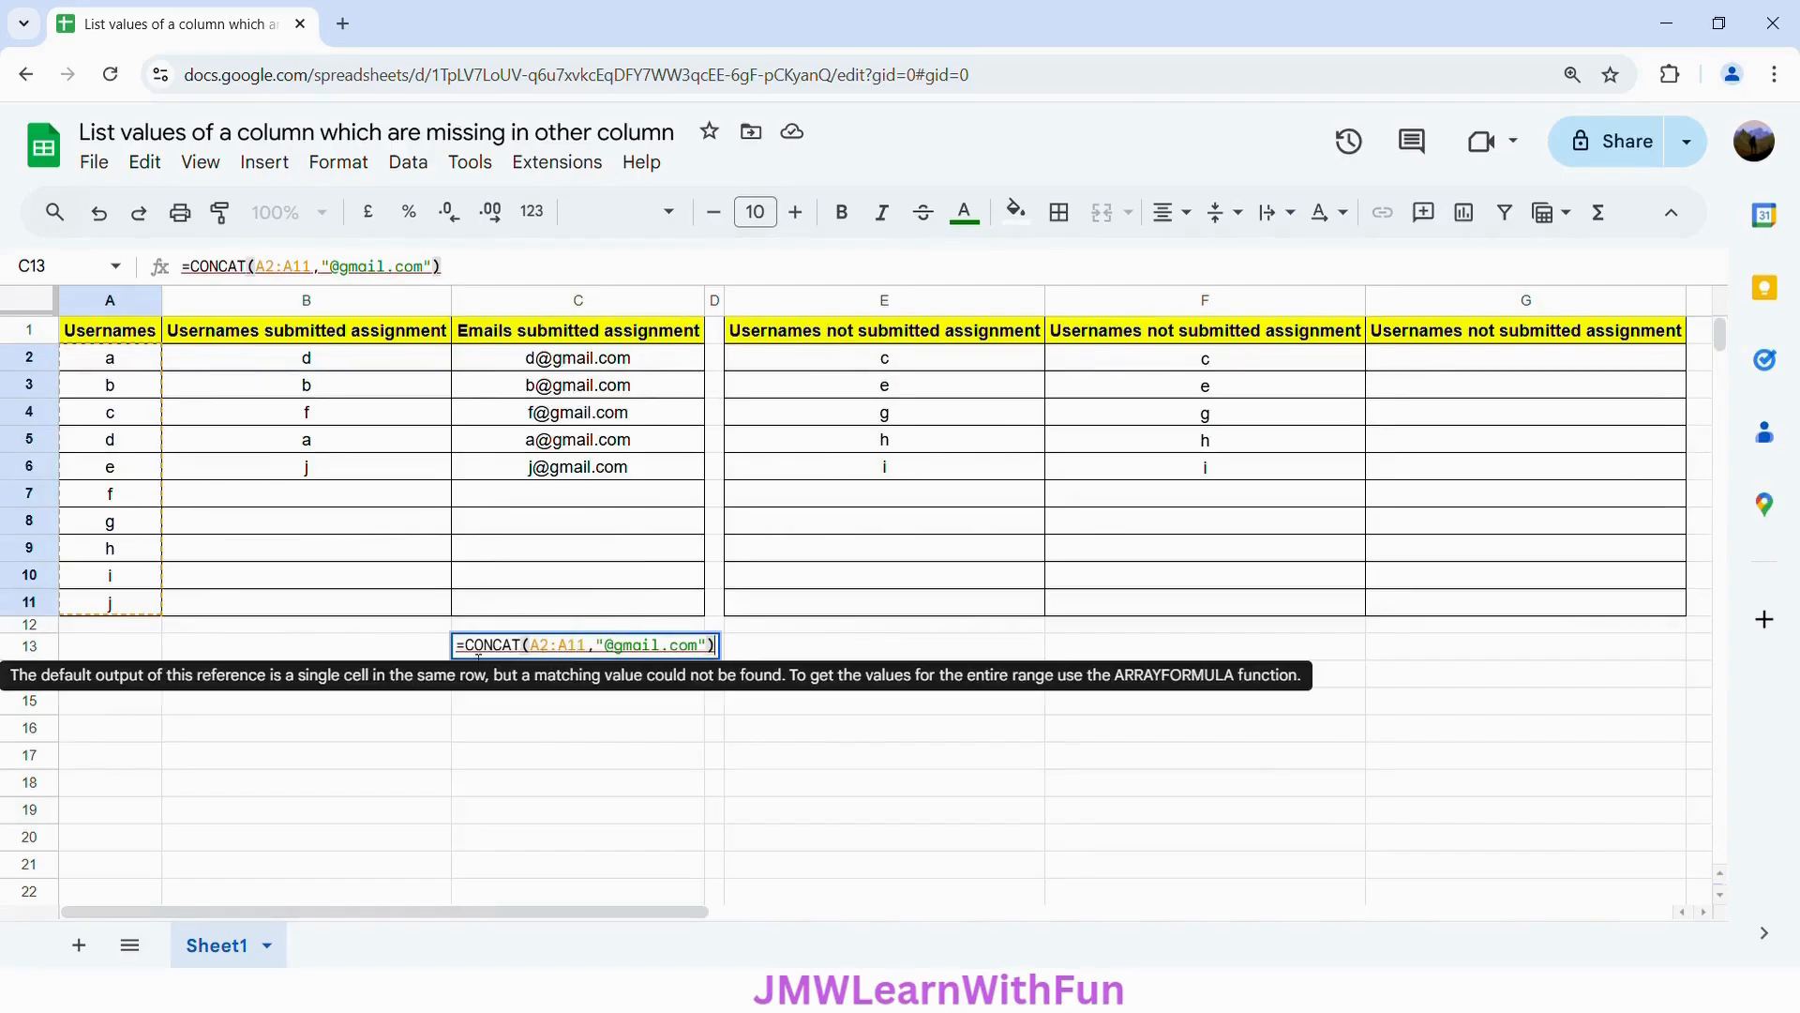
type("ARRA")
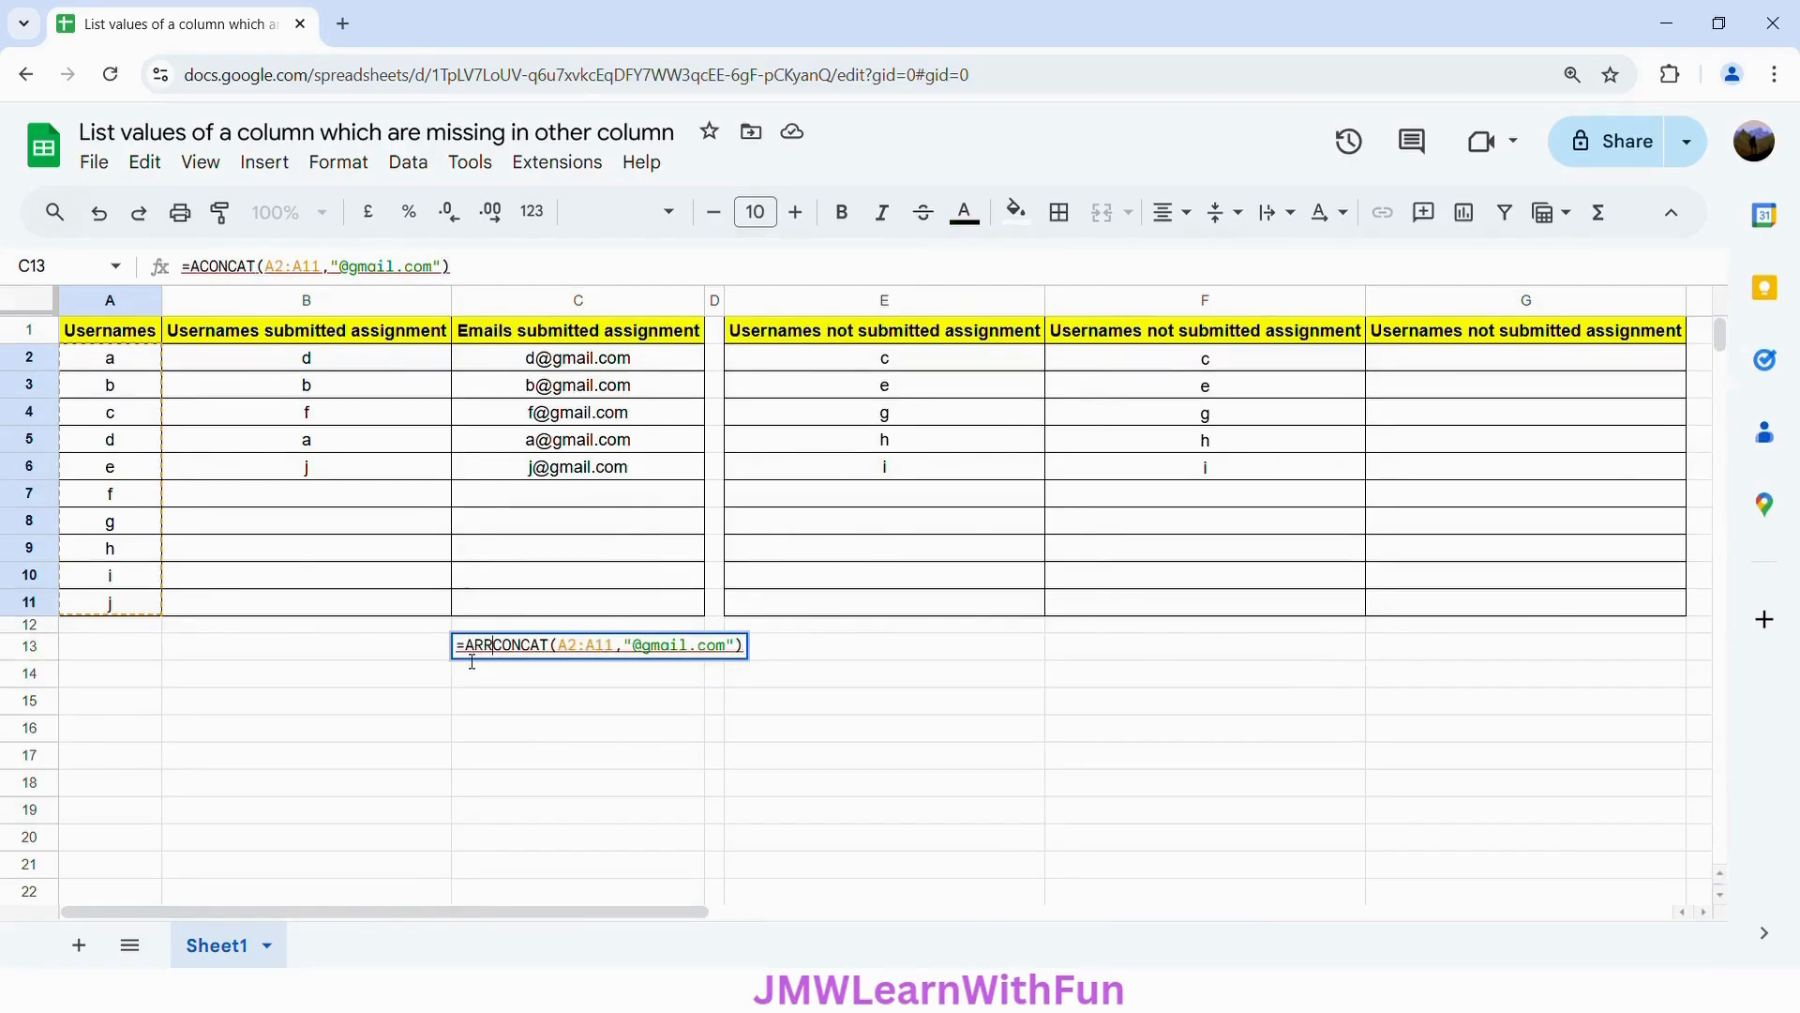
type("YFORM")
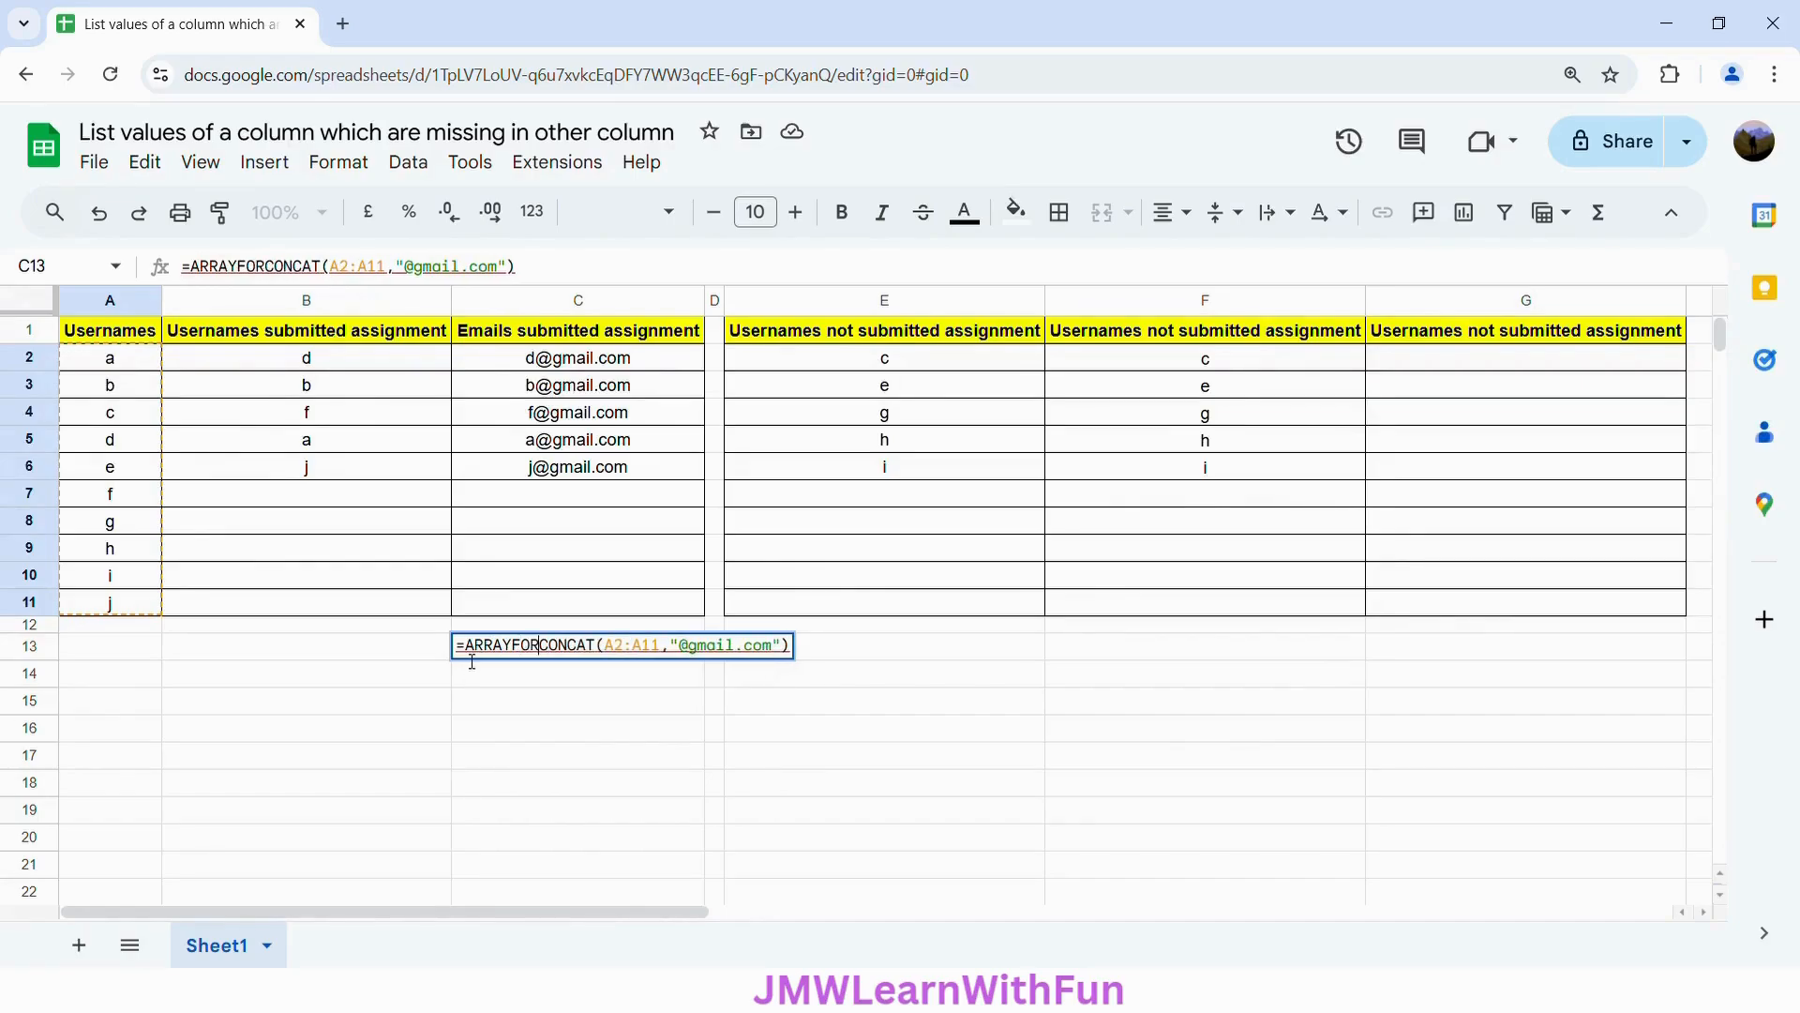
type("ULA(")
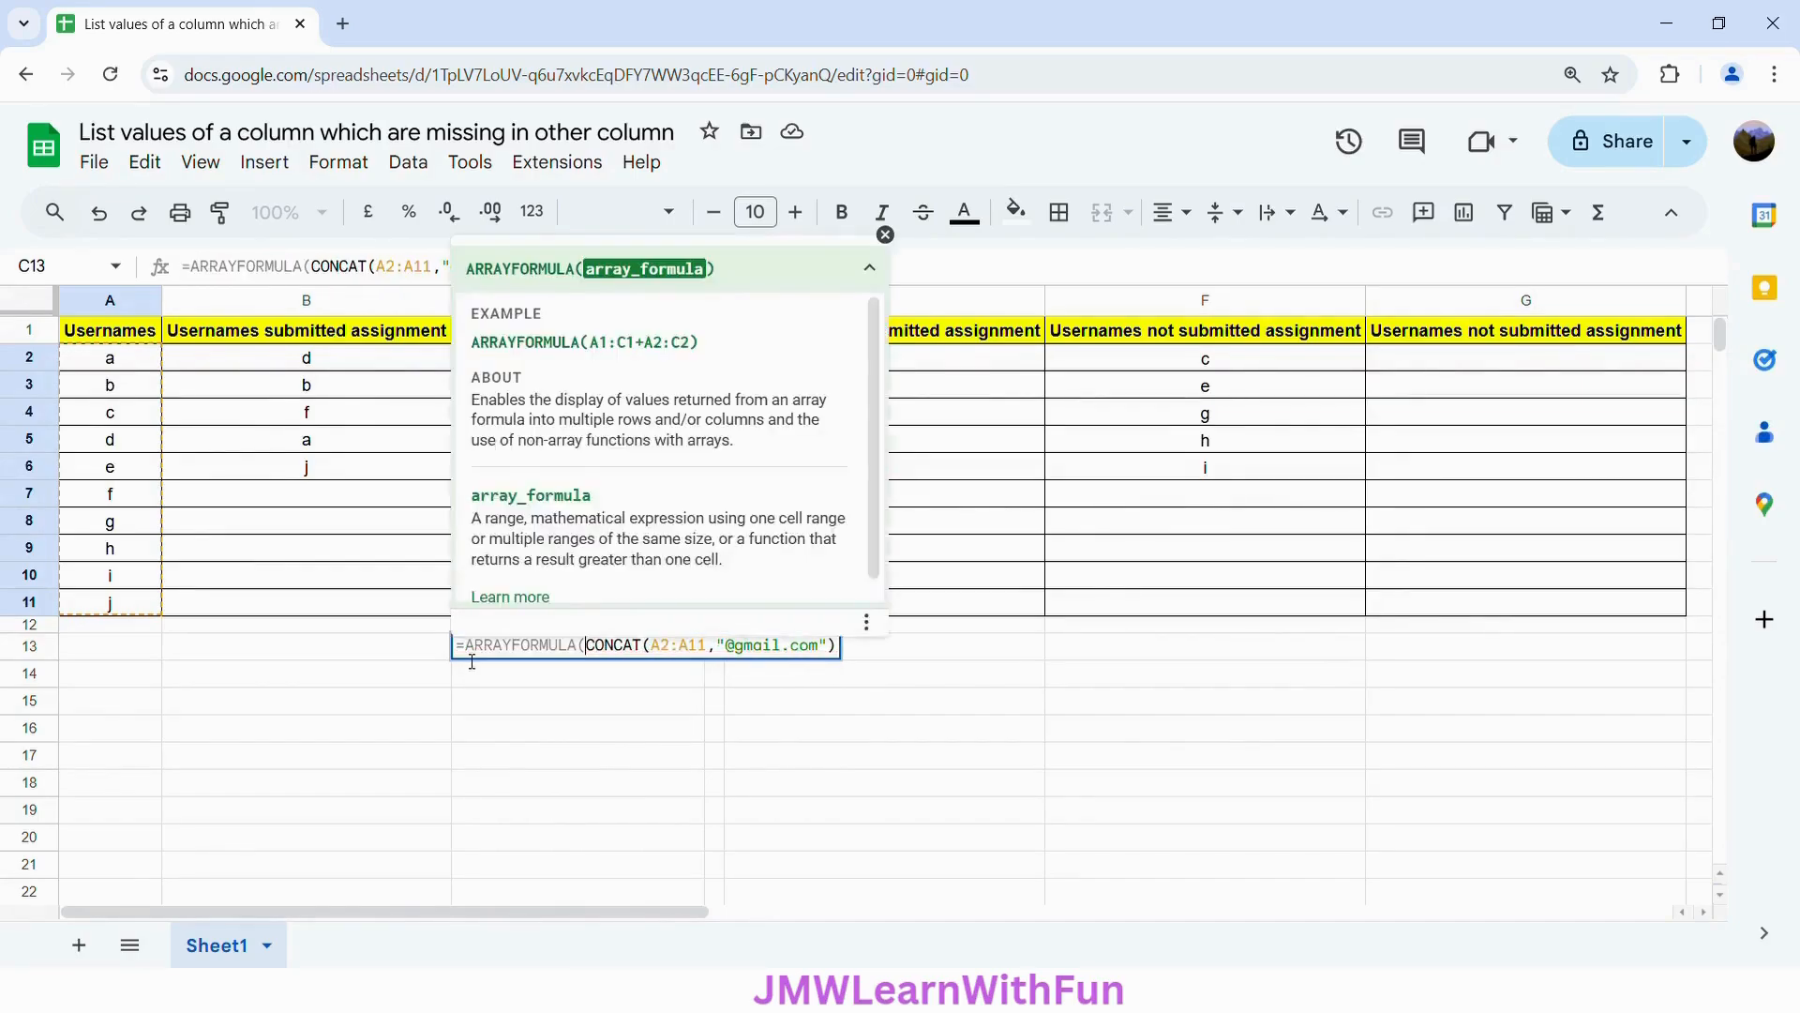
left_click(841, 649)
type(")")
key("Return")
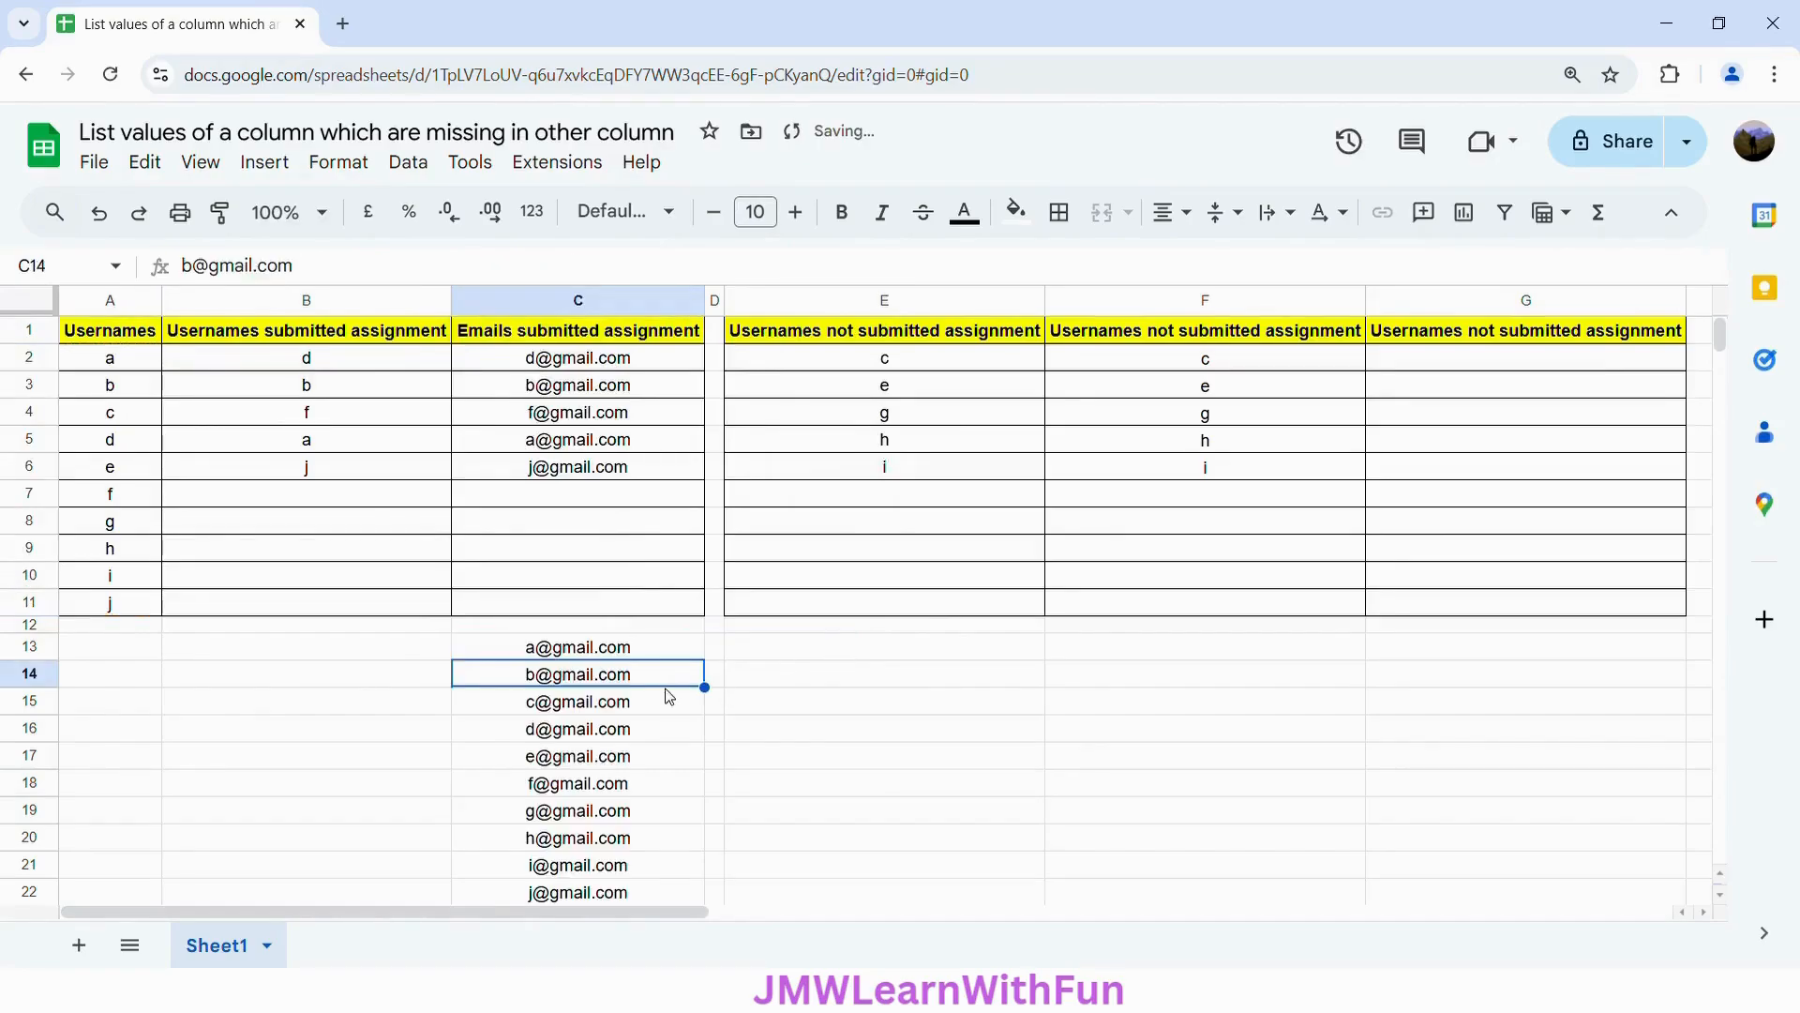
left_click(583, 651)
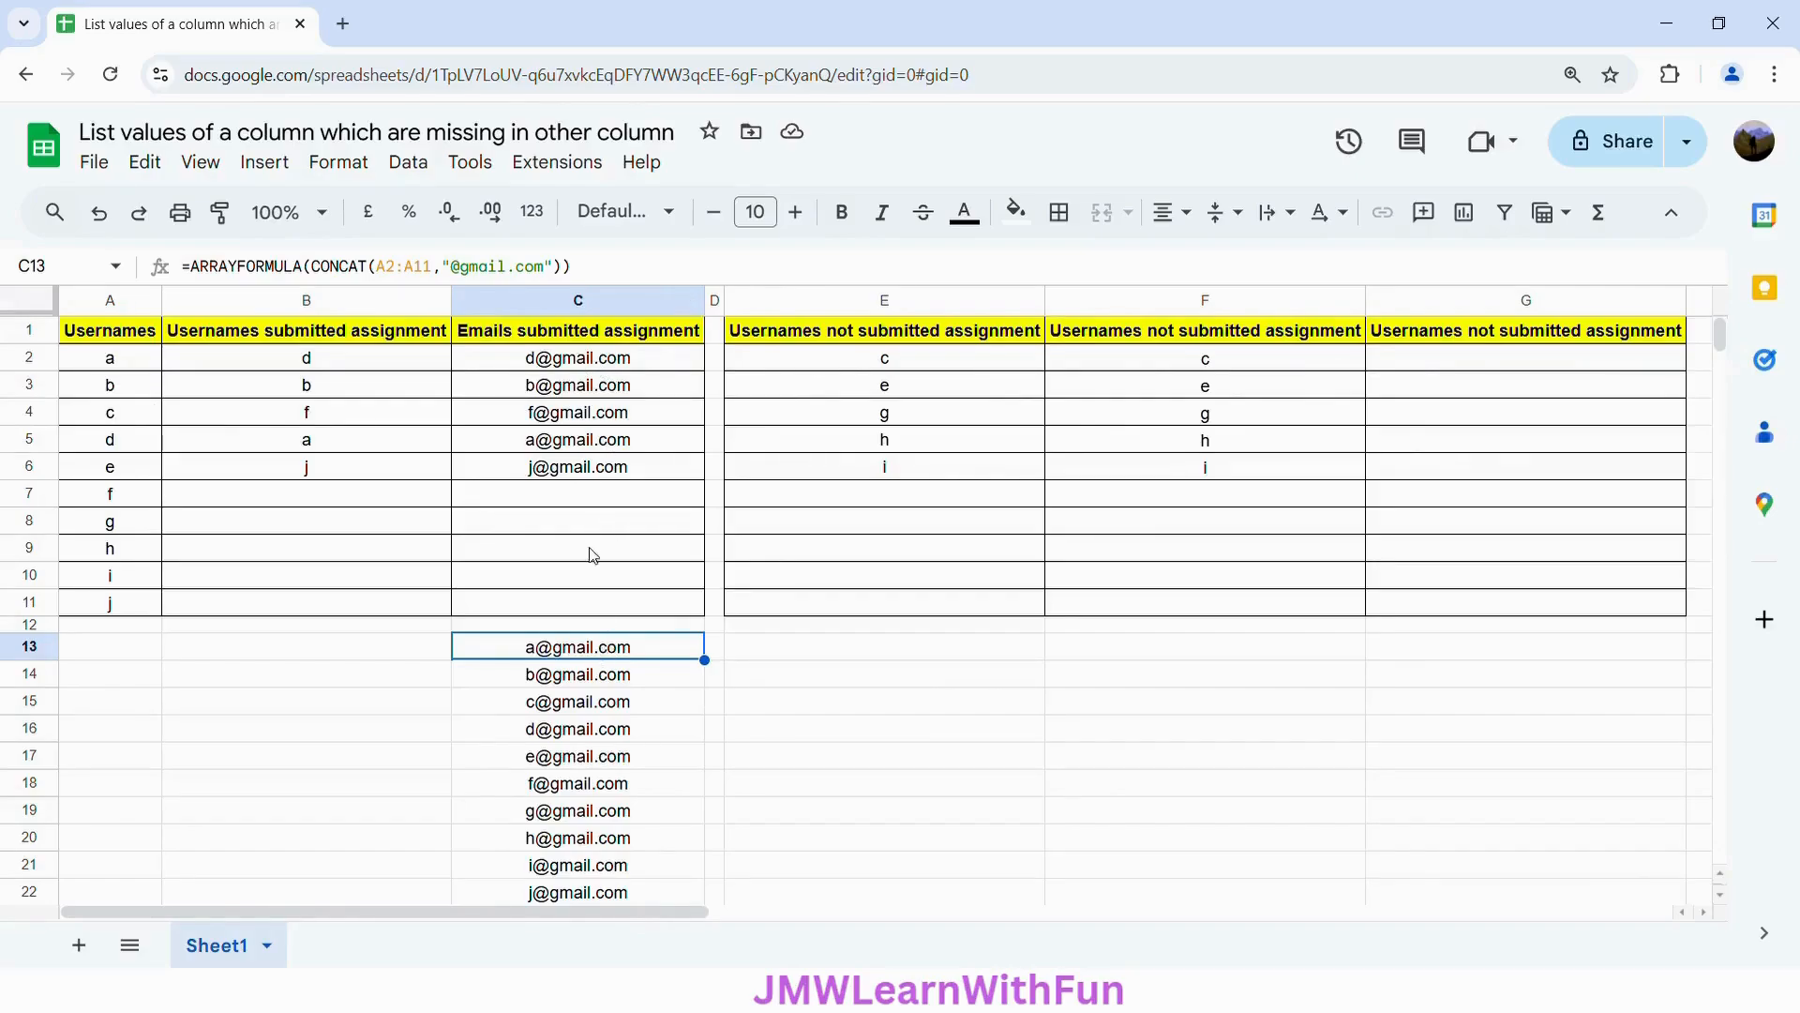
Step: Copy the full FILTER formula text from E2 and paste it unchanged into G2
left_click(935, 366)
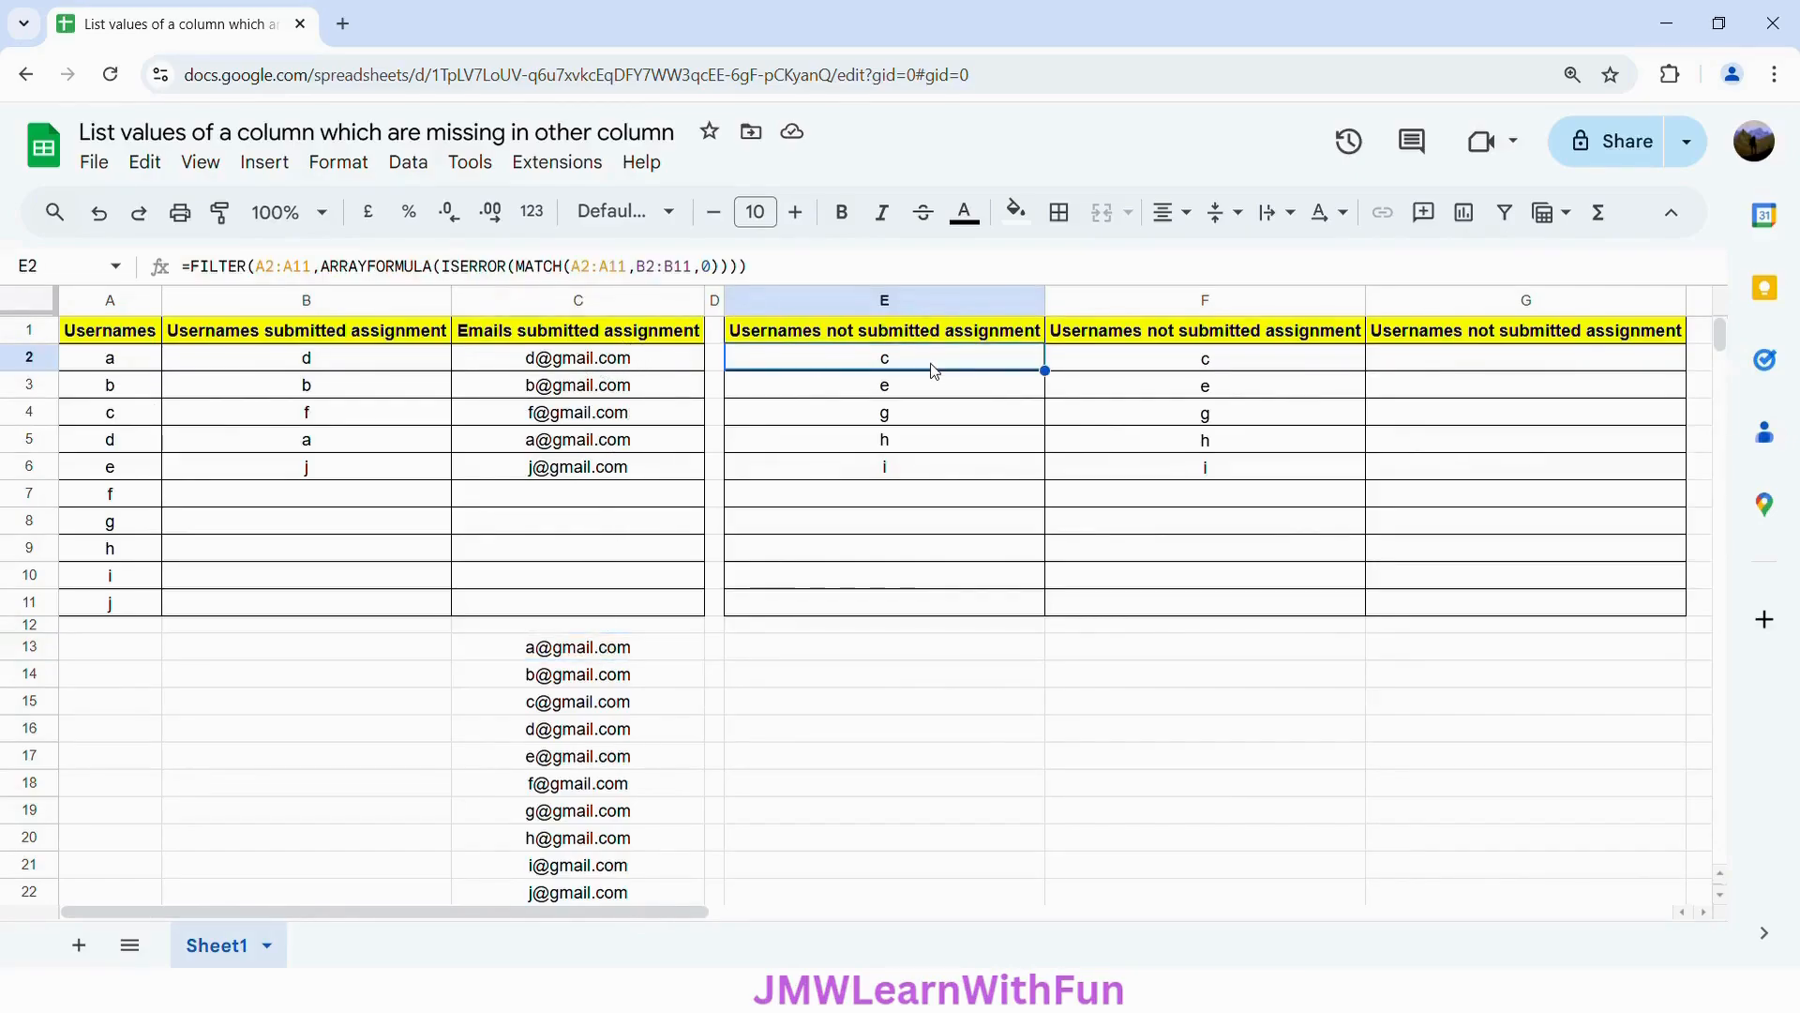
left_click(290, 267)
key("ctrl+a")
key("ctrl+c")
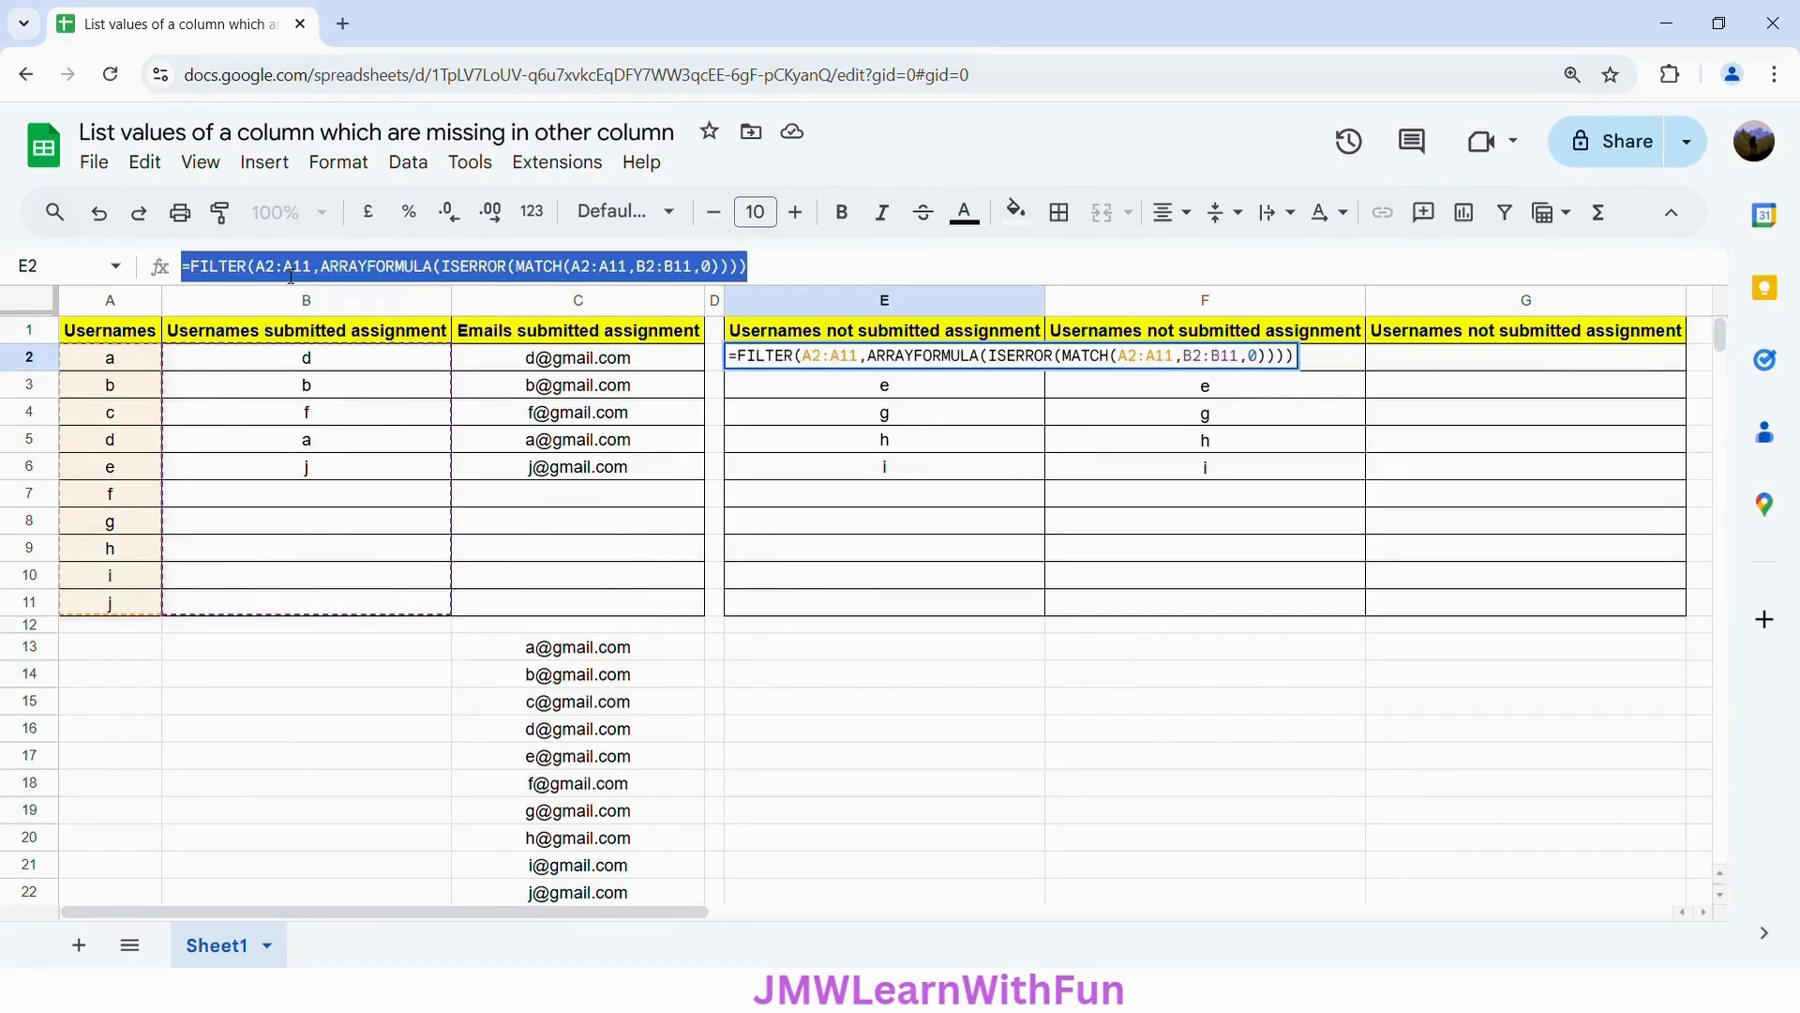
left_click(1691, 286)
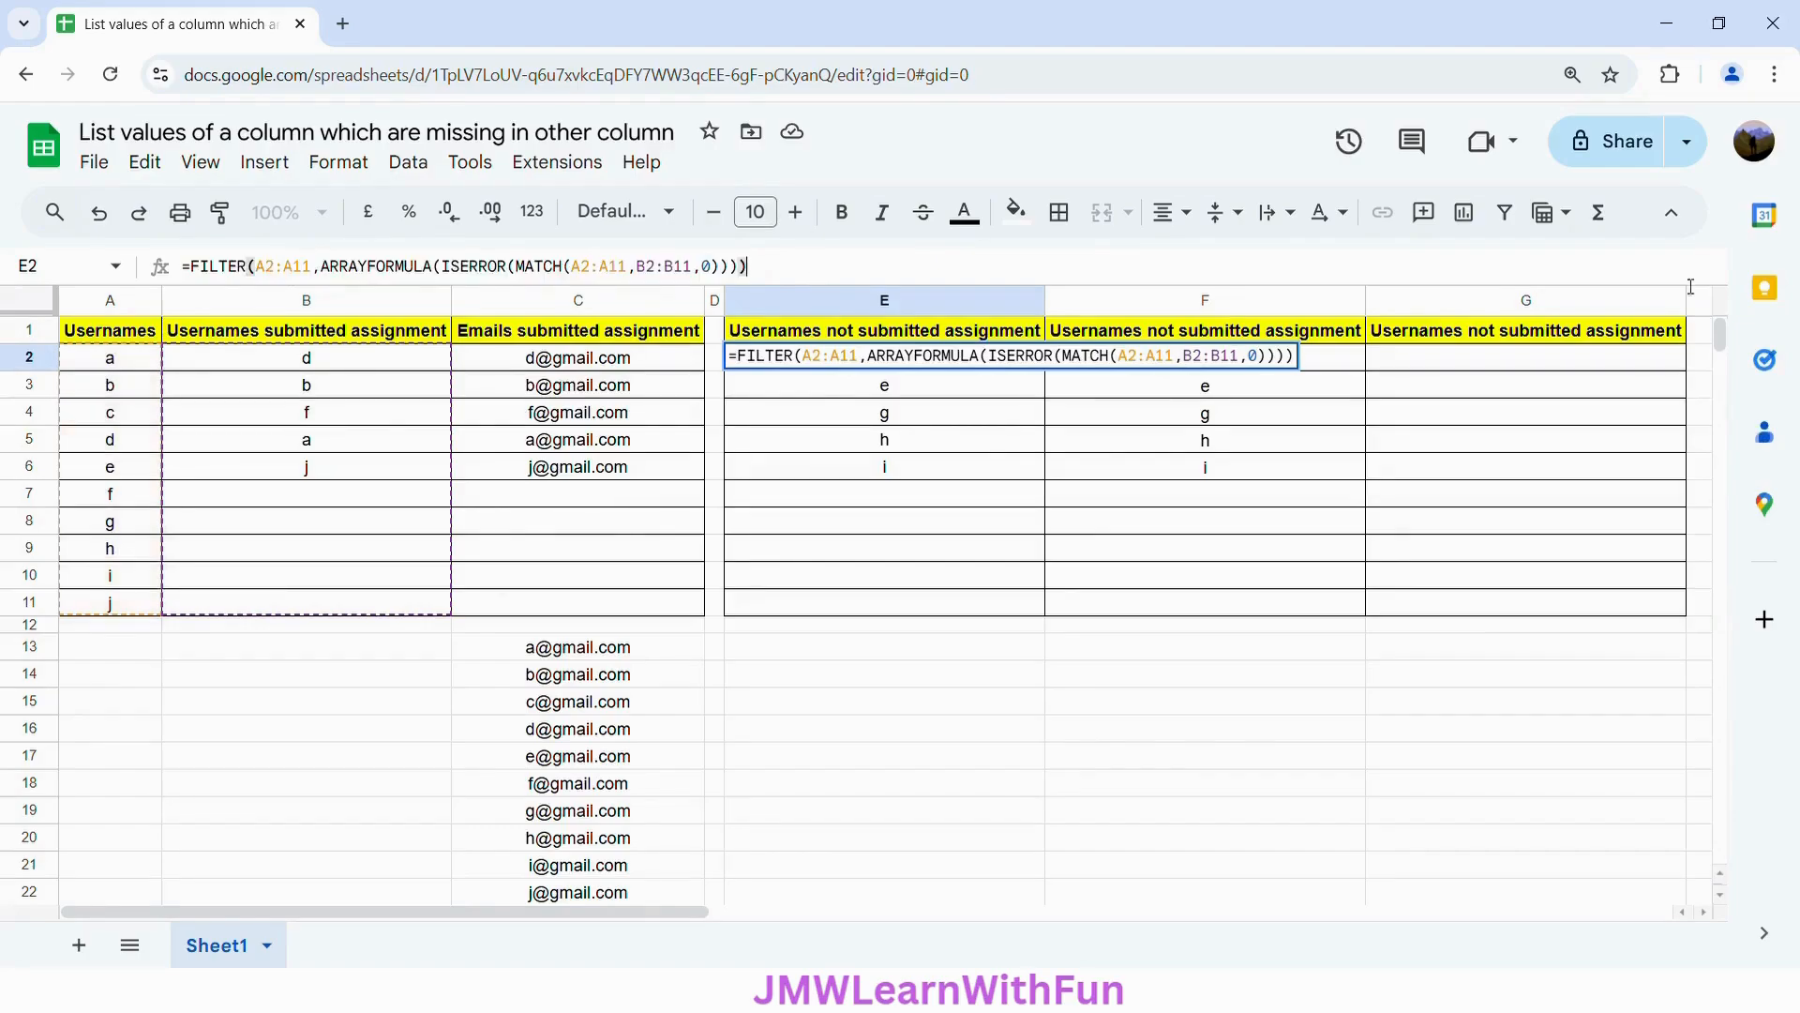
left_click(1579, 366)
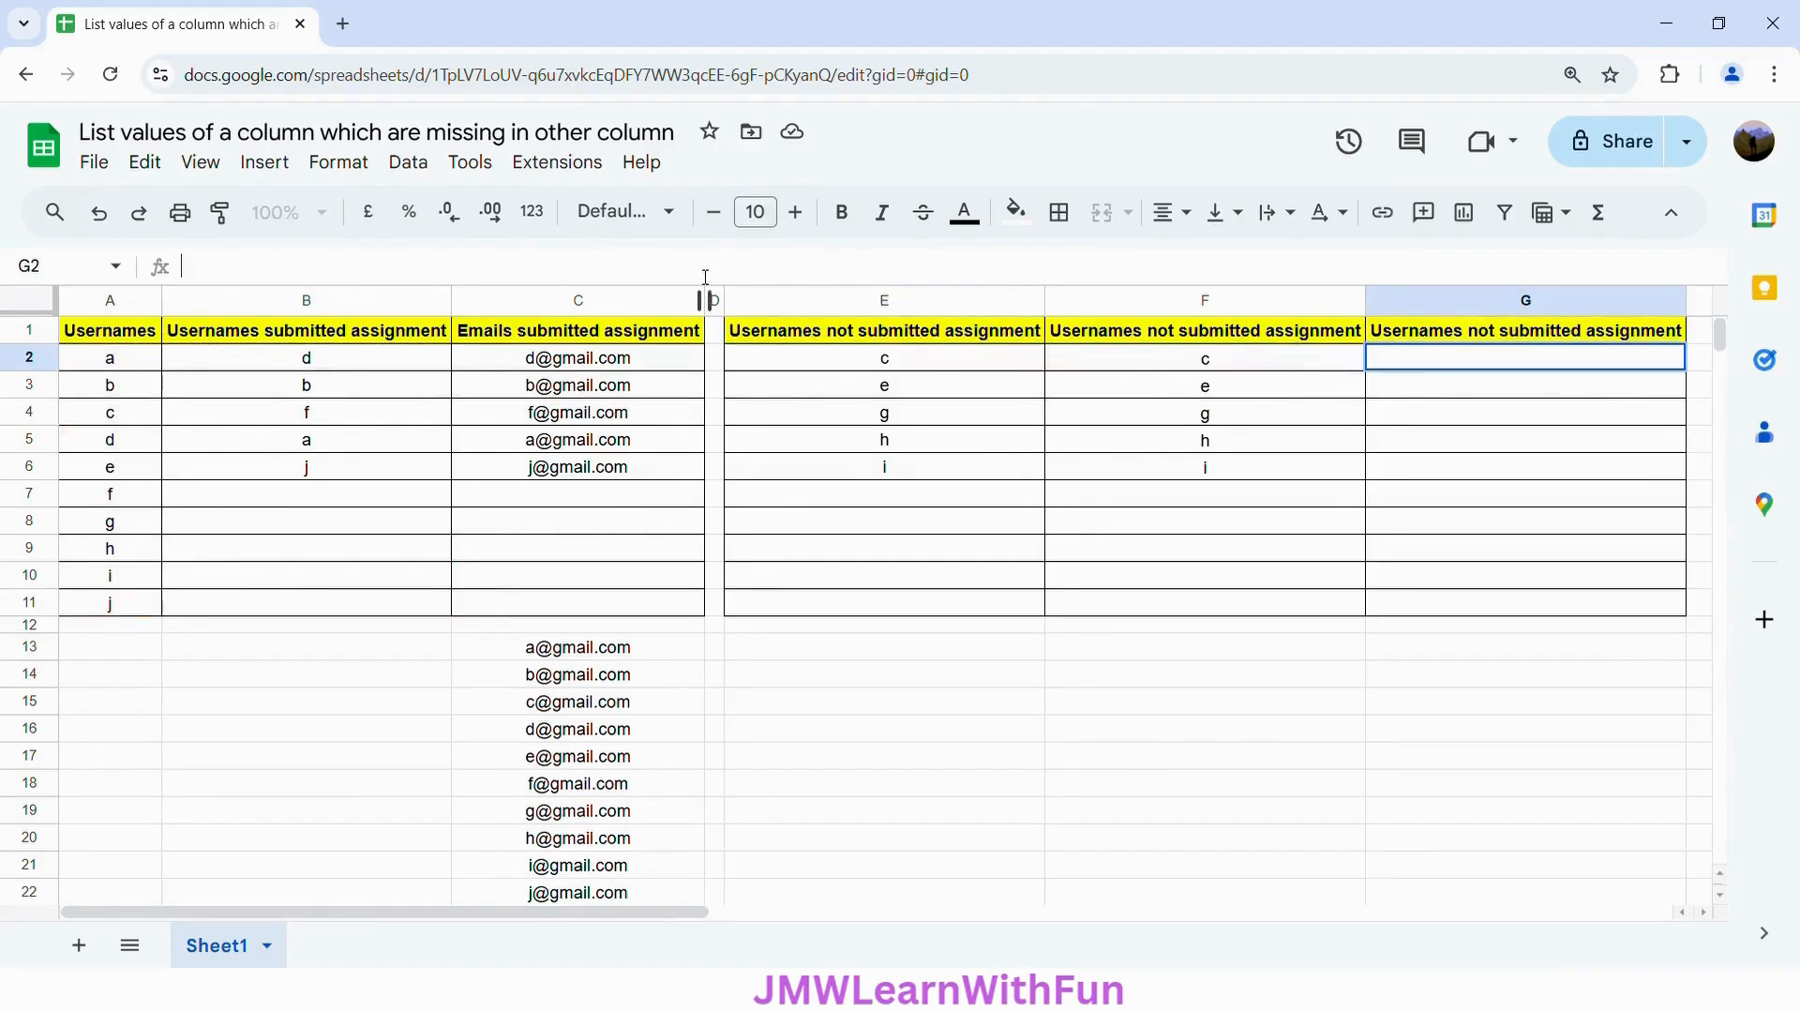
key("ctrl+v")
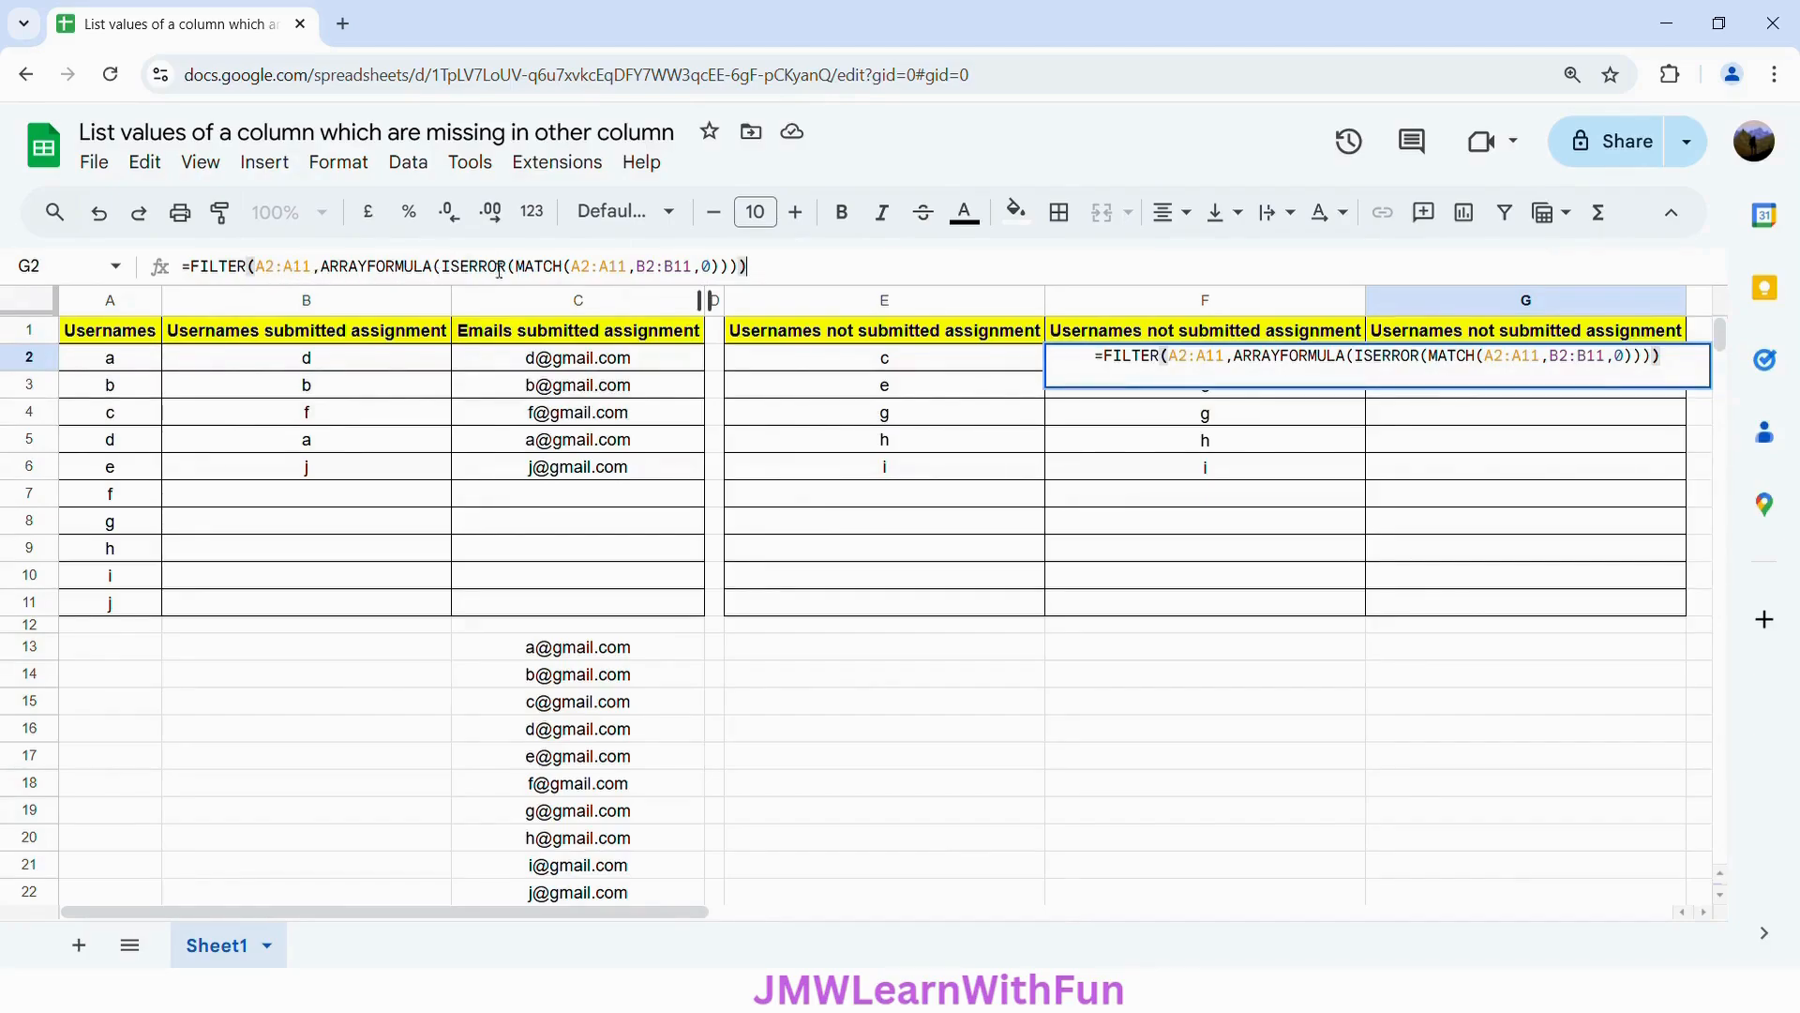
Step: Change the MATCH search range in the G2 formula to C2:C11
left_click(646, 267)
key("BackSpace")
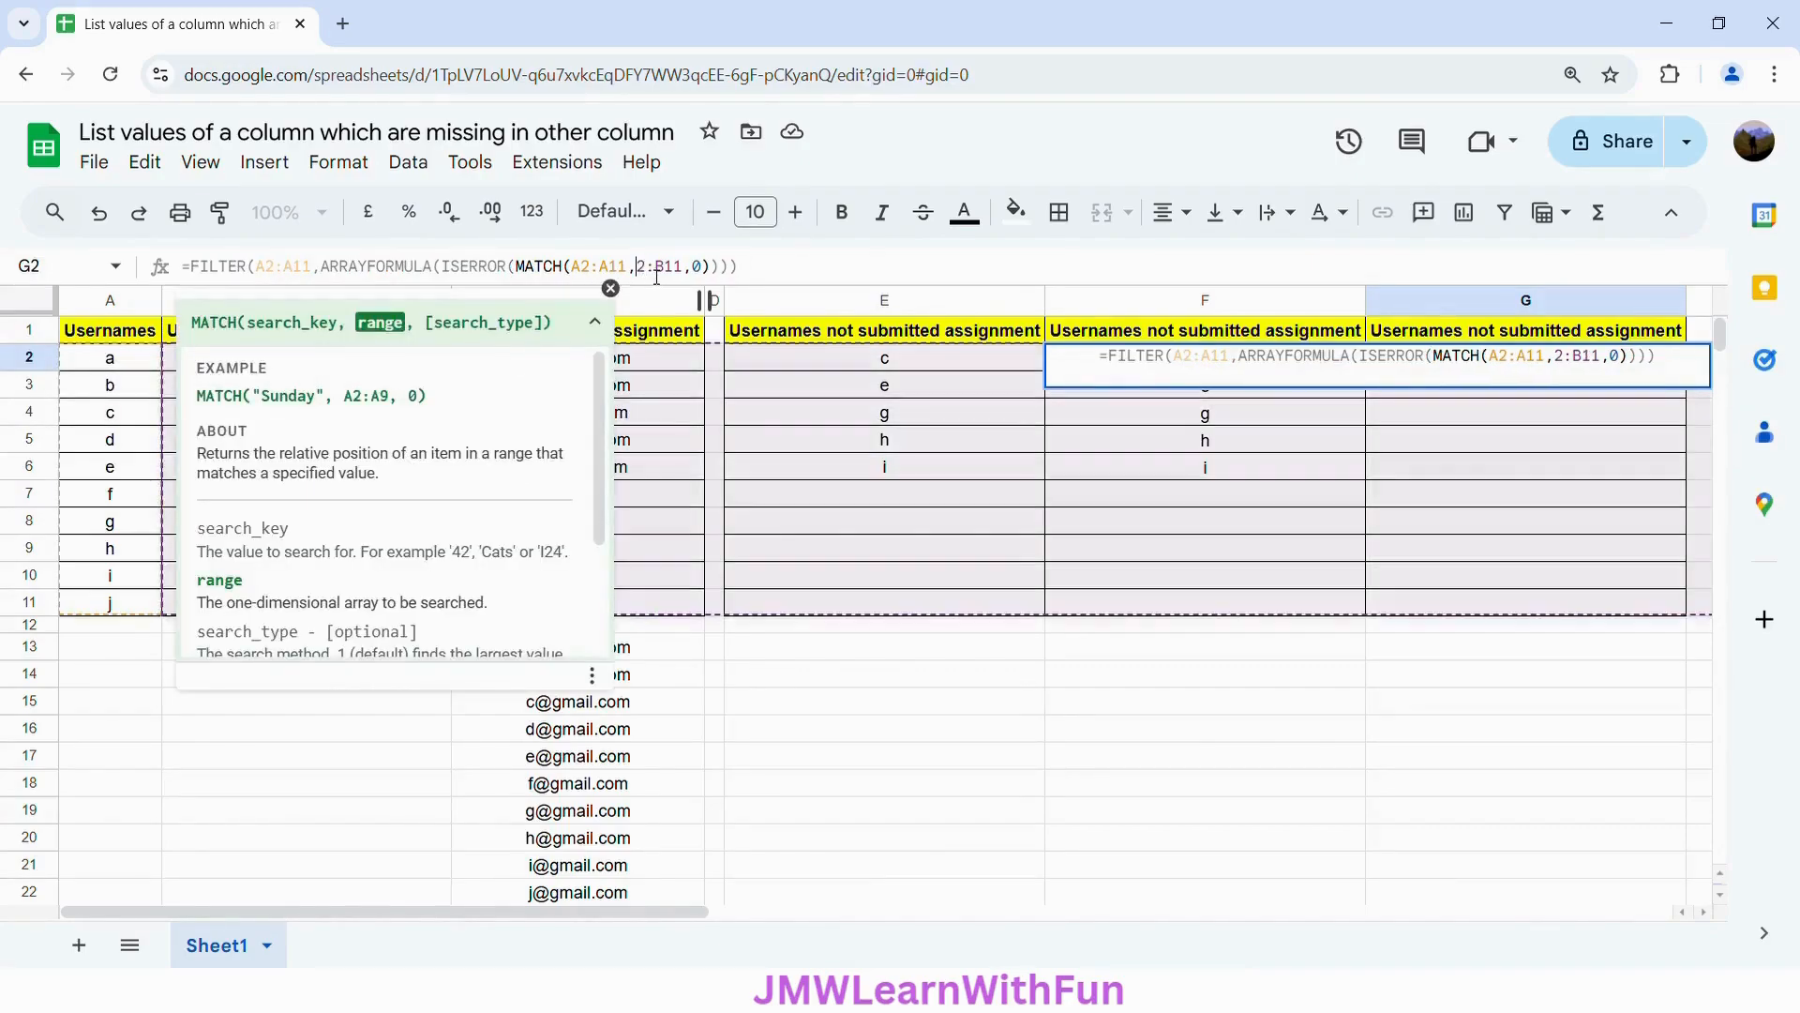
type("C")
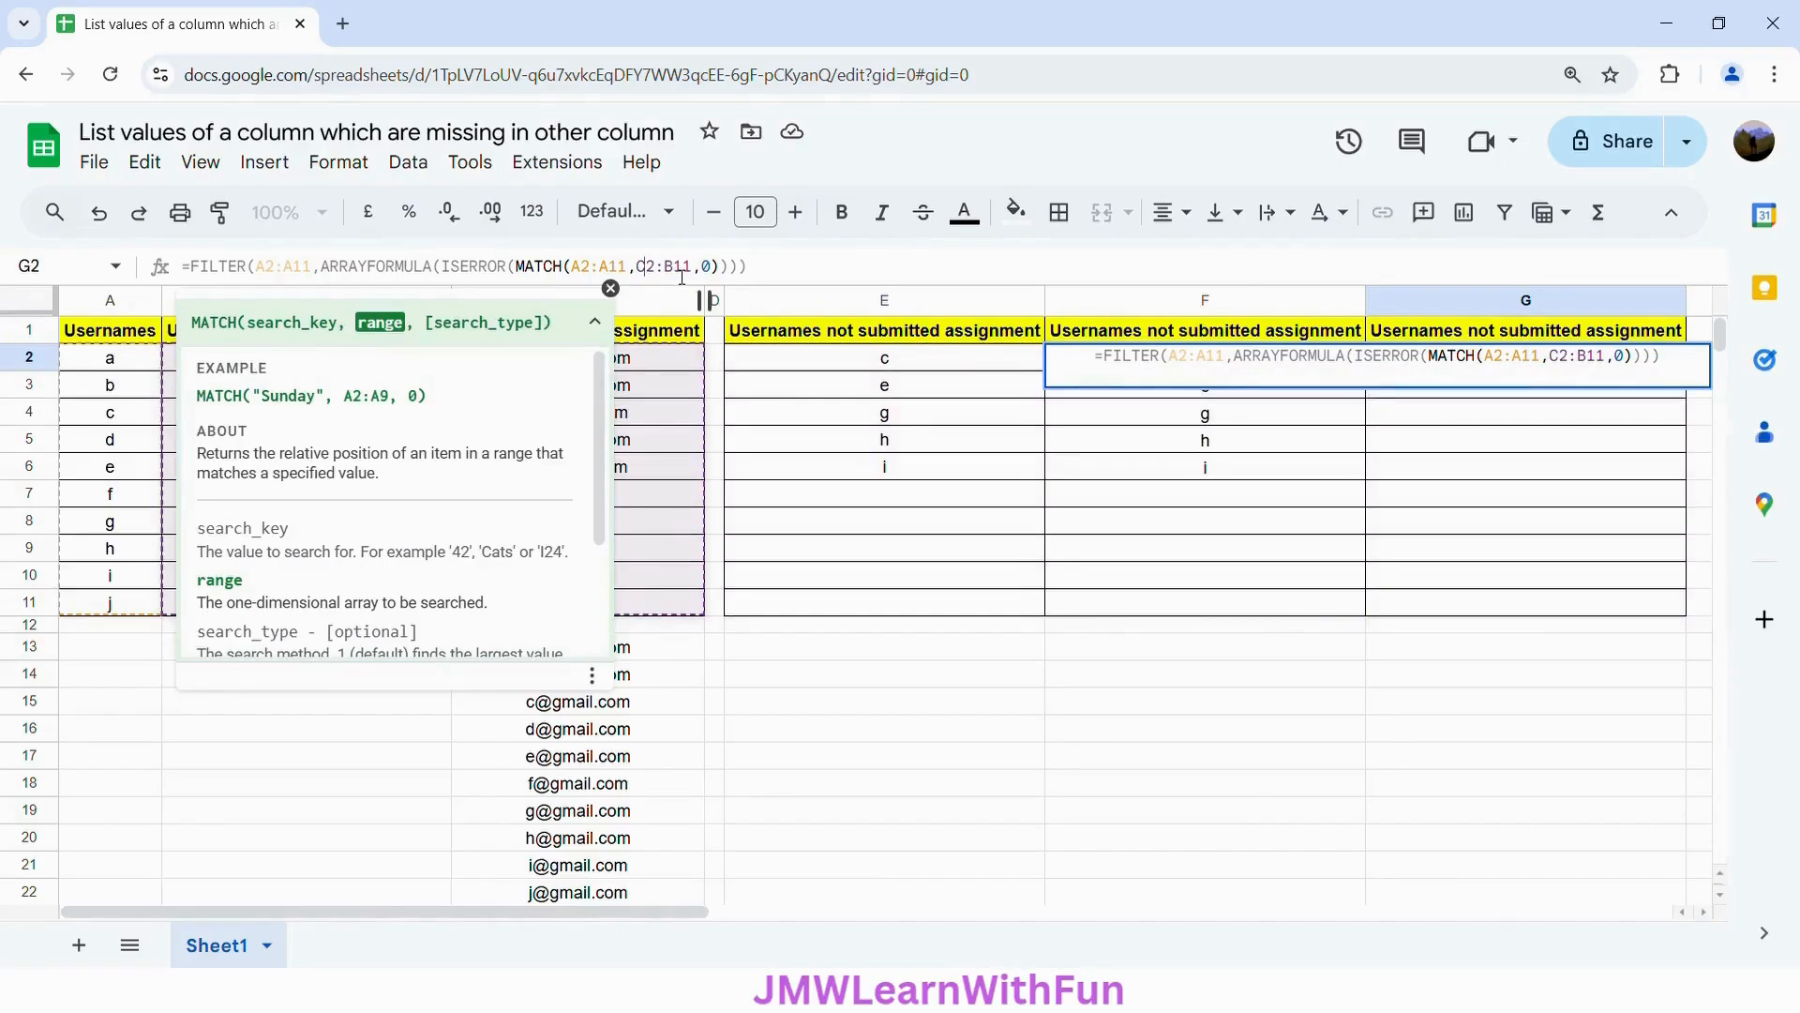
key("BackSpace")
type("C")
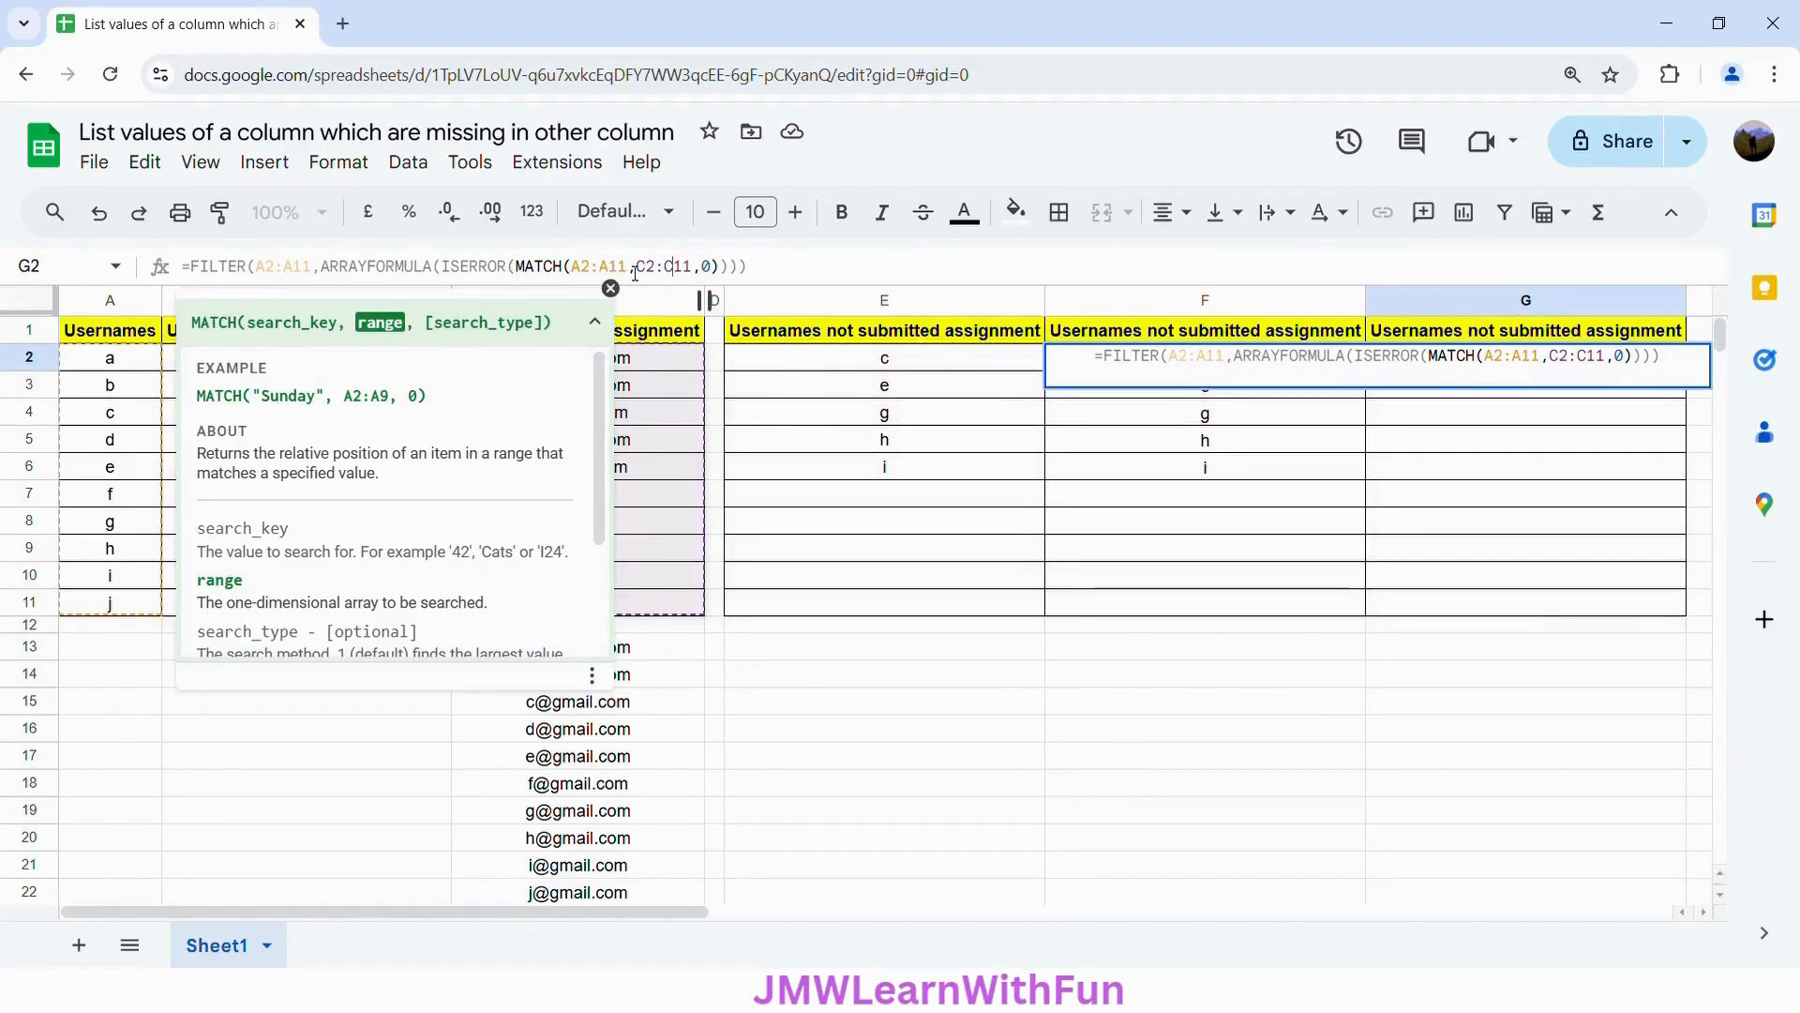
Step: Wrap the MATCH search key A2:A11 in the G2 formula as ARRAYFORMULA(CONCAT(A2:A11))
left_click(579, 278)
type("ARRAYD")
key("BackSpace")
type("FORMA")
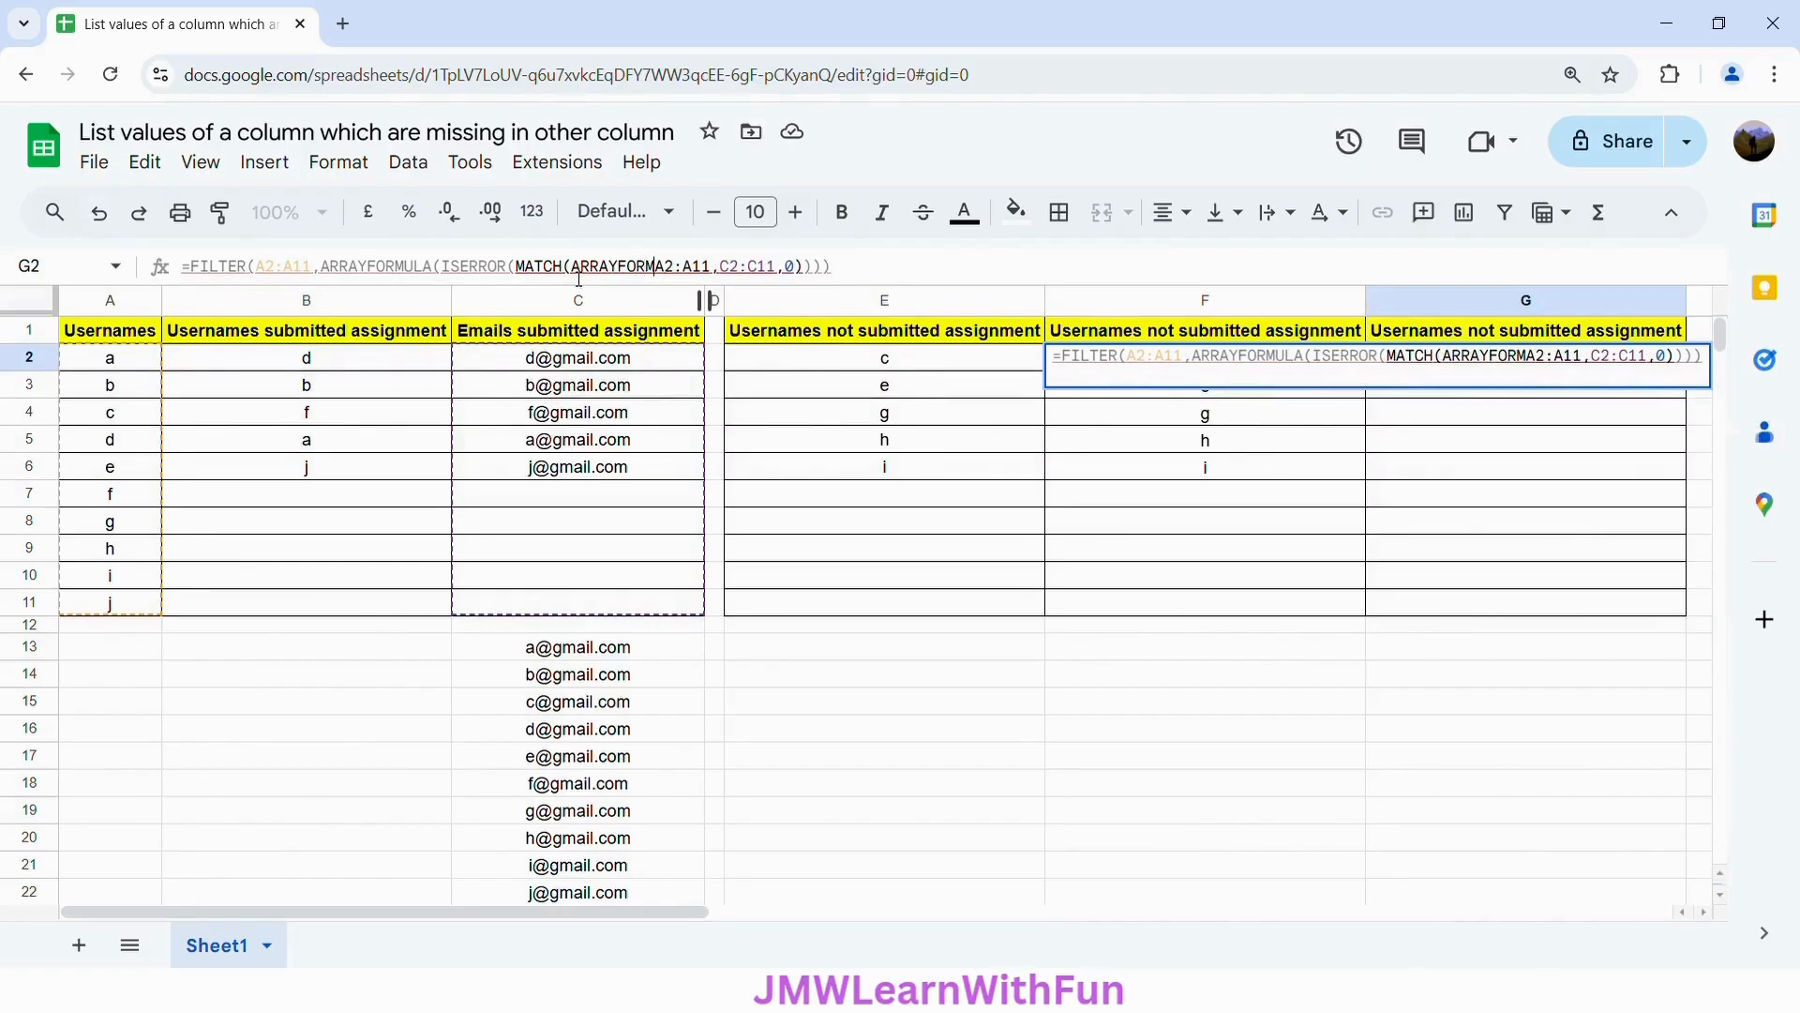
type("ULA")
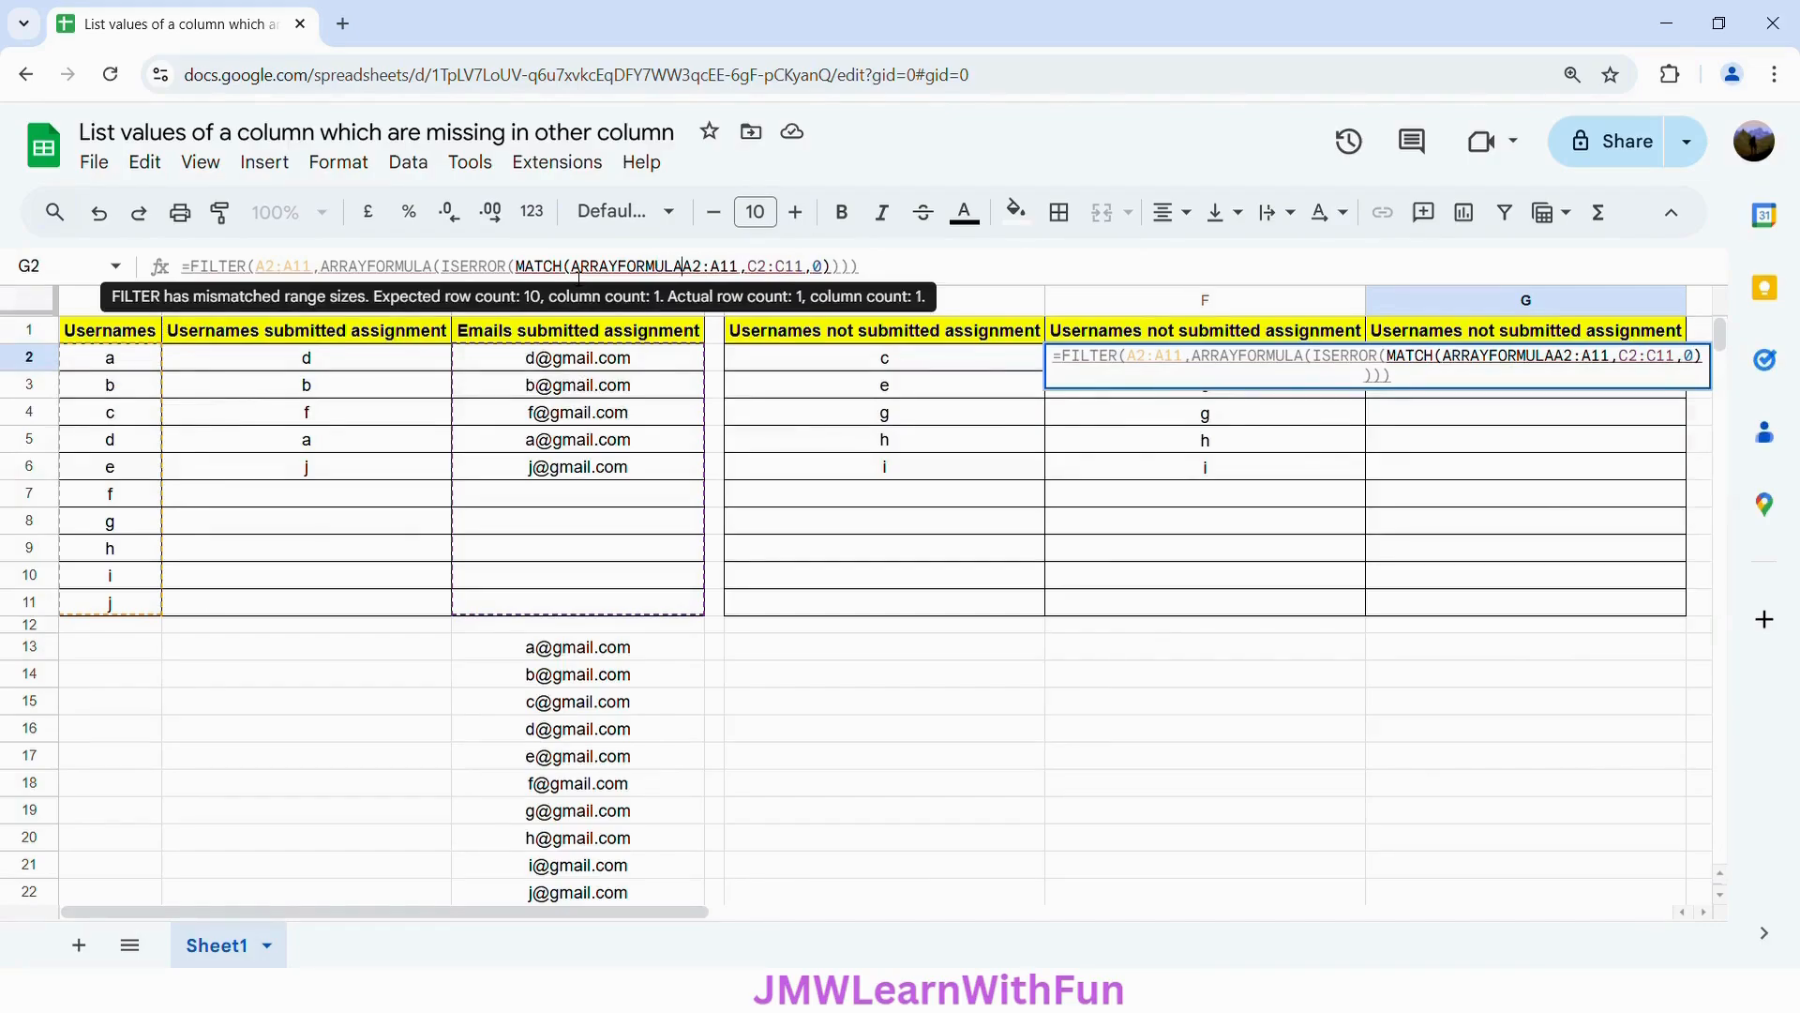
type("(")
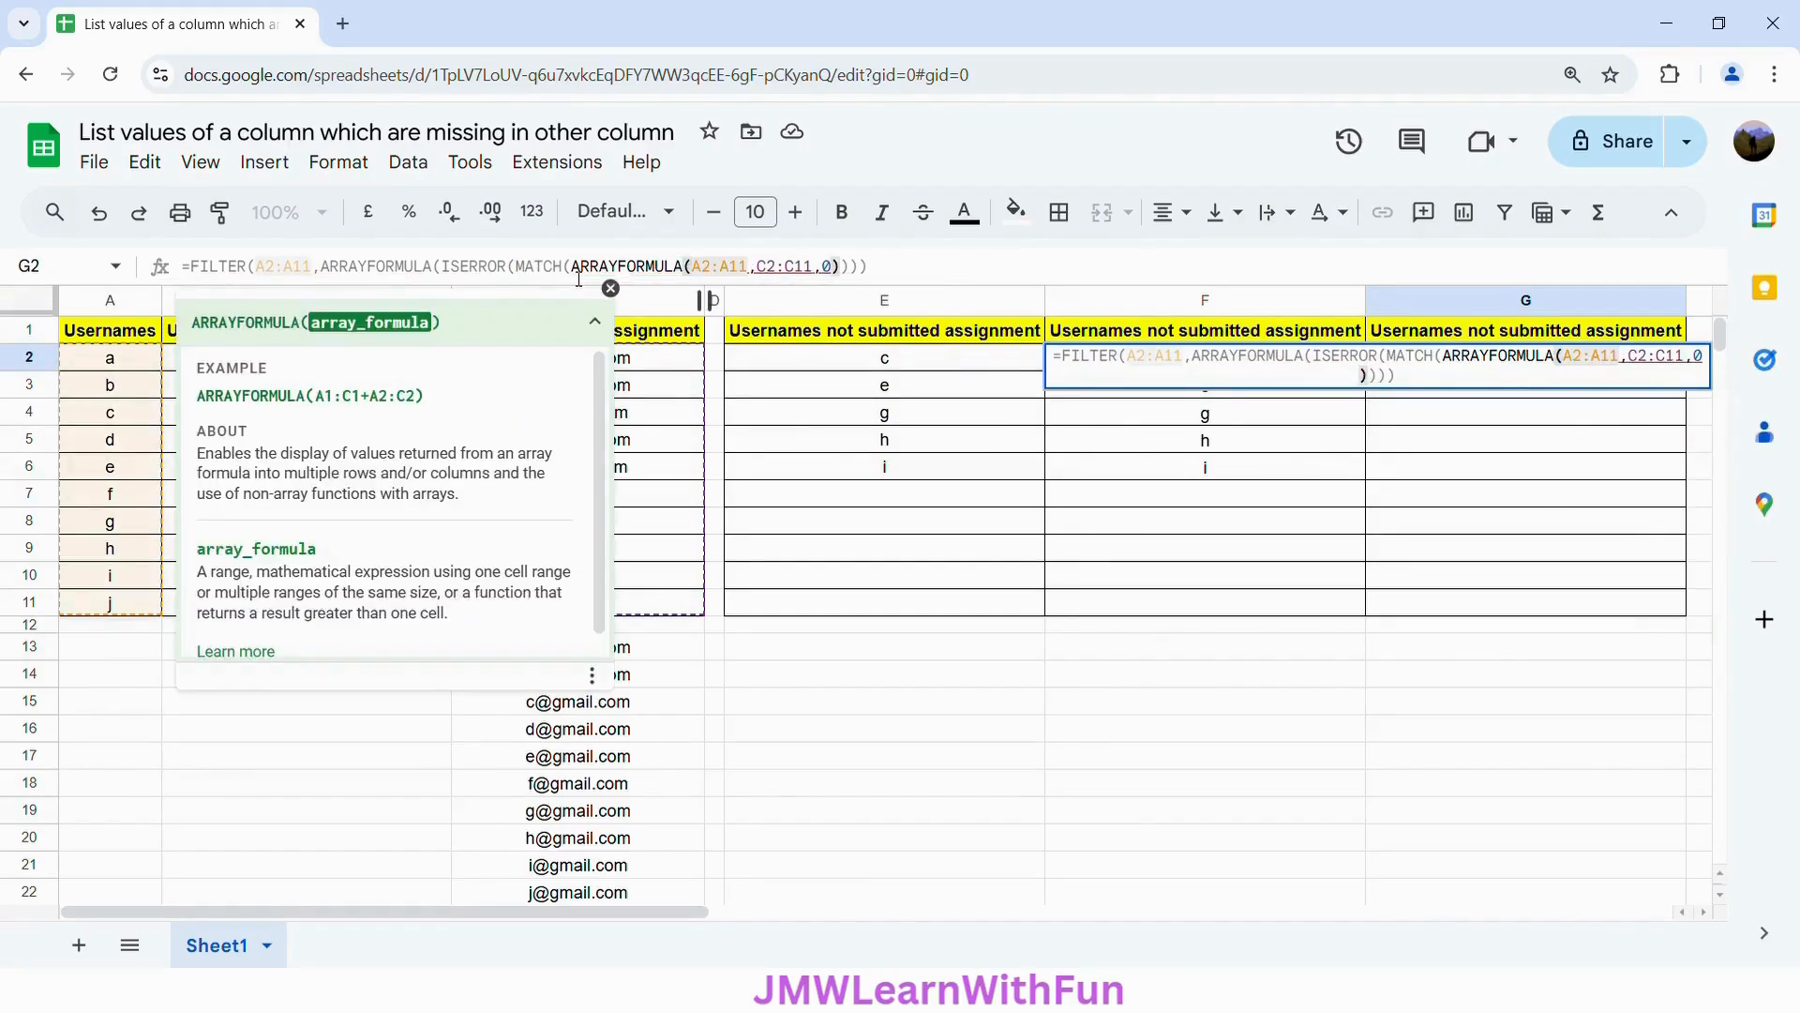
type("CONCAT(")
left_click(822, 277)
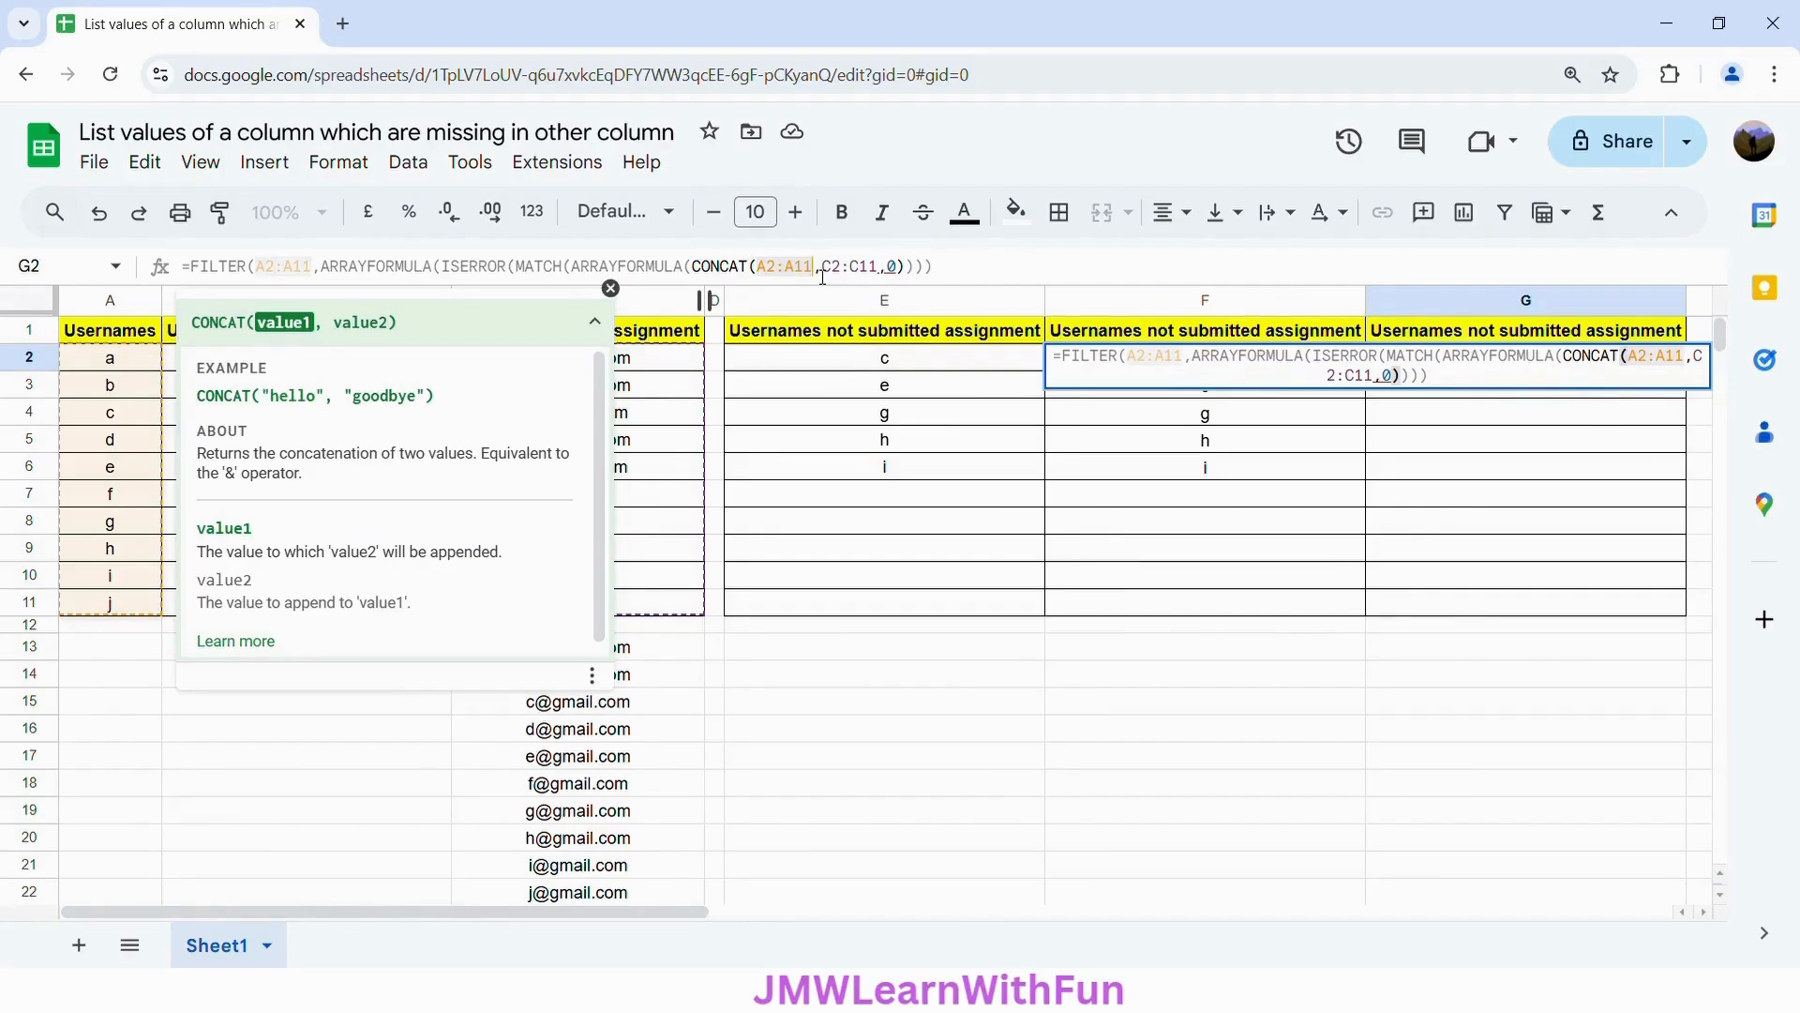
type("))")
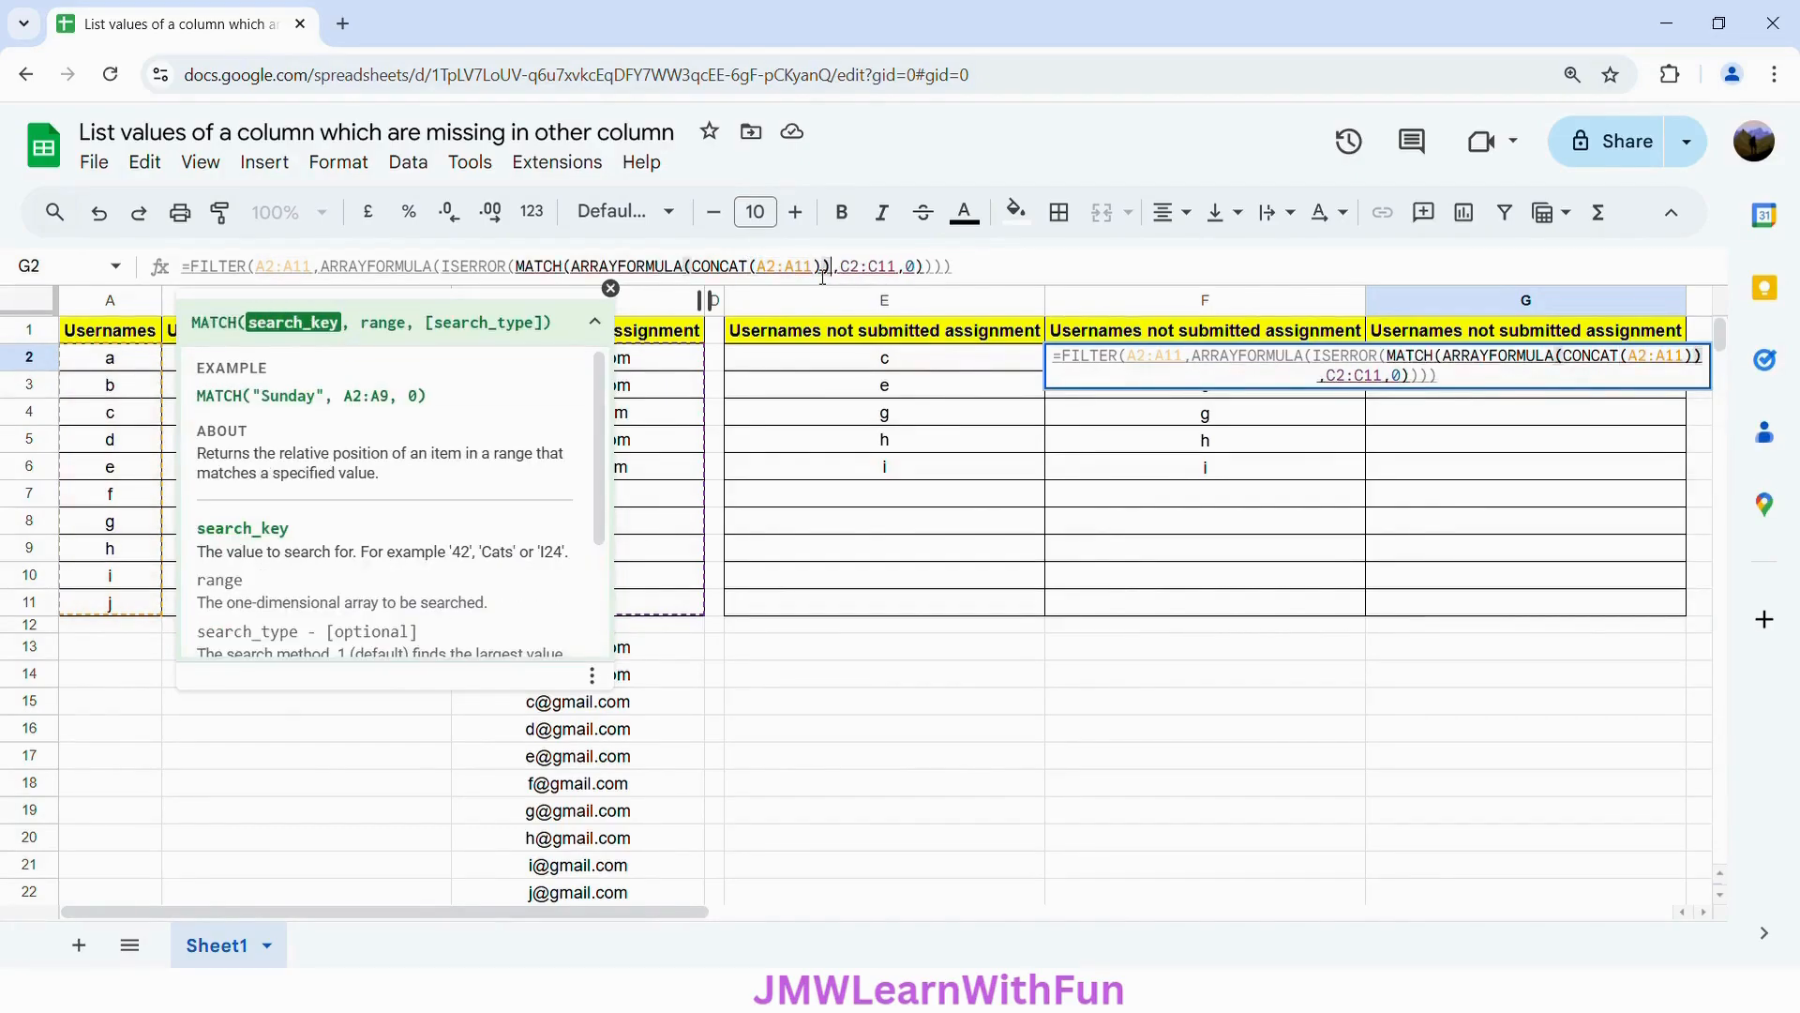
key("Left")
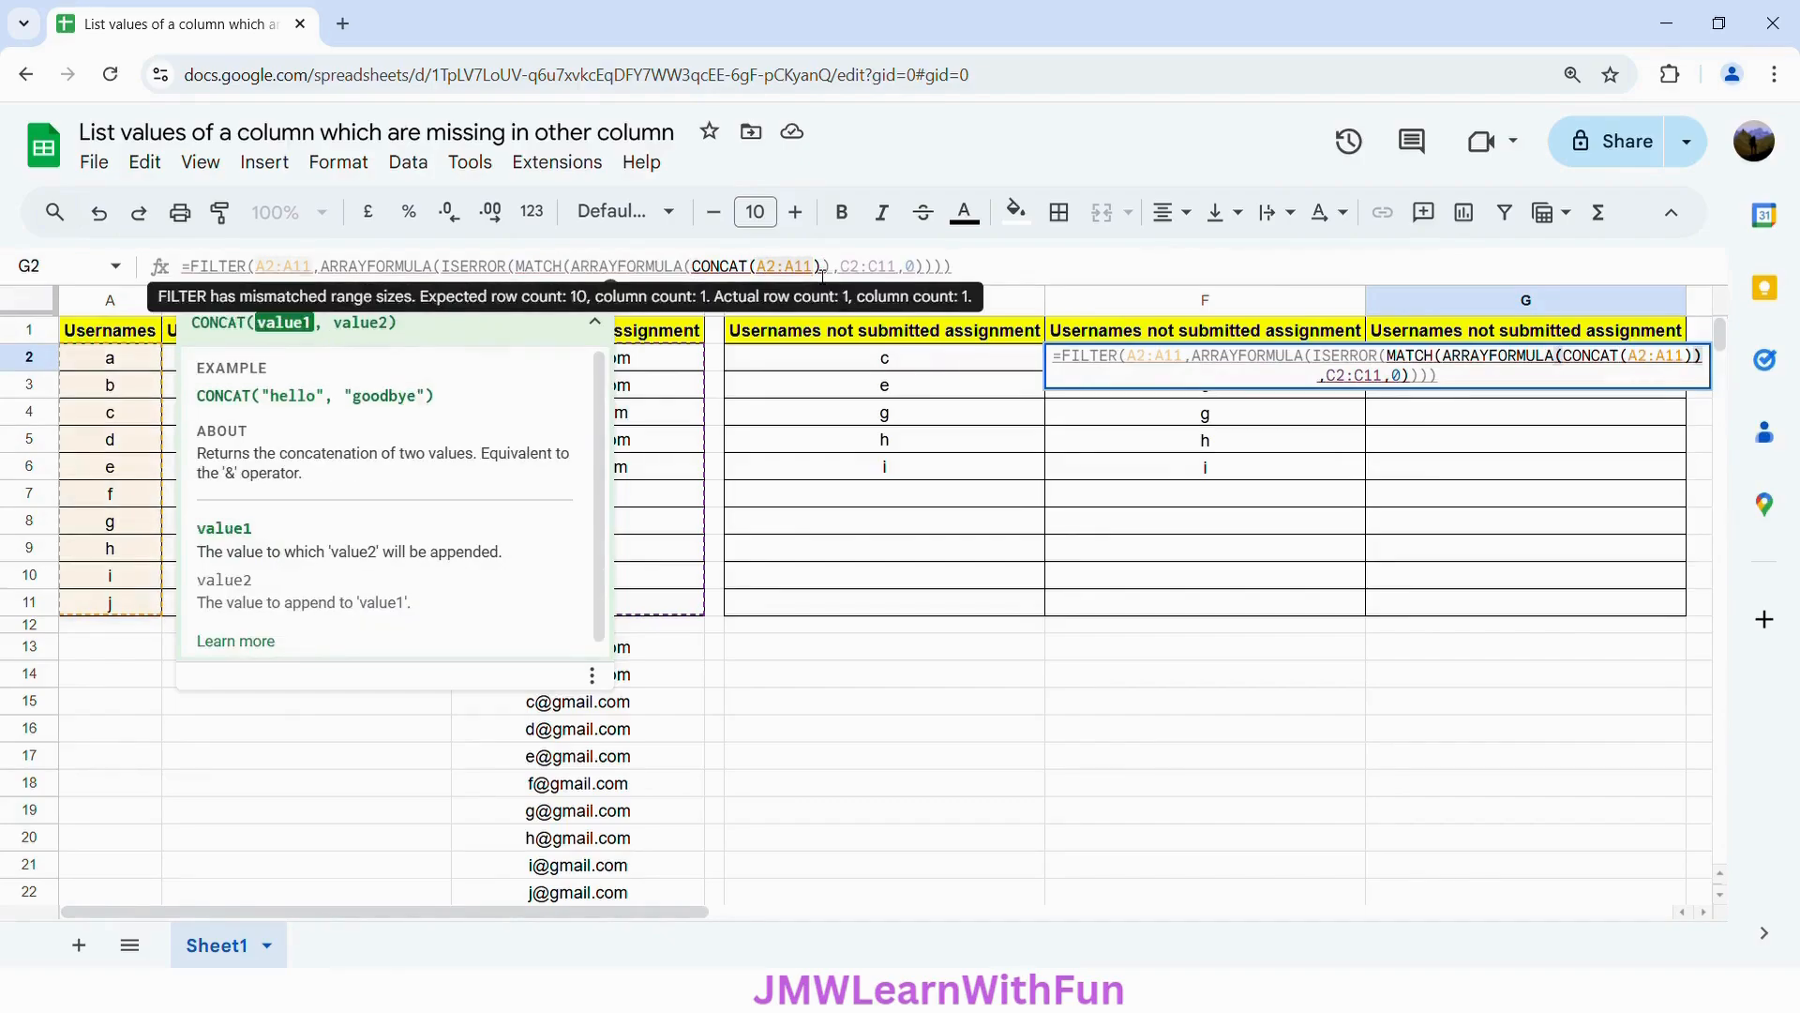
type(", ")
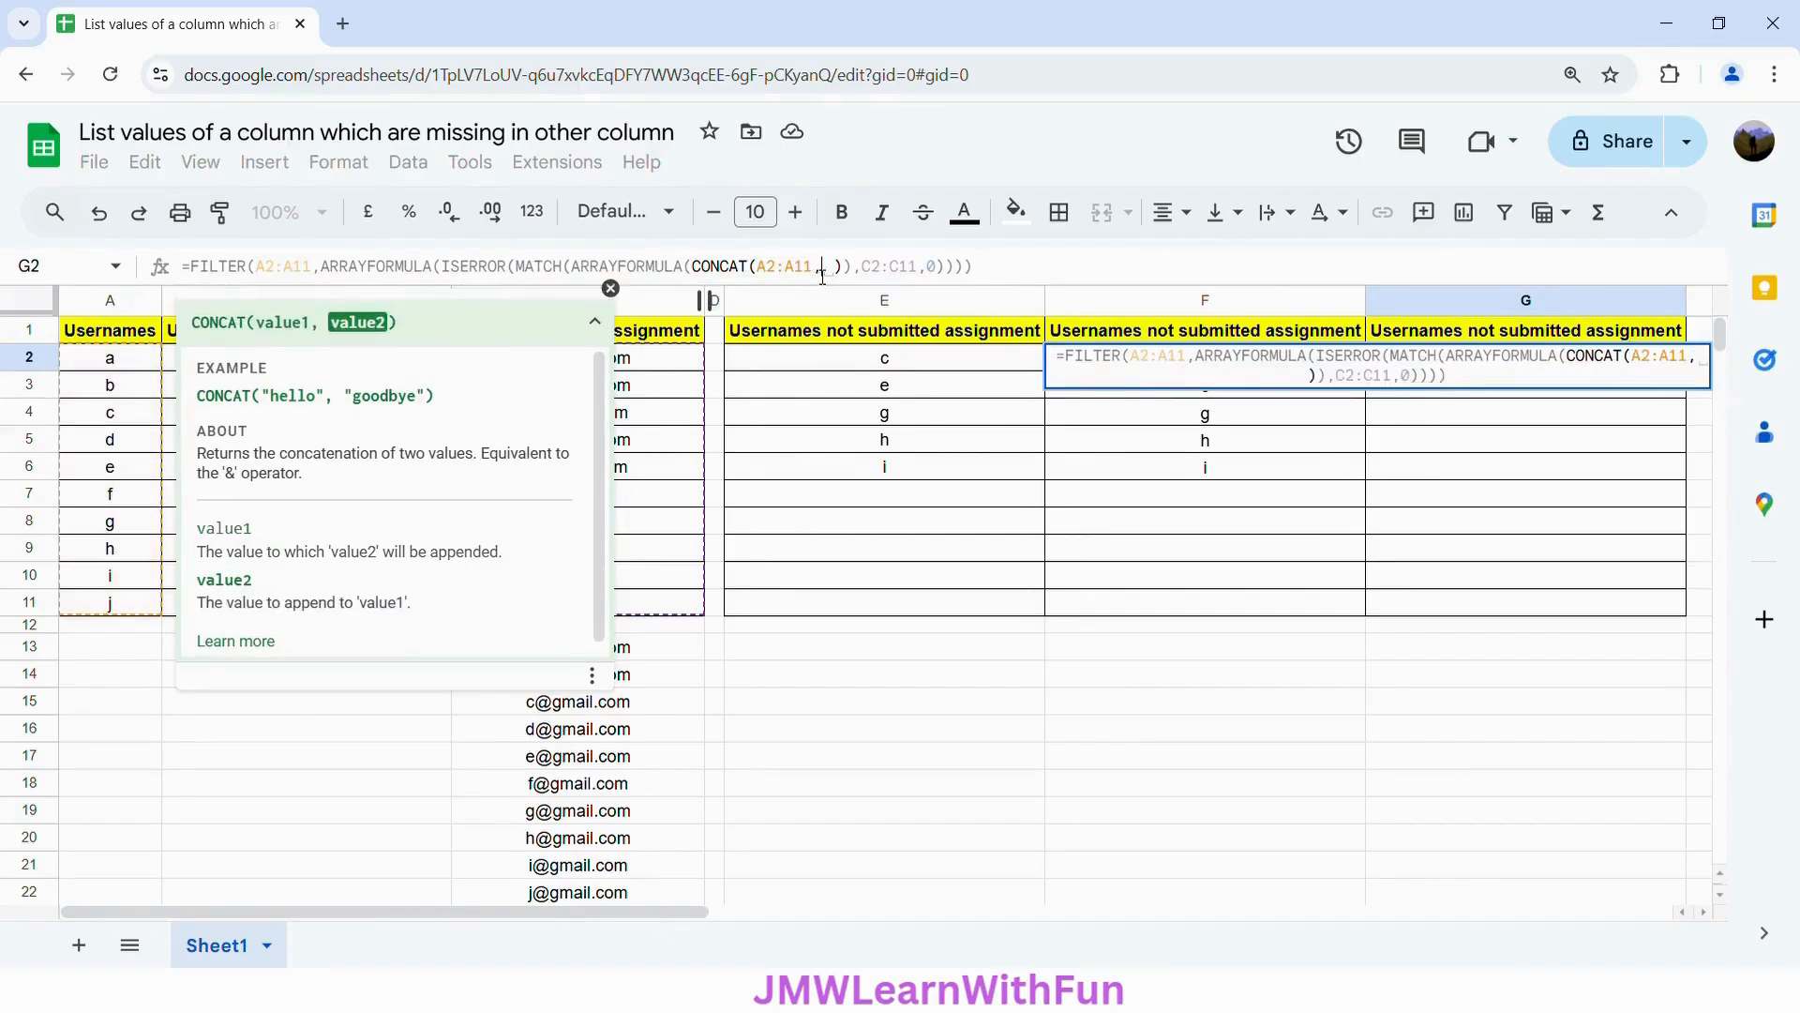
type("\"\"")
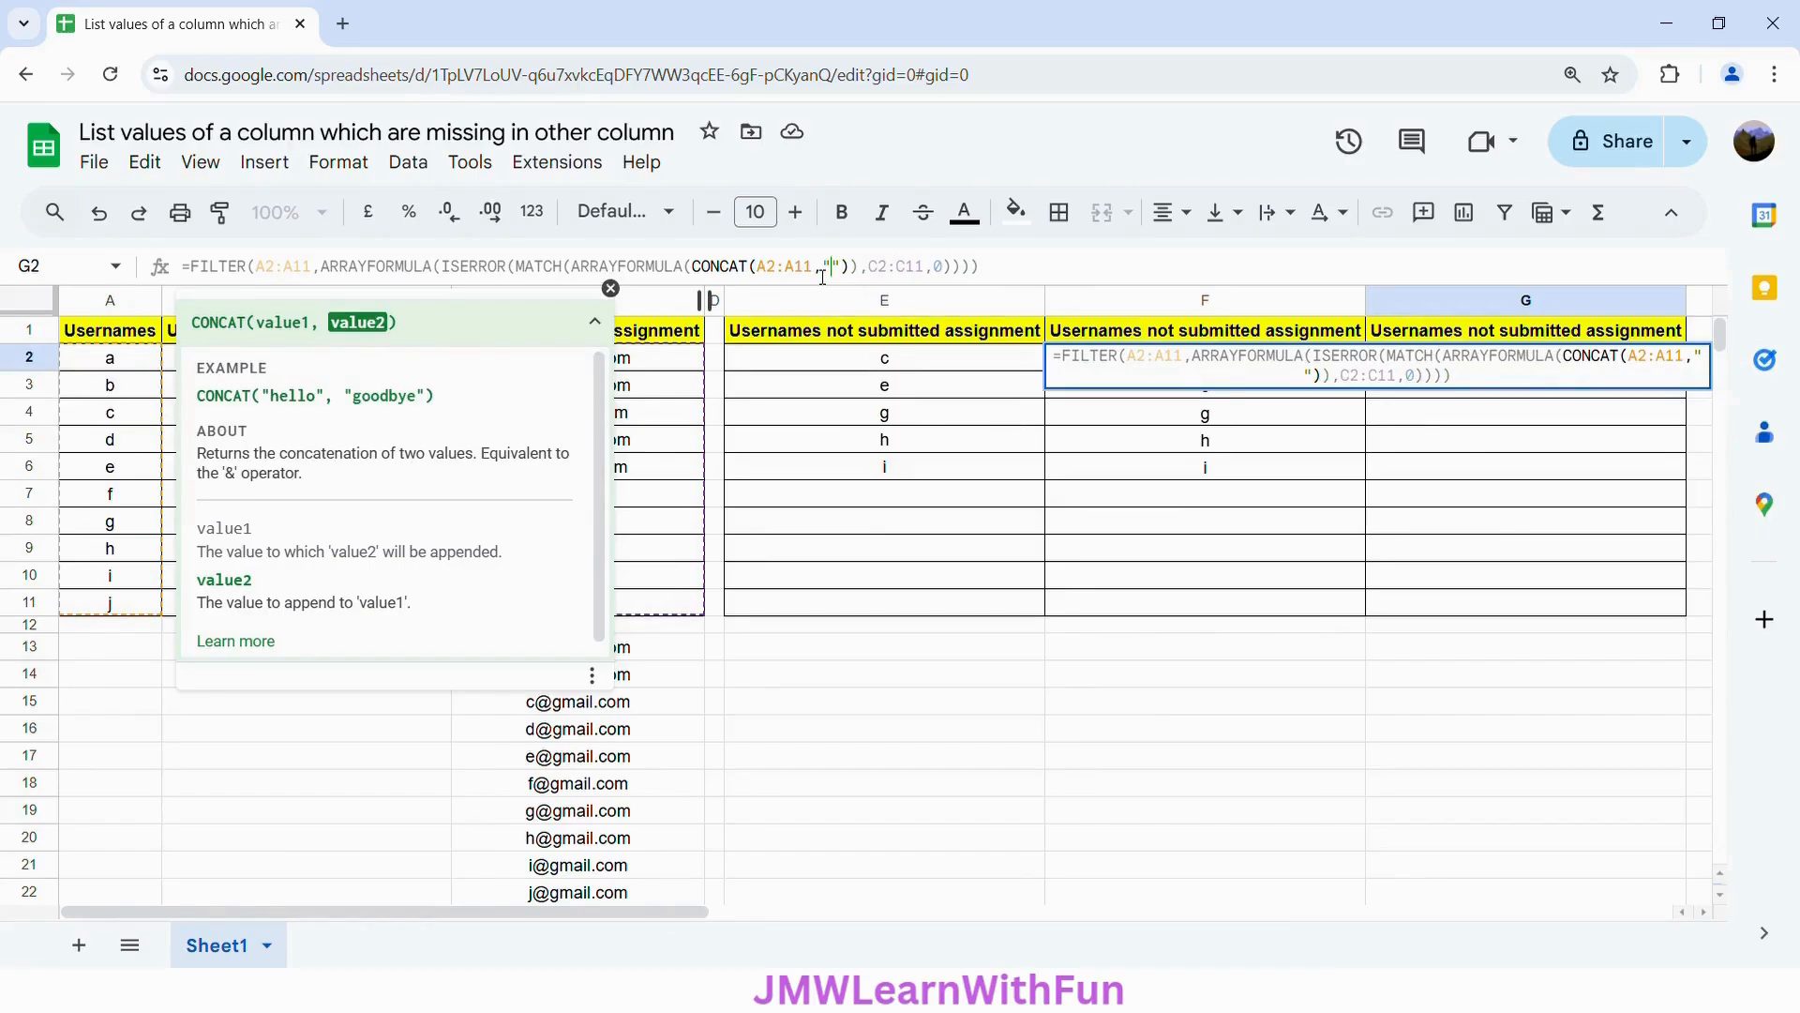
type("@gm")
type("ail.co")
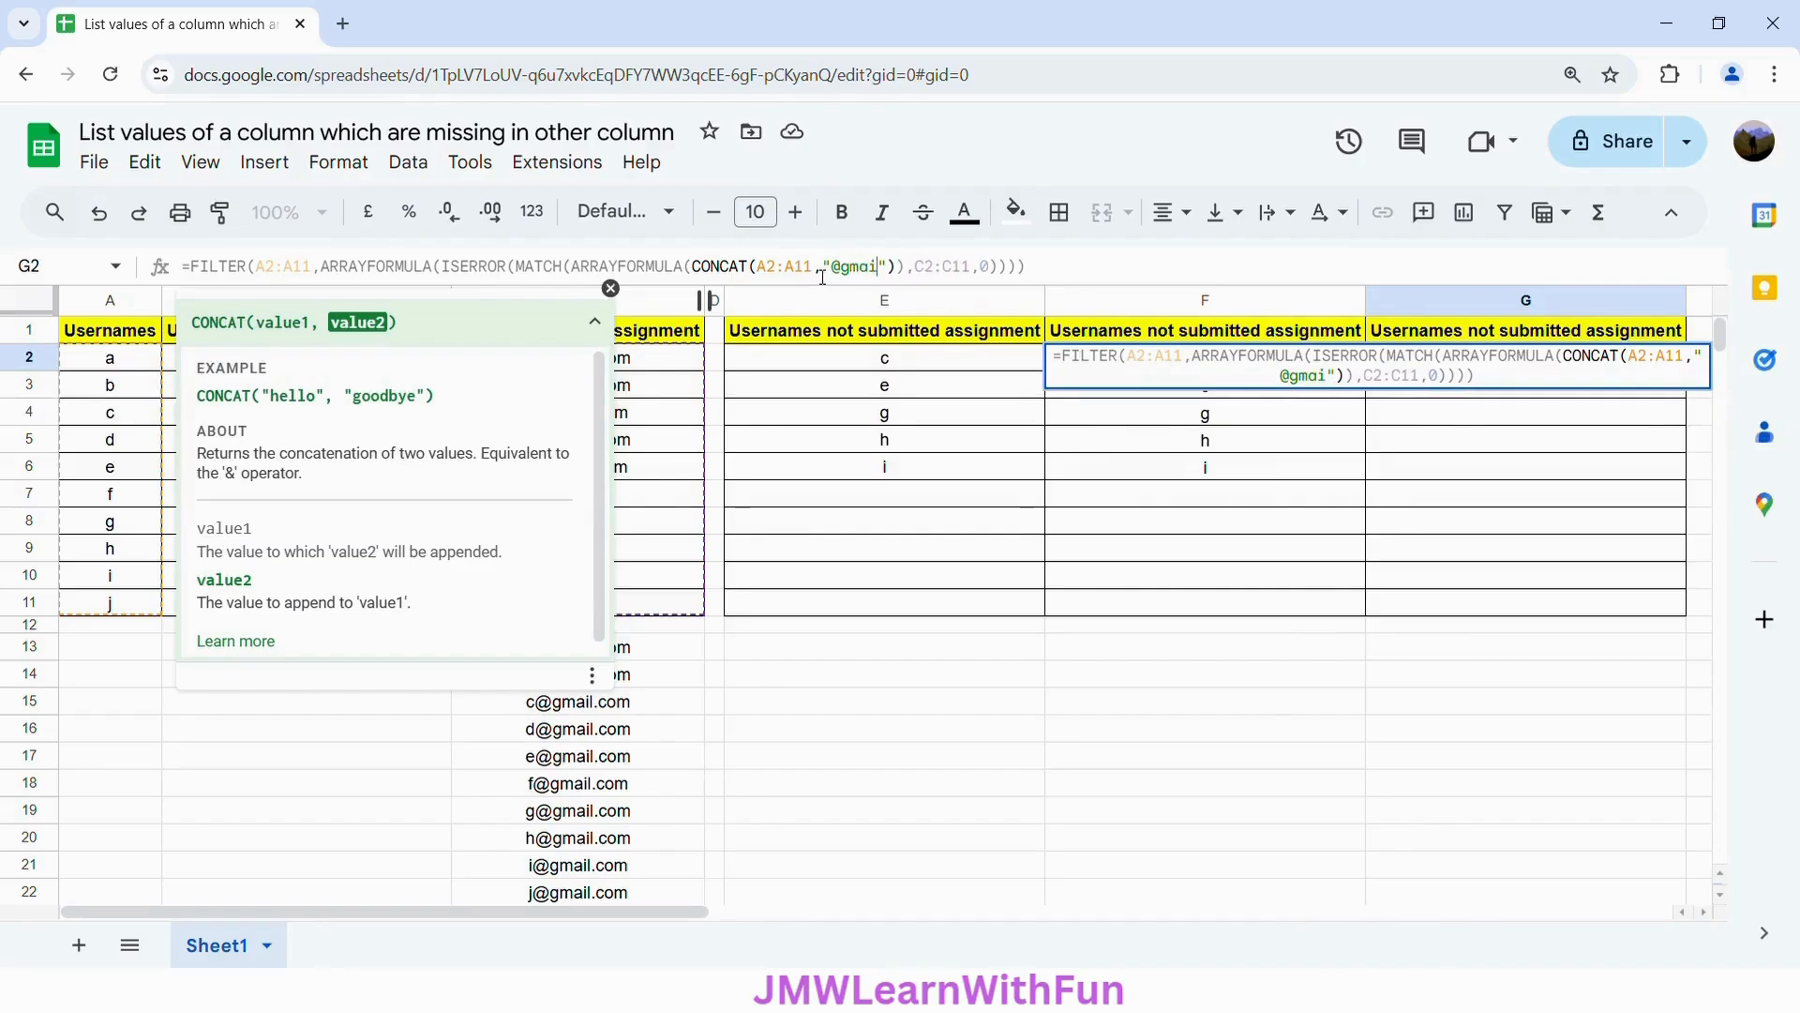
type("m")
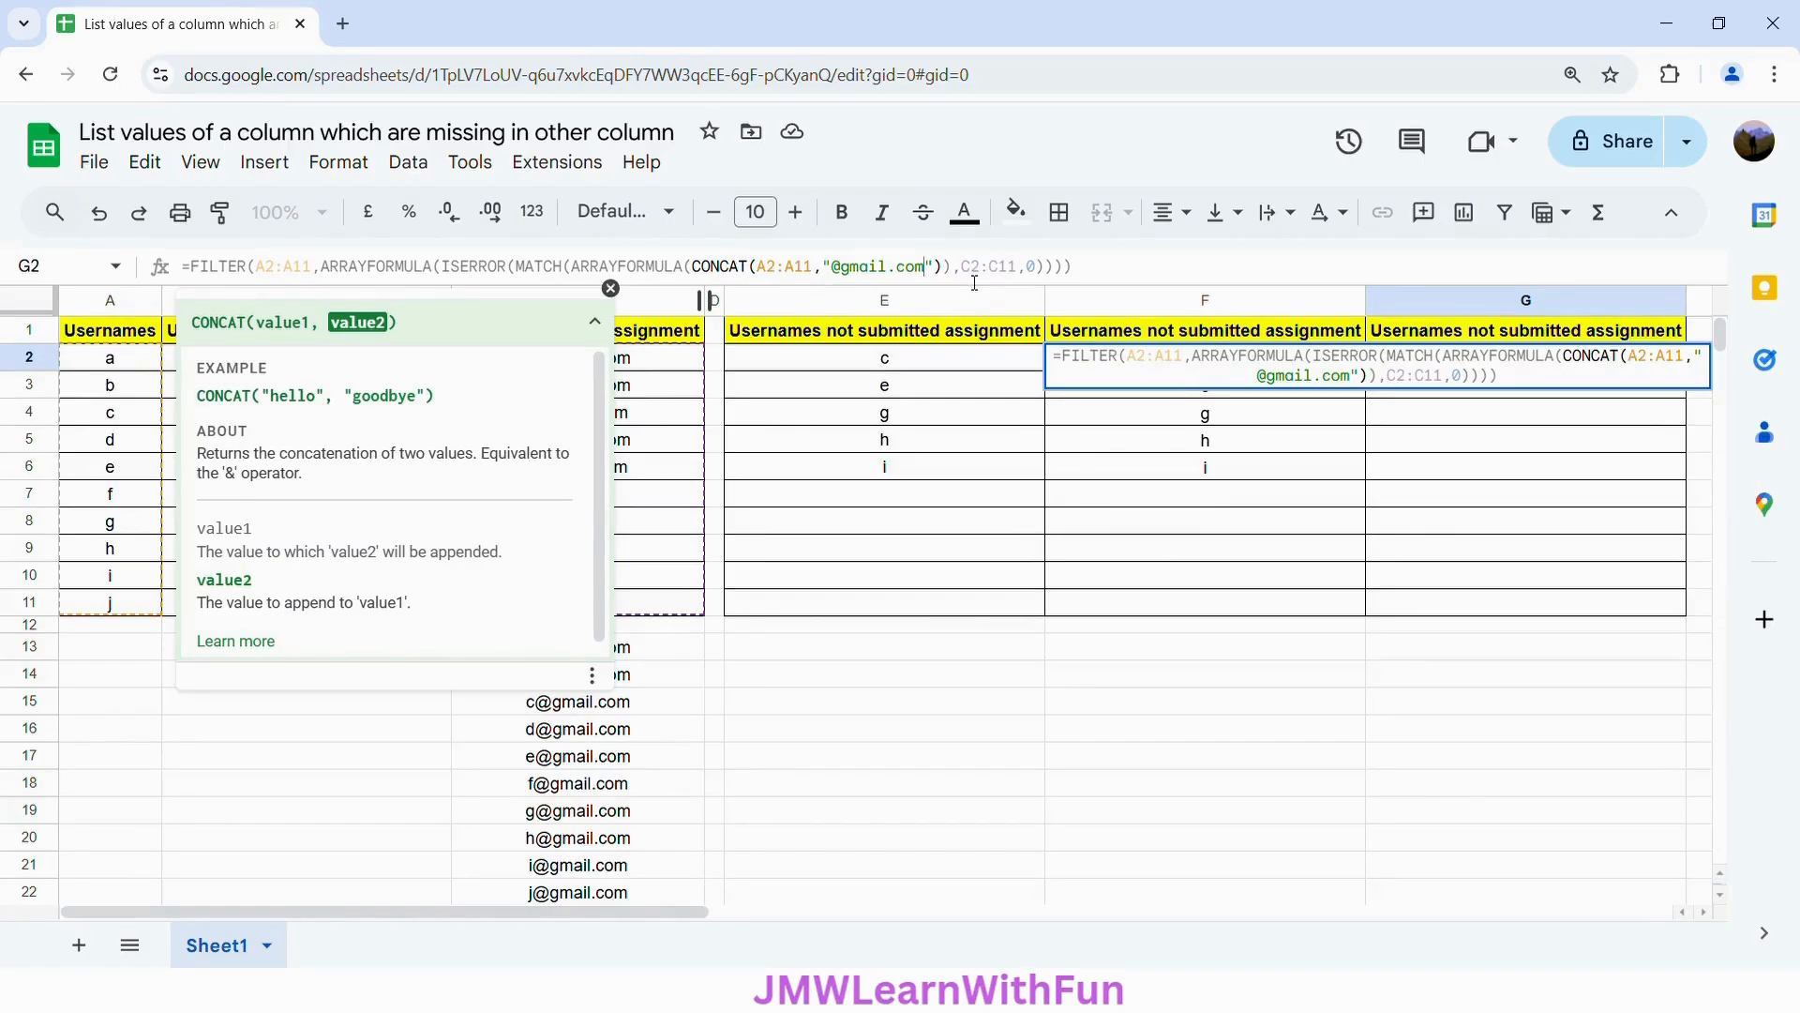
left_click(1107, 280)
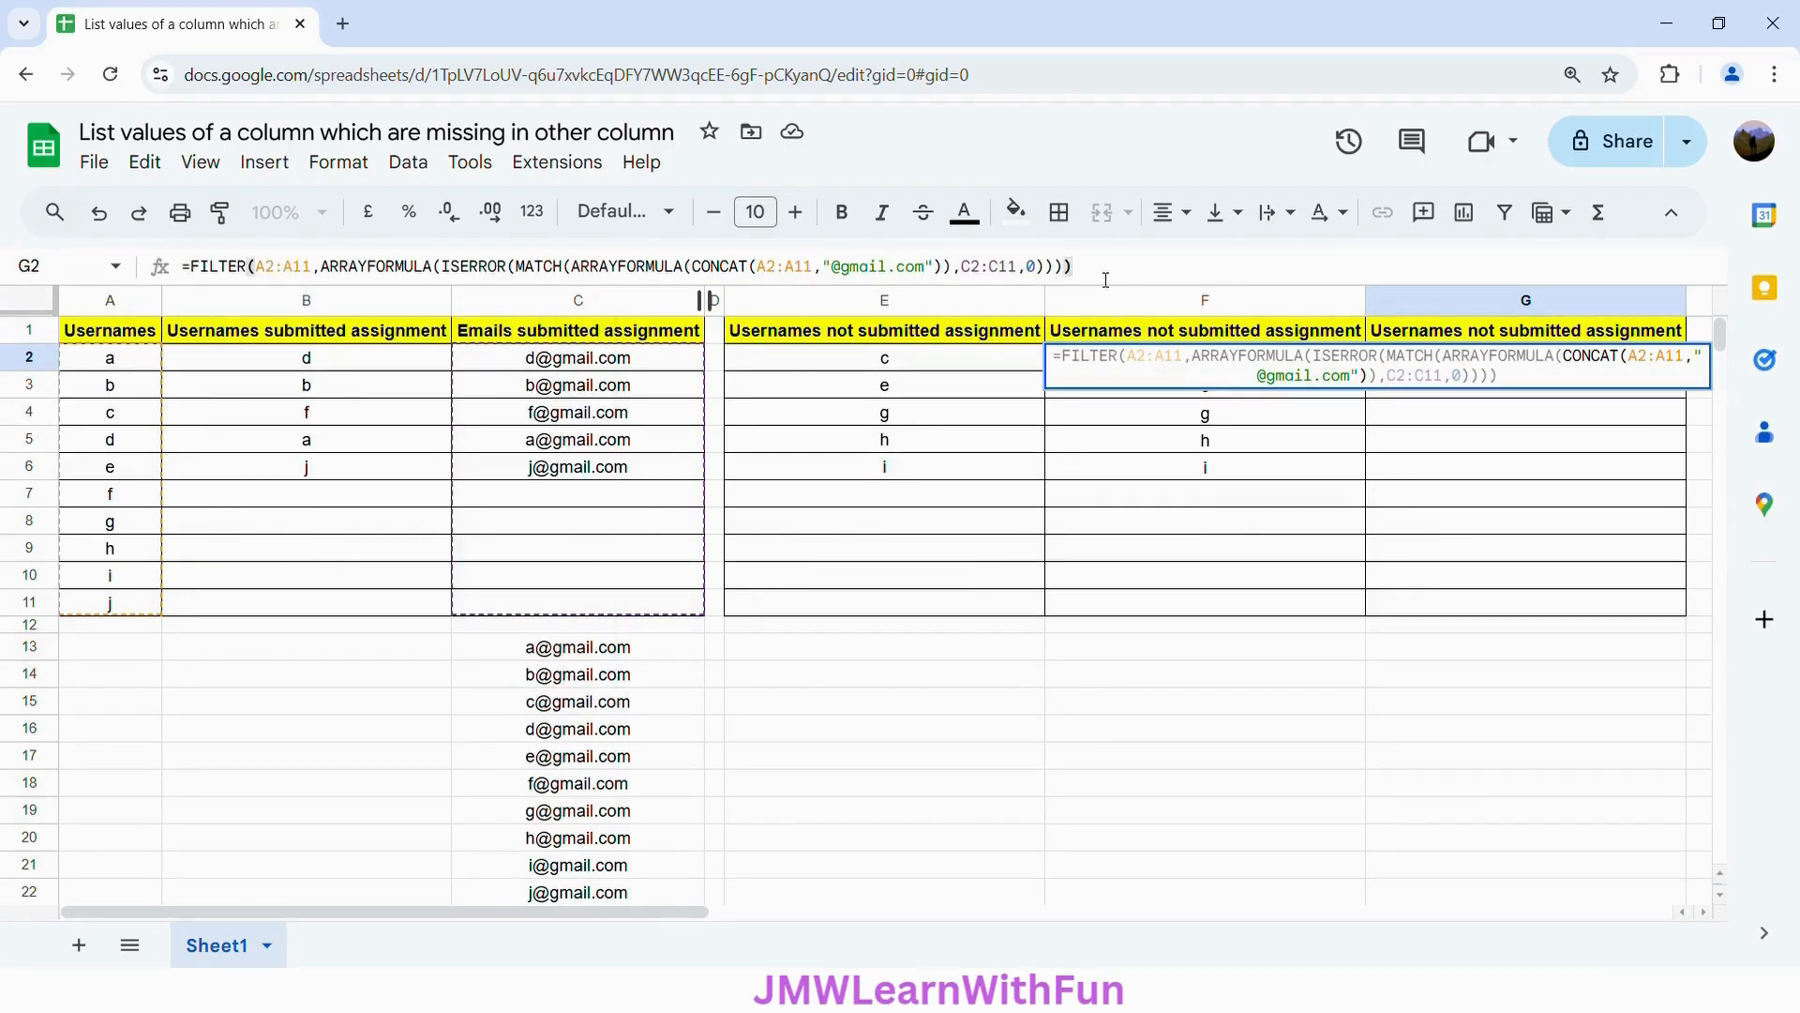
key("Return")
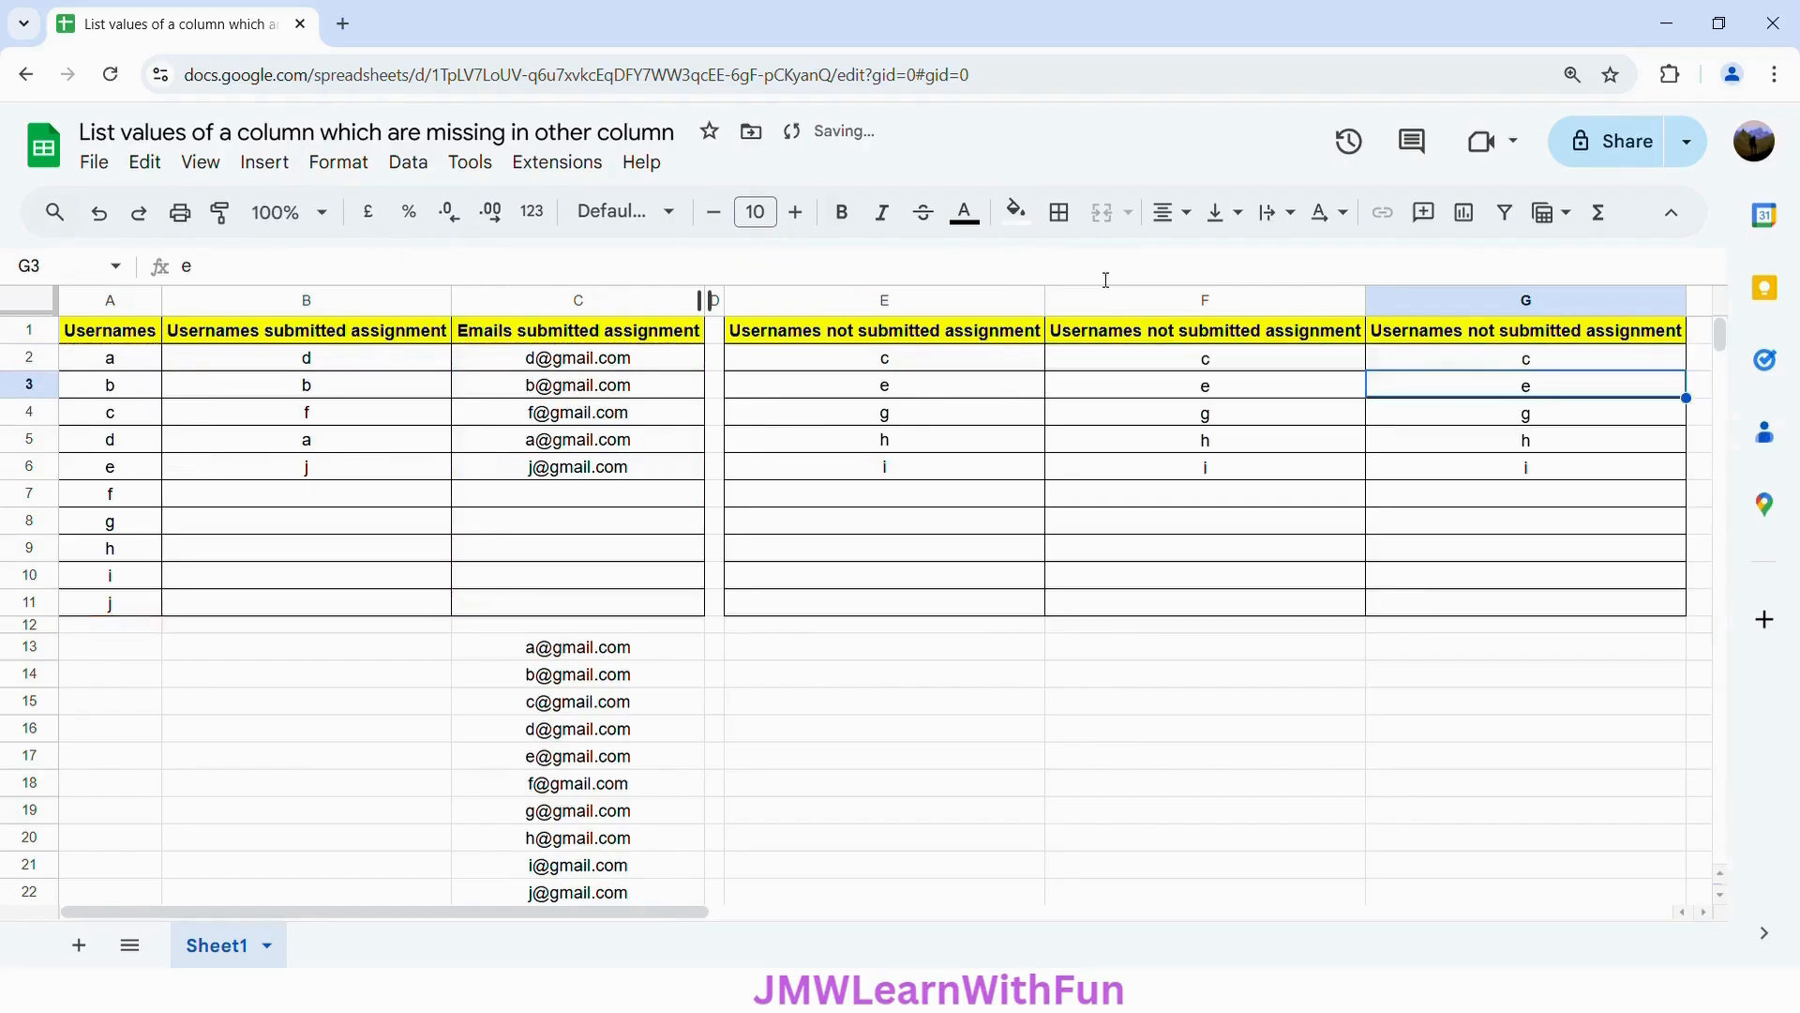
left_click(1503, 367)
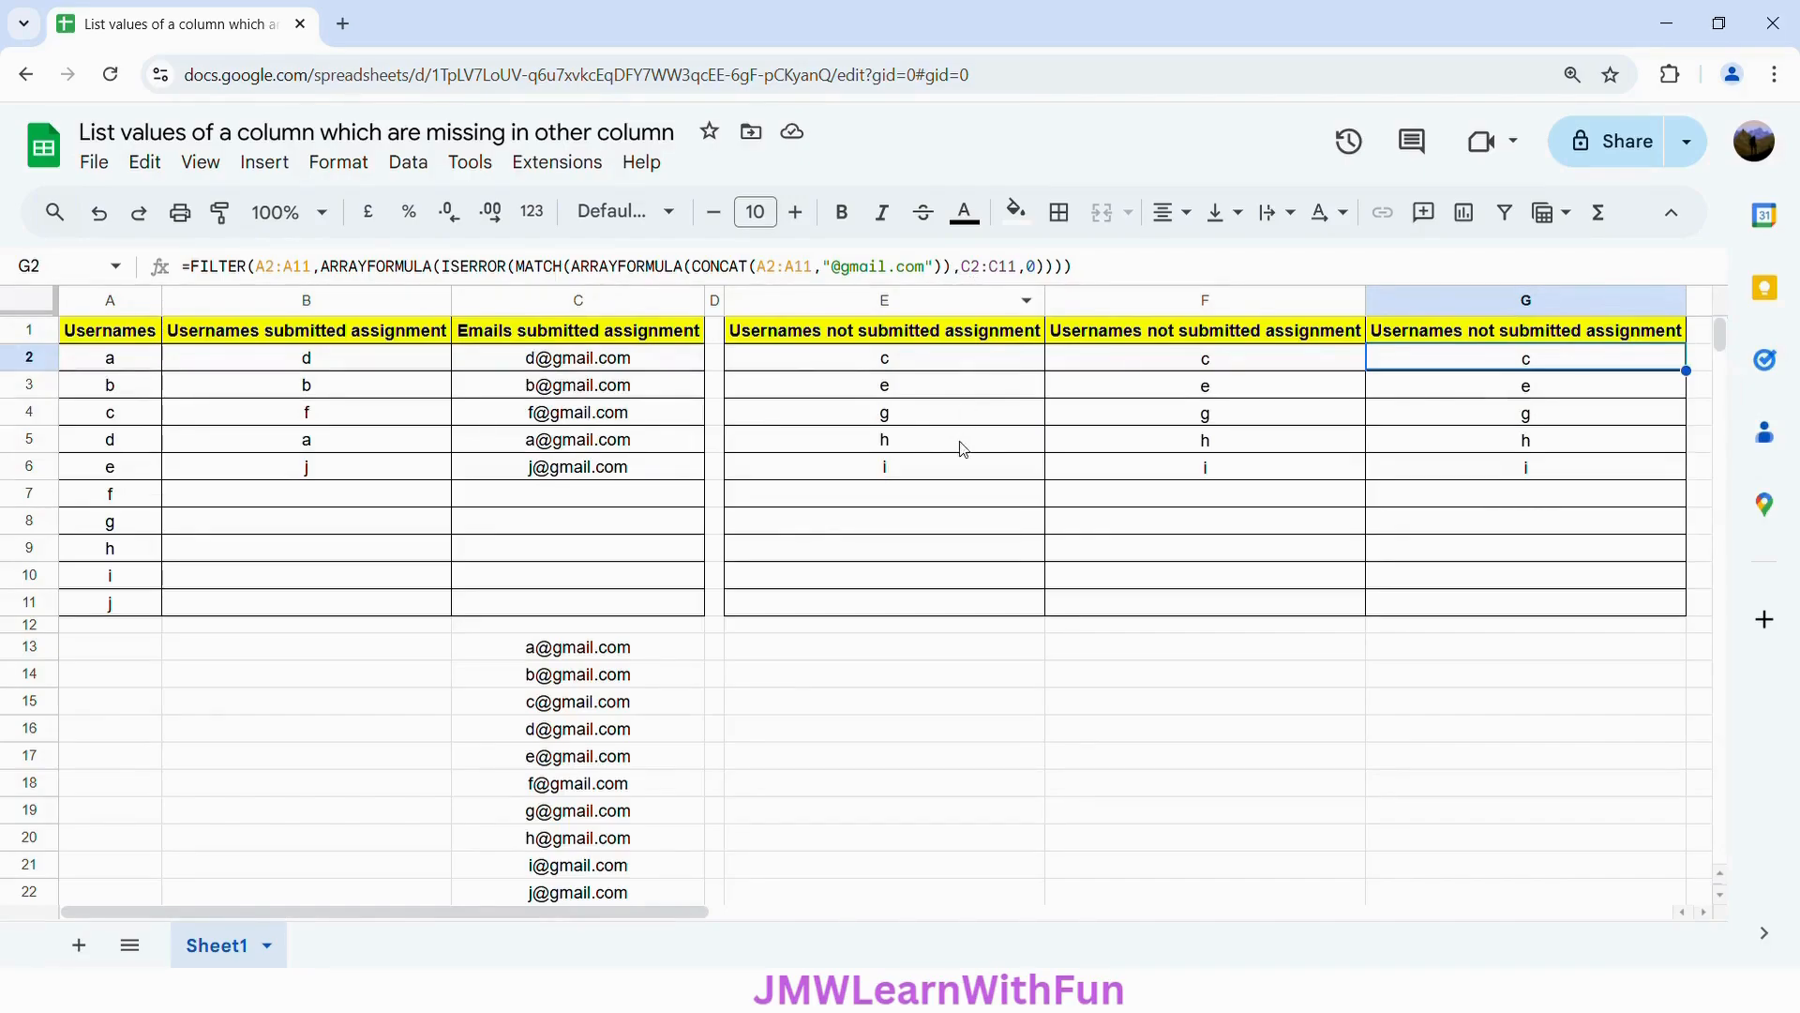
Step: Delete the helper ARRAYFORMULA in C13 to clear the generated emails below the table
left_click(888, 364)
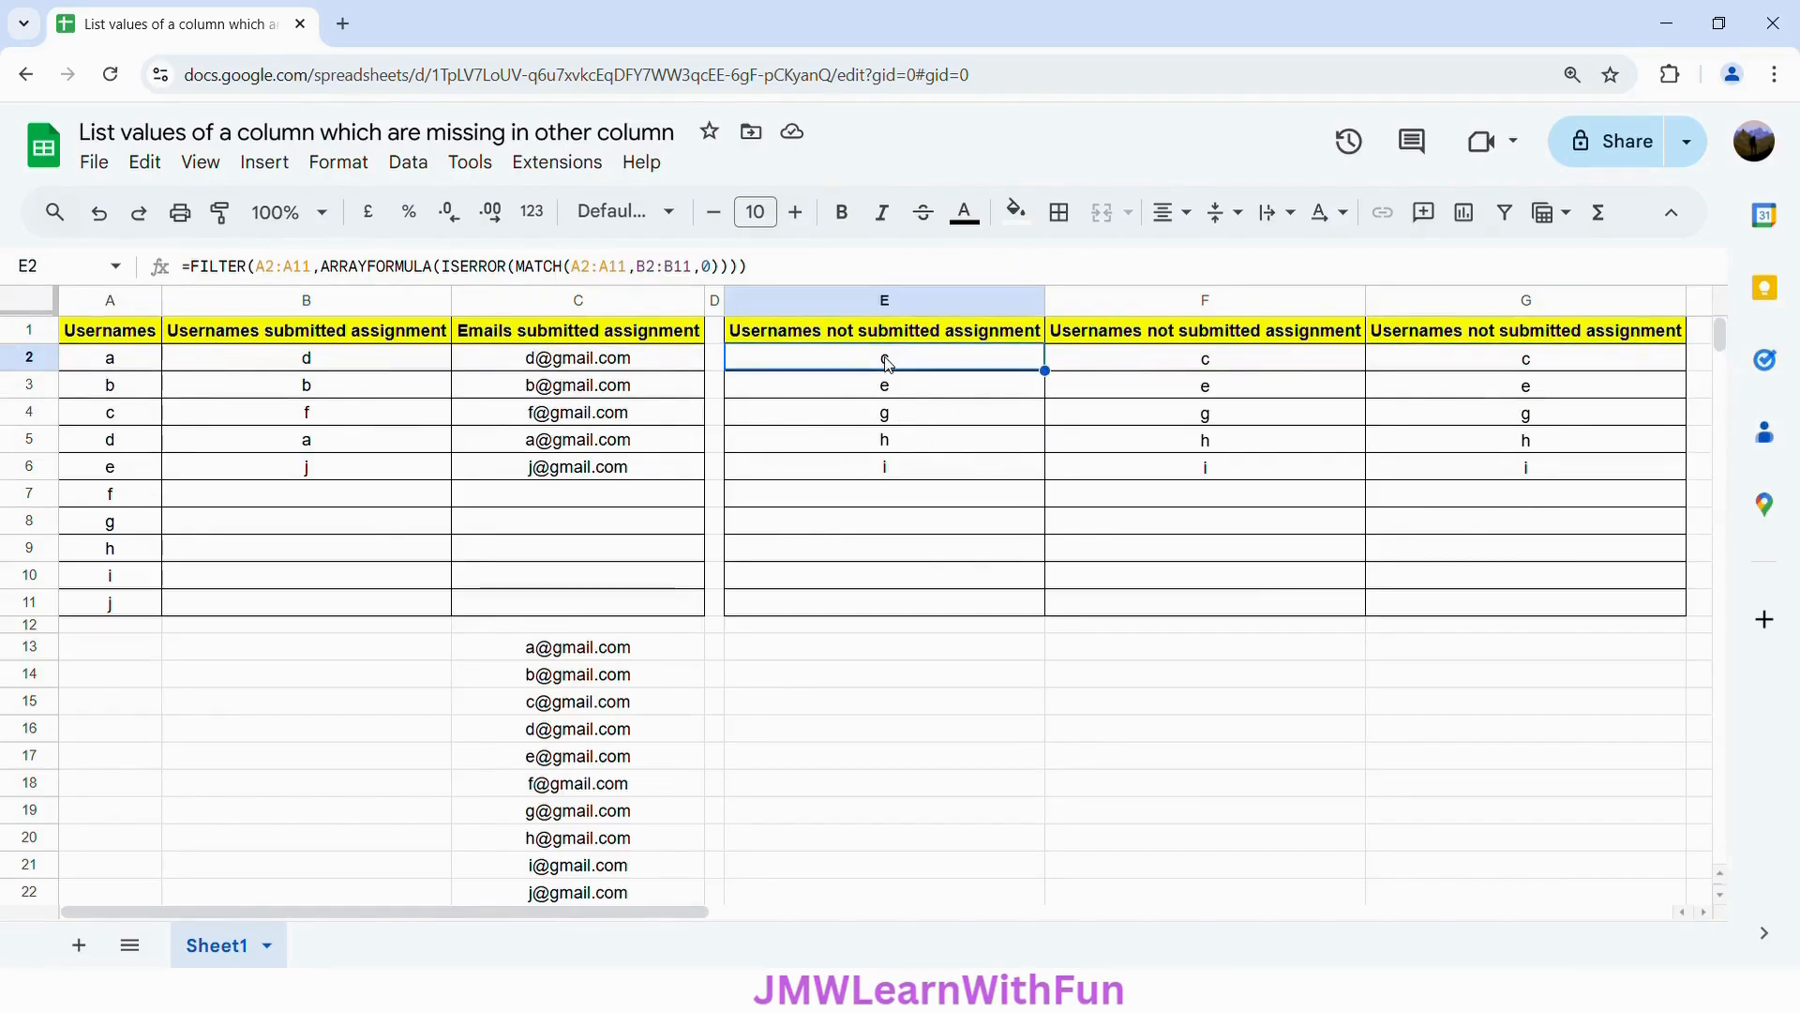
left_click(611, 656)
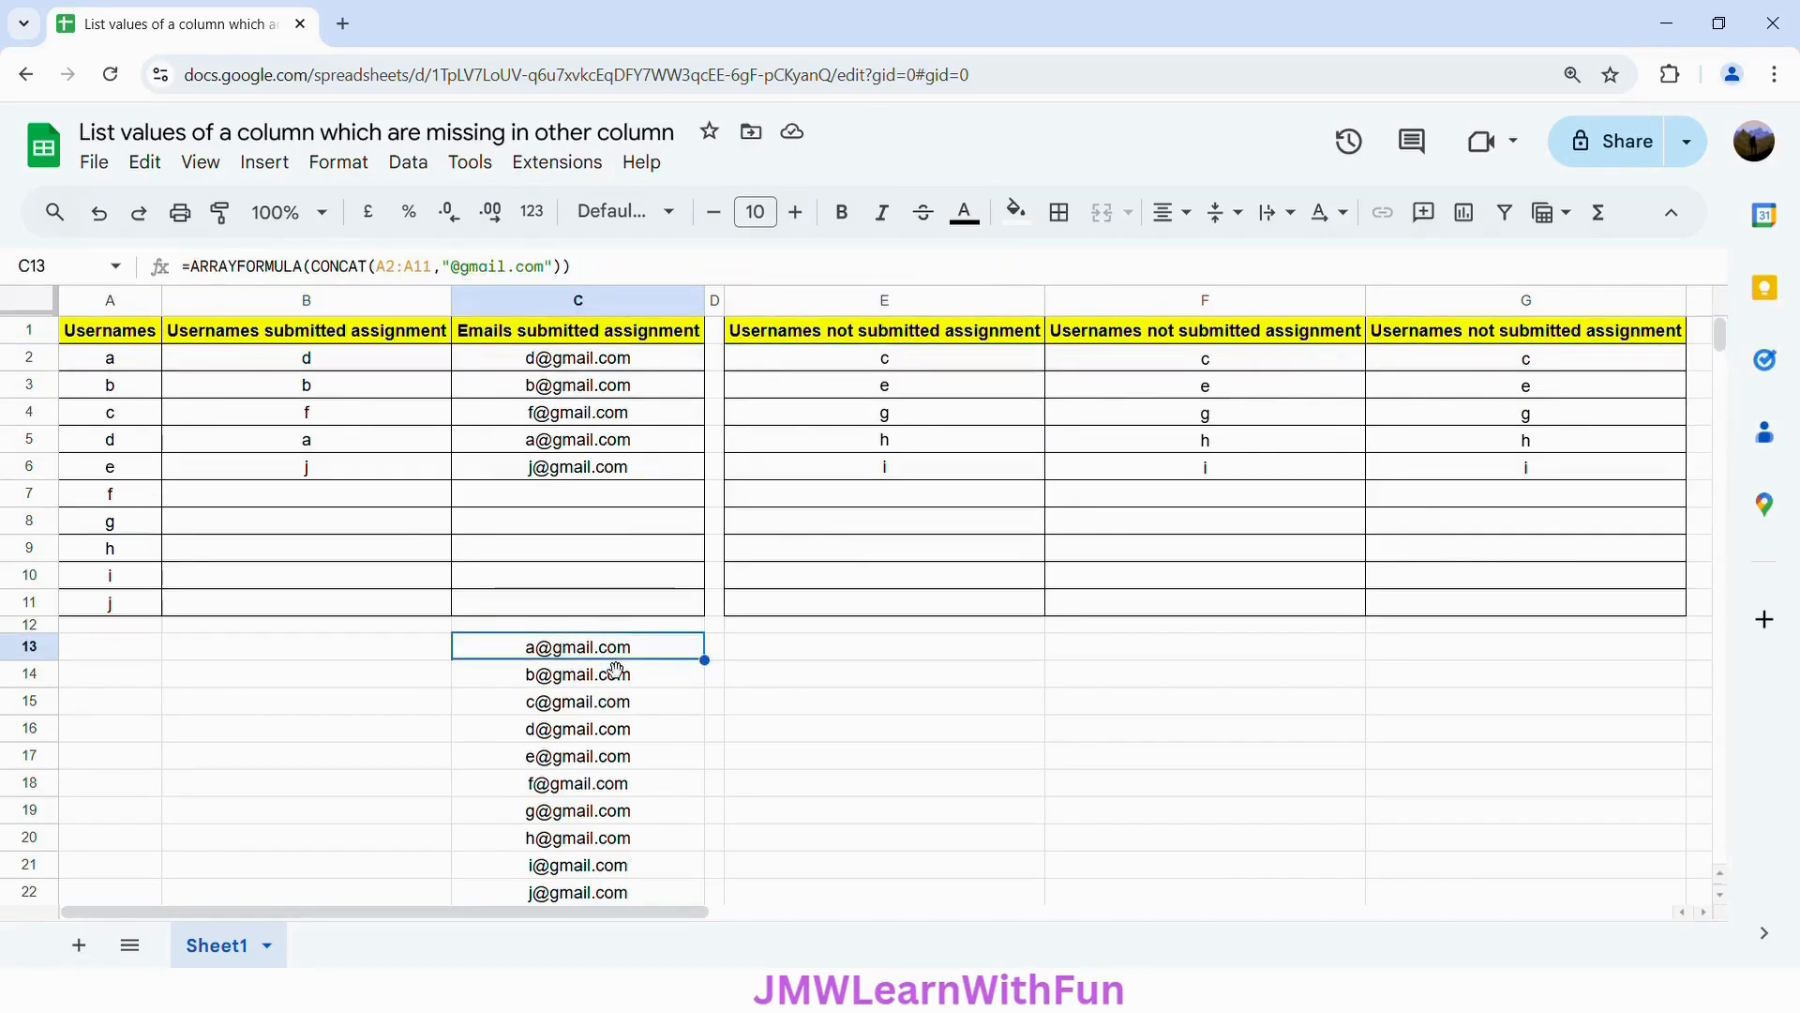
key("Delete")
Step: Review the three FILTER formulas in E2, F2 and G2 for comparison
left_click(821, 368)
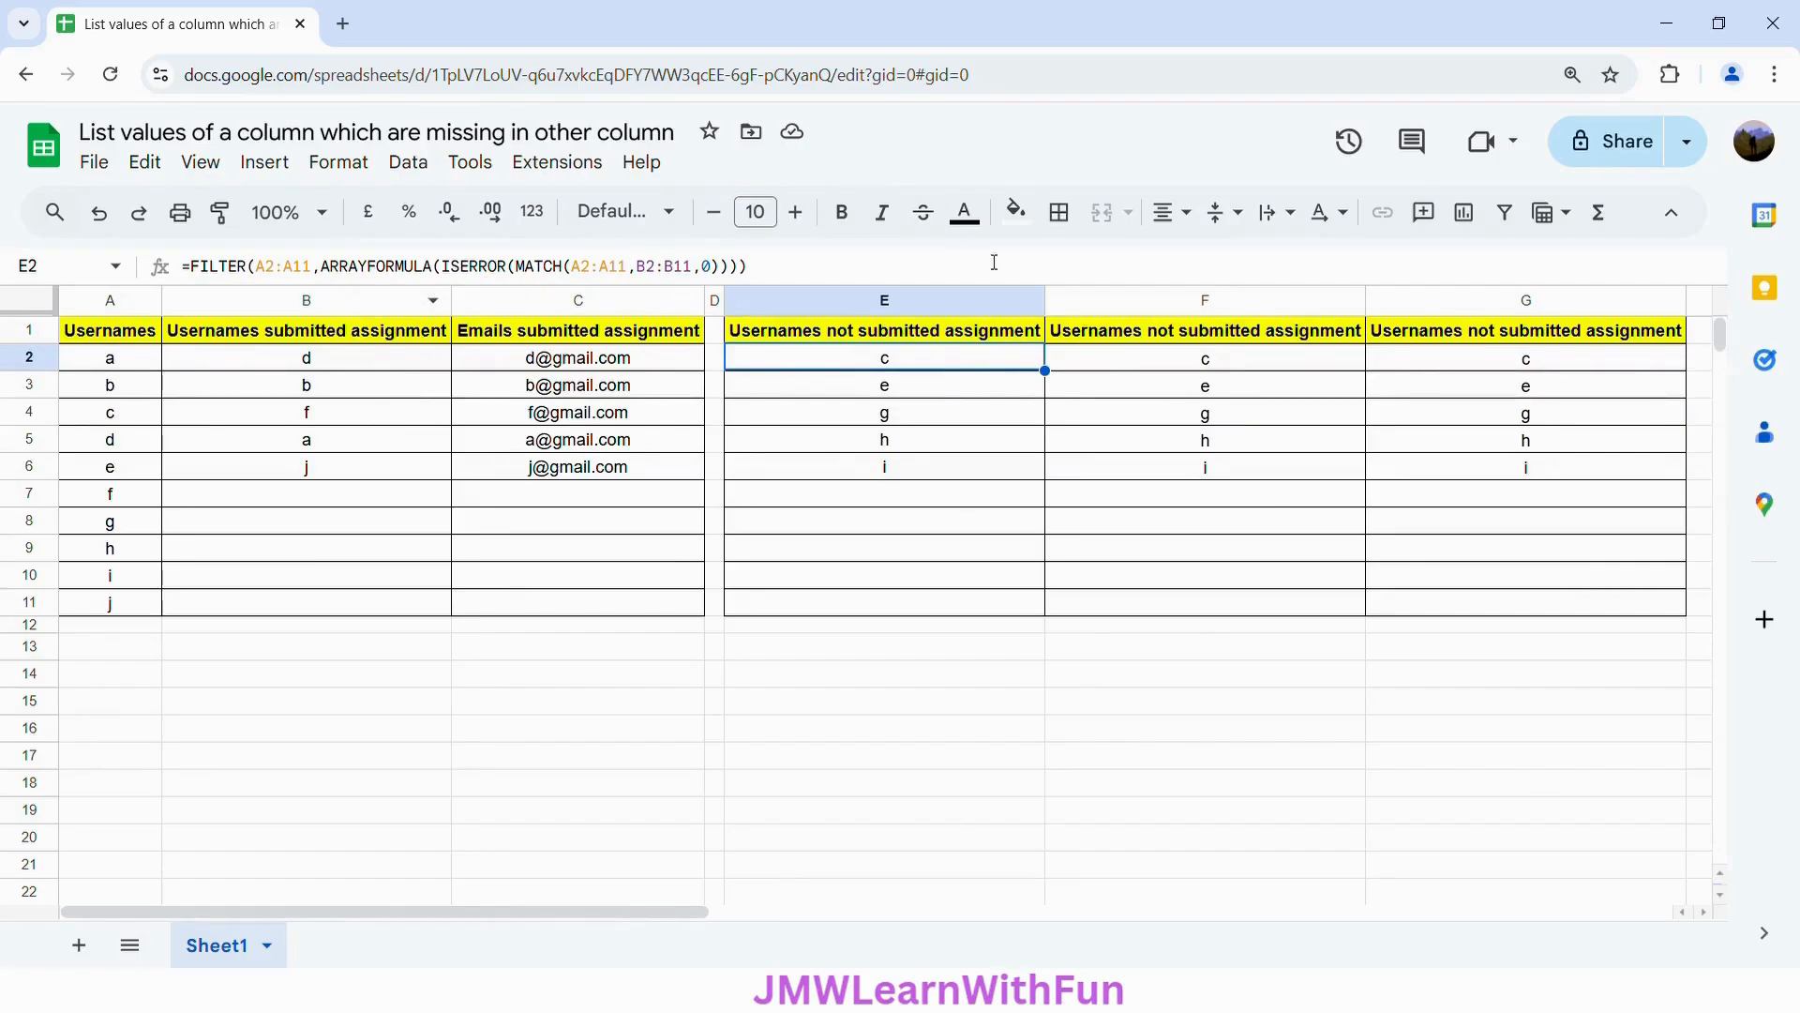
left_click(1222, 369)
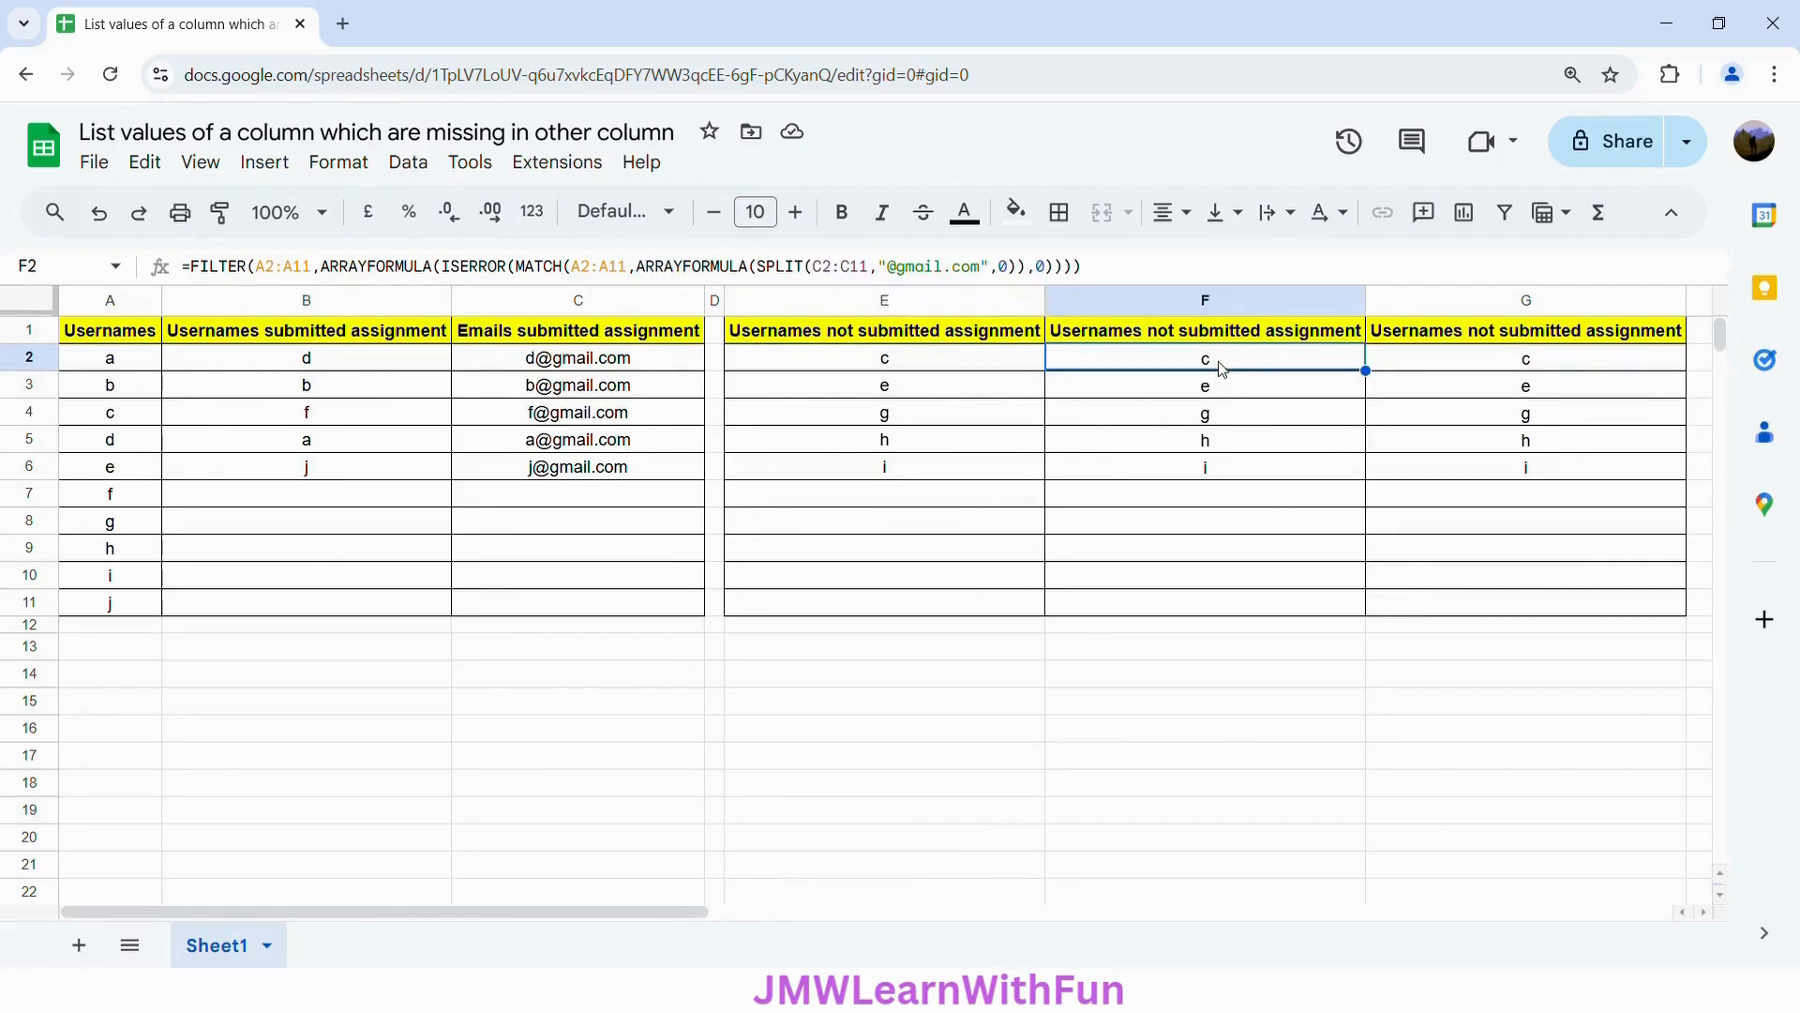
left_click(1526, 367)
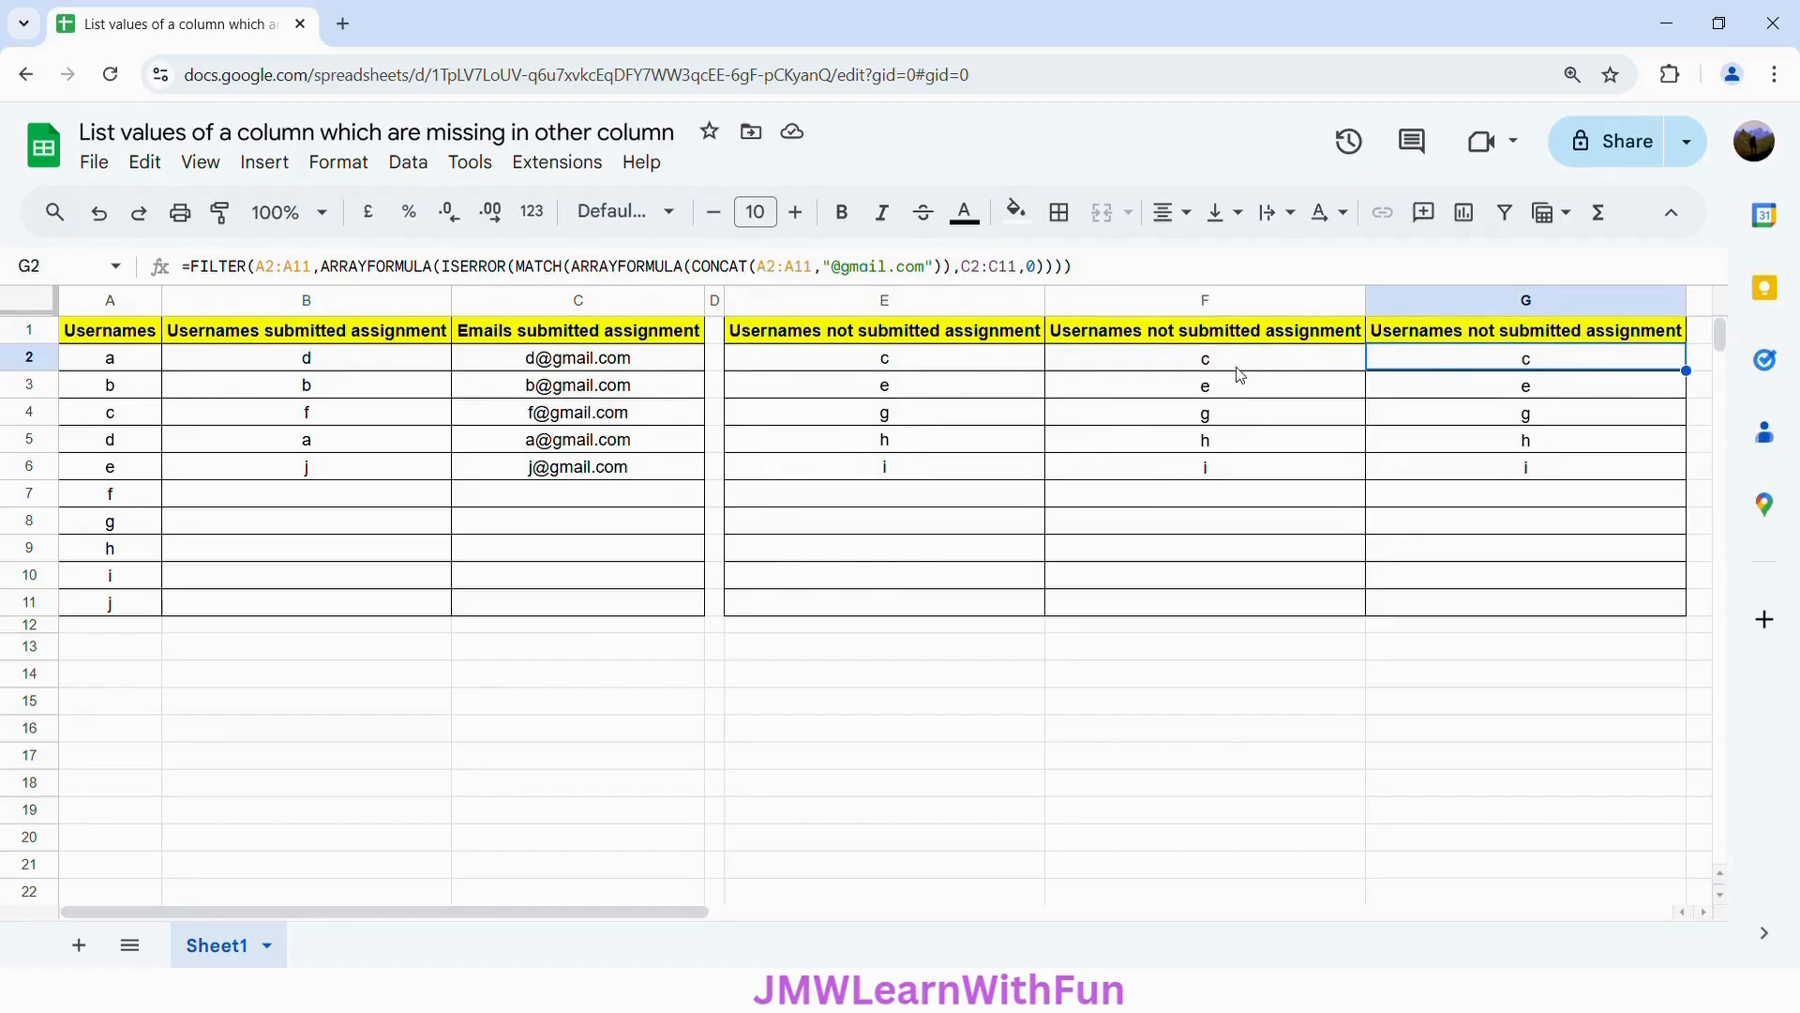